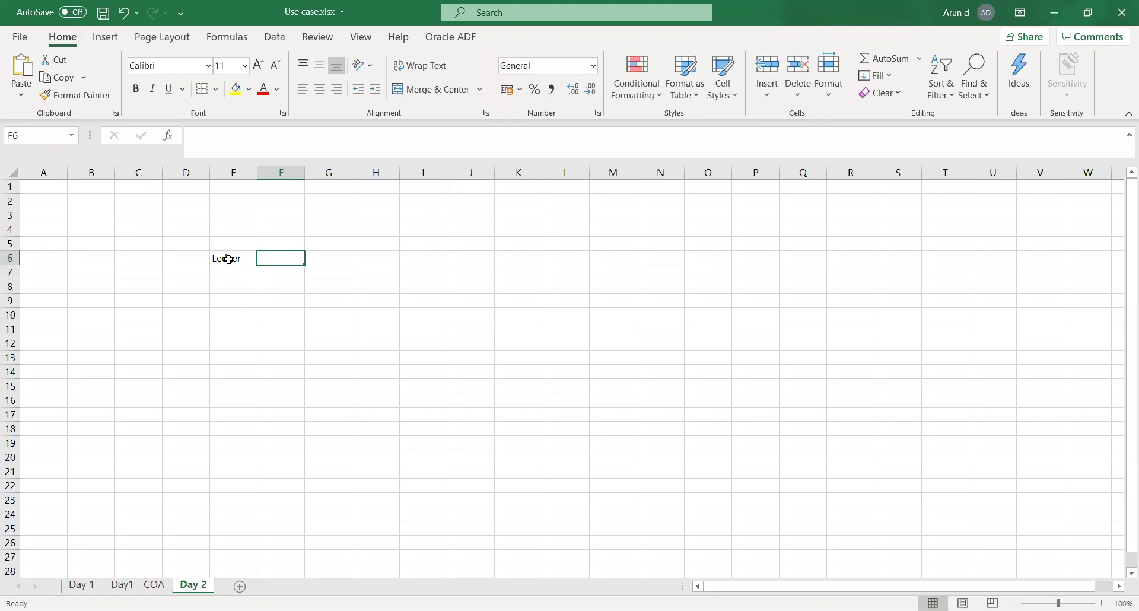
# - Enter the heading "Sub-ledger" in F6, beside the Ledger heading
pyautogui.click(228, 259)
pyautogui.press('Right')
pyautogui.write('Sub-')
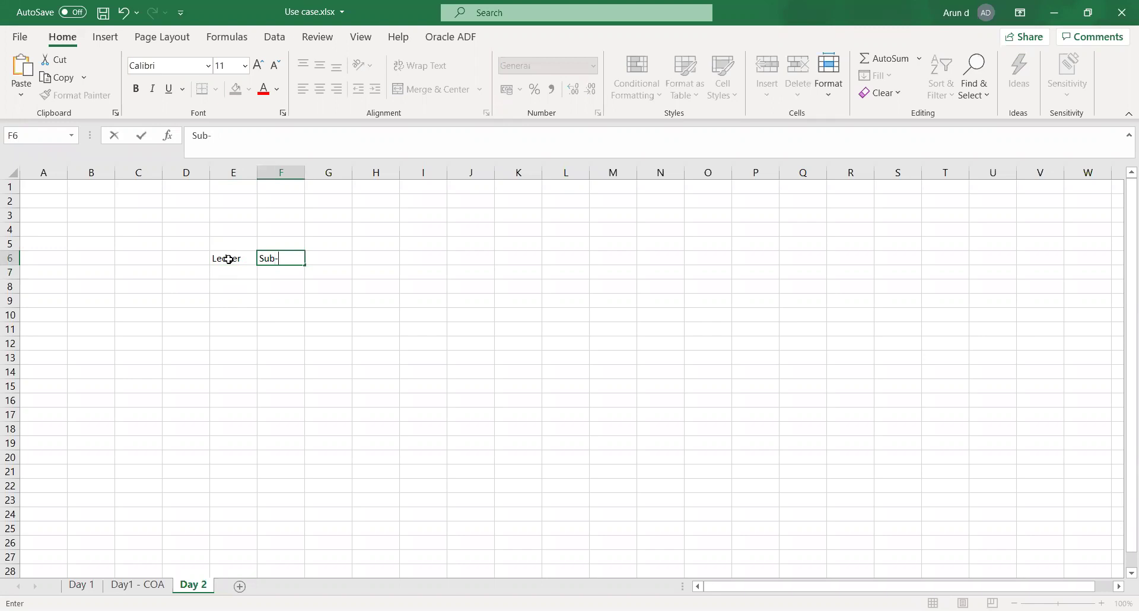
pyautogui.write('ledger')
pyautogui.press('Tab')
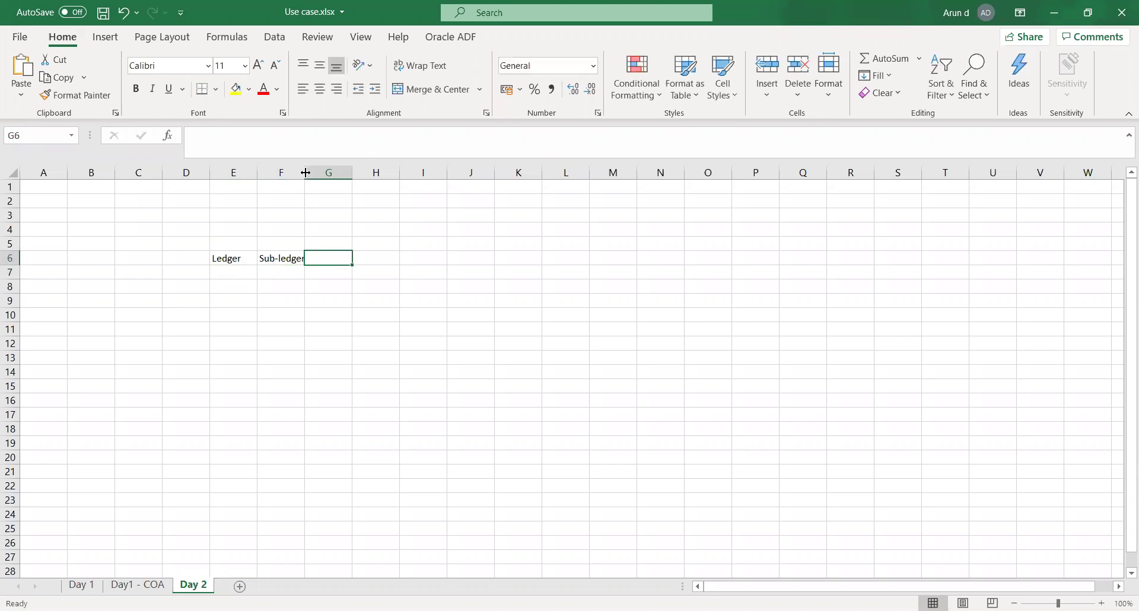
# - Enter "AP, AR, FA, PA" in F7 under the Sub-ledger heading and fit column F to its content
pyautogui.click(280, 272)
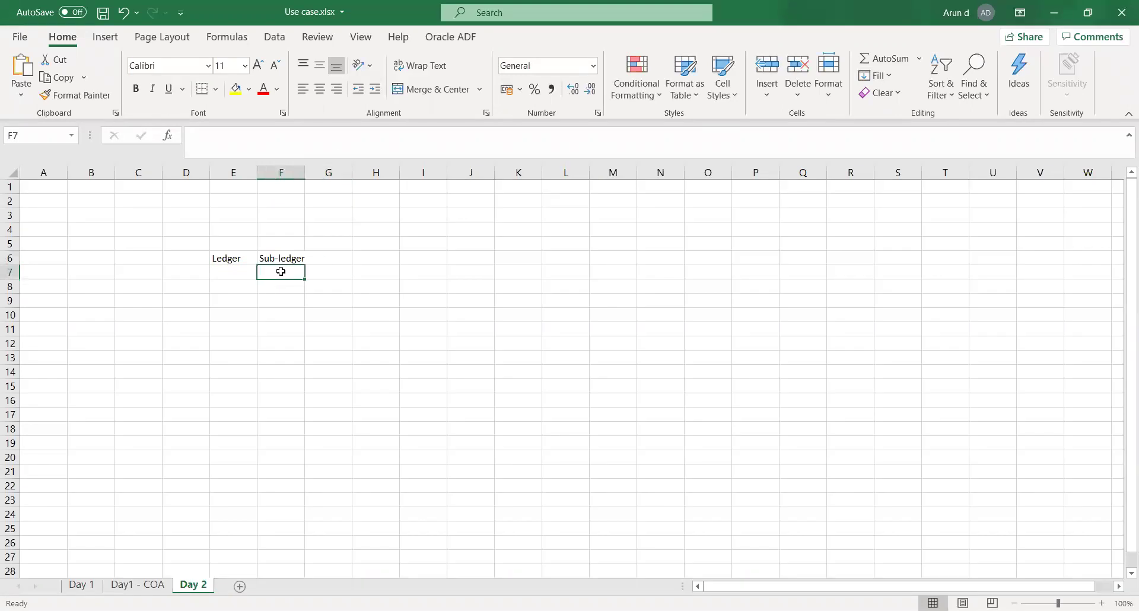
pyautogui.write('AP,')
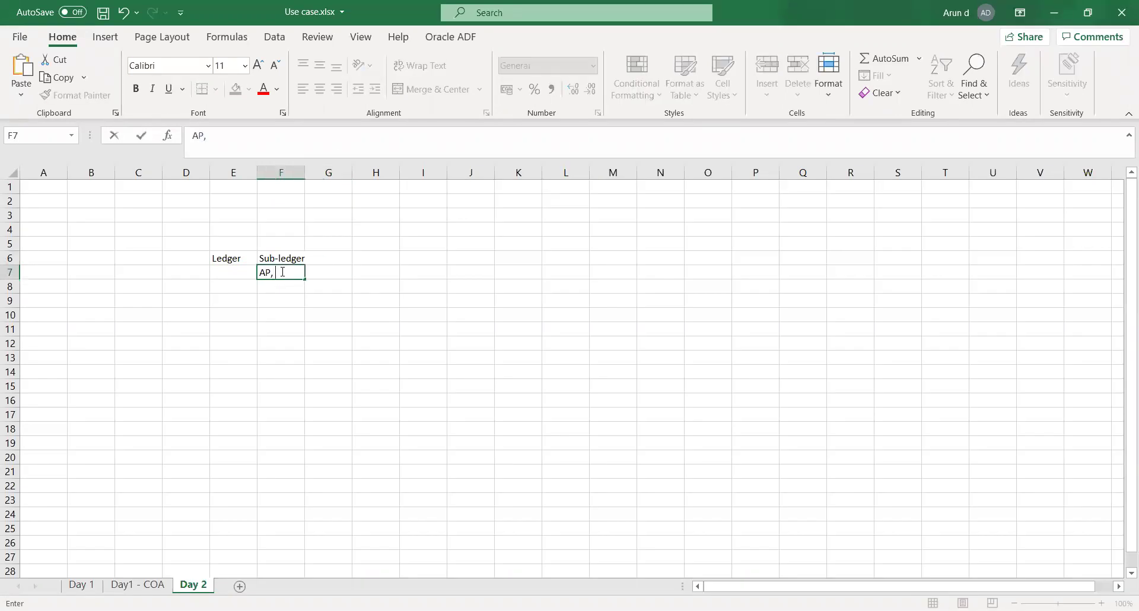
pyautogui.write(' AR, FA, PA')
pyautogui.press('Tab')
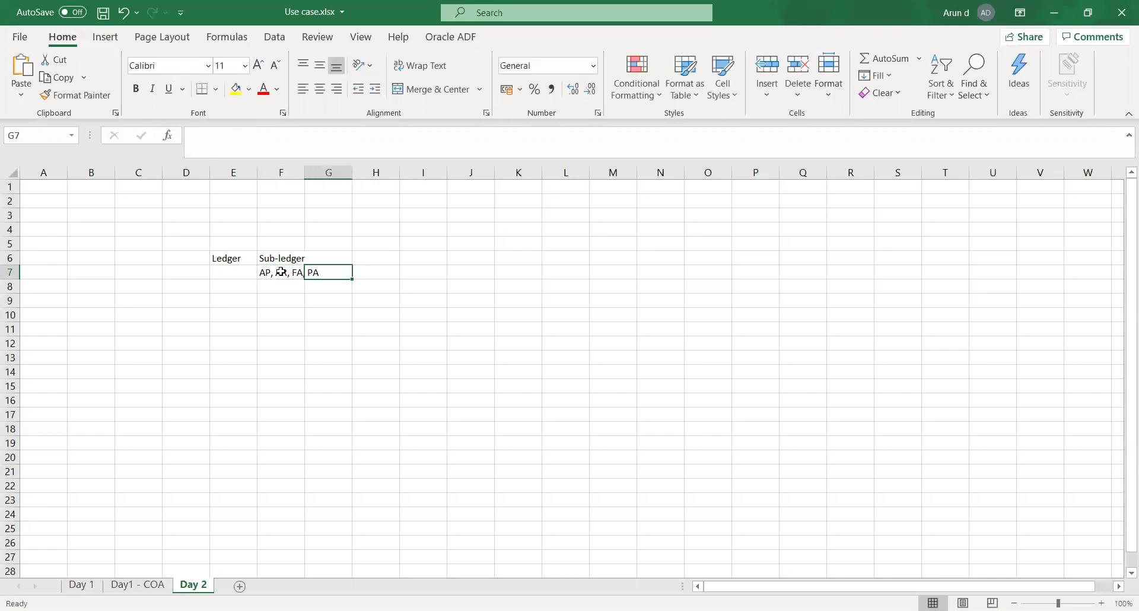
pyautogui.doubleClick(307, 175)
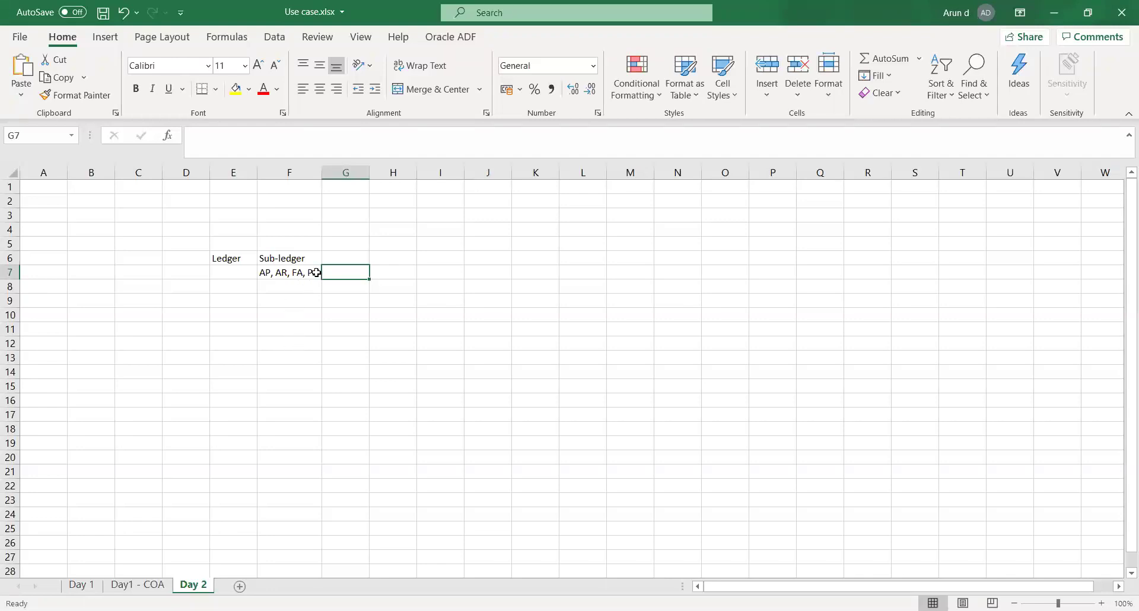
# - Append ", PRU" to the sub-ledger list in F7 and refit column F to the longer text
pyautogui.click(297, 272)
pyautogui.doubleClick(297, 272)
pyautogui.write(', P')
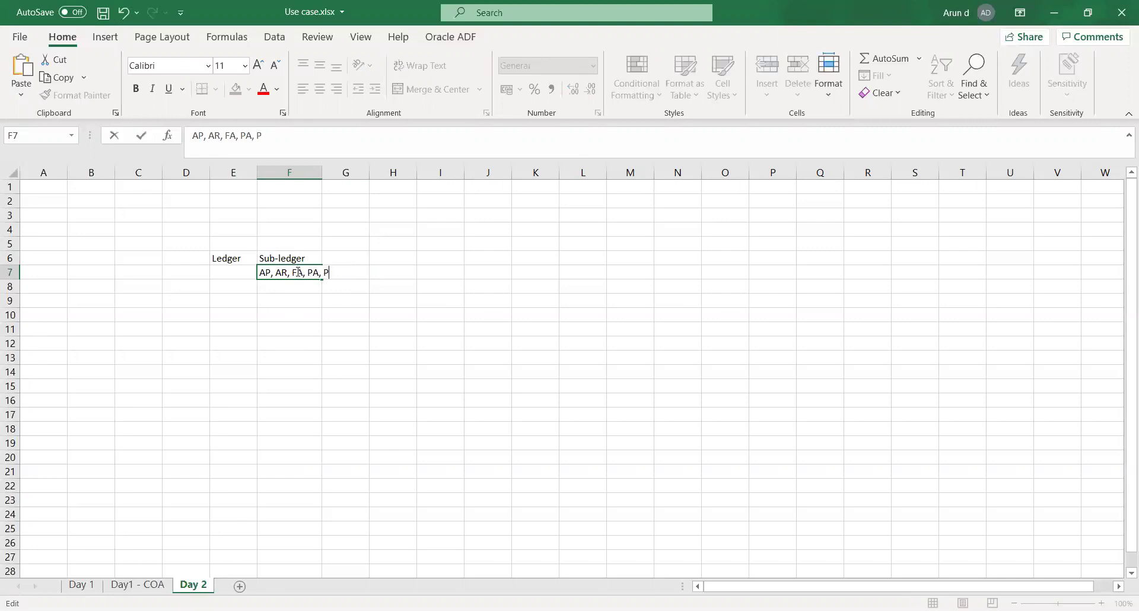
pyautogui.write('RU')
pyautogui.press('Tab')
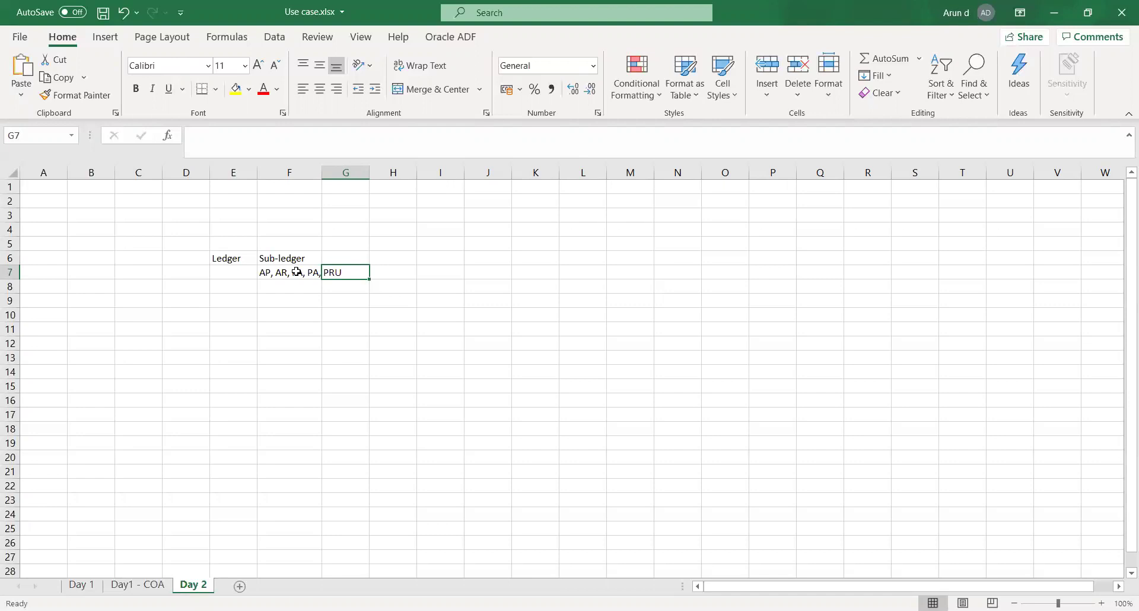
pyautogui.doubleClick(322, 173)
pyautogui.click(356, 339)
pyautogui.hotkey('ctrl', 'a')
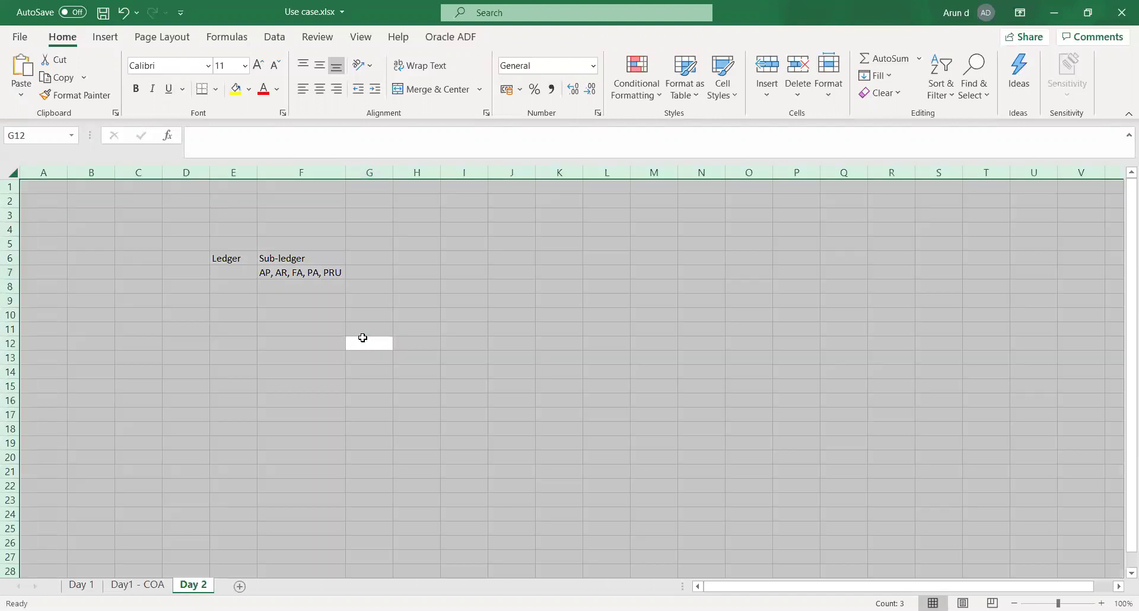
pyautogui.click(465, 288)
# - Enter "UHI US Ledger" in E7 under the Ledger heading
pyautogui.click(232, 259)
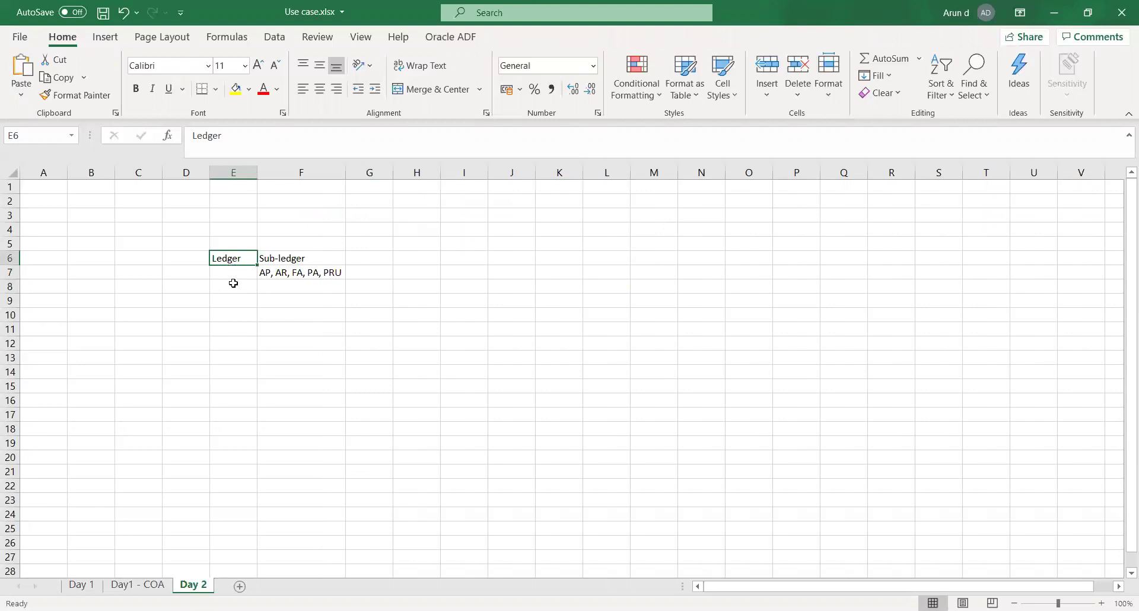
pyautogui.click(229, 272)
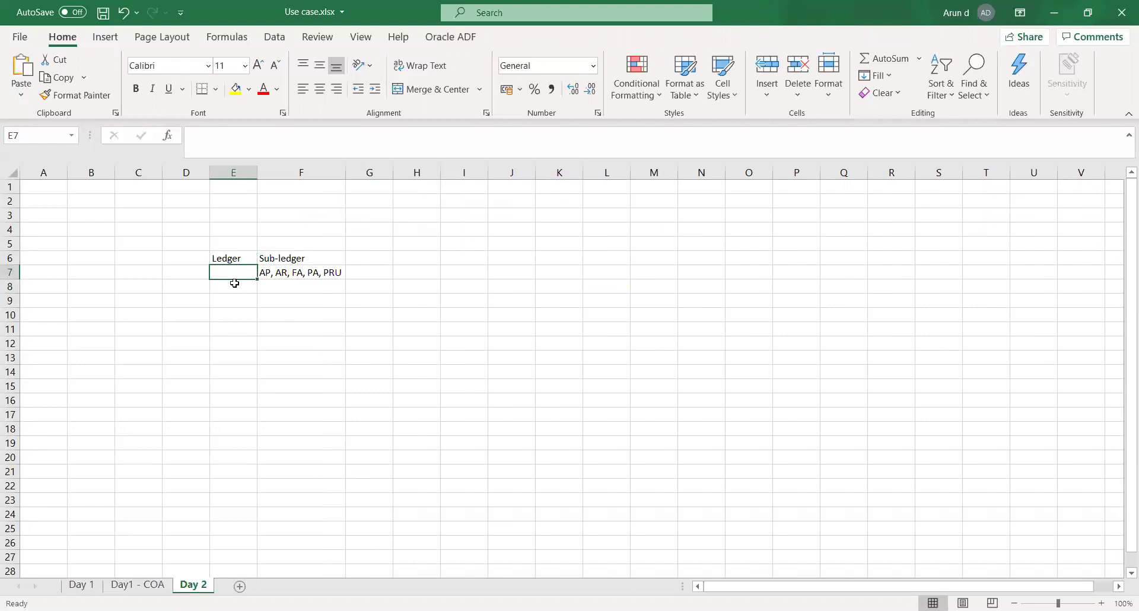
pyautogui.write('UHI ')
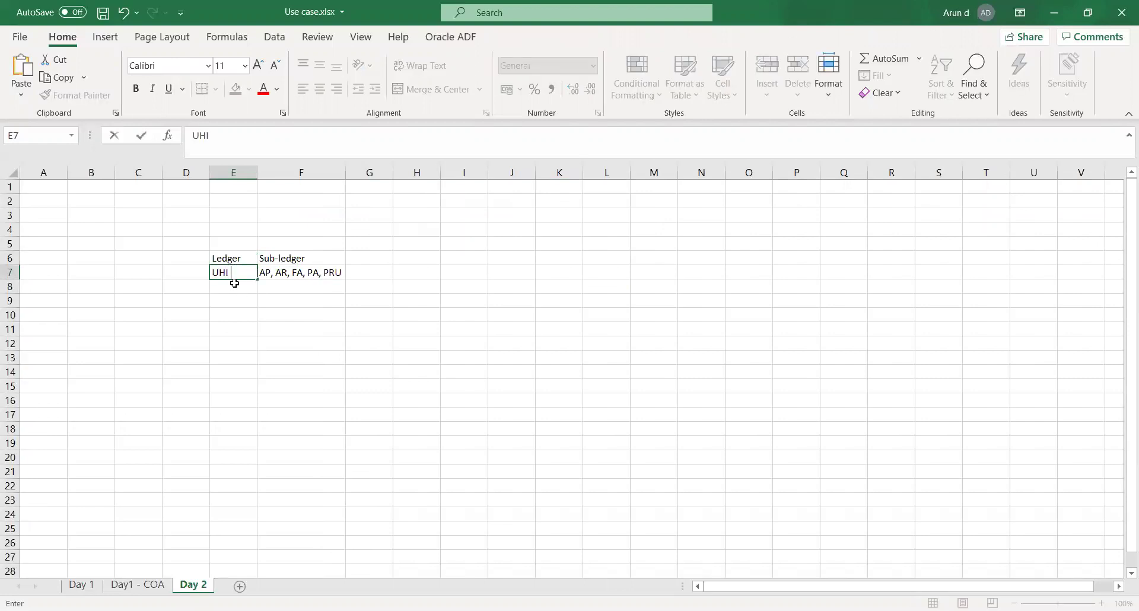
pyautogui.write('US Ledger')
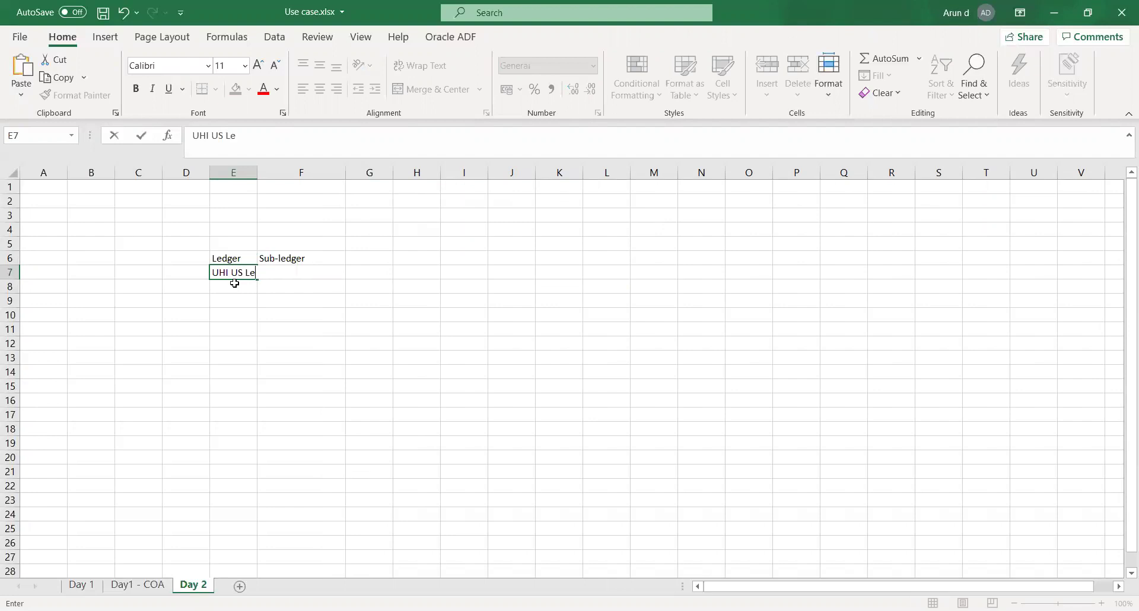
pyautogui.press('Tab')
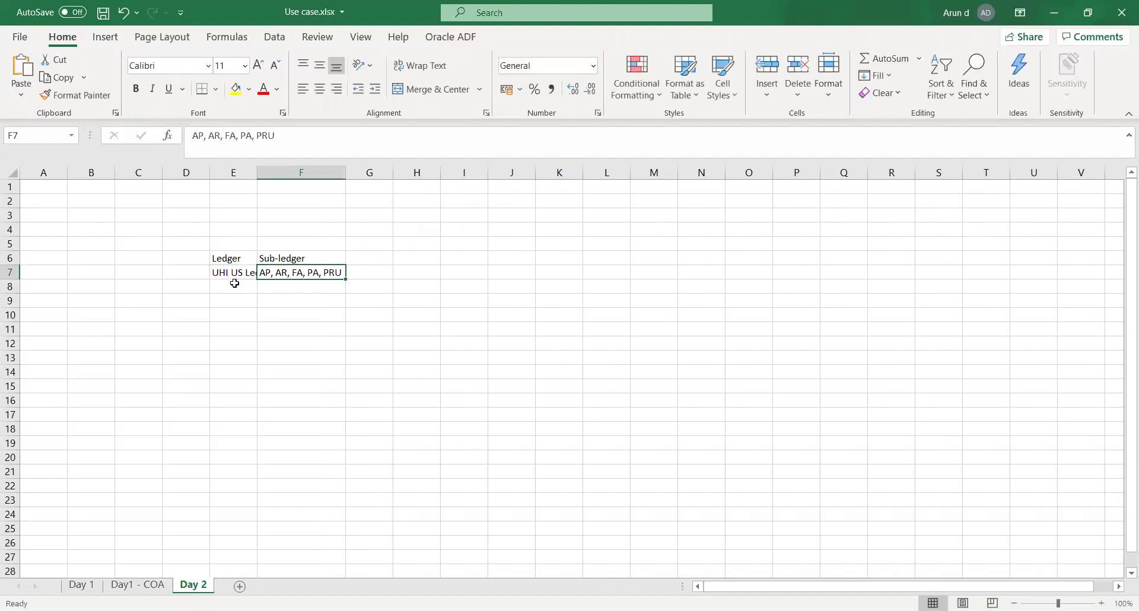
# - Fit column E to the ledger name and save the workbook
pyautogui.doubleClick(258, 172)
pyautogui.hotkey('ctrl', 's')
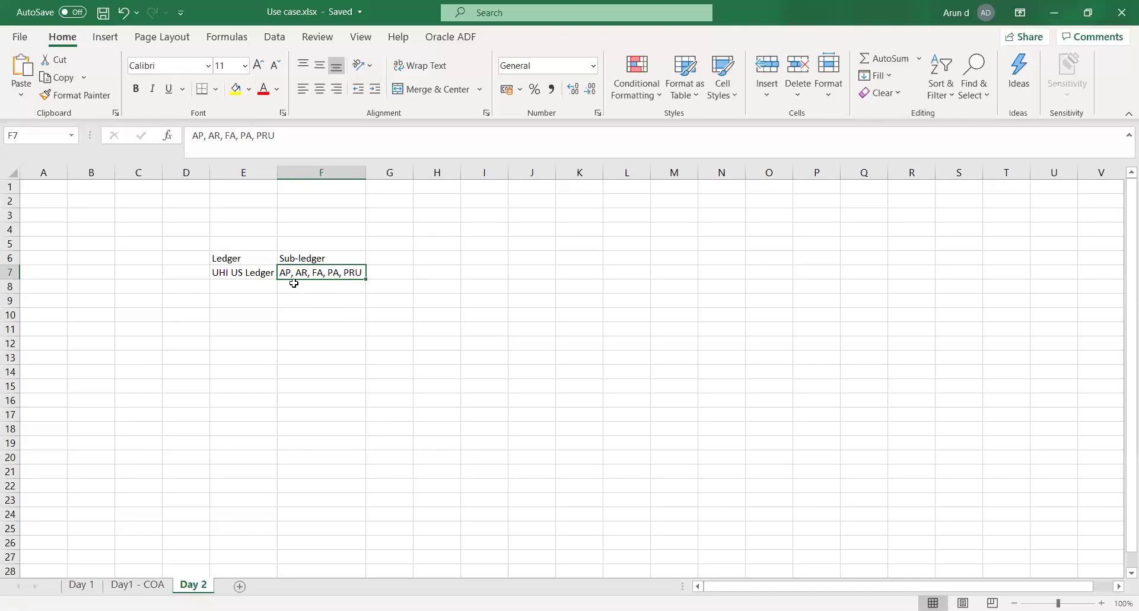
pyautogui.click(292, 284)
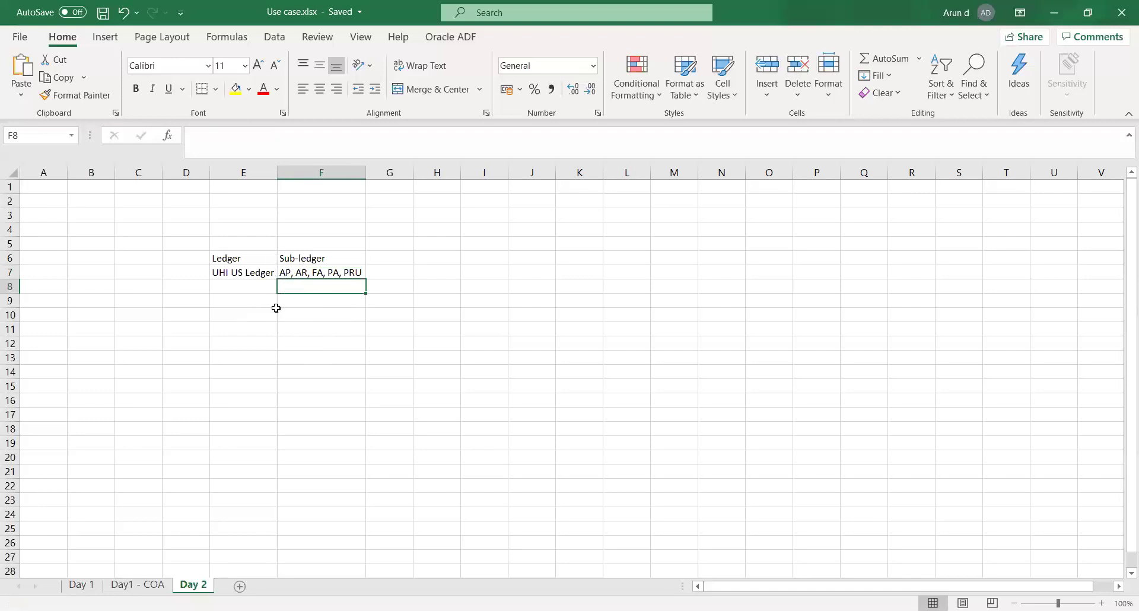
pyautogui.click(378, 273)
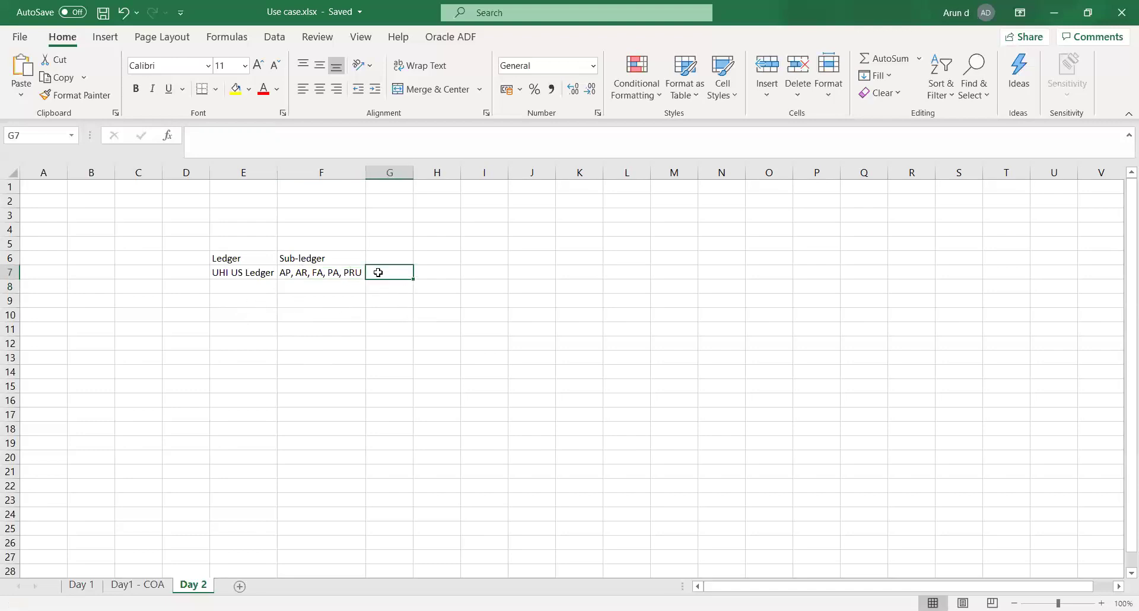
pyautogui.click(302, 256)
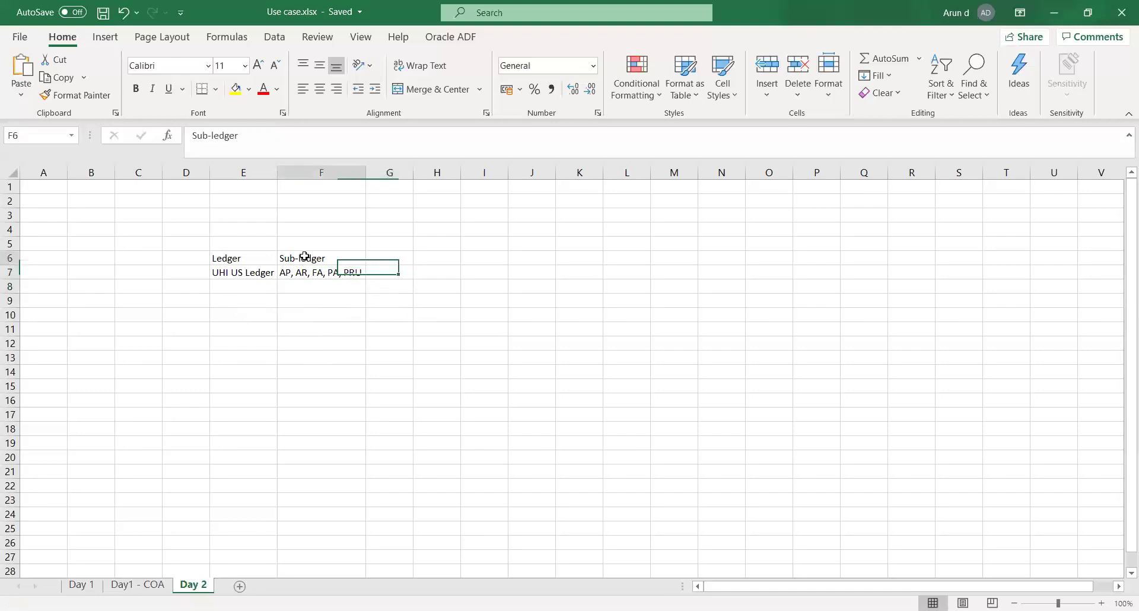
pyautogui.click(239, 258)
pyautogui.click(403, 258)
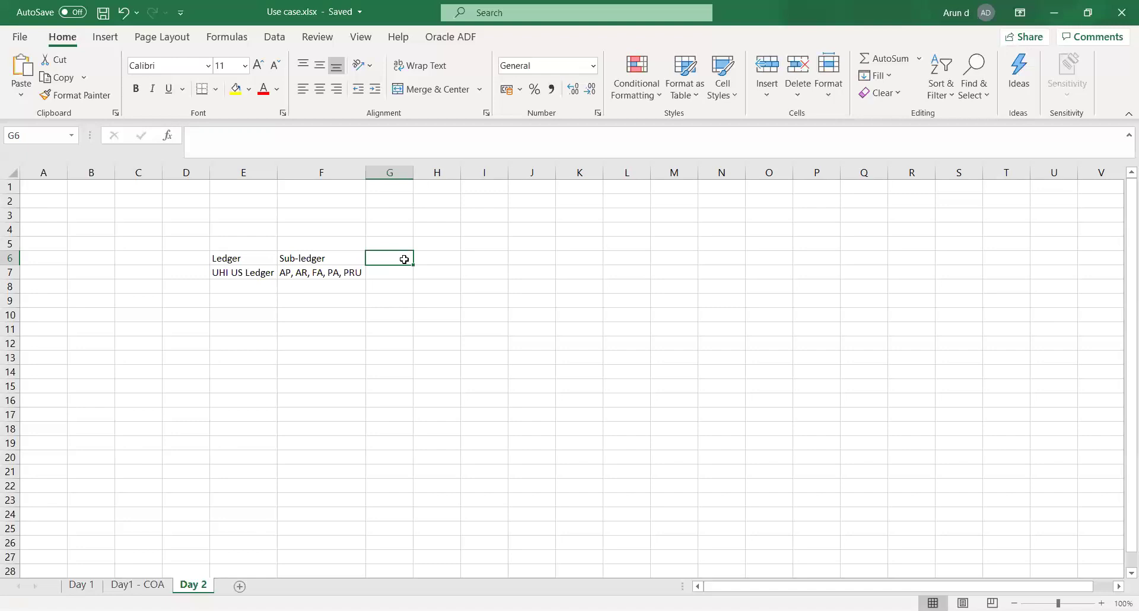
pyautogui.click(377, 273)
pyautogui.click(318, 287)
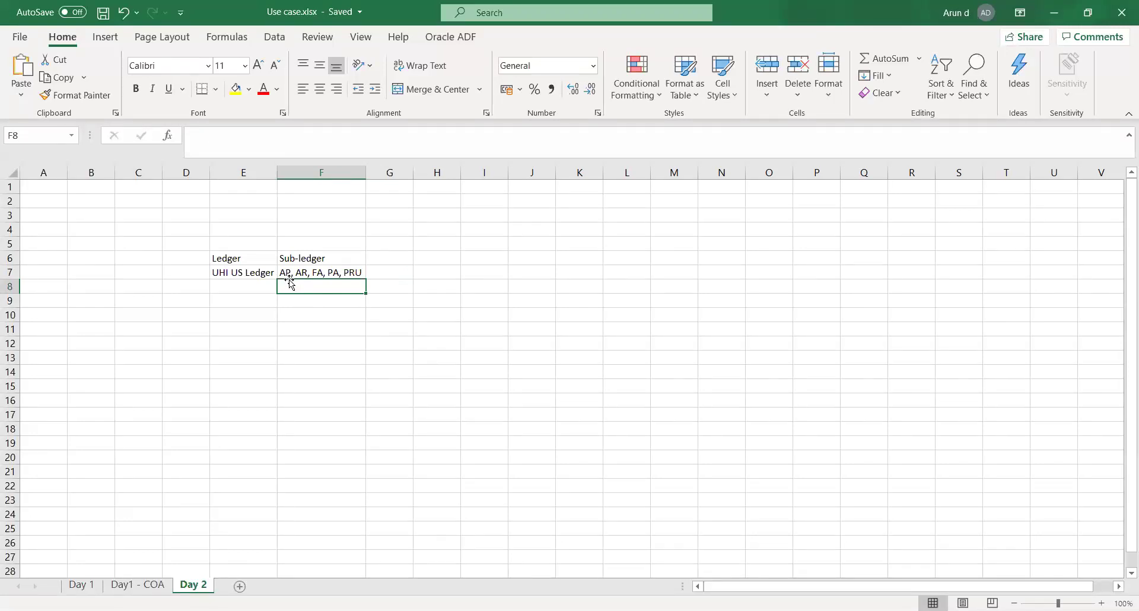
pyautogui.click(334, 274)
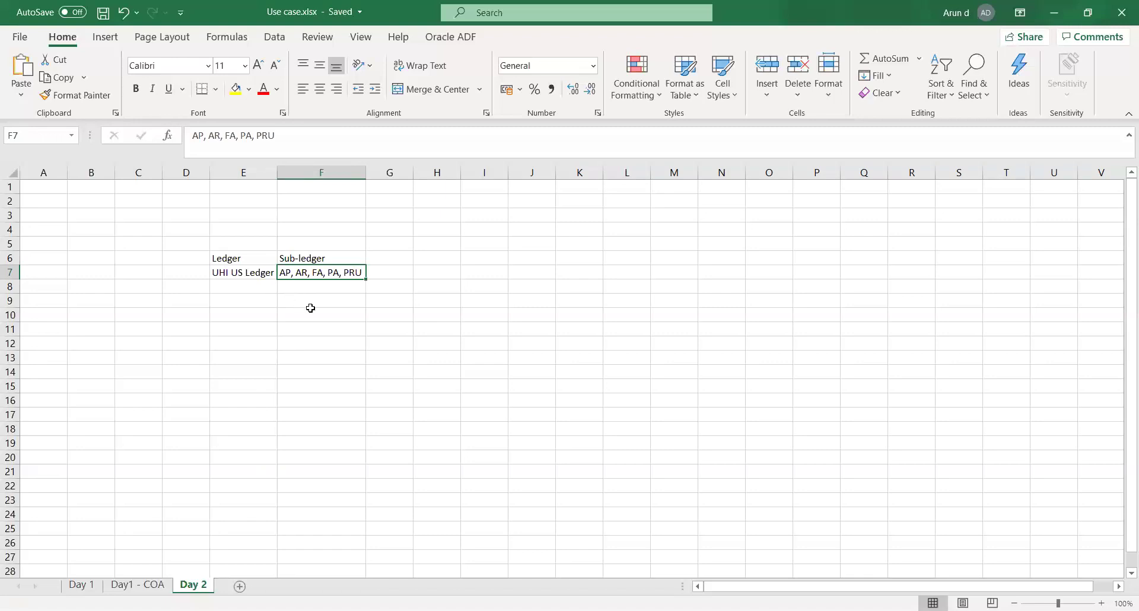
pyautogui.click(307, 299)
pyautogui.click(284, 286)
pyautogui.click(289, 275)
pyautogui.click(299, 314)
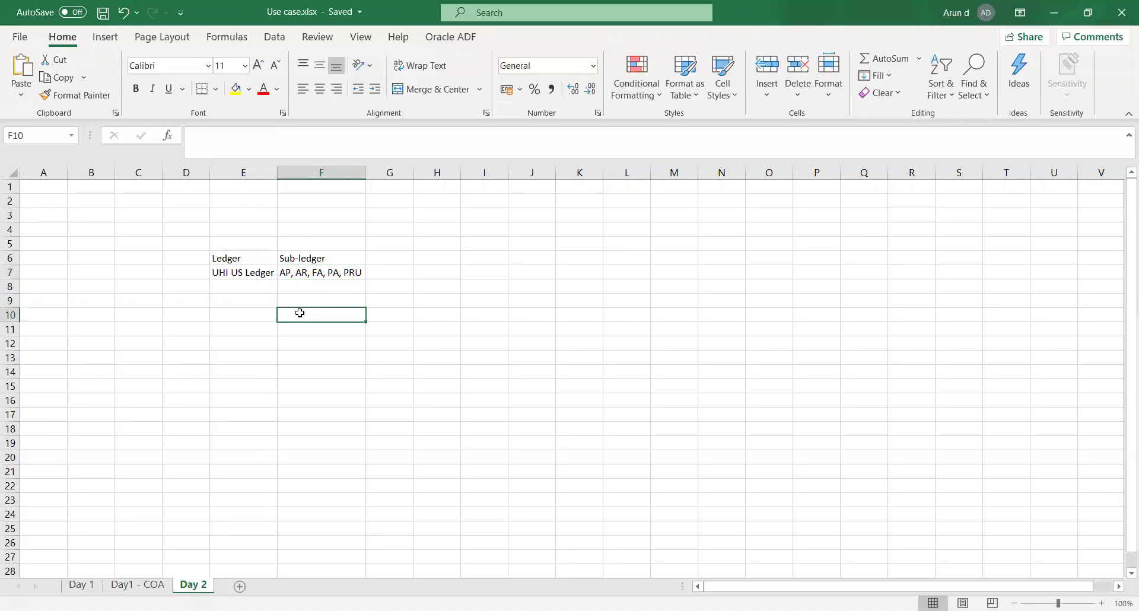
pyautogui.click(225, 264)
pyautogui.press('Return')
pyautogui.click(231, 298)
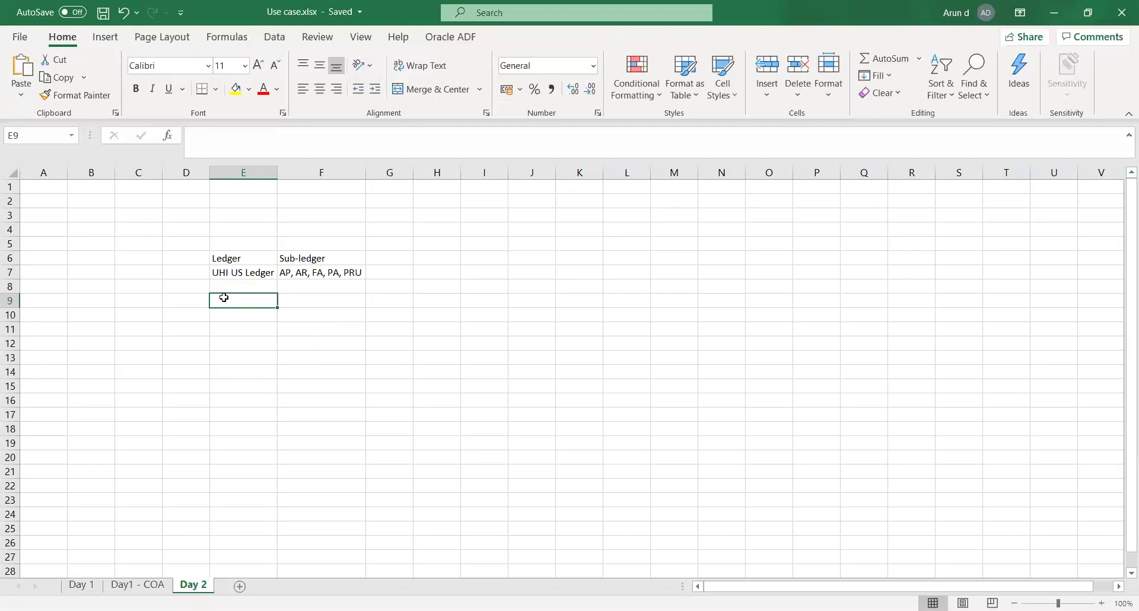
pyautogui.click(286, 287)
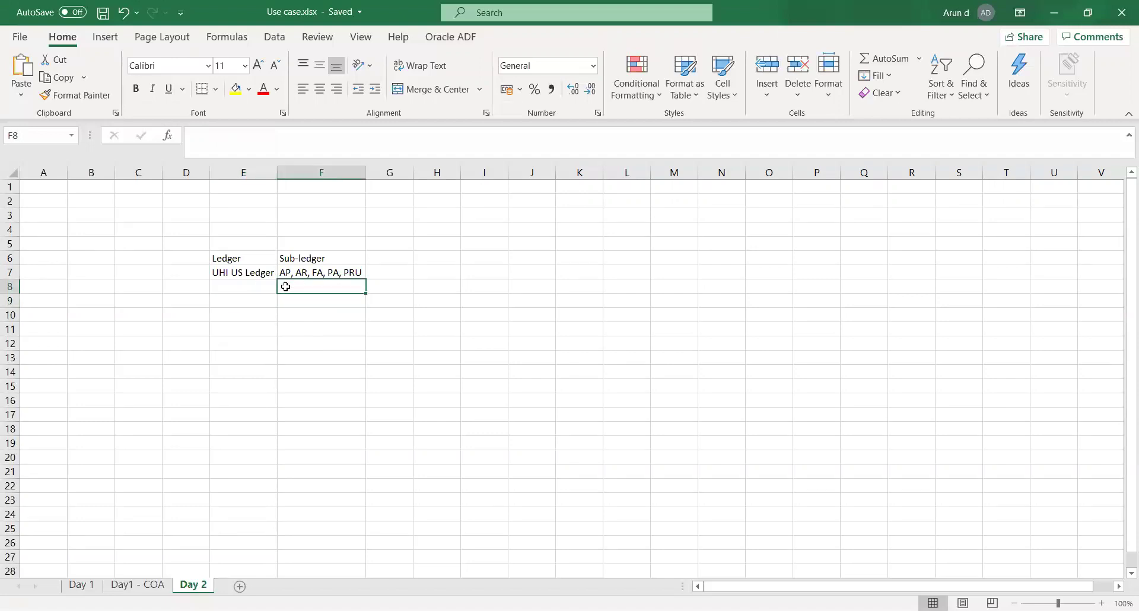
pyautogui.click(386, 273)
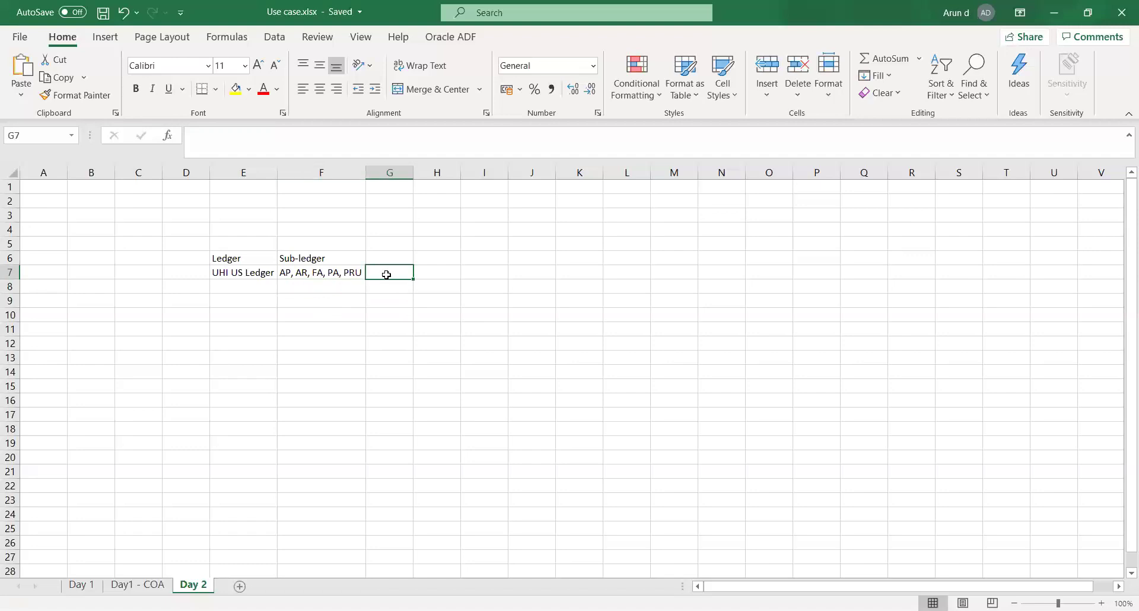
pyautogui.click(329, 289)
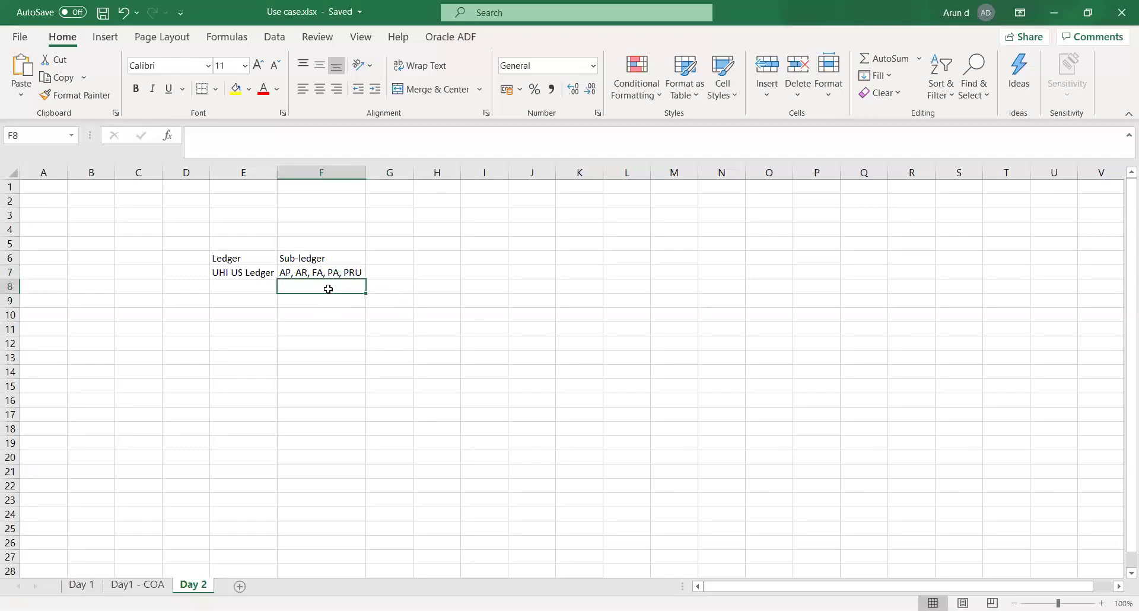
pyautogui.click(323, 276)
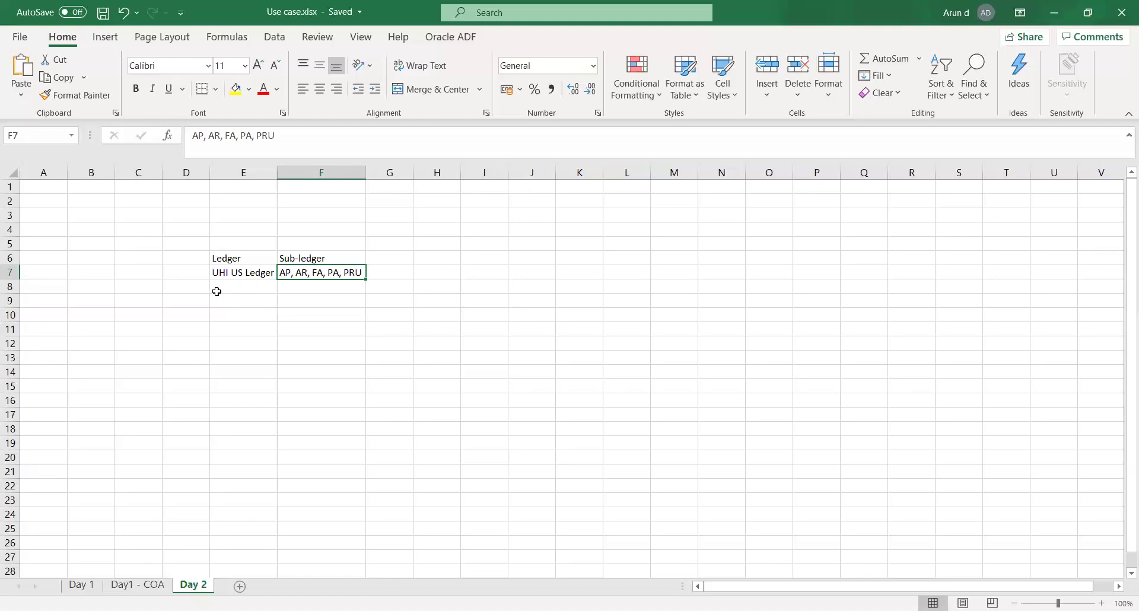
pyautogui.click(217, 291)
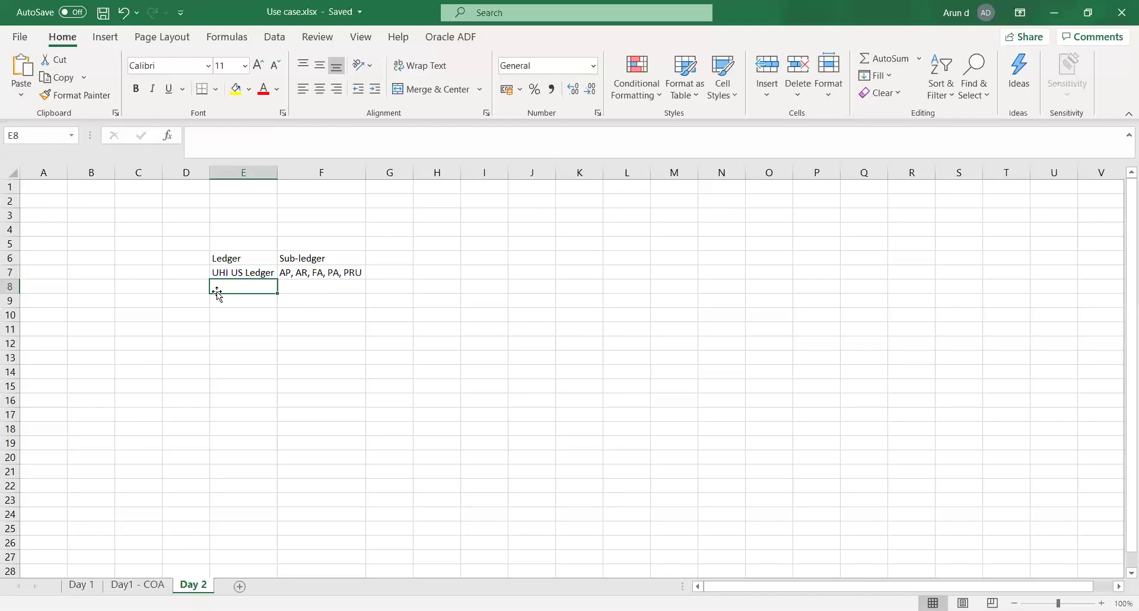
pyautogui.click(226, 311)
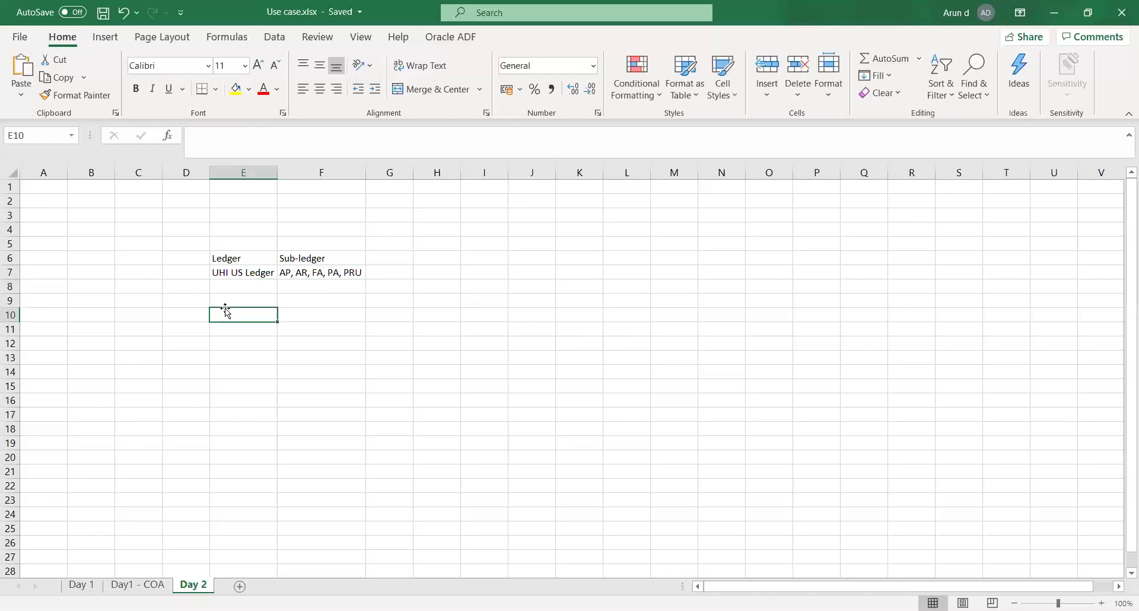
# - Enter the headings "Legal Entity" in E9 and "Ledger" in D9 to begin a second table
pyautogui.click(224, 299)
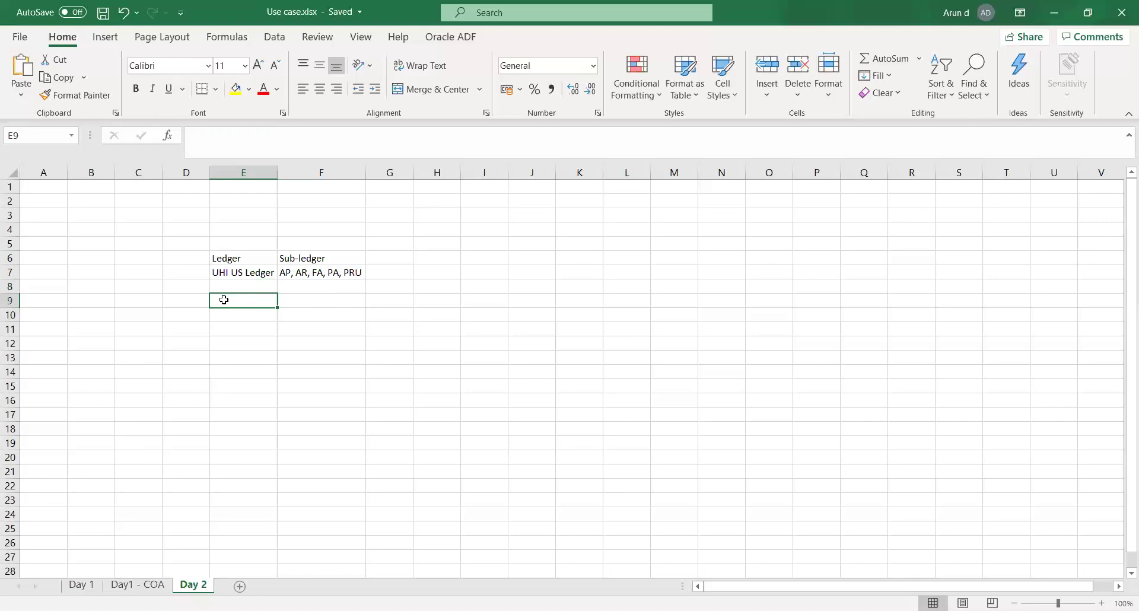
pyautogui.write('Legal Entity')
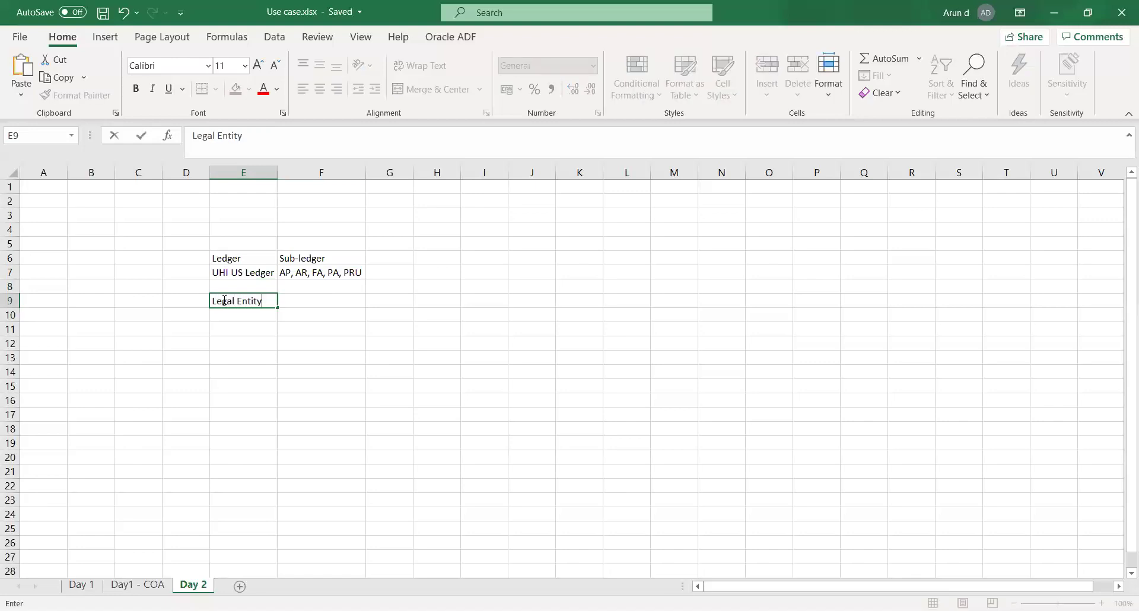
pyautogui.press('Tab')
pyautogui.press('Return')
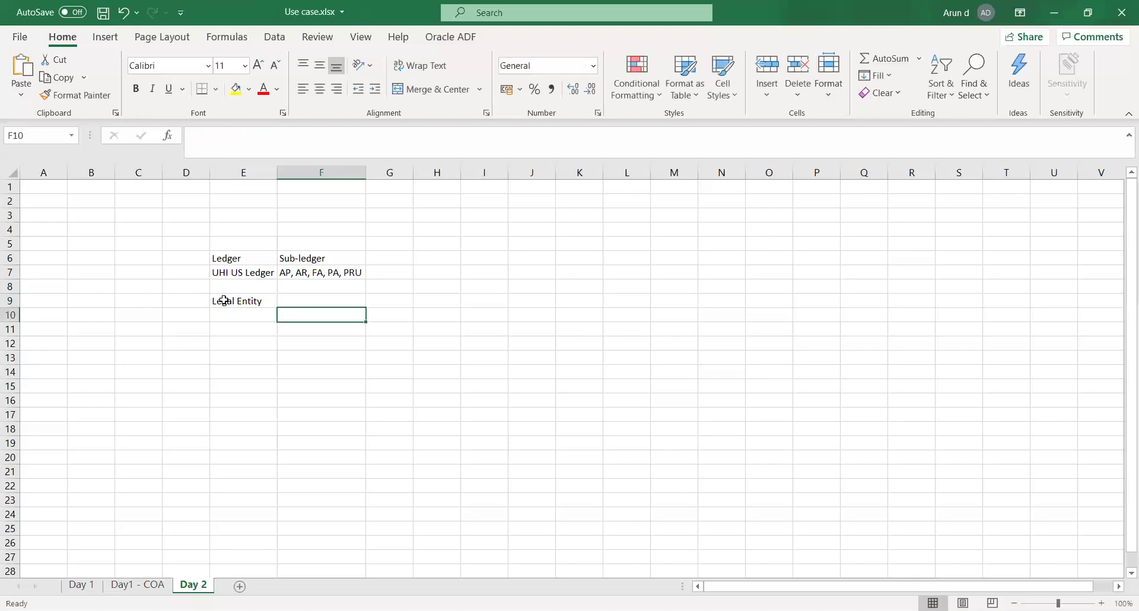
pyautogui.press('Left')
pyautogui.press('Up')
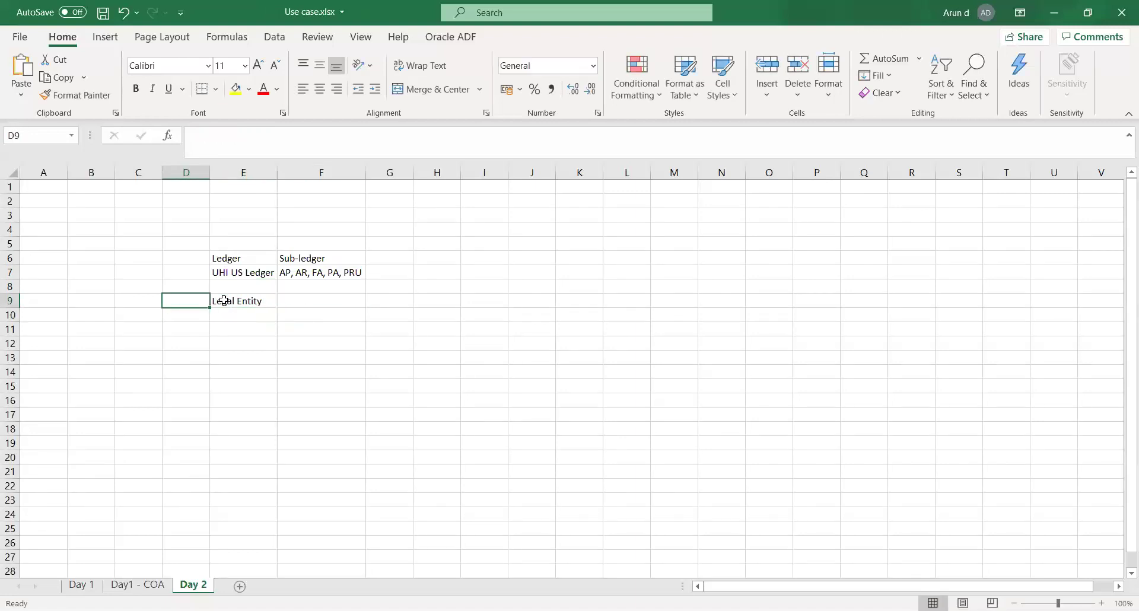
pyautogui.write('Ledger')
pyautogui.press('Tab')
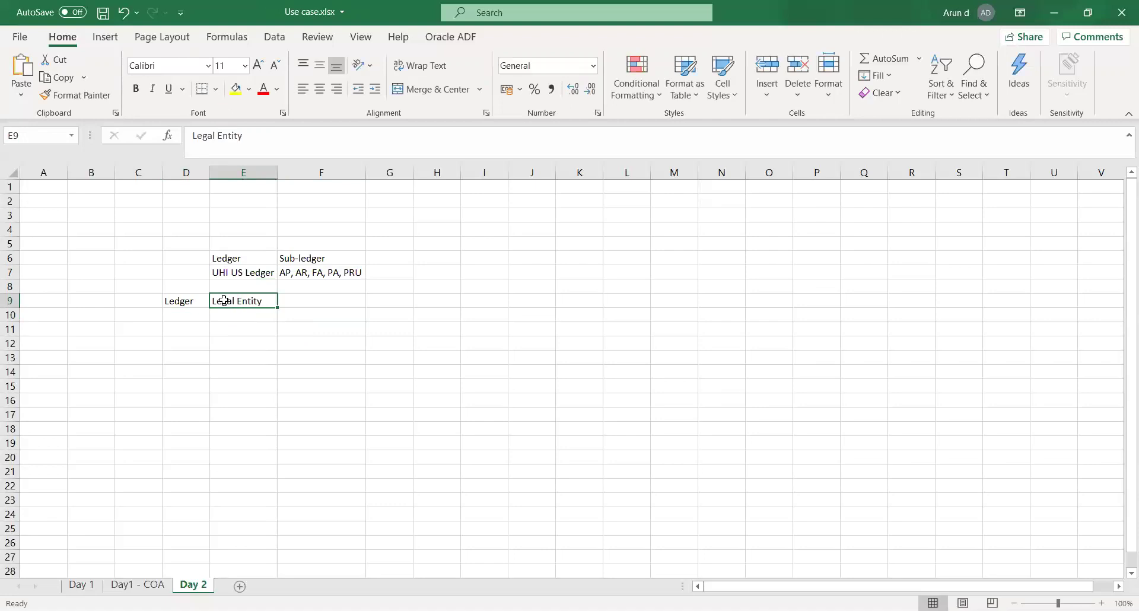
pyautogui.press('Left')
pyautogui.press('Down')
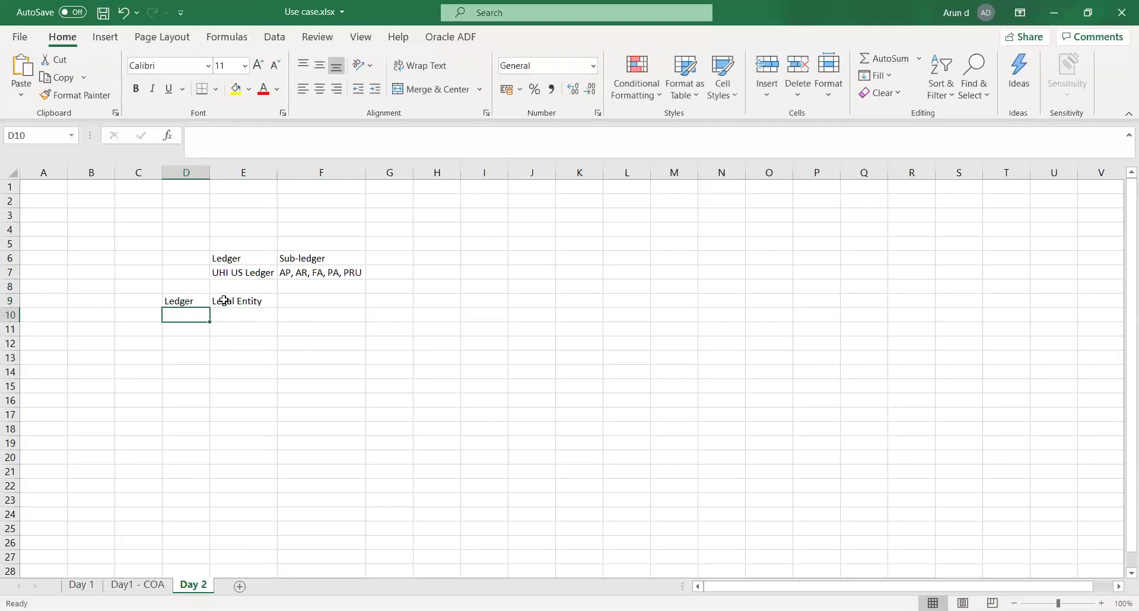
# - Fill the second table's first row with "UHI US Ledger" in D10 and "UHI CAL LE" in E10
pyautogui.write('UHI US Ledger')
pyautogui.press('Tab')
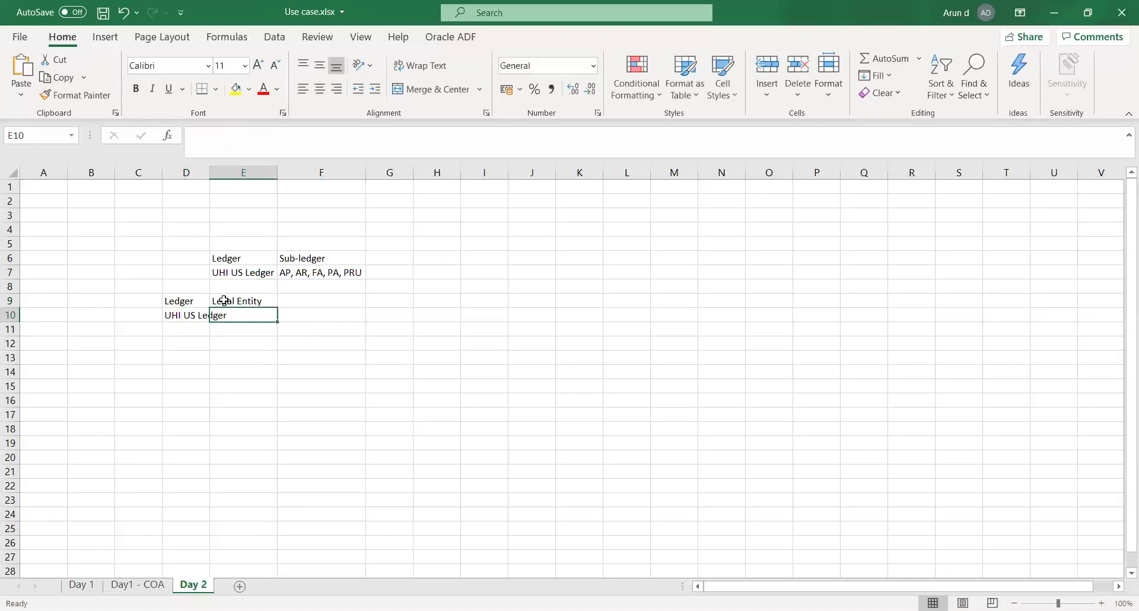
pyautogui.write('UHI CAL LE')
pyautogui.press('Tab')
pyautogui.press('Down')
pyautogui.press('Left')
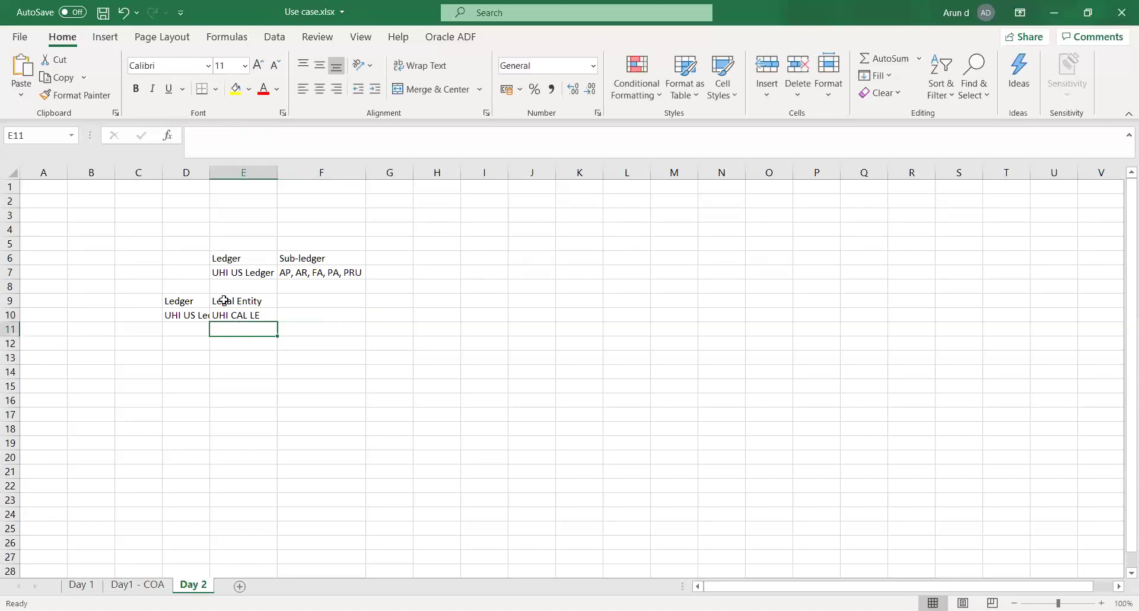
# - Add the legal entities "UHI NY LE" in E11 and "UHI MA LE" in E12, and save the workbook
pyautogui.write('UHI ')
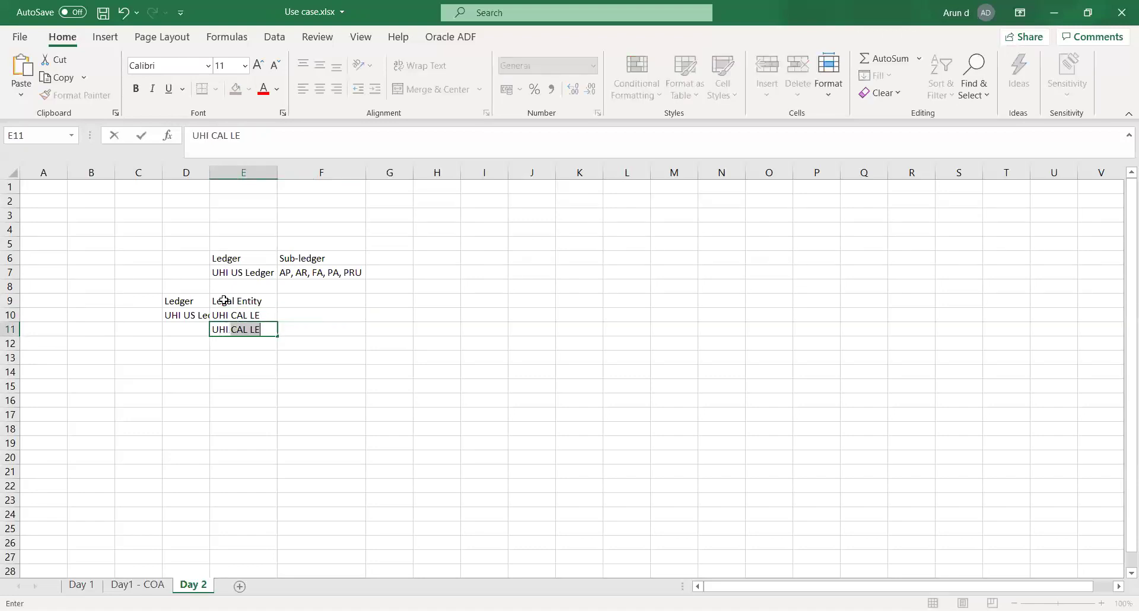
pyautogui.write('NY LE')
pyautogui.press('Return')
pyautogui.write('UHI')
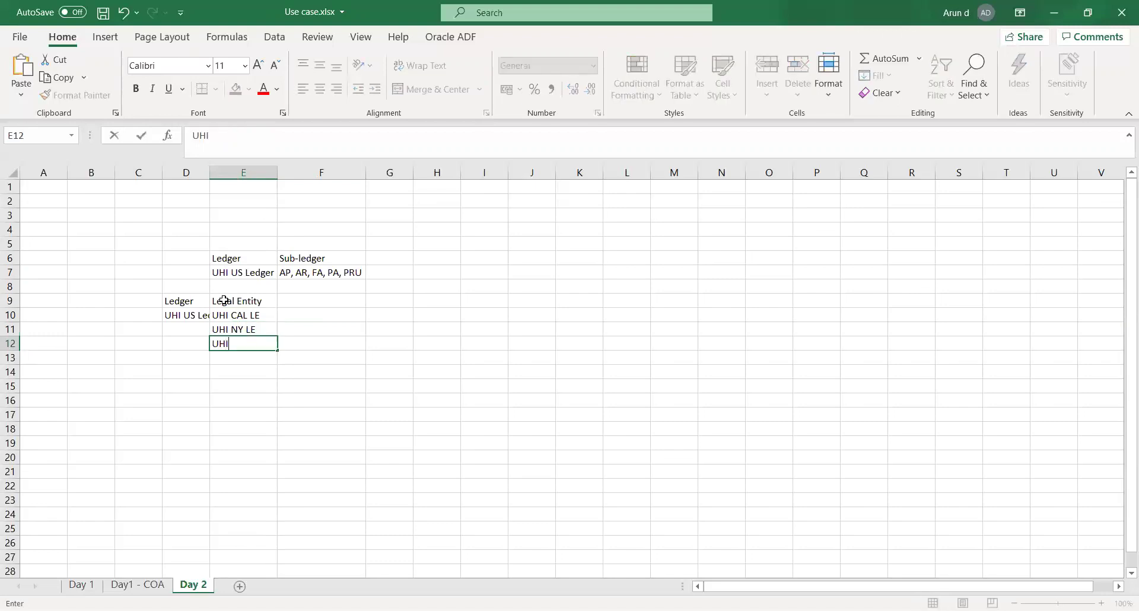
pyautogui.write(' MA LE')
pyautogui.press('Tab')
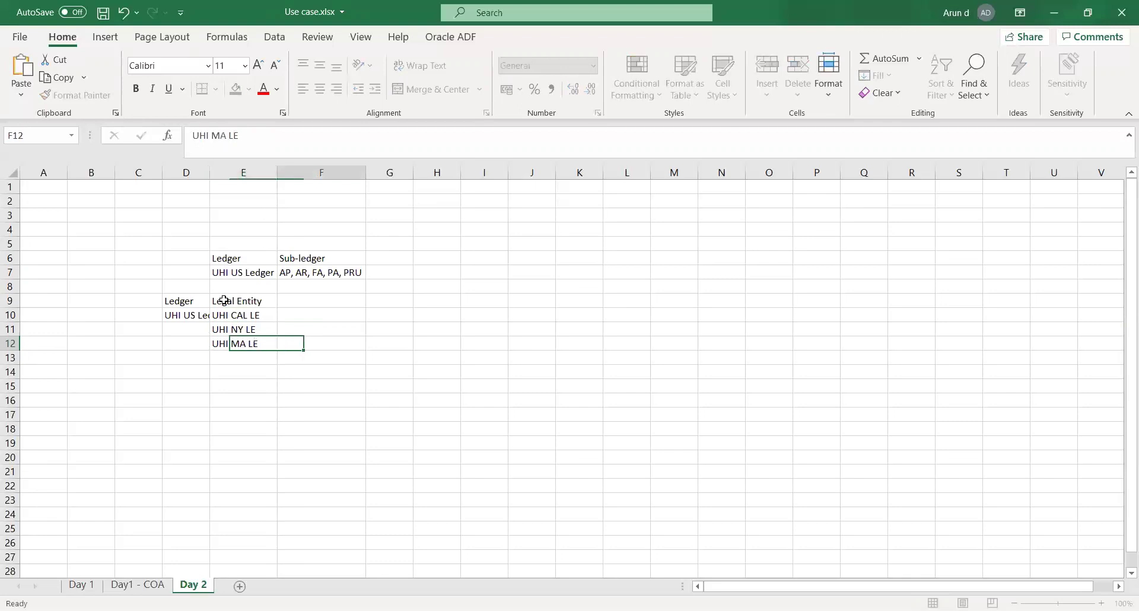
pyautogui.press('Up')
pyautogui.press('Up')
pyautogui.hotkey('ctrl', 's')
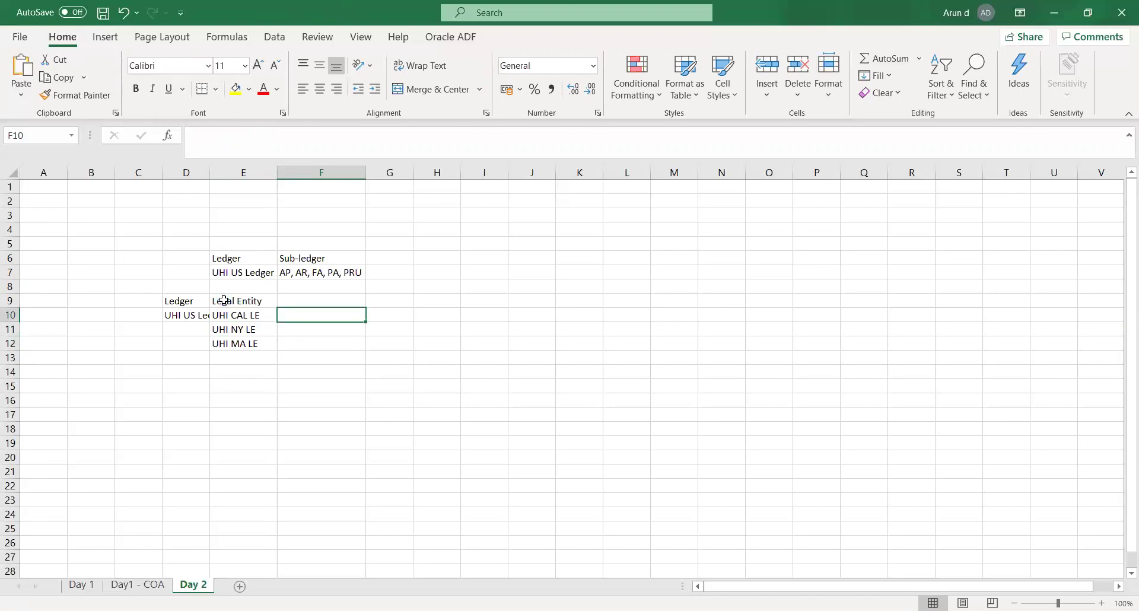
# - Add the heading "BSV" in F9 and enter 1000, 1001 and 1002 in F10 to F12 for the legal entities
pyautogui.click(290, 297)
pyautogui.write('BSV')
pyautogui.press('Tab')
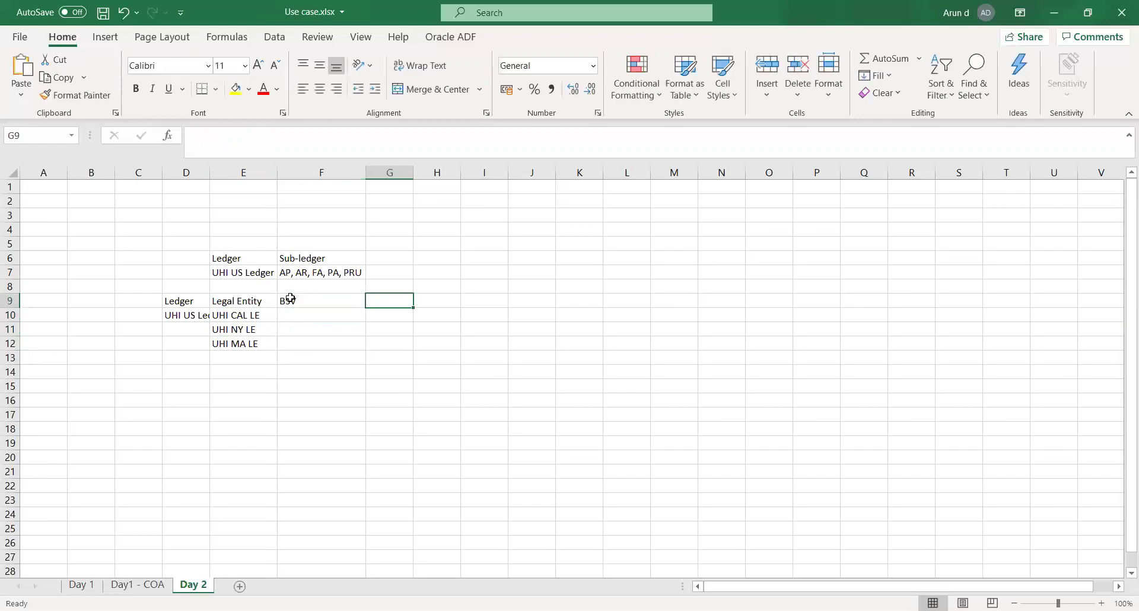
pyautogui.press('Return')
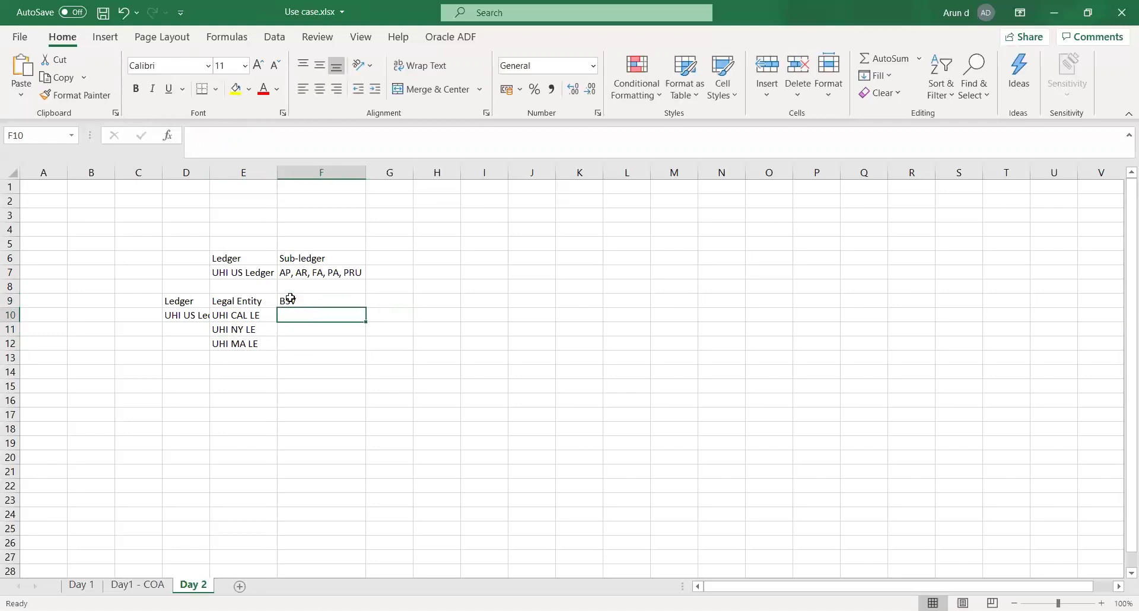
pyautogui.write('1000')
pyautogui.press('Return')
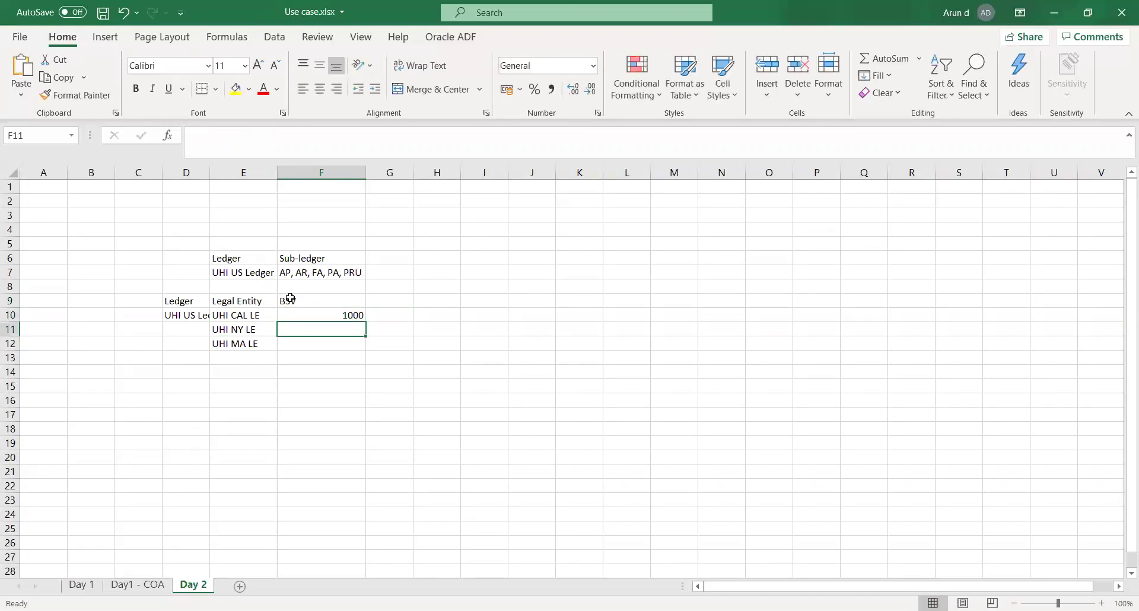
pyautogui.write('1001')
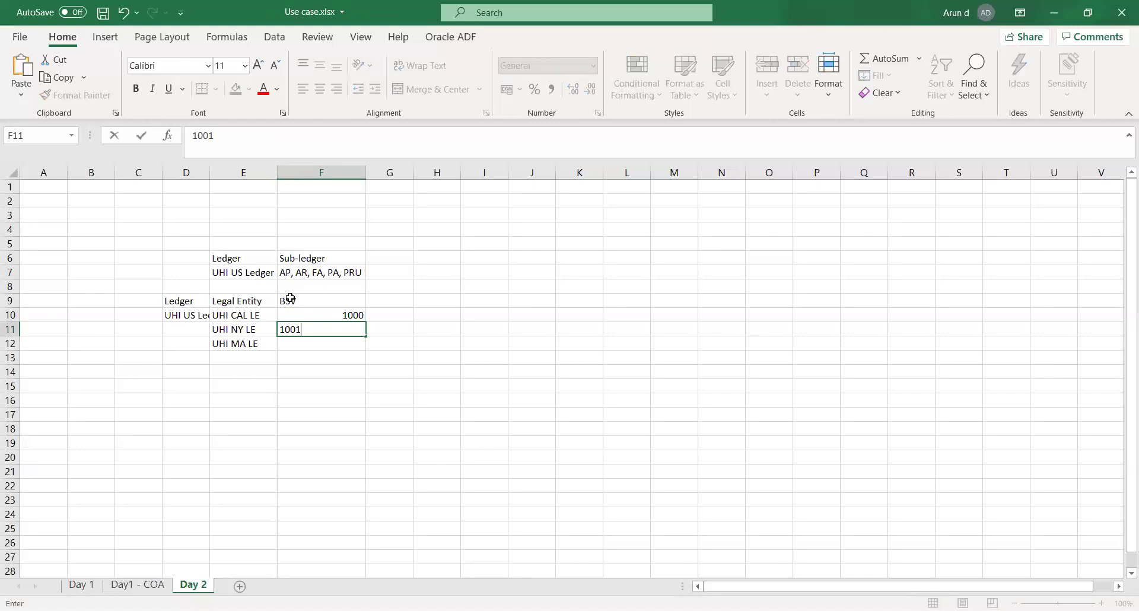
pyautogui.press('Return')
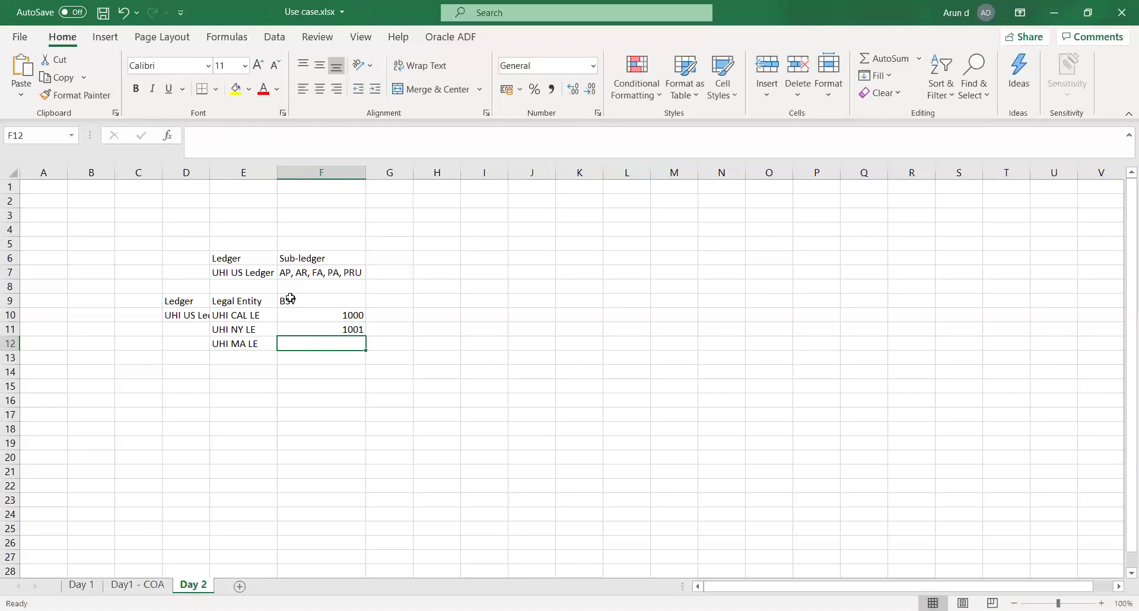
pyautogui.write('1002')
pyautogui.press('Right')
pyautogui.press('Left')
pyautogui.press('Left')
pyautogui.press('Up')
pyautogui.press('Up')
pyautogui.press('Up')
pyautogui.press('Up')
pyautogui.press('Up')
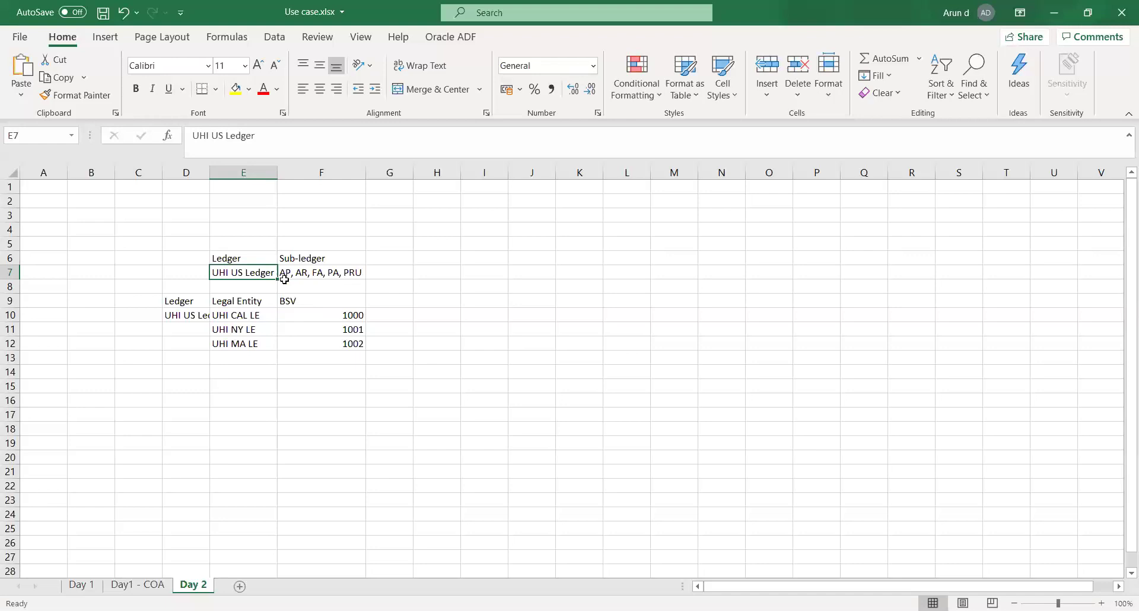
pyautogui.click(195, 271)
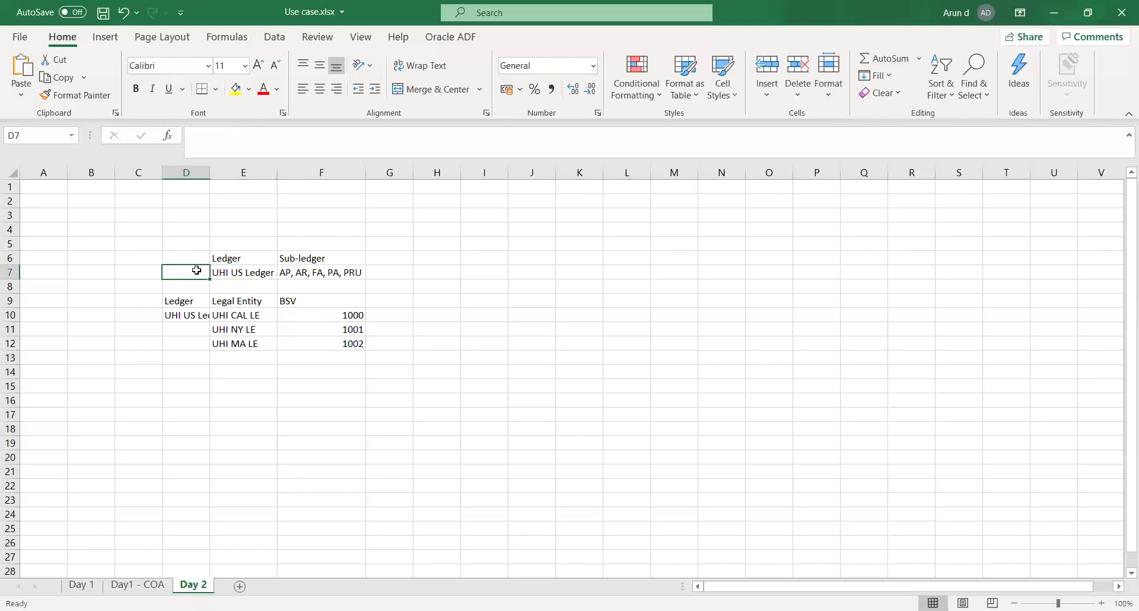
pyautogui.click(220, 273)
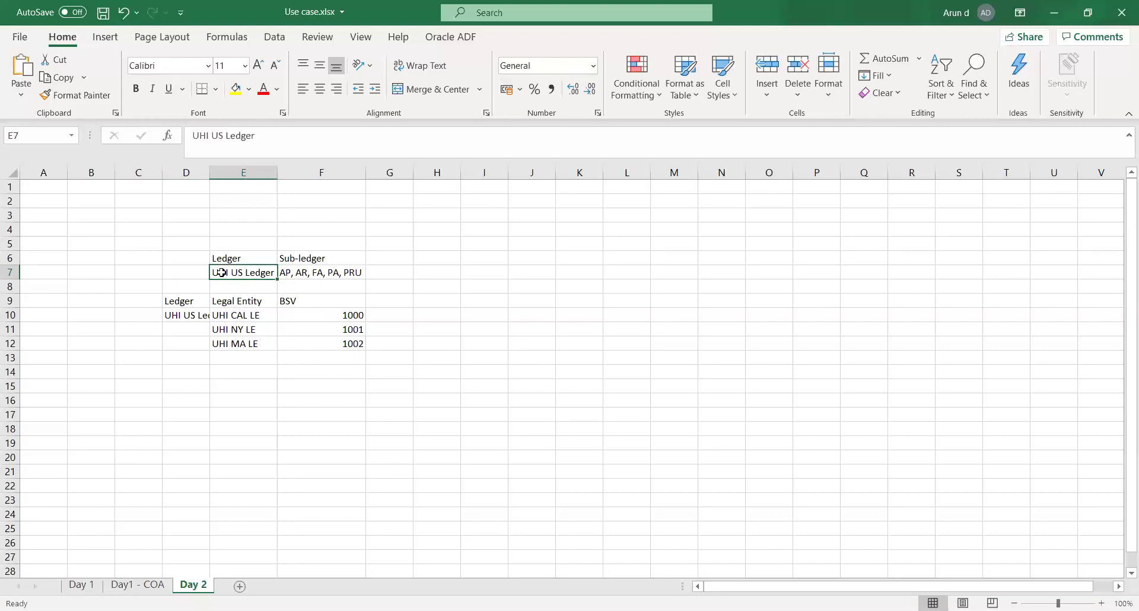
pyautogui.click(226, 389)
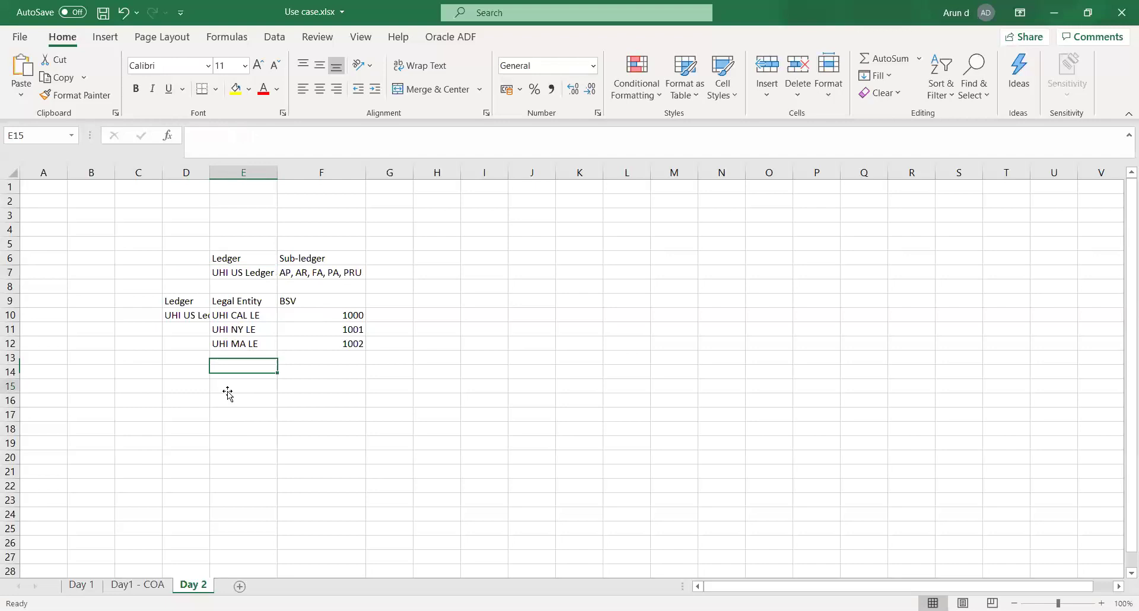
pyautogui.click(217, 274)
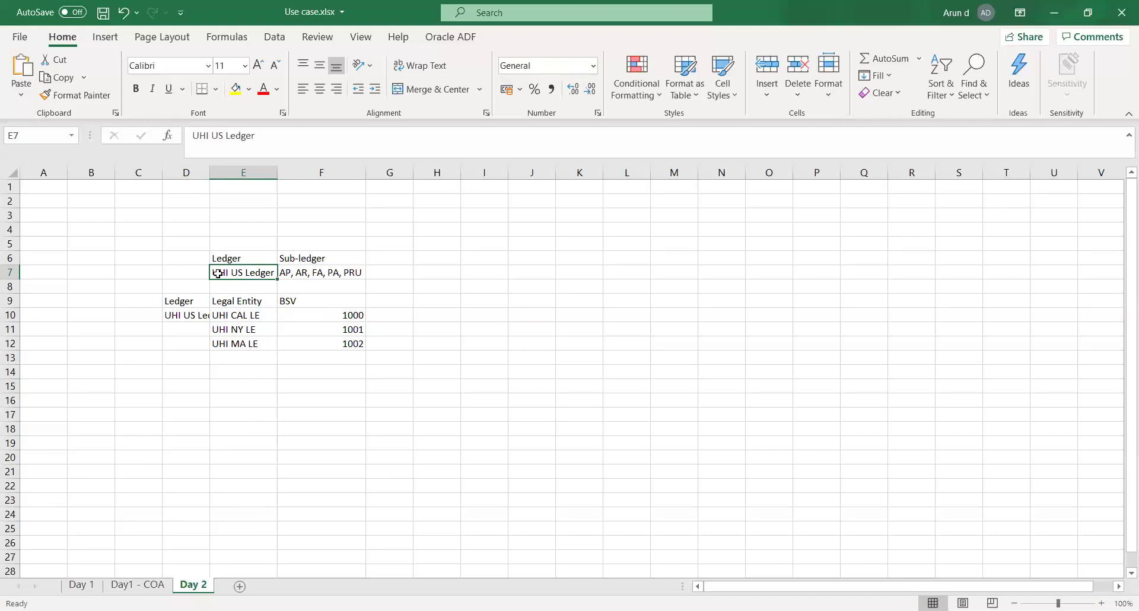
# - Enter the heading "Doc Seq" in H6 and "2 bu" beneath it in H7
pyautogui.click(448, 257)
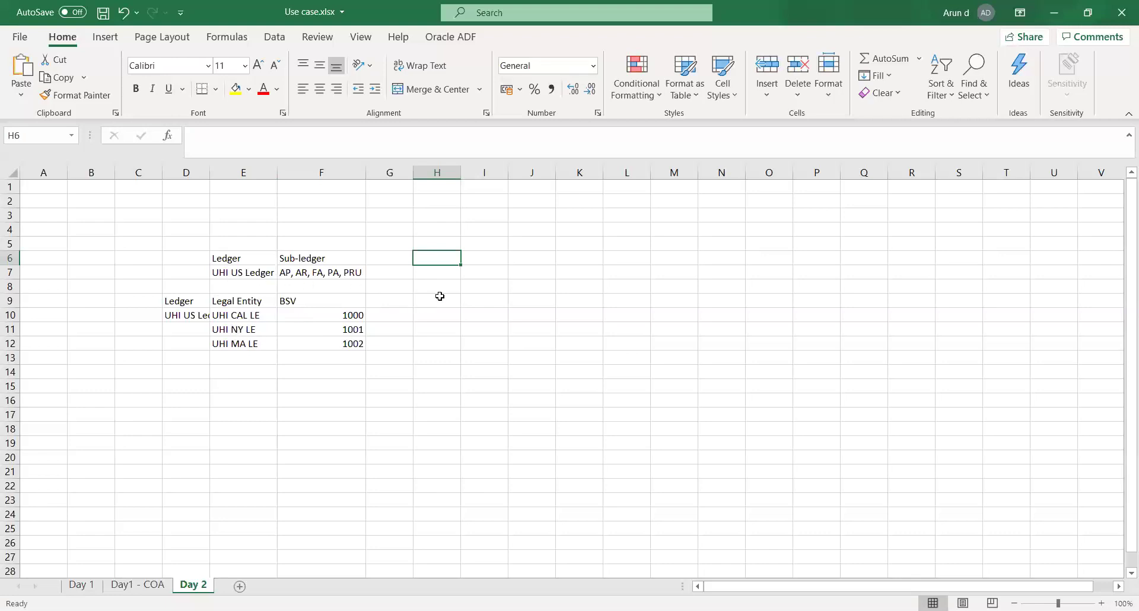
pyautogui.write('Doc Seq')
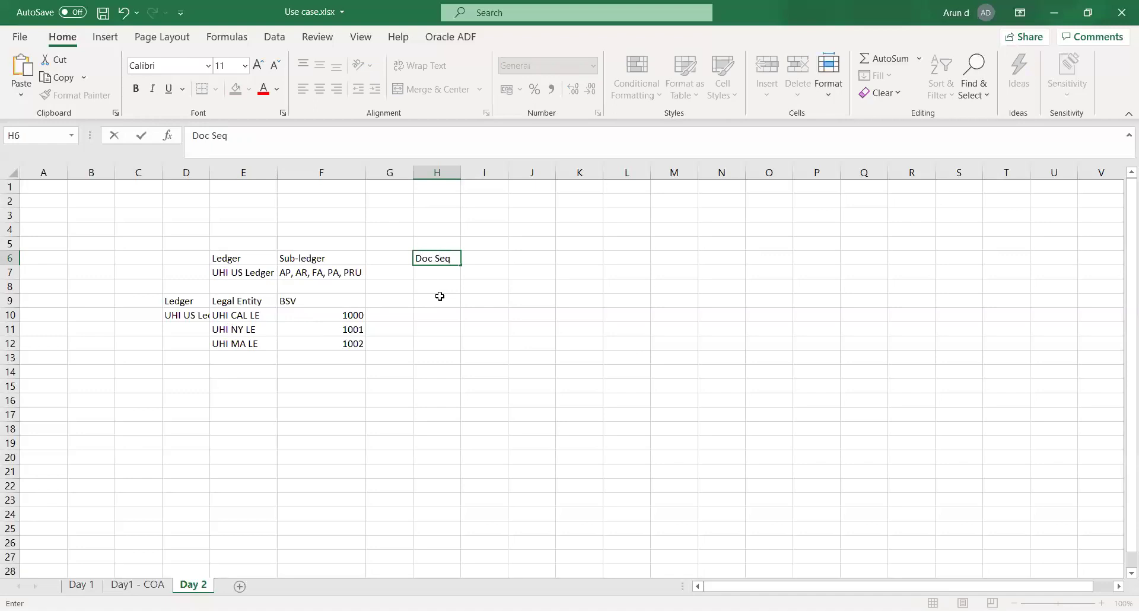
pyautogui.press('Tab')
pyautogui.press('Left')
pyautogui.press('Down')
pyautogui.write('2')
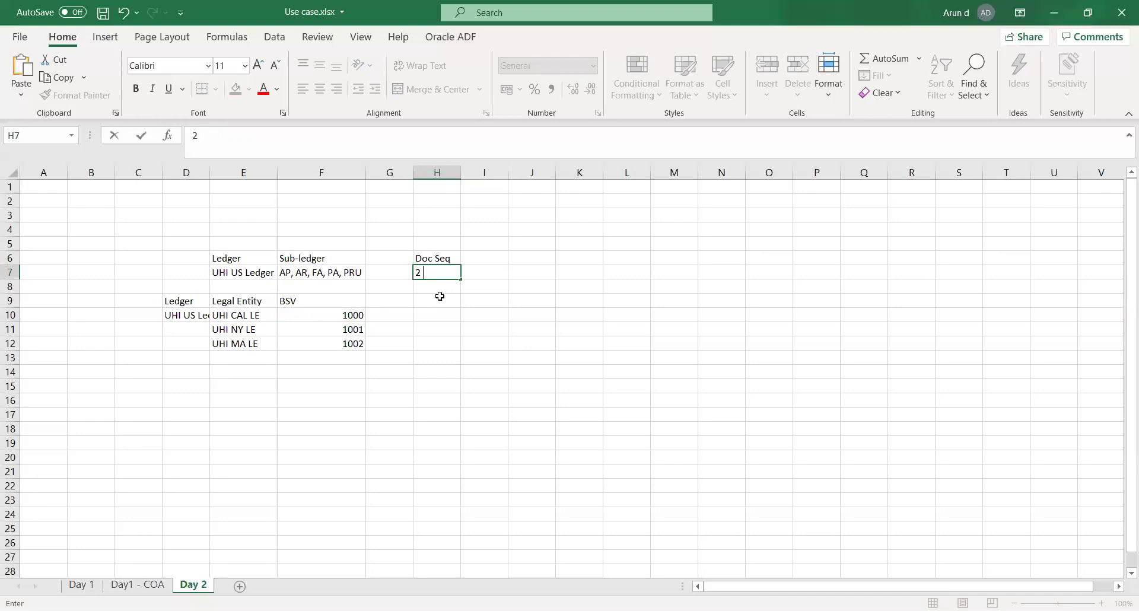
pyautogui.write(' bu')
pyautogui.press('Tab')
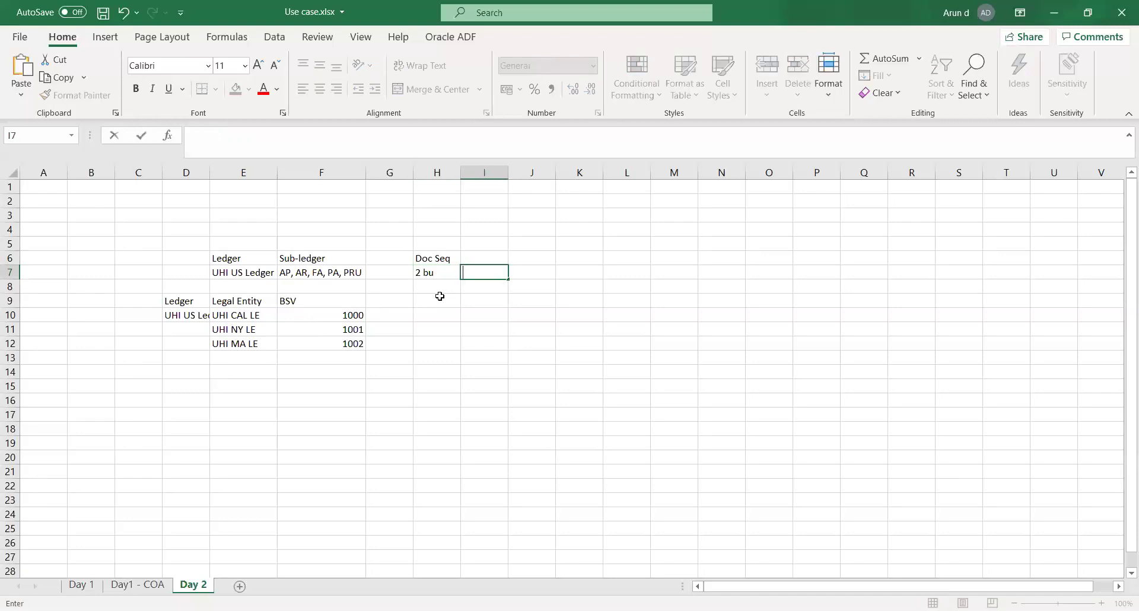
pyautogui.hotkey('shift', 'Tab')
pyautogui.press('Down')
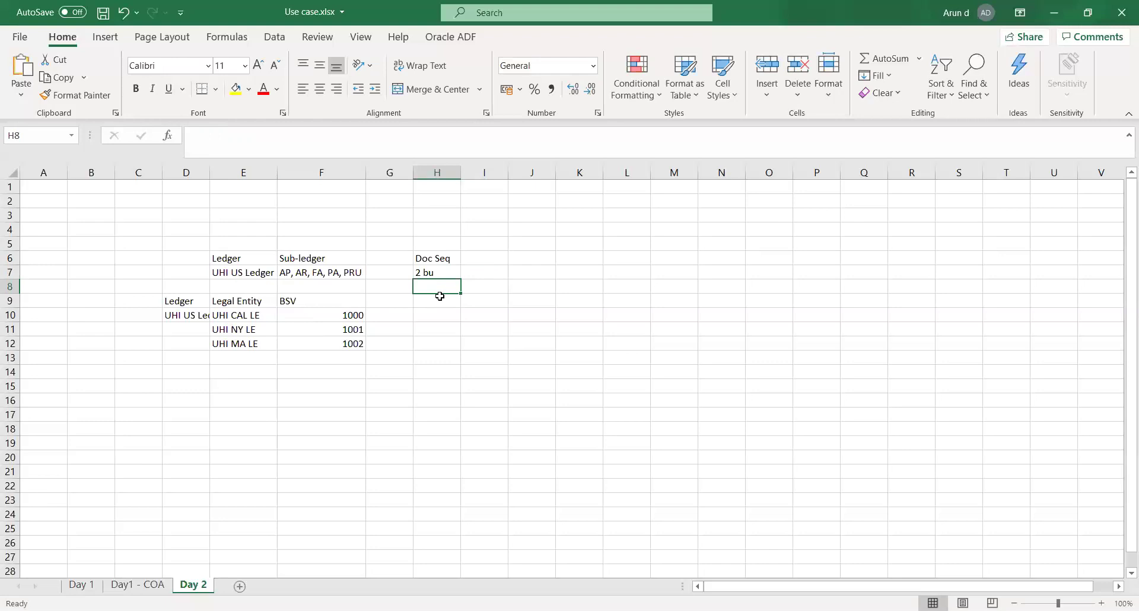
# - Enter "NY" in capitals in H8 under the "2 bu" entry
pyautogui.click(446, 325)
pyautogui.click(437, 287)
pyautogui.write('ny')
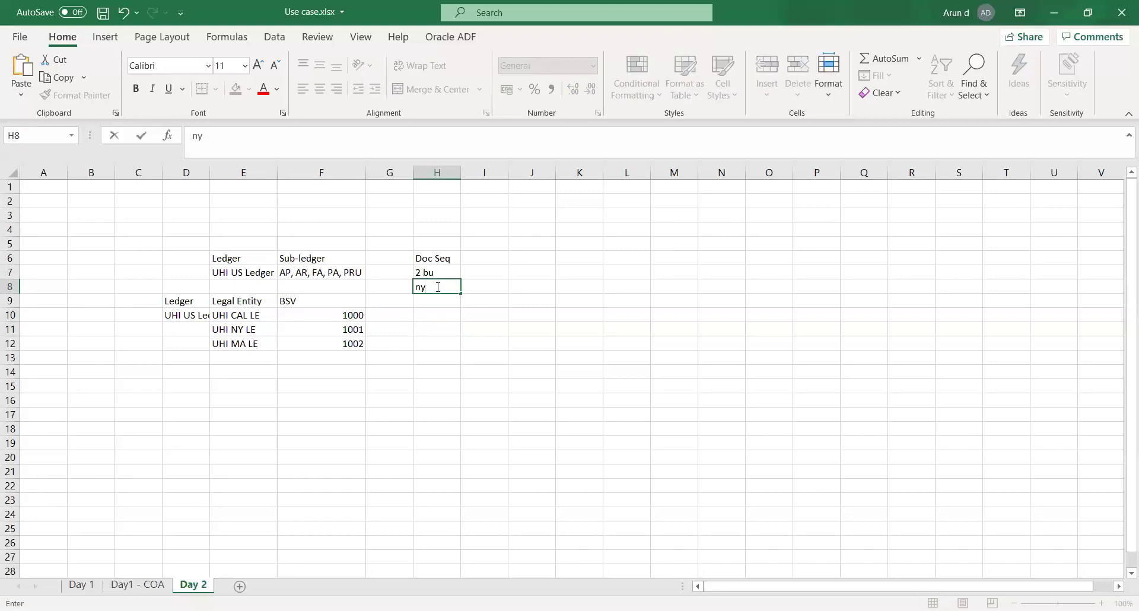
pyautogui.press('BackSpace')
pyautogui.press('BackSpace')
pyautogui.write('NY')
pyautogui.press('Tab')
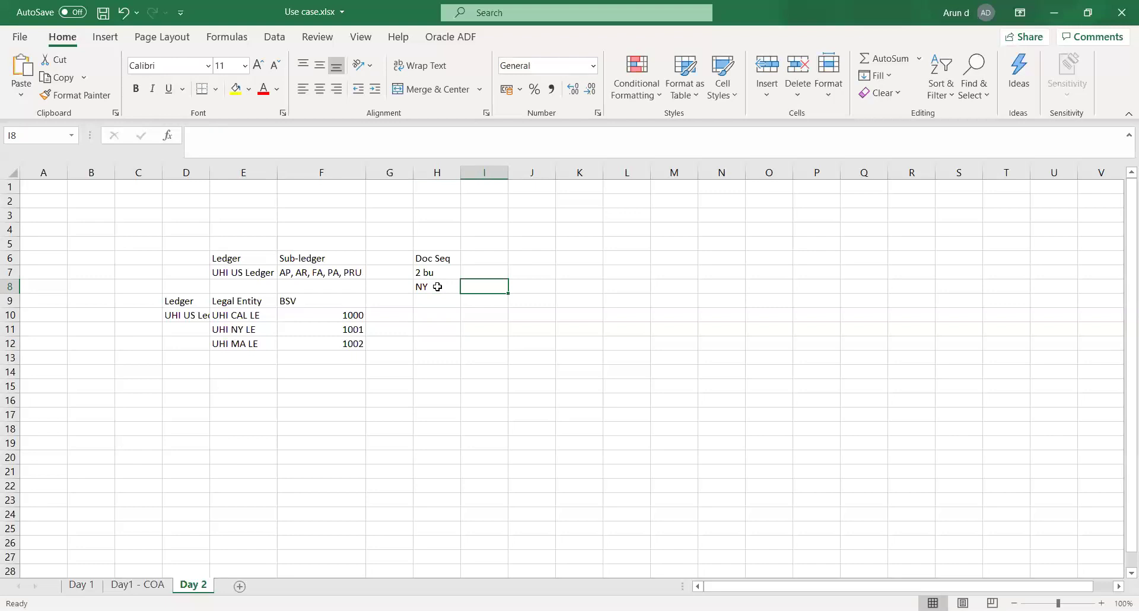
# - Enter "CAL" in I8 beside NY and "3 bu" above it in I7
pyautogui.click(437, 287)
pyautogui.press('Up')
pyautogui.press('Down')
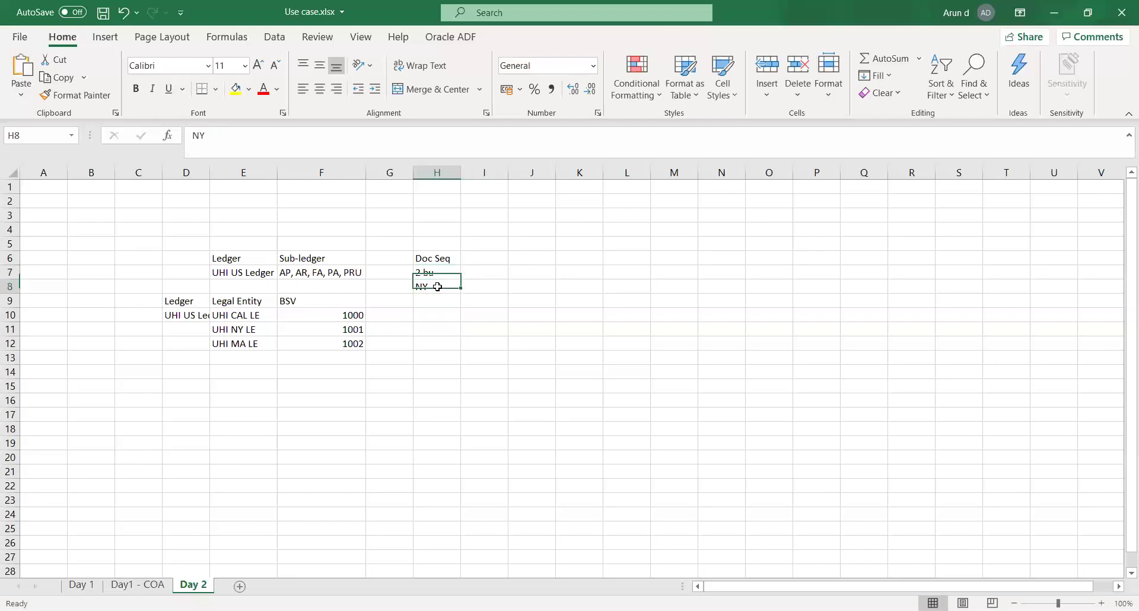
pyautogui.press('Right')
pyautogui.write('CAL')
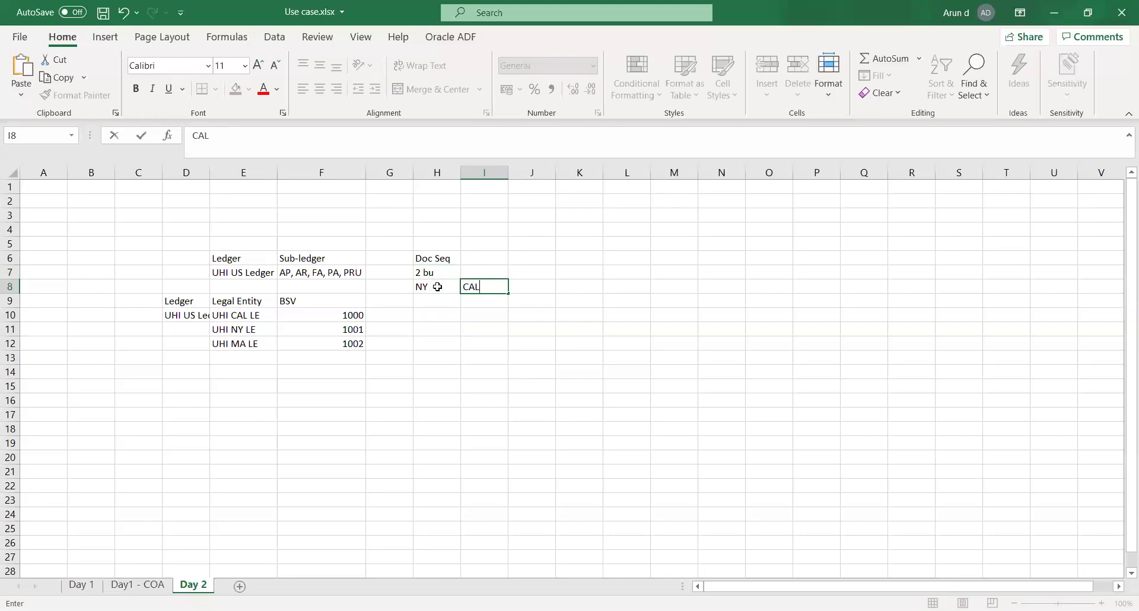
pyautogui.press('Up')
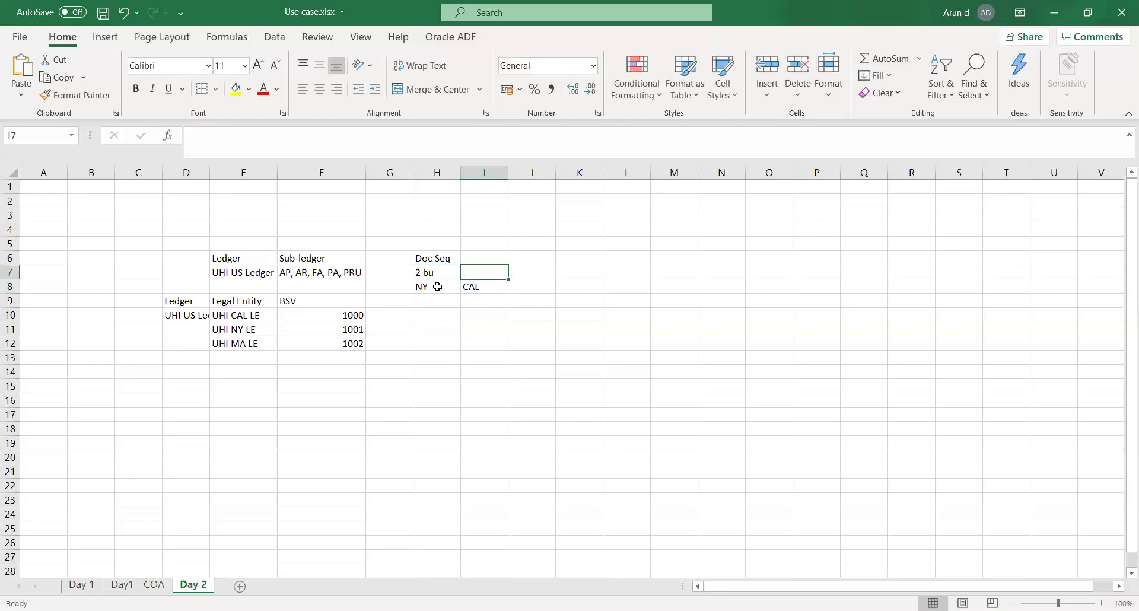
pyautogui.write('3 bu')
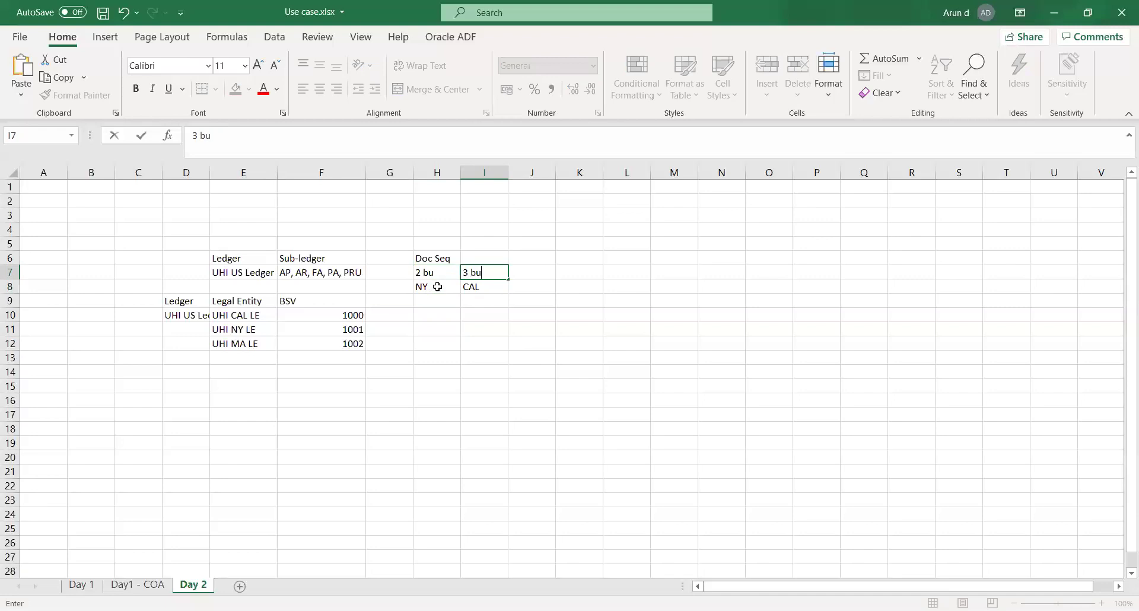
pyautogui.press('Right')
pyautogui.press('Left')
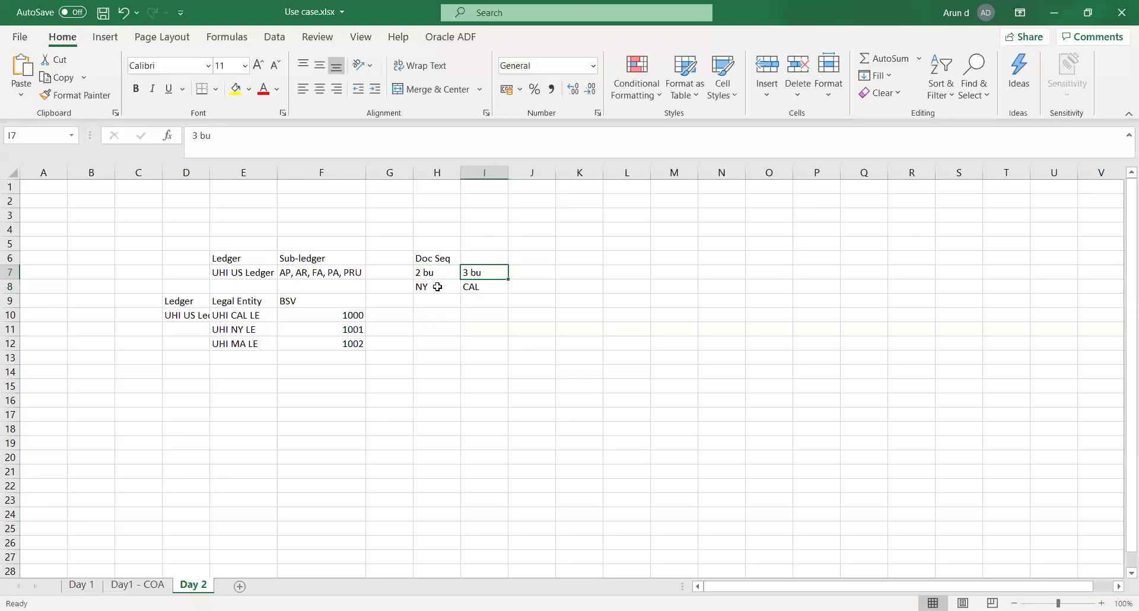
# - Enter the sample document sequence number "CAL-1001" in I9 under CAL
pyautogui.press('Down')
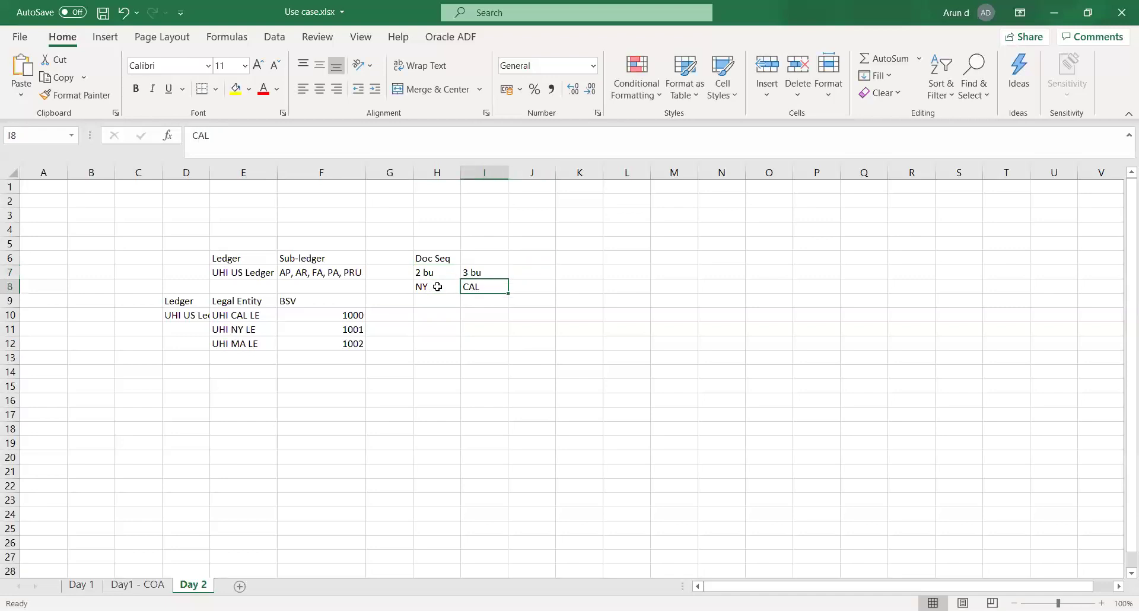
pyautogui.press('Down')
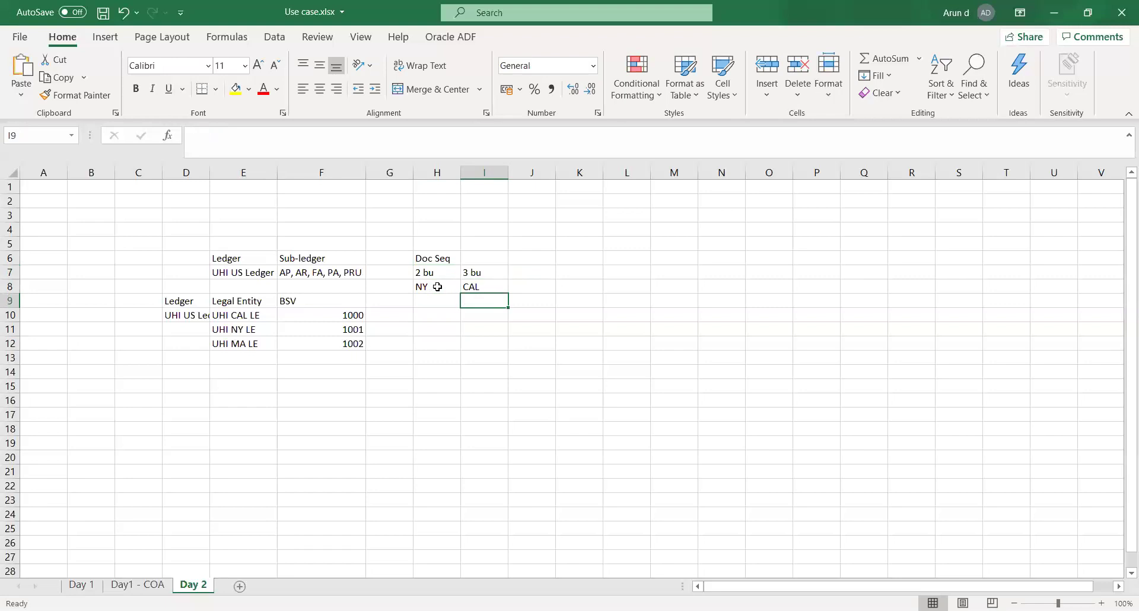
pyautogui.write('CAL')
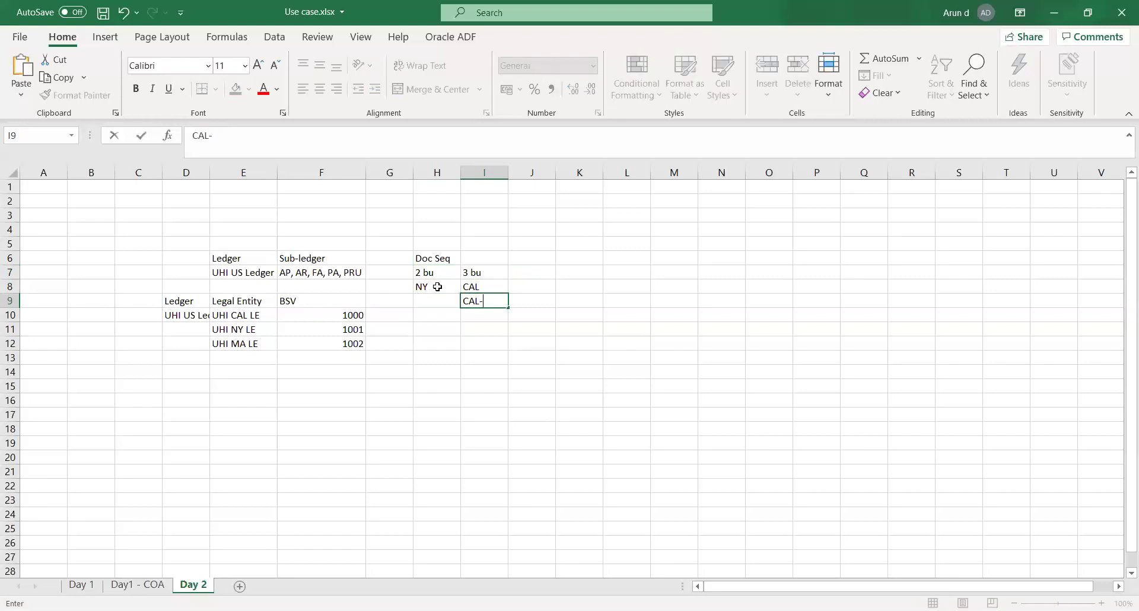
pyautogui.write('-1001')
pyautogui.press('Tab')
pyautogui.press('Left')
pyautogui.press('Down')
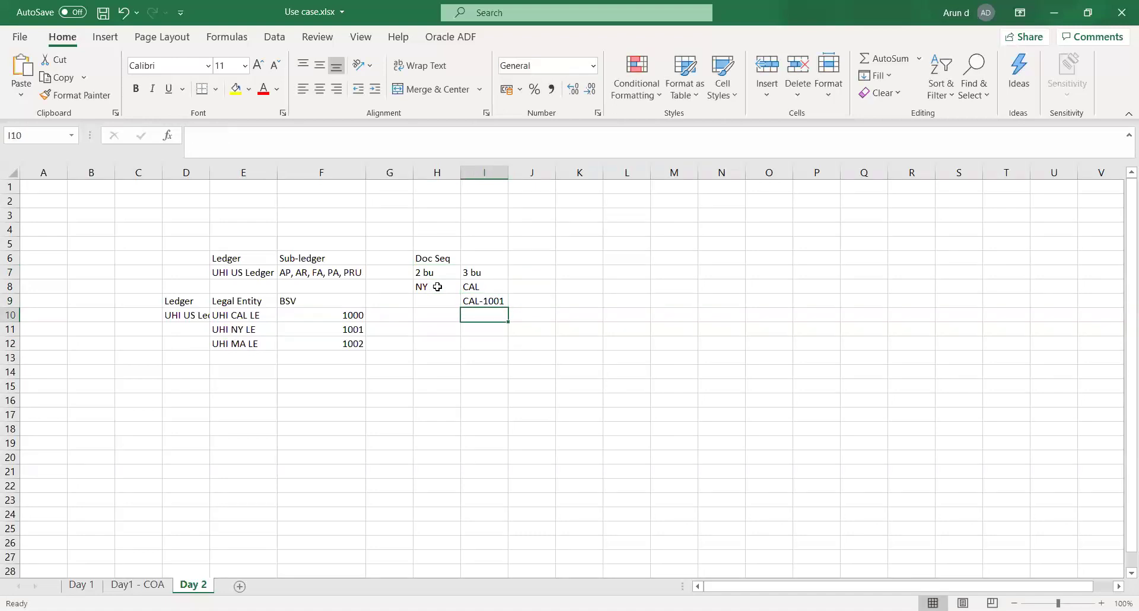
pyautogui.press('Up')
pyautogui.press('Right')
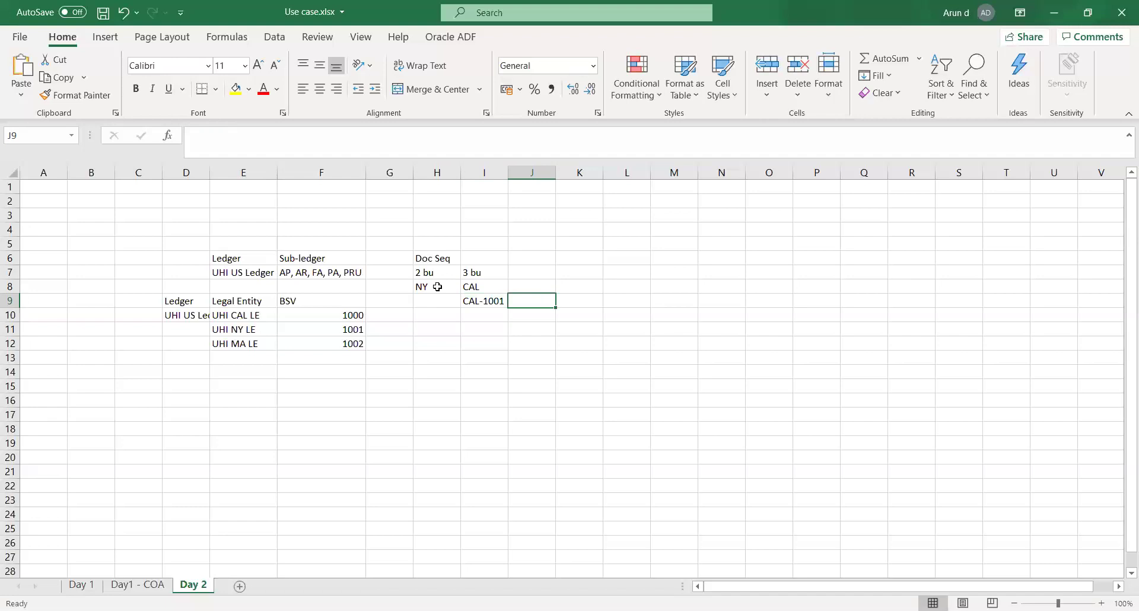
pyautogui.click(480, 313)
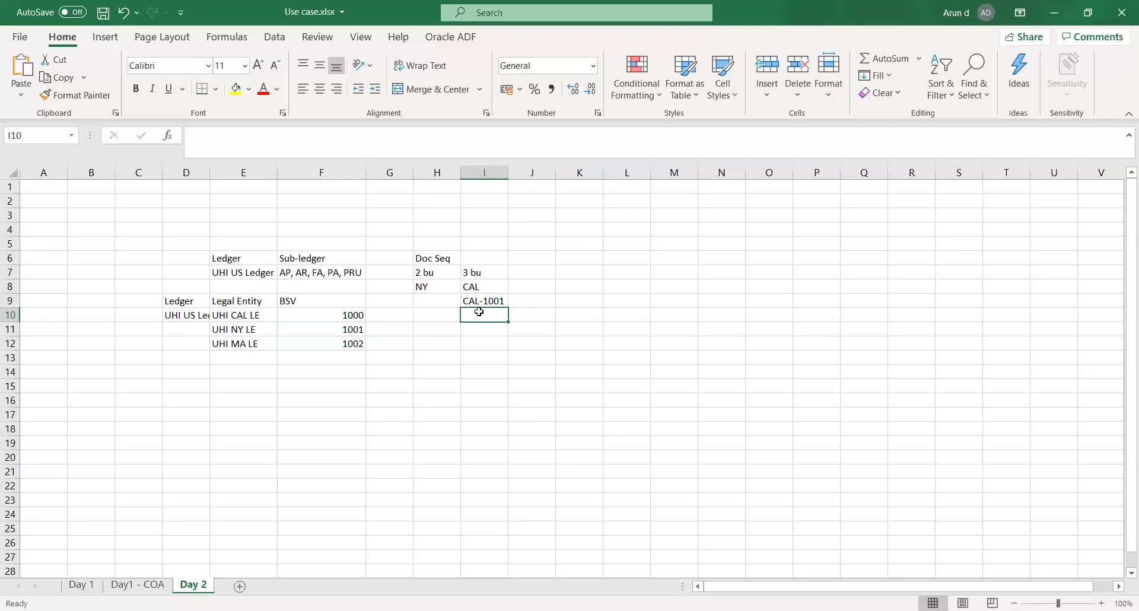
pyautogui.click(481, 302)
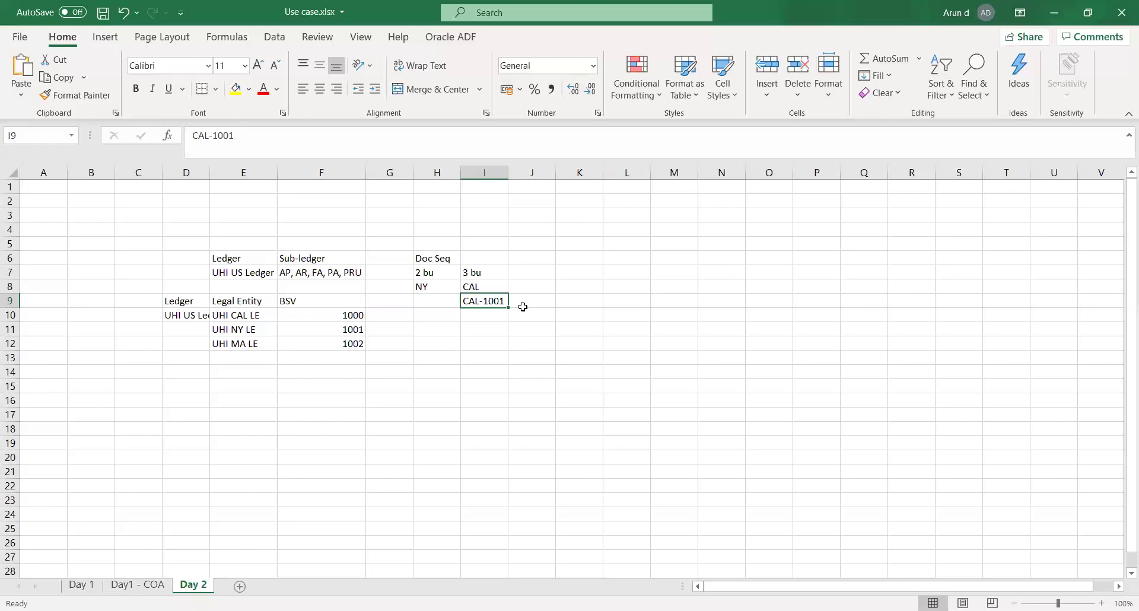
# - Examine the document sequence example in H6:I9, comparing the business unit entries with the CAL sequence number
pyautogui.click(475, 315)
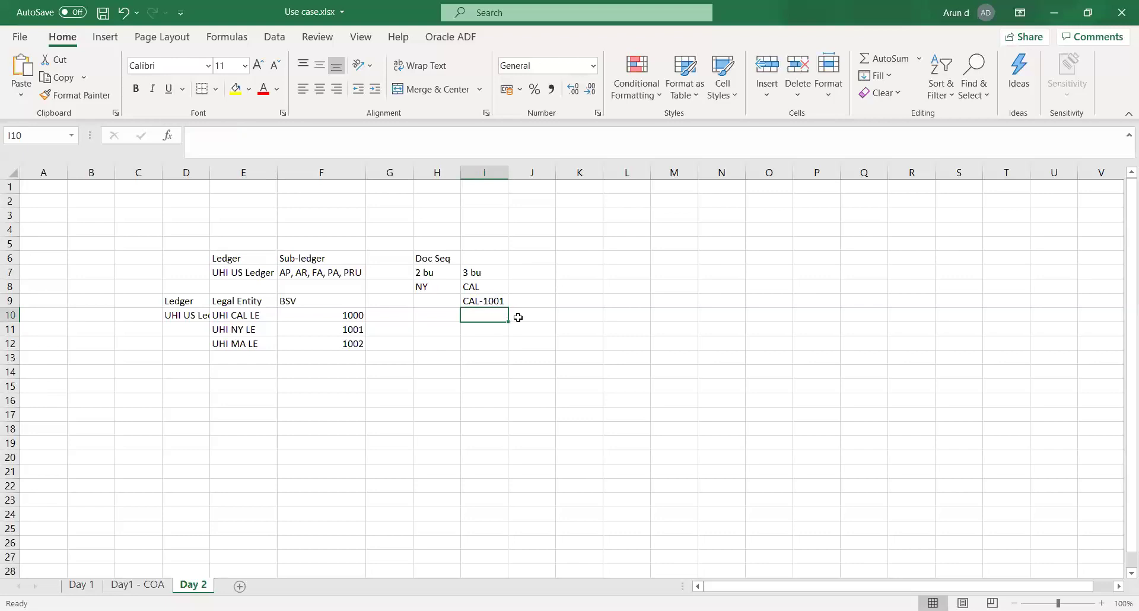
pyautogui.click(514, 303)
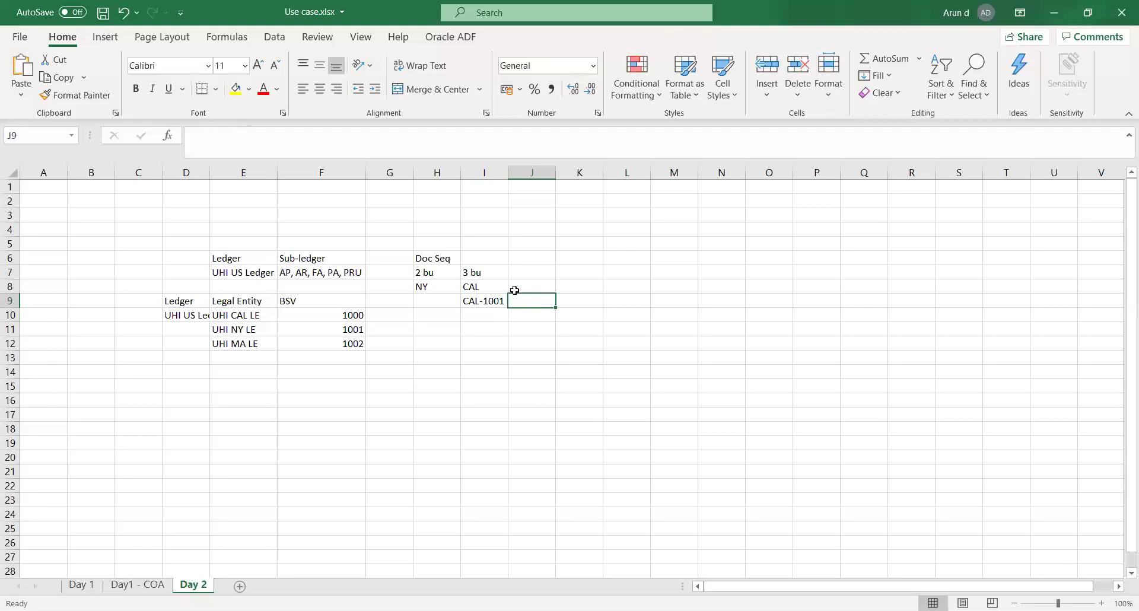
pyautogui.click(486, 302)
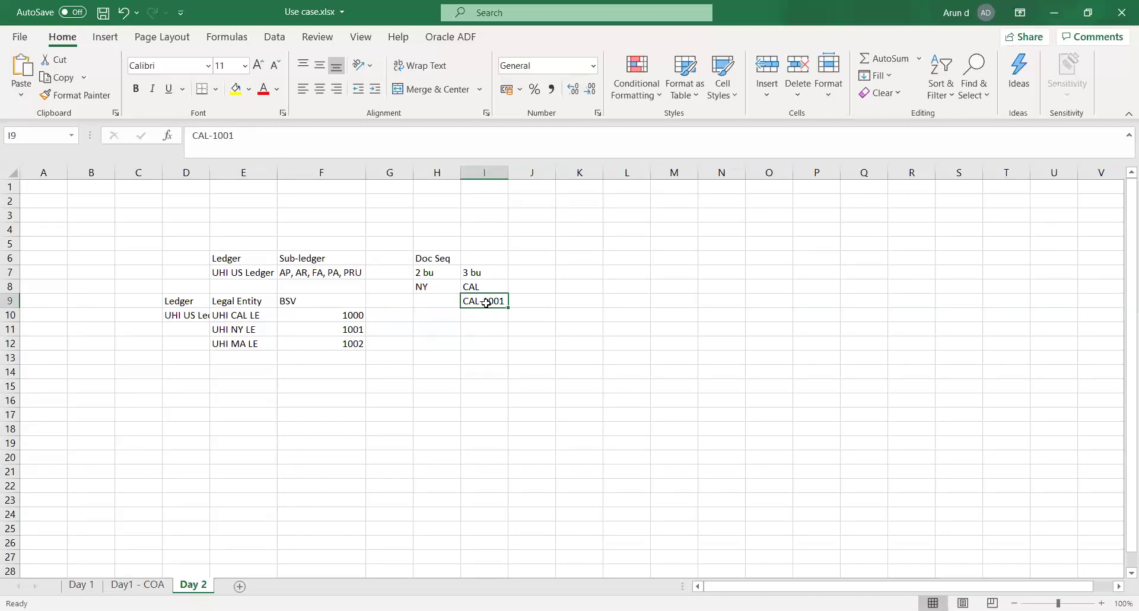
pyautogui.click(449, 259)
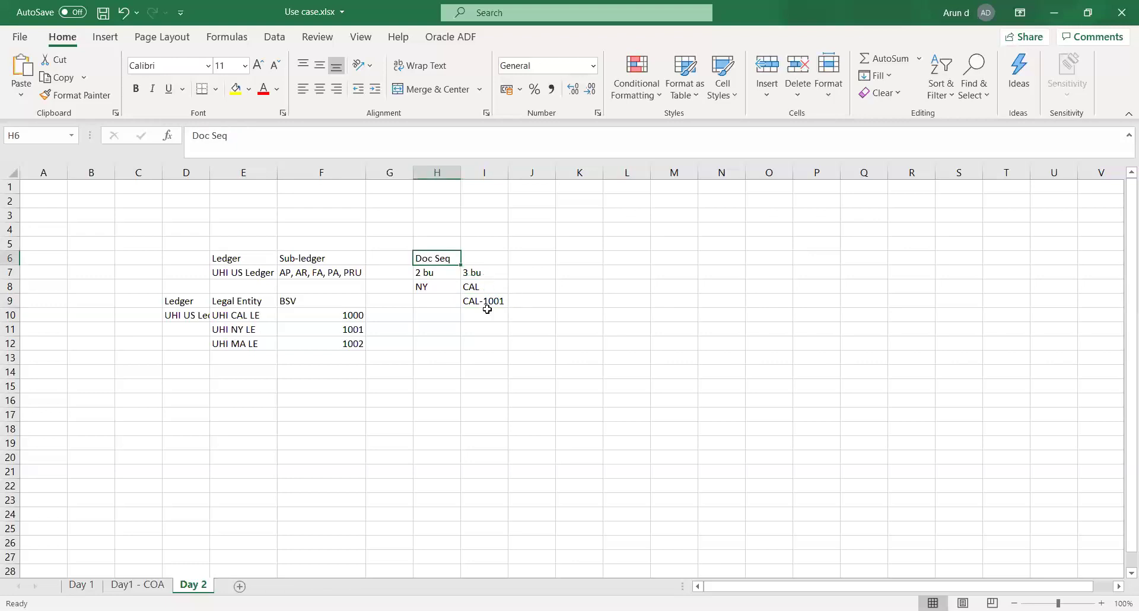
pyautogui.click(484, 305)
pyautogui.click(483, 315)
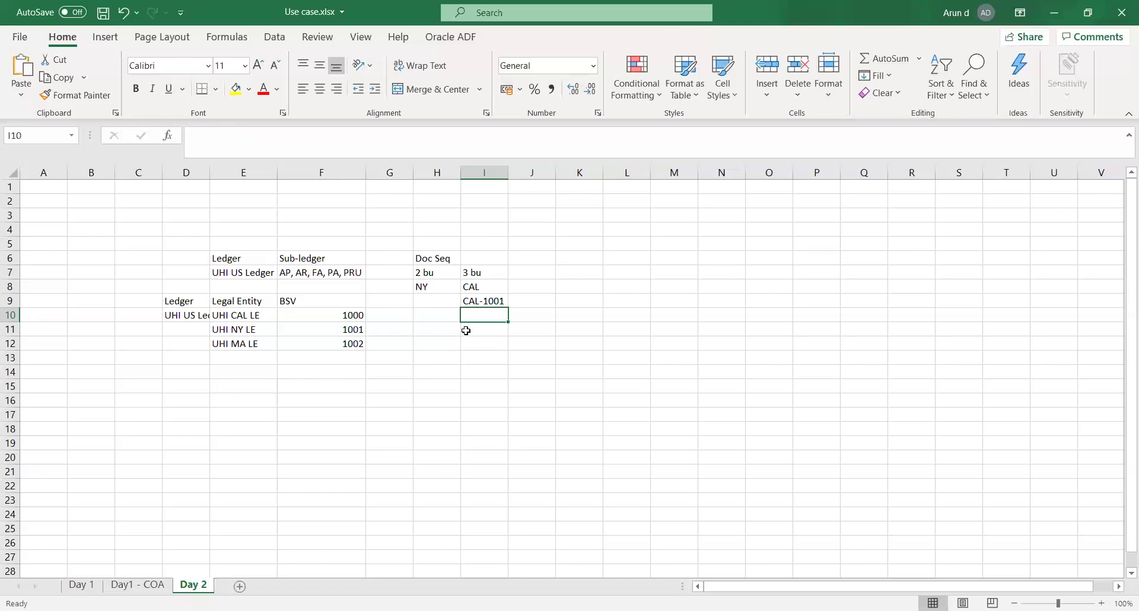
pyautogui.click(522, 302)
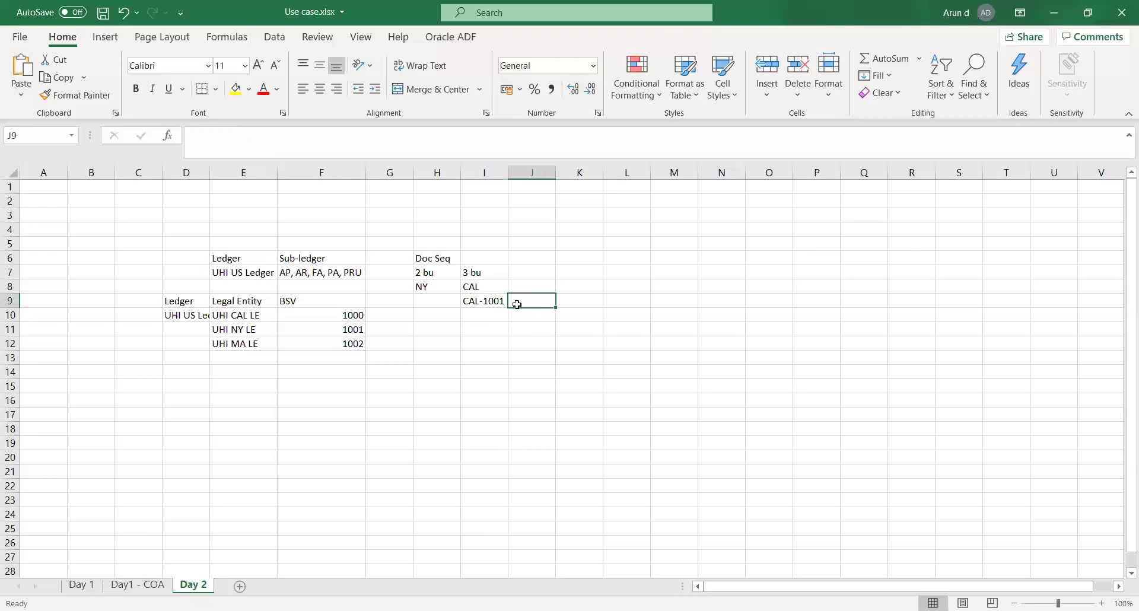
pyautogui.click(484, 300)
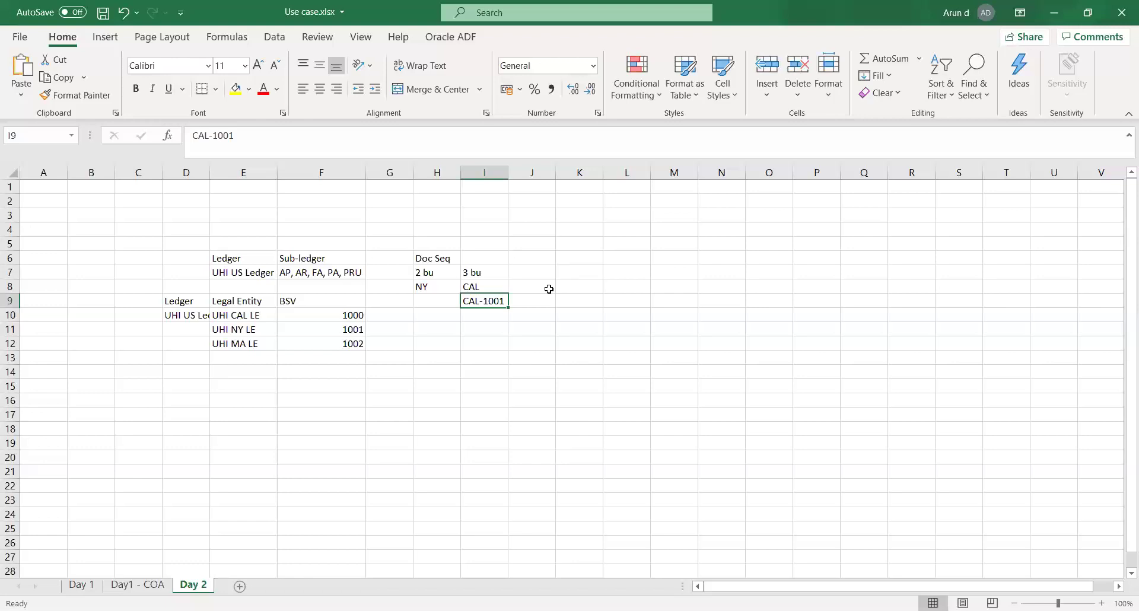
pyautogui.click(511, 332)
pyautogui.click(528, 306)
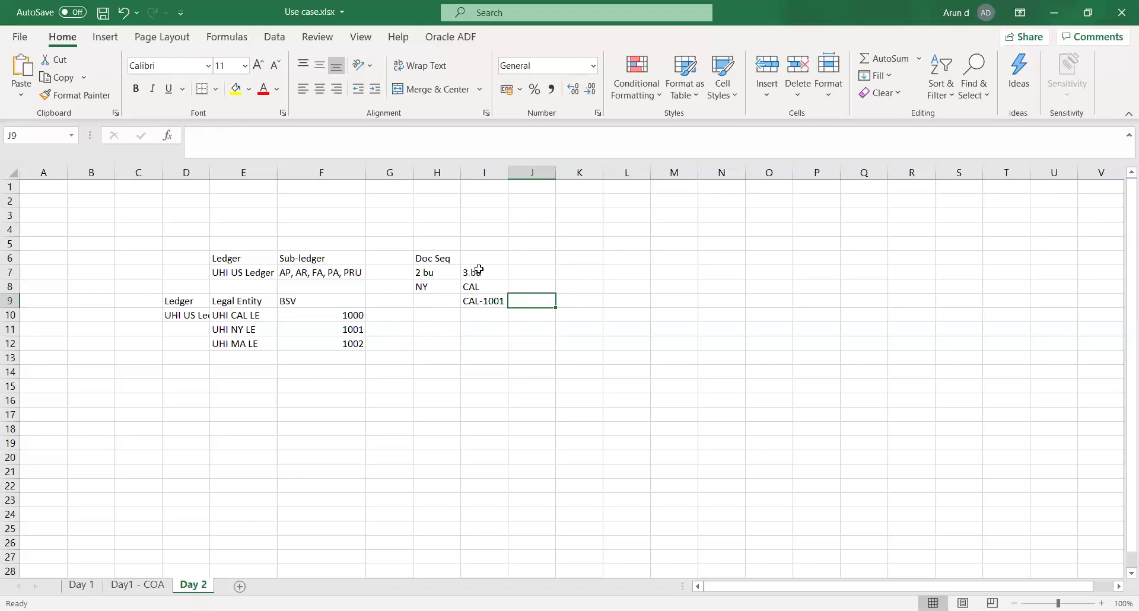
pyautogui.click(570, 272)
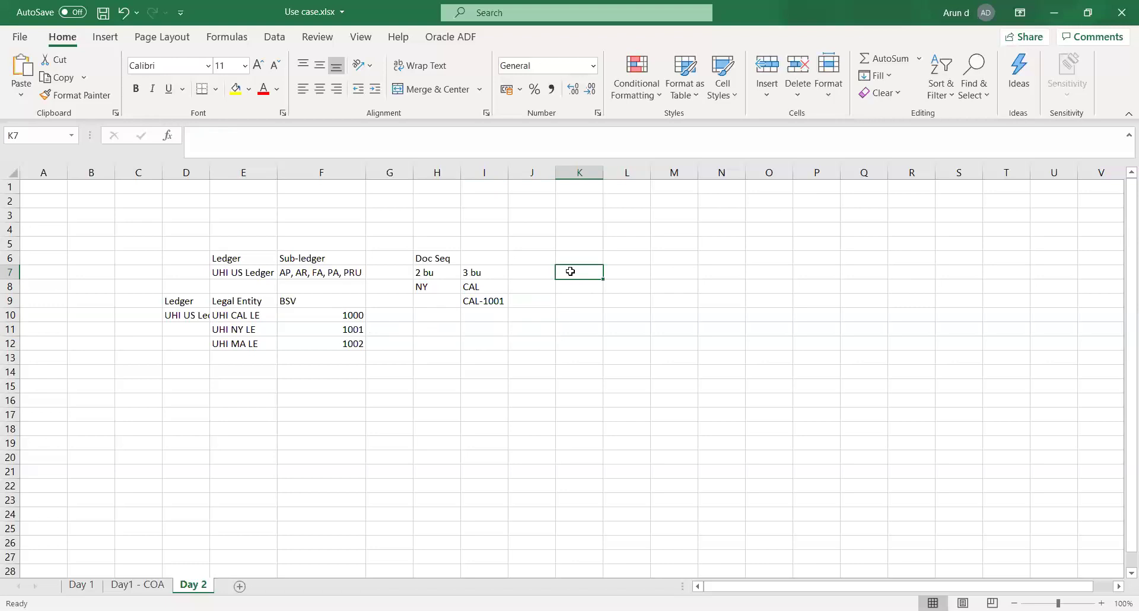
pyautogui.click(534, 344)
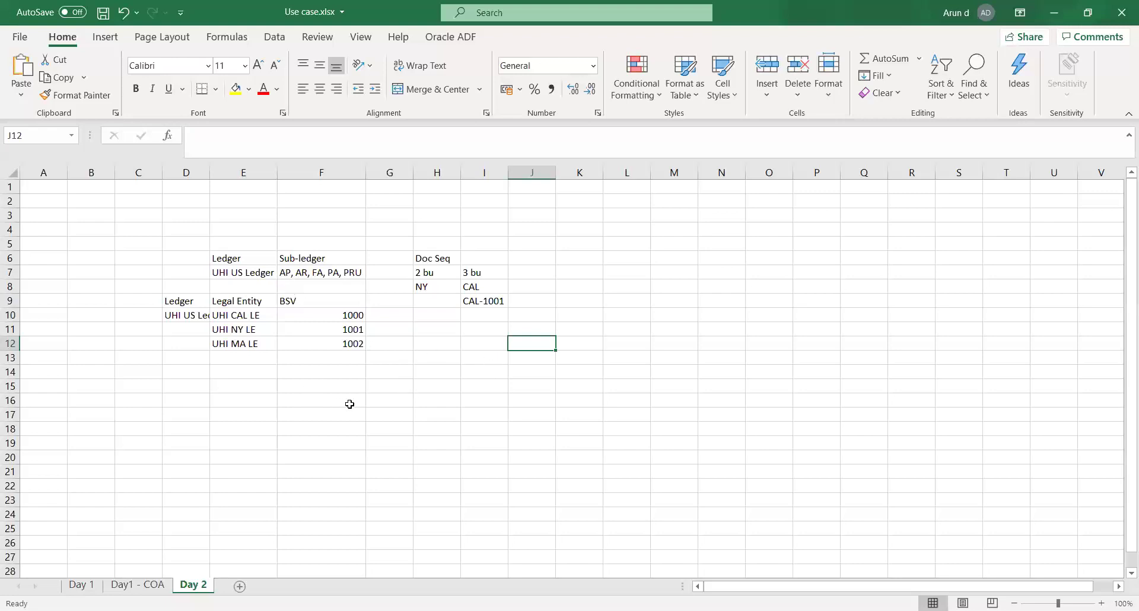
# - Examine the three legal entities listed under the US ledger and the BSV assigned to UHI CAL LE
pyautogui.click(183, 272)
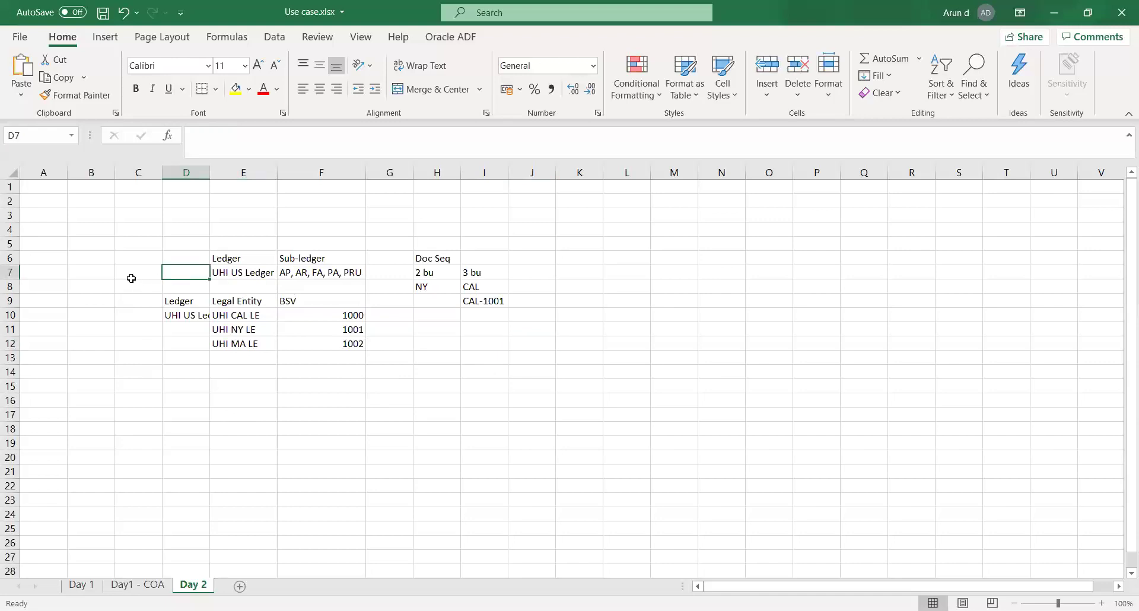
pyautogui.click(128, 273)
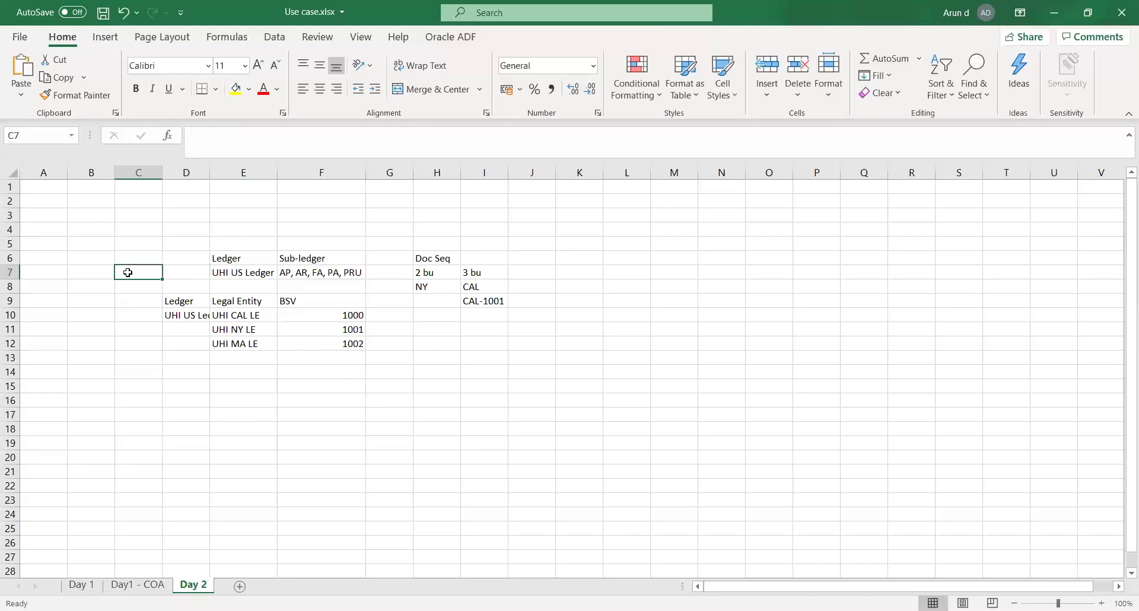
pyautogui.click(175, 303)
pyautogui.click(185, 314)
pyautogui.click(231, 315)
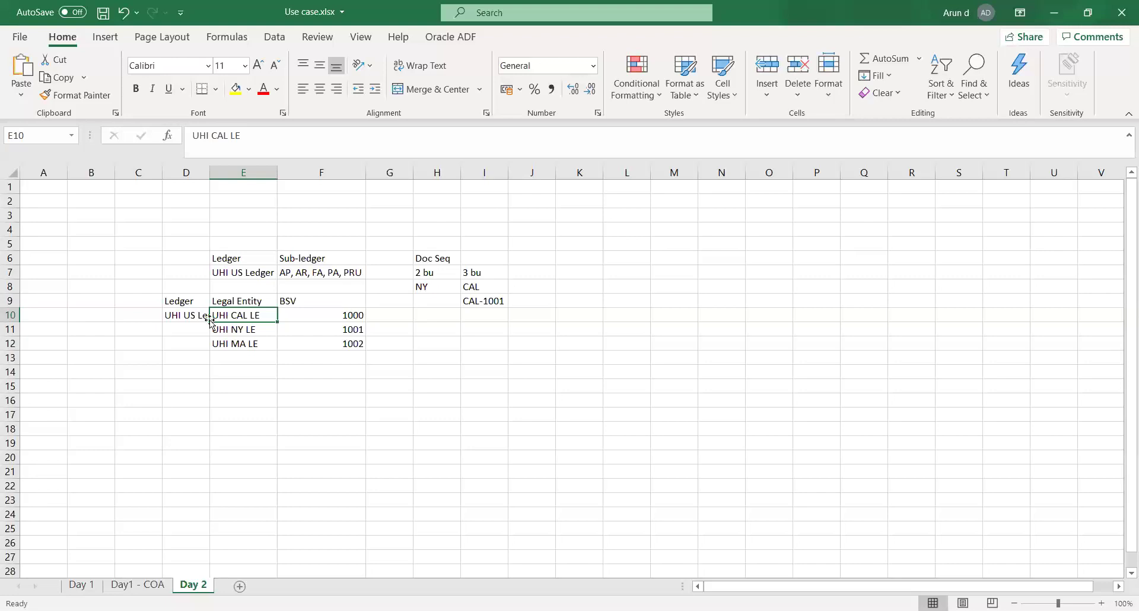
pyautogui.click(223, 374)
pyautogui.moveTo(223, 361); pyautogui.dragTo(225, 315)
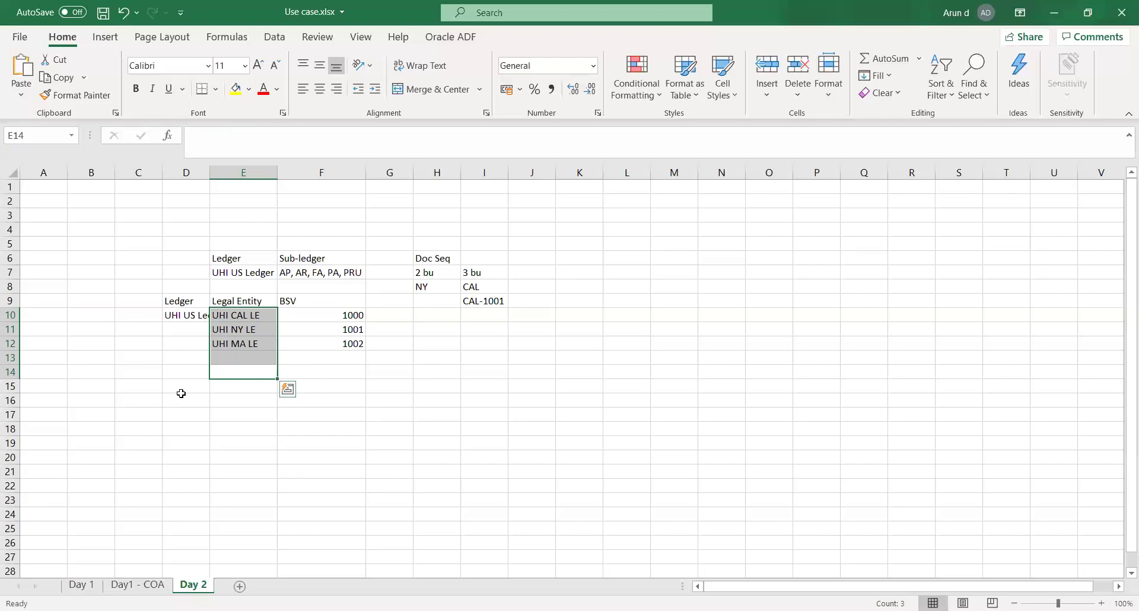
pyautogui.click(231, 439)
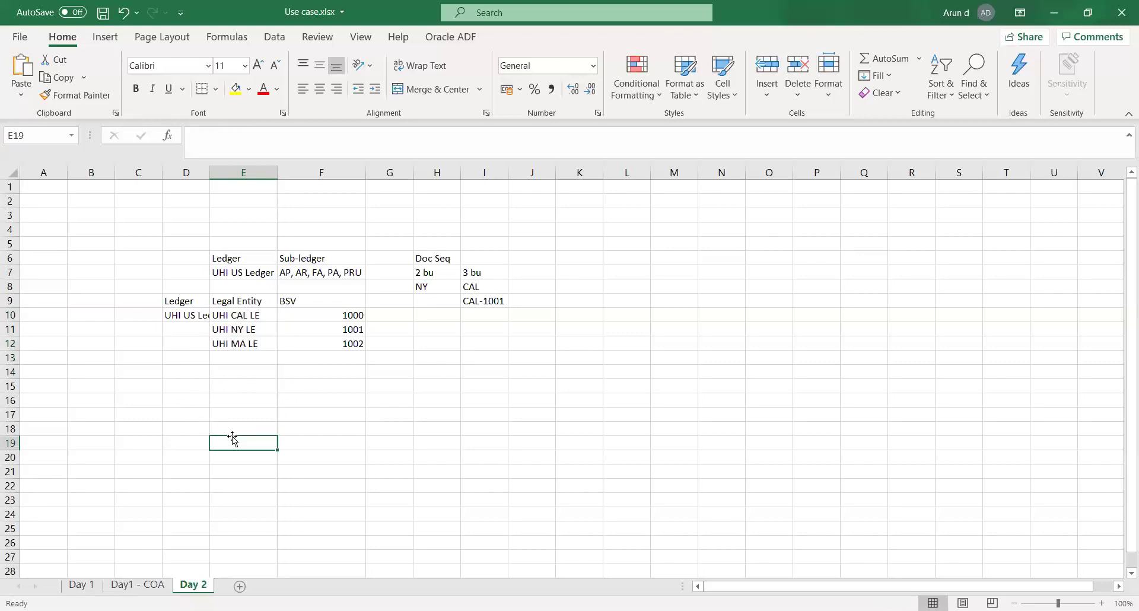
pyautogui.click(229, 330)
pyautogui.click(227, 346)
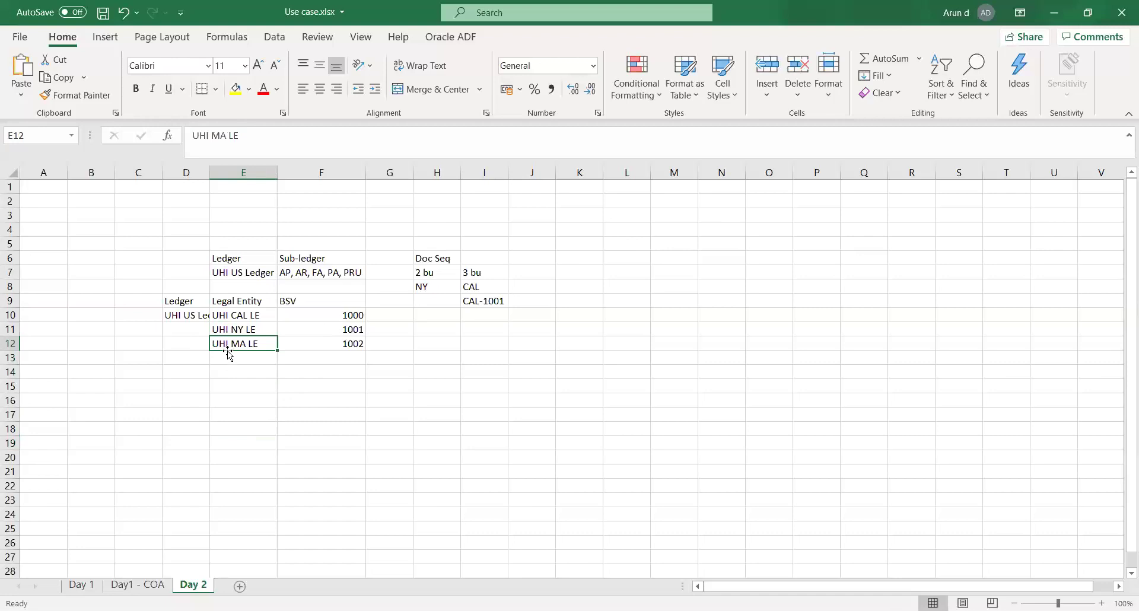
pyautogui.click(241, 397)
pyautogui.click(243, 315)
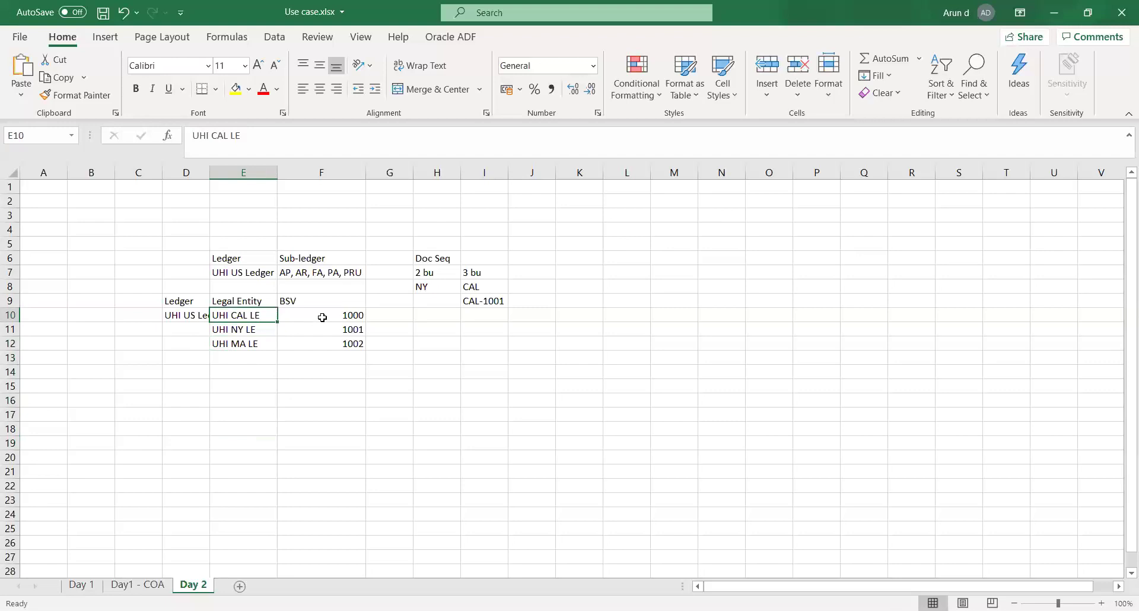
pyautogui.click(318, 315)
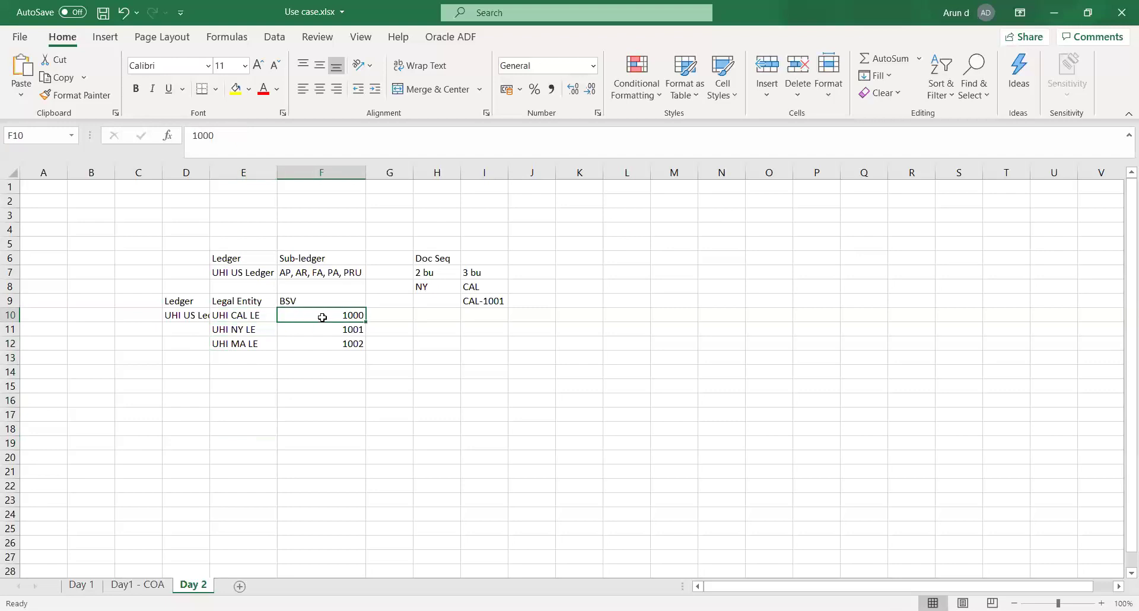
pyautogui.click(381, 313)
pyautogui.click(318, 316)
# - Check the balancing segment of UHI_COMP on the Day1 - COA sheet, and compare the legal entities with their BSVs on Day 2
pyautogui.click(121, 586)
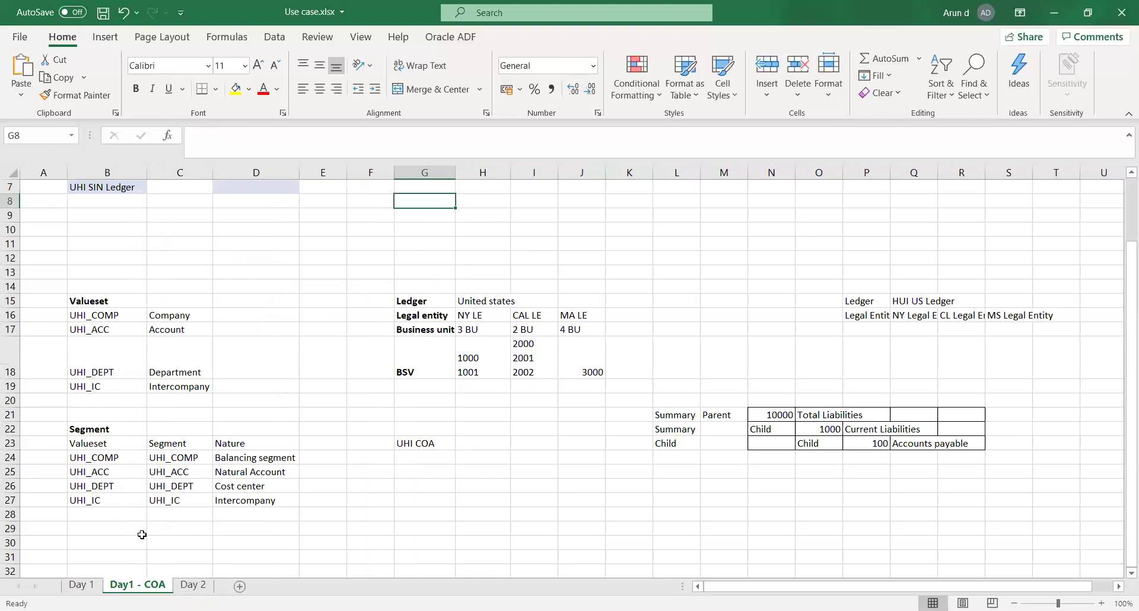
pyautogui.click(232, 460)
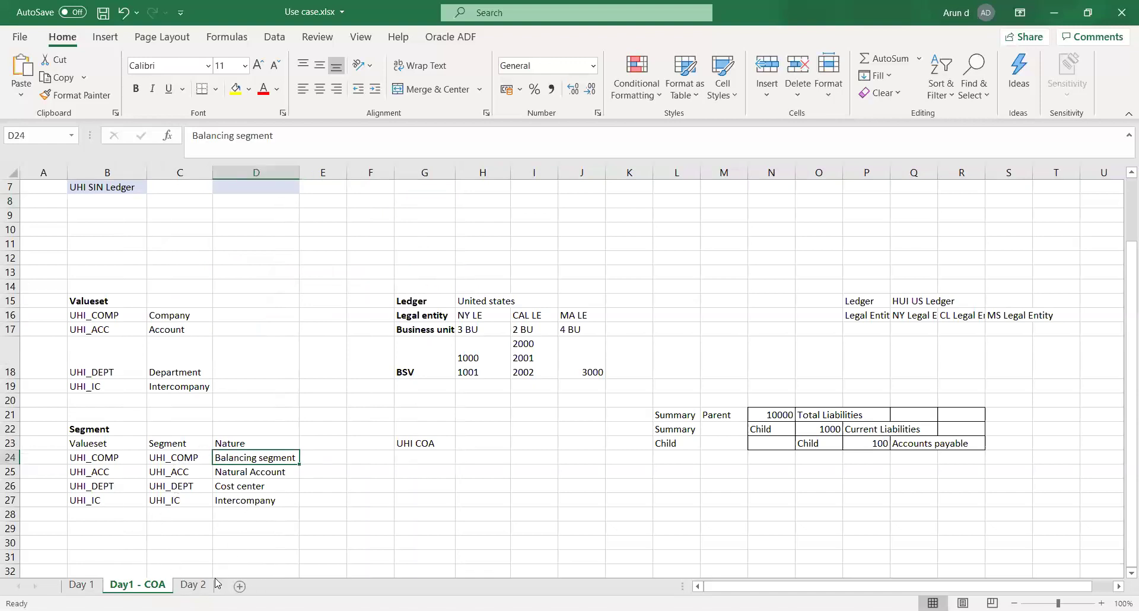
pyautogui.click(193, 585)
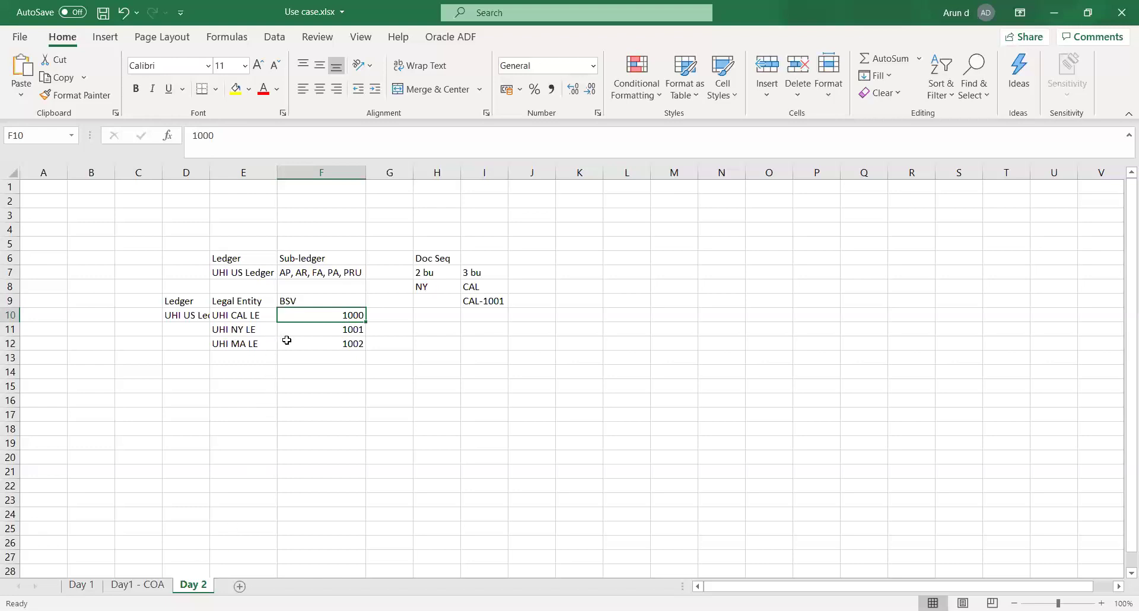
pyautogui.click(249, 317)
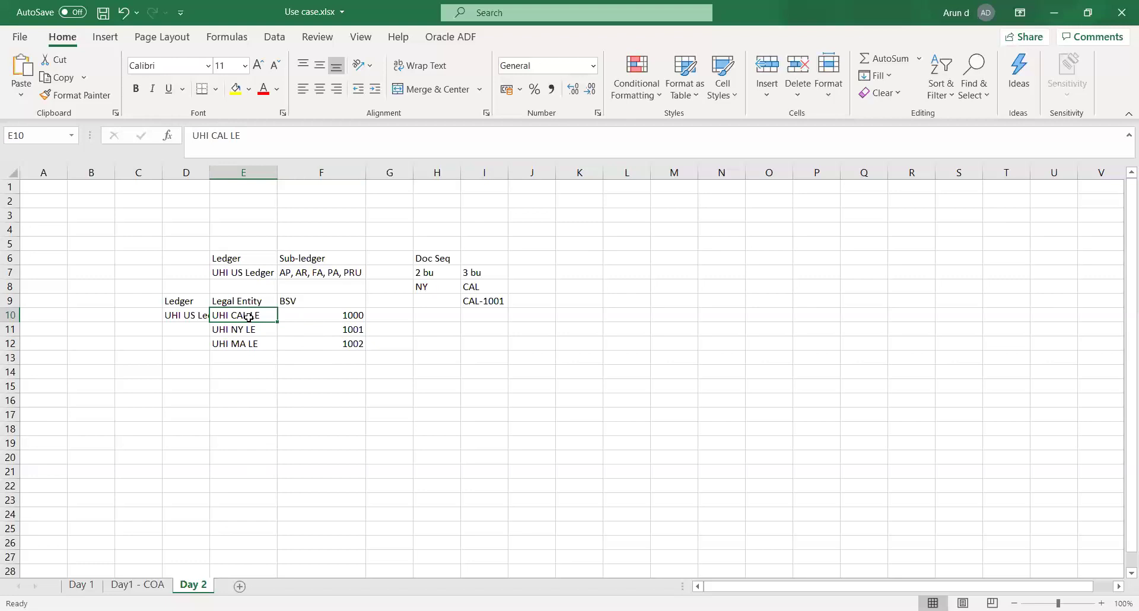
pyautogui.click(249, 332)
pyautogui.click(338, 333)
pyautogui.click(236, 345)
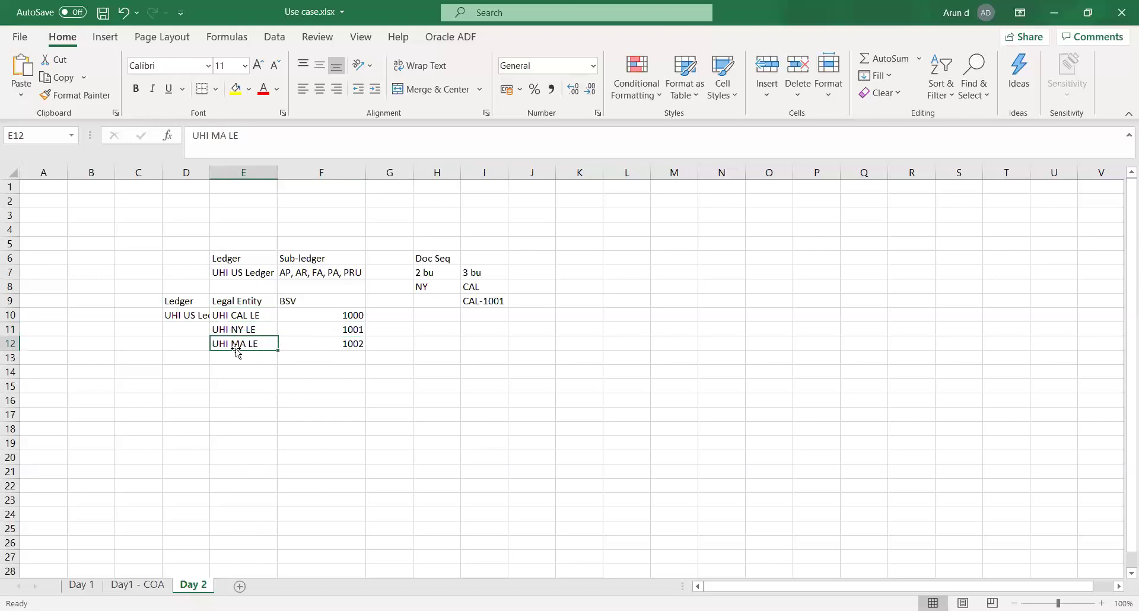
pyautogui.click(353, 343)
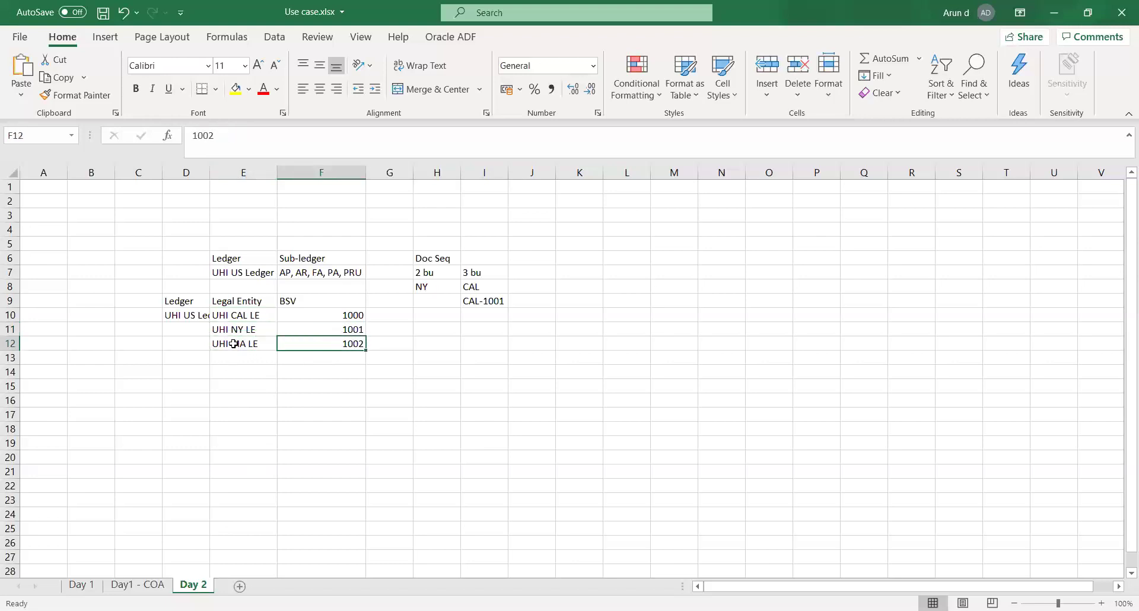
# - Enter an additional BSV of 1003 in F13, below the value for UHI MA LE
pyautogui.click(318, 357)
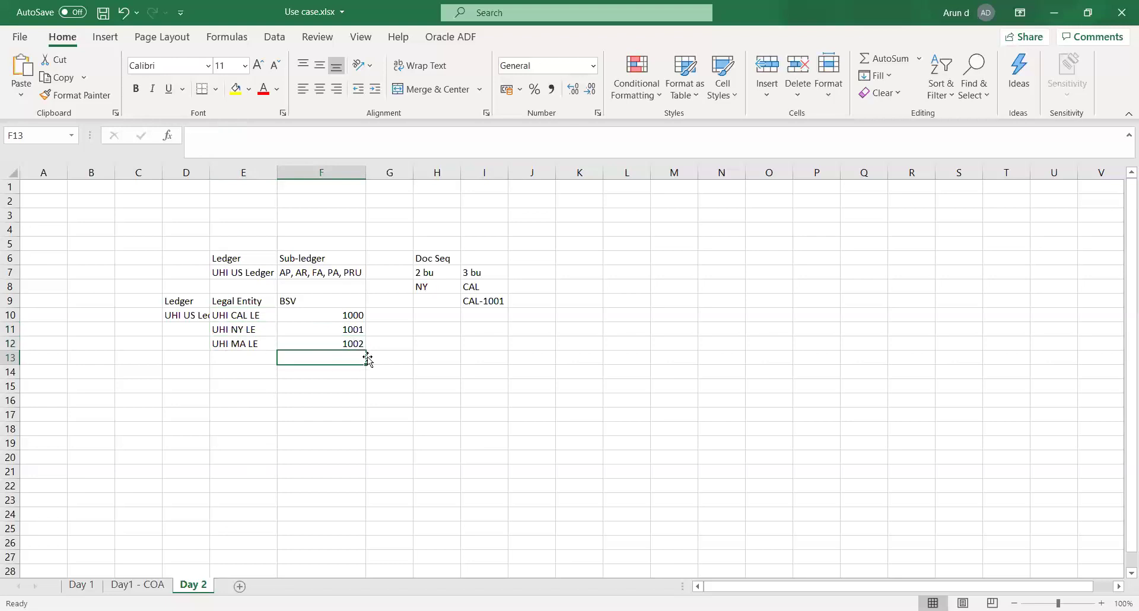
pyautogui.write('1003')
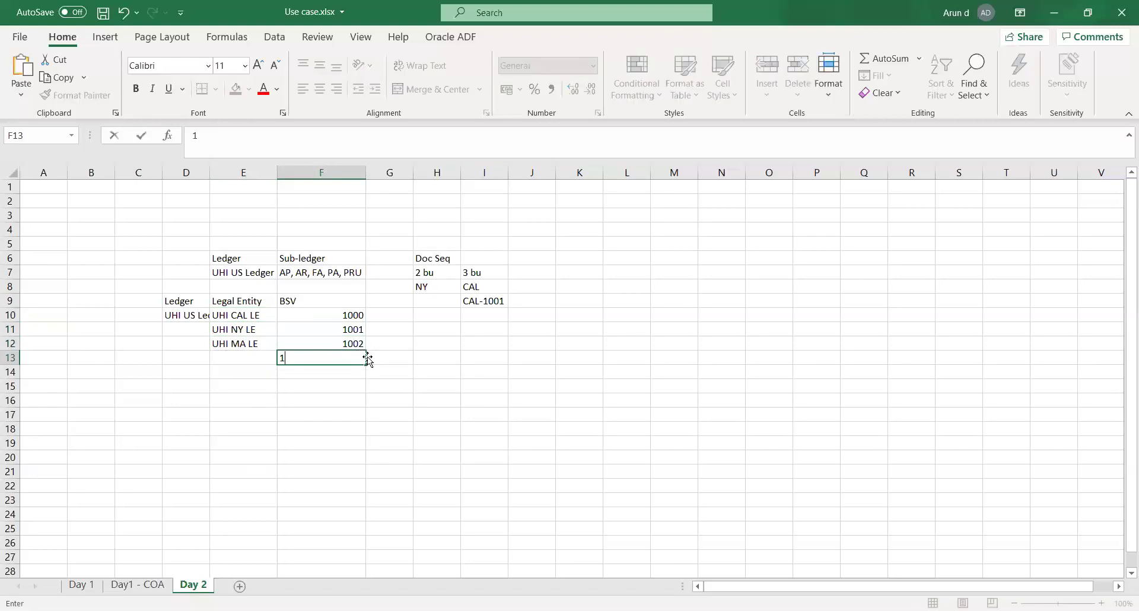
pyautogui.press('Tab')
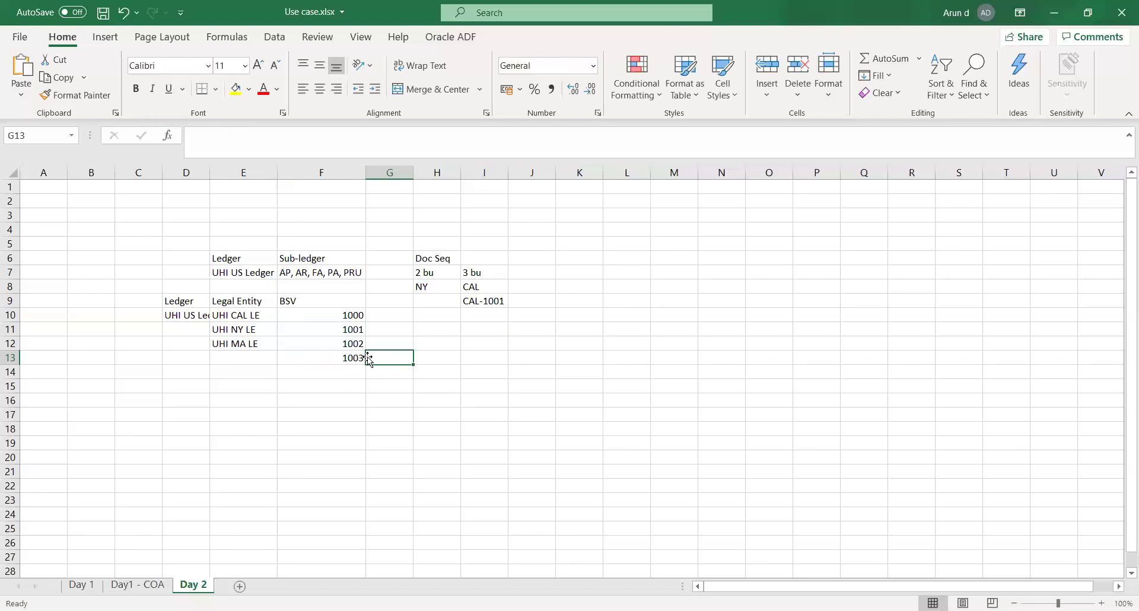
# - Examine the BSV values in F10:F13, comparing the lower pair with the upper pair
pyautogui.click(350, 375)
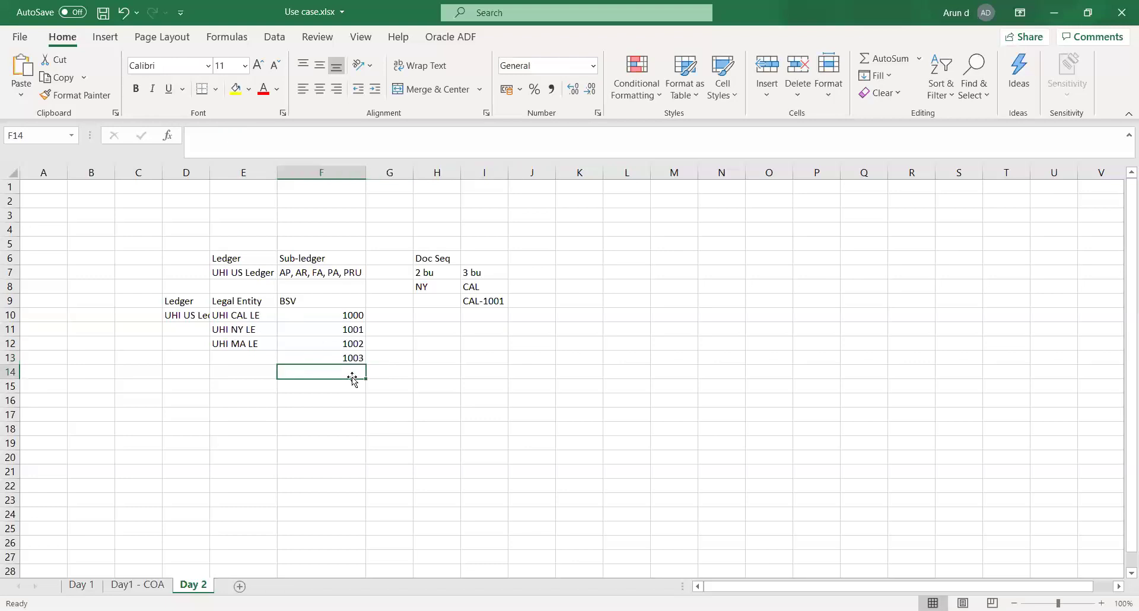
pyautogui.click(345, 359)
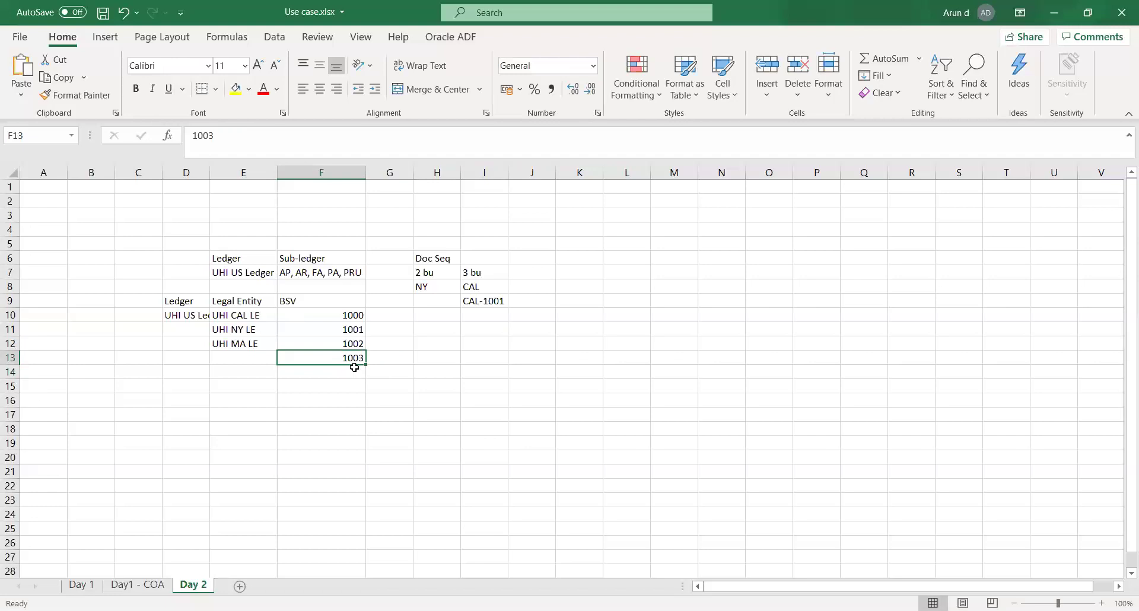
pyautogui.click(345, 385)
pyautogui.click(381, 342)
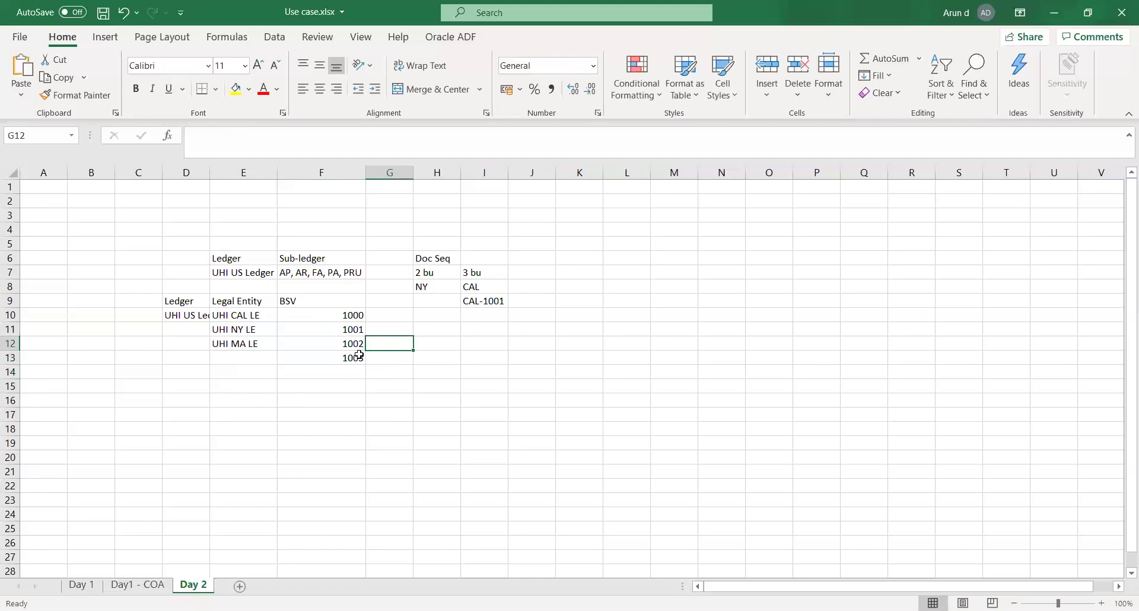
pyautogui.moveTo(348, 343); pyautogui.dragTo(355, 363)
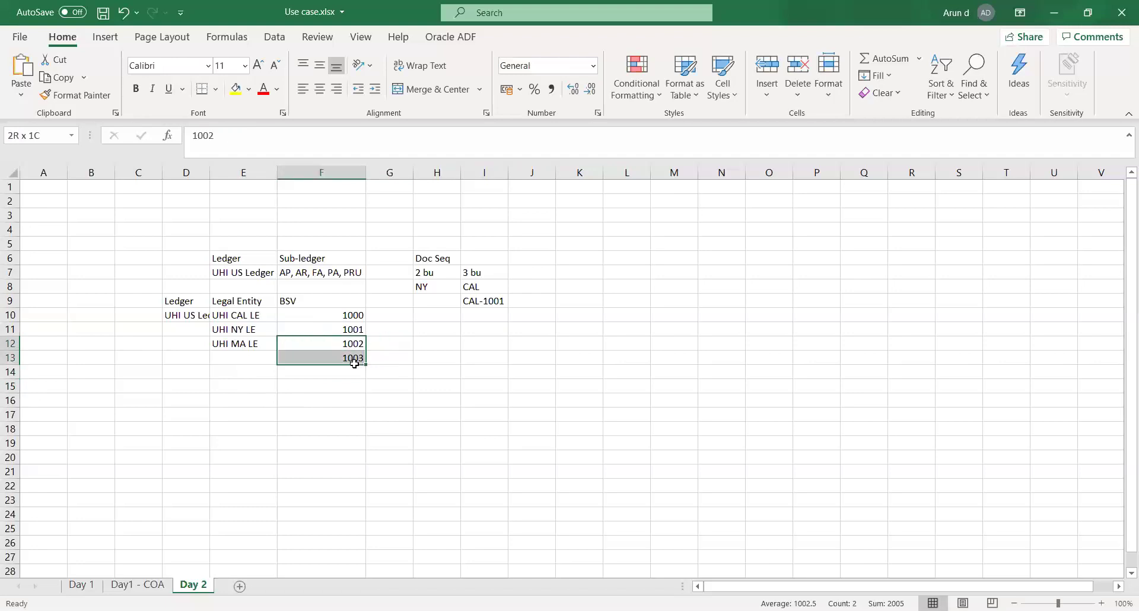
pyautogui.moveTo(333, 318); pyautogui.dragTo(336, 326)
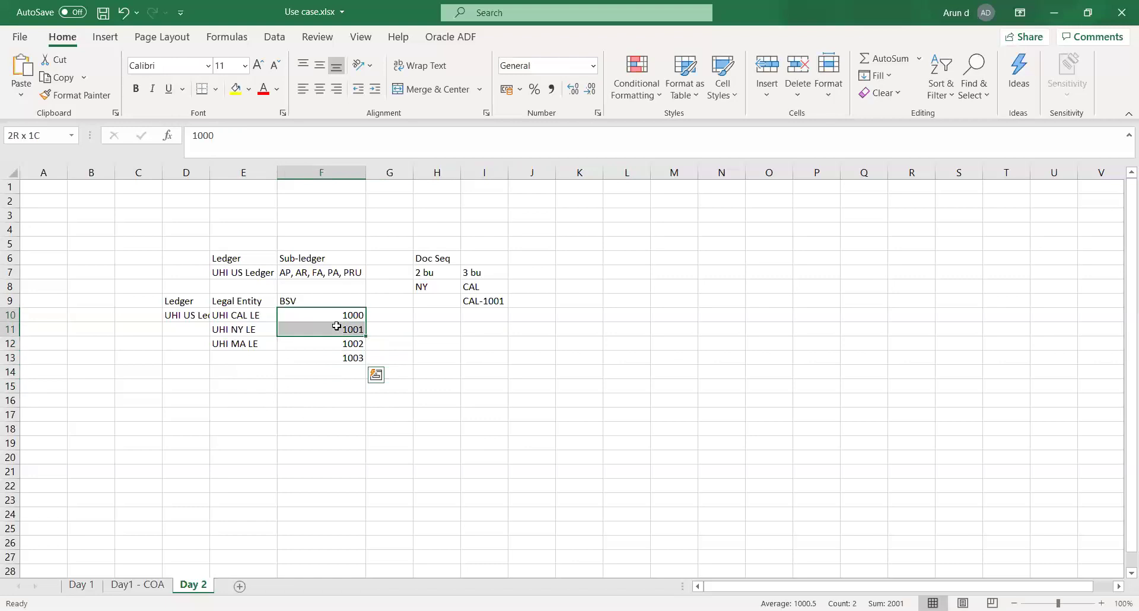
pyautogui.click(400, 314)
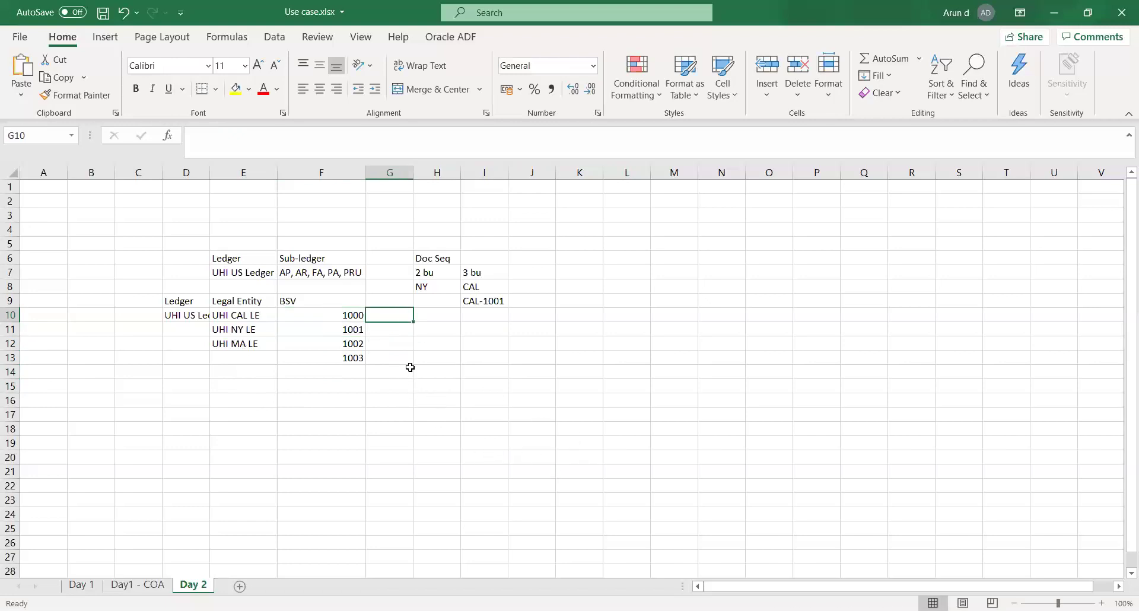
# - Examine the UHI_COMP value set and the segment natures in D24:D27 on the Day1 - COA sheet
pyautogui.click(154, 586)
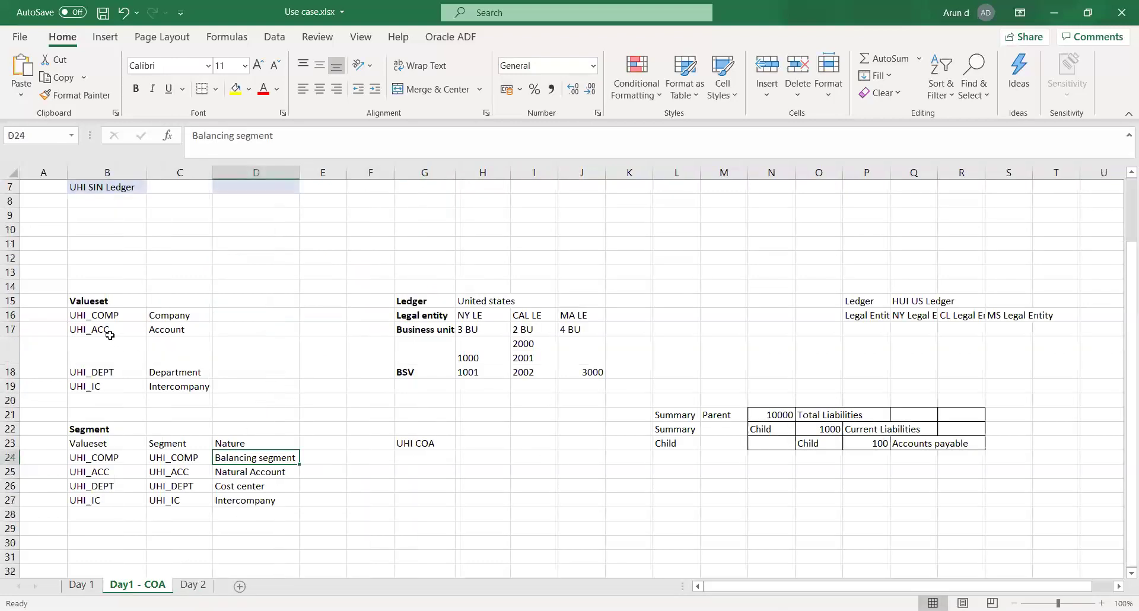
pyautogui.click(91, 315)
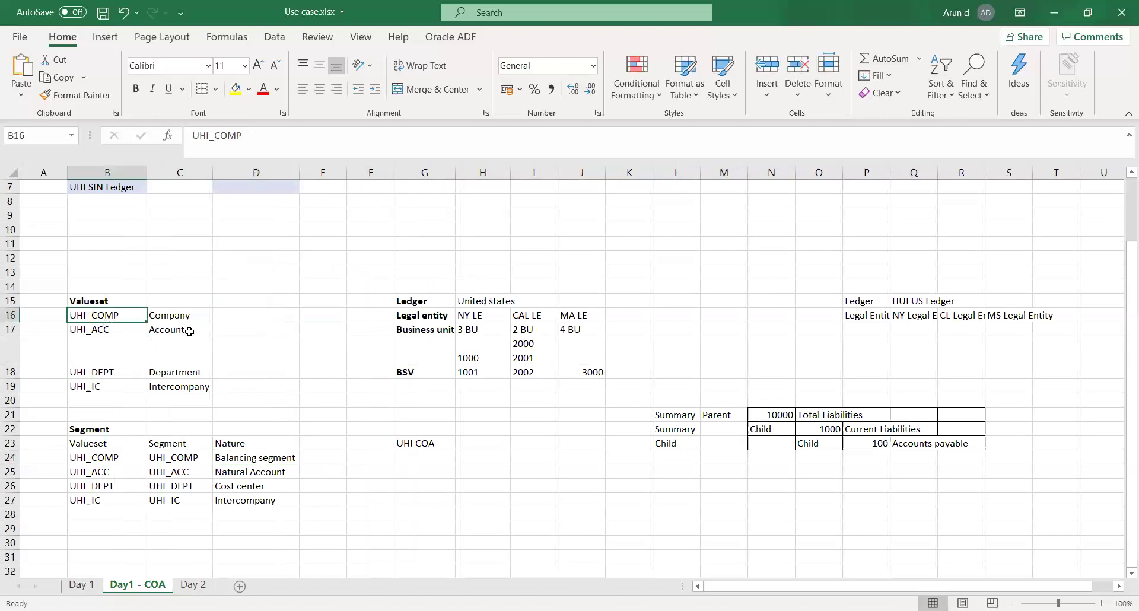
pyautogui.click(260, 315)
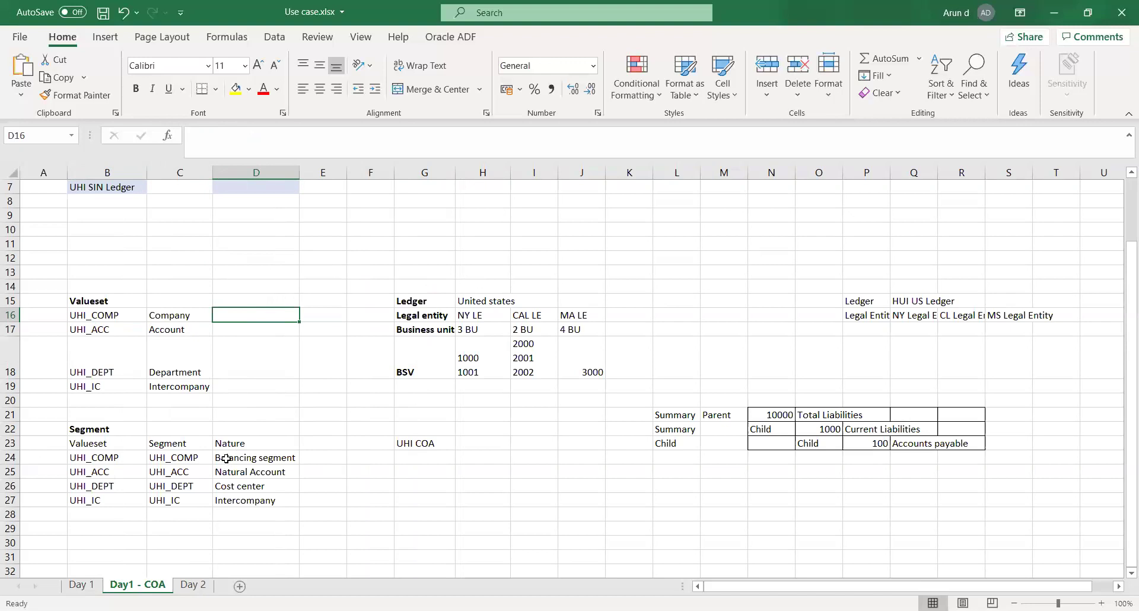
pyautogui.moveTo(226, 460); pyautogui.dragTo(224, 500)
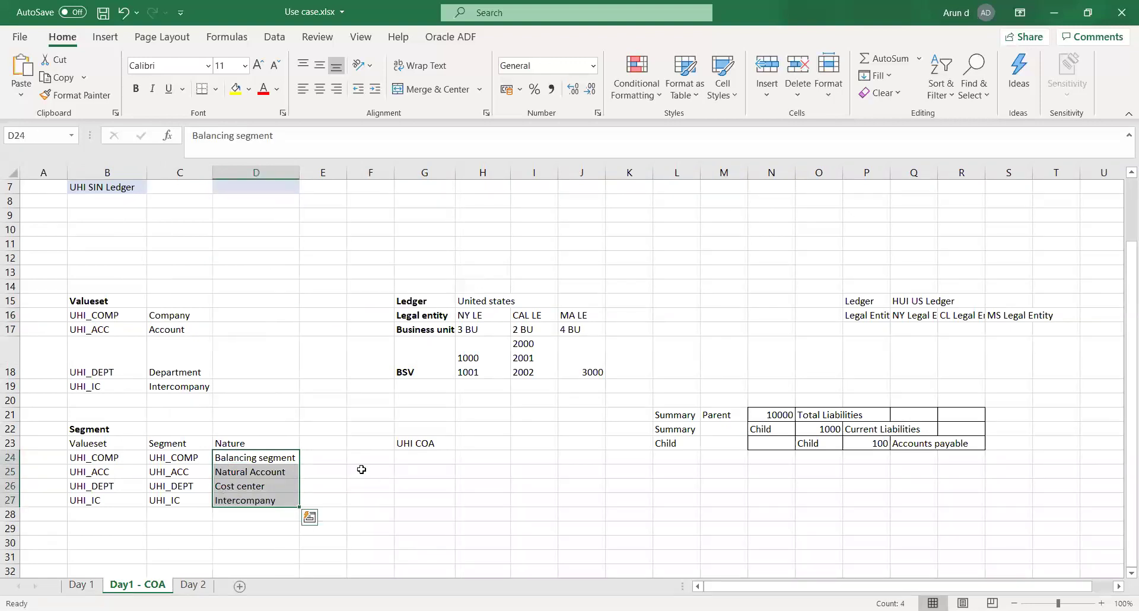
pyautogui.click(331, 474)
pyautogui.click(226, 387)
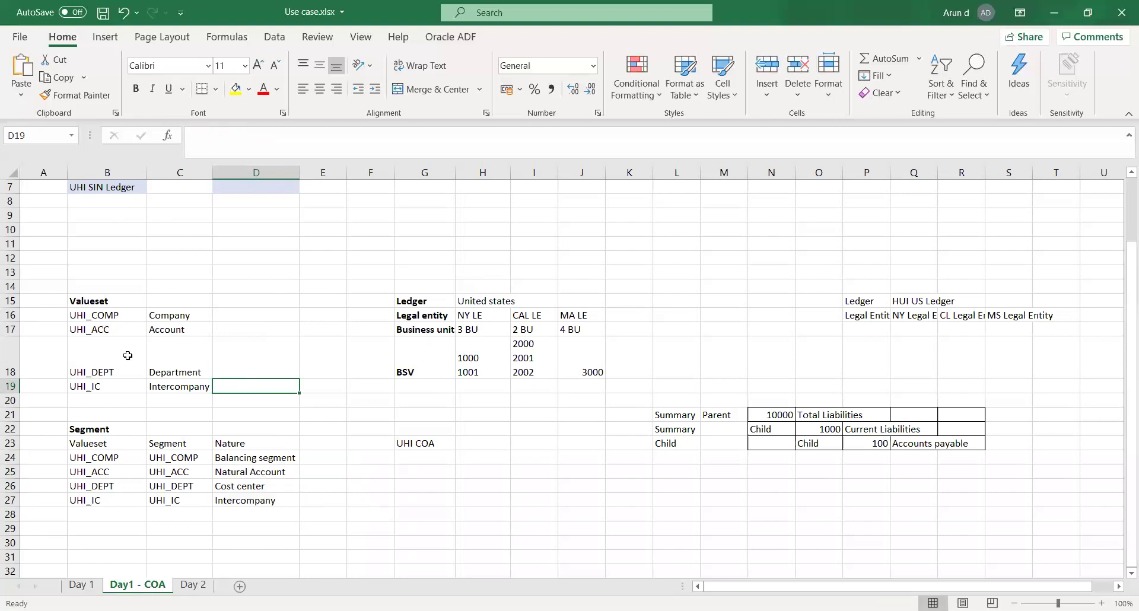
# - Enter the value set type Independent in D16, beside the Company description of UHI_COMP
pyautogui.click(73, 316)
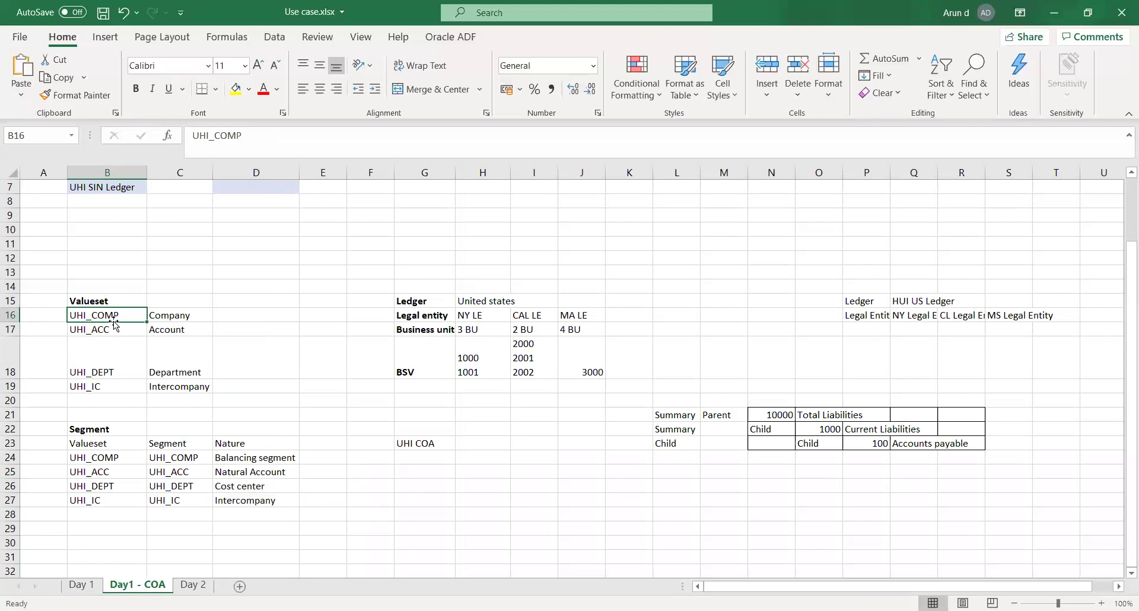
pyautogui.click(174, 316)
pyautogui.click(235, 319)
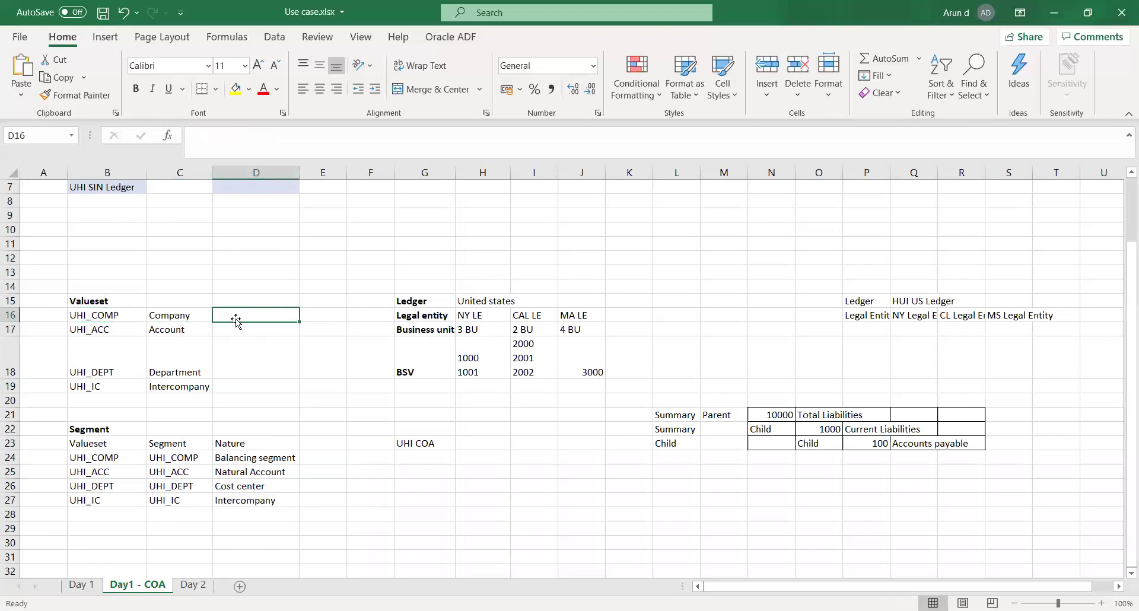
pyautogui.write('iNDE')
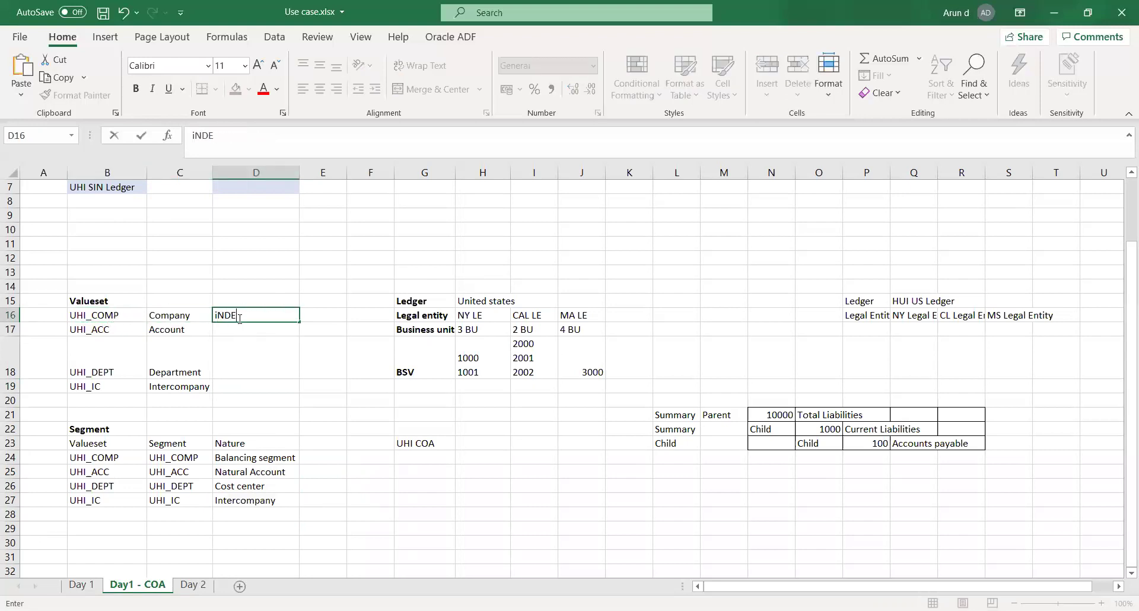
pyautogui.write('PENDENT')
pyautogui.press('Tab')
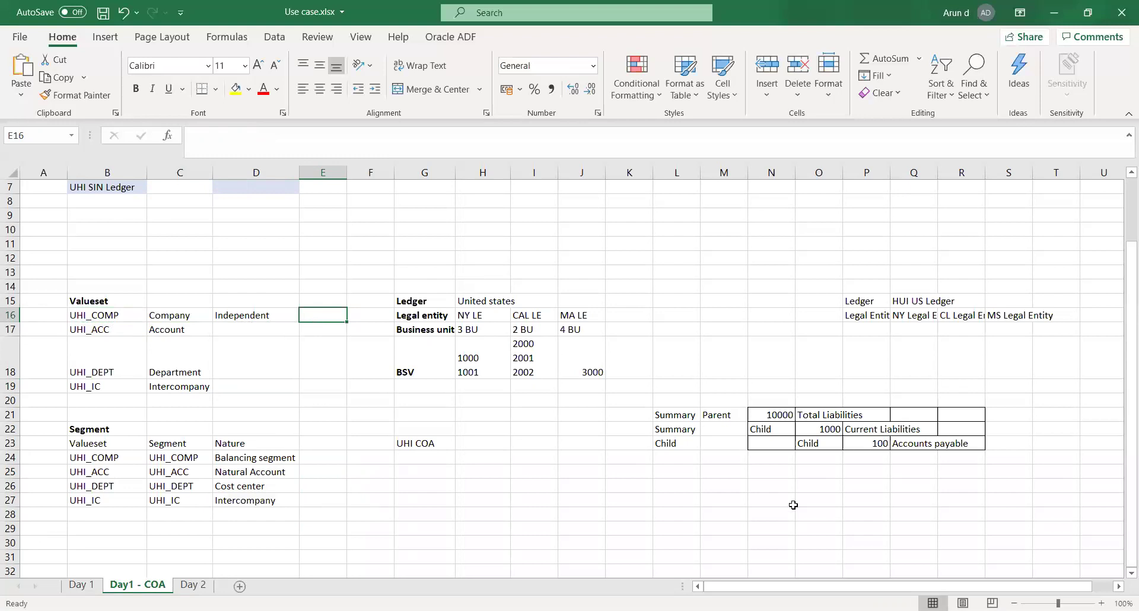
# - Examine the parent-child hierarchy from Total Liabilities through Current Liabilities down to Accounts payable
pyautogui.click(766, 427)
pyautogui.click(762, 414)
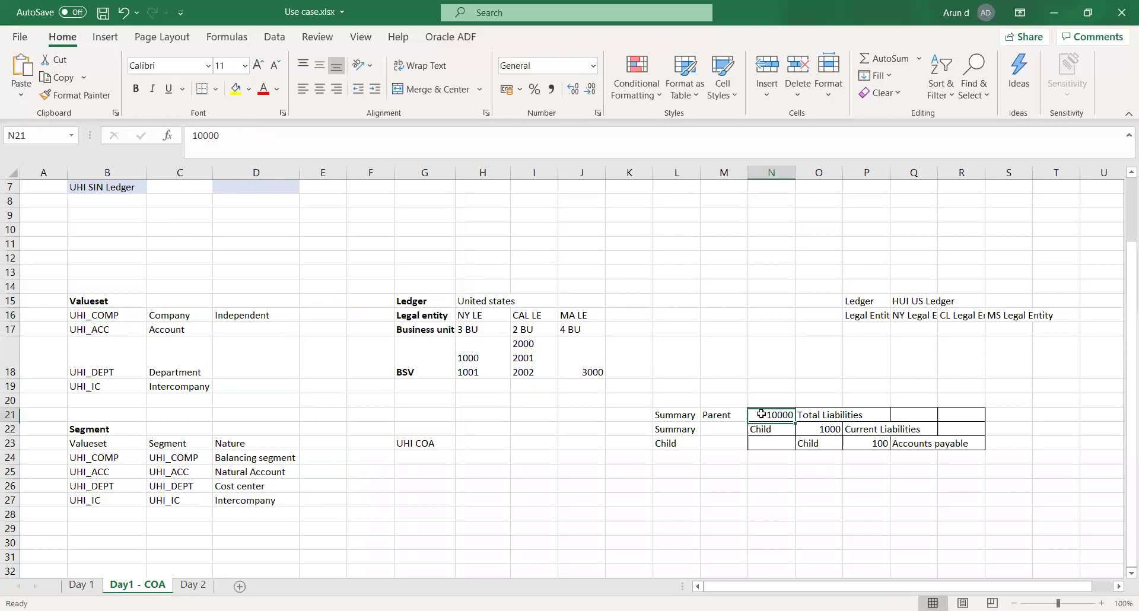
pyautogui.click(817, 433)
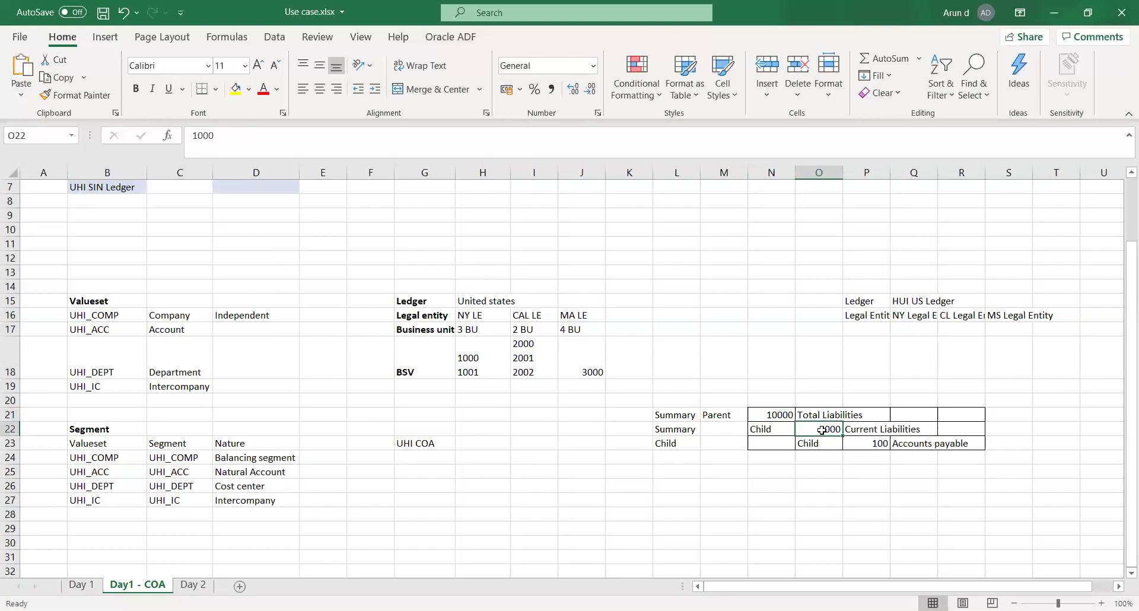
pyautogui.click(876, 445)
pyautogui.click(655, 505)
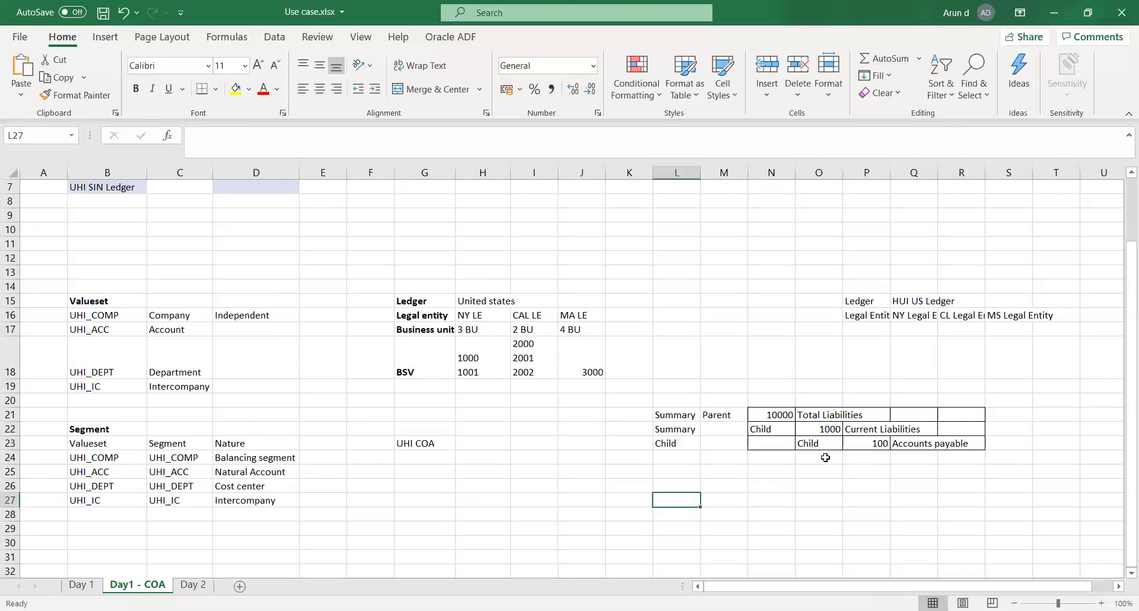
pyautogui.click(871, 446)
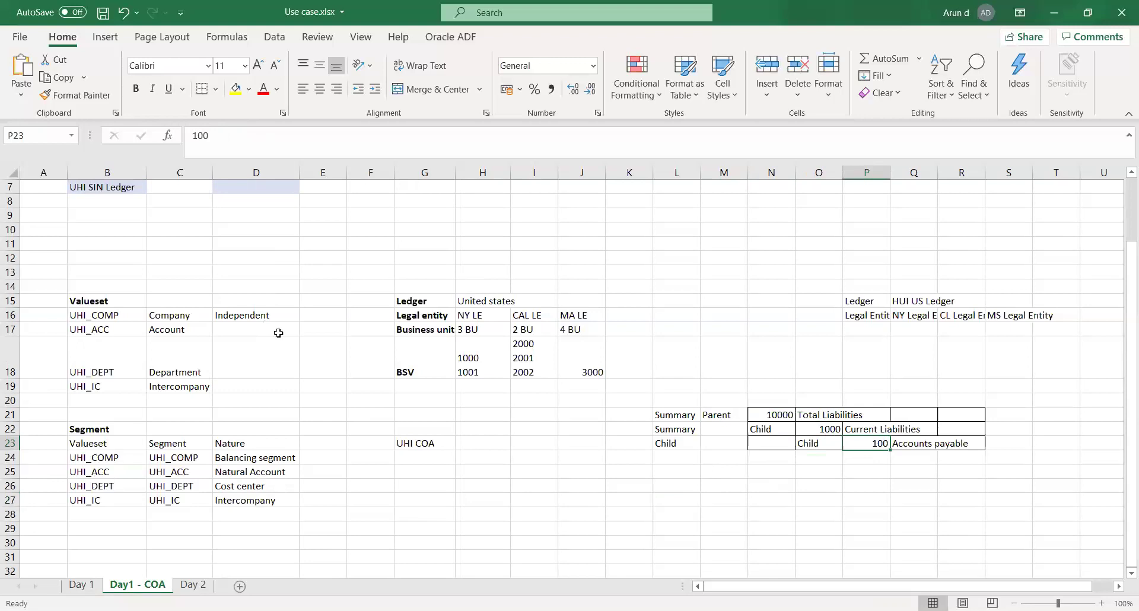
pyautogui.click(774, 418)
pyautogui.click(821, 429)
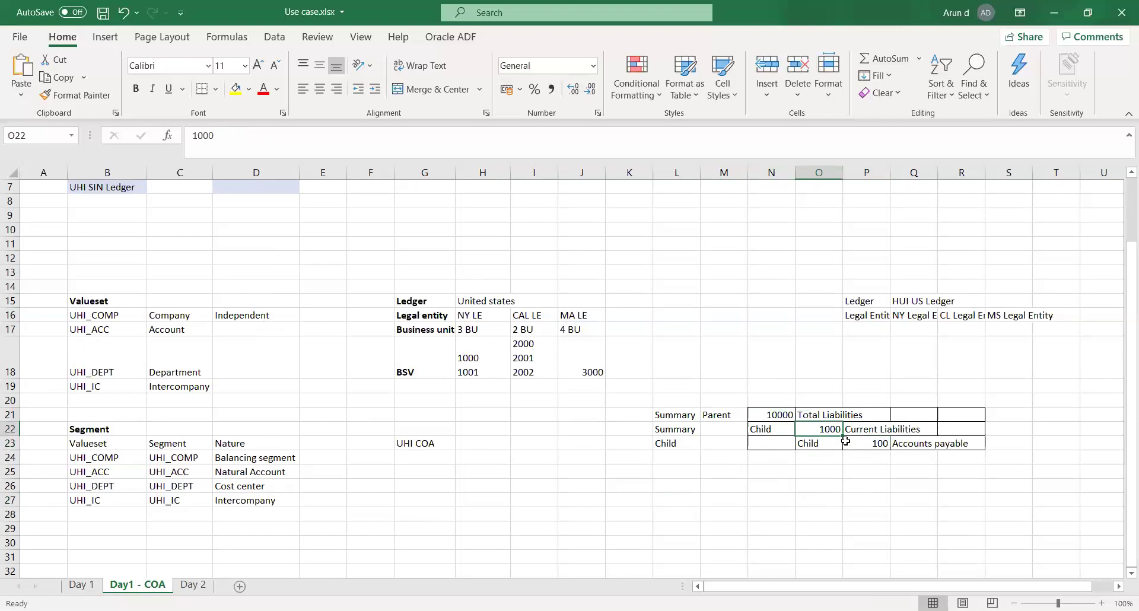
pyautogui.click(875, 443)
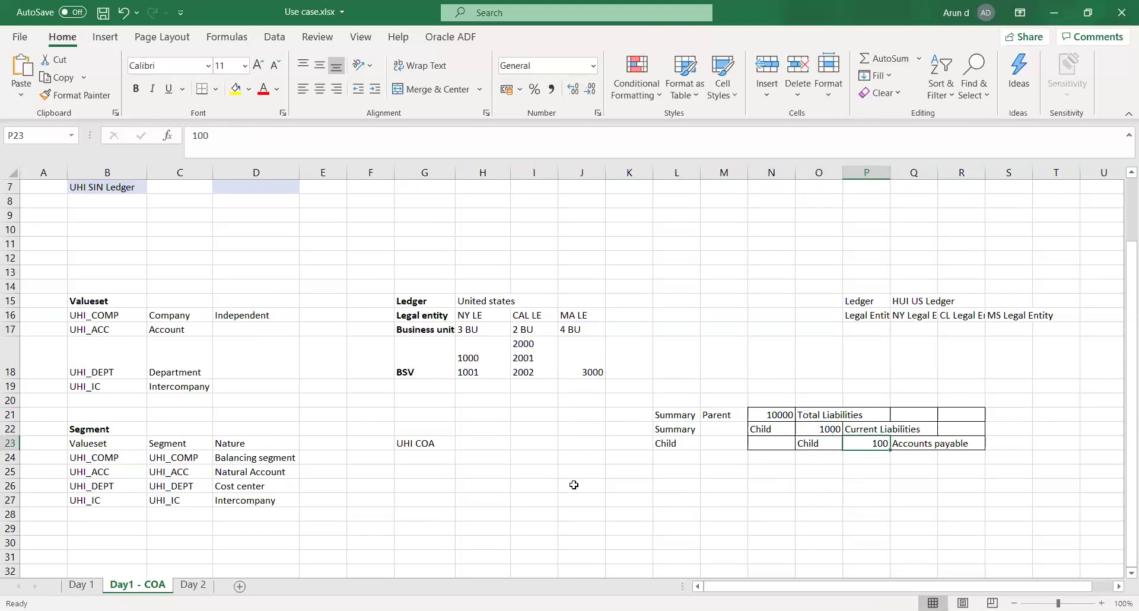
# - Examine the Independent type of UHI_COMP alongside the type cells and descriptions of the other value sets
pyautogui.click(236, 315)
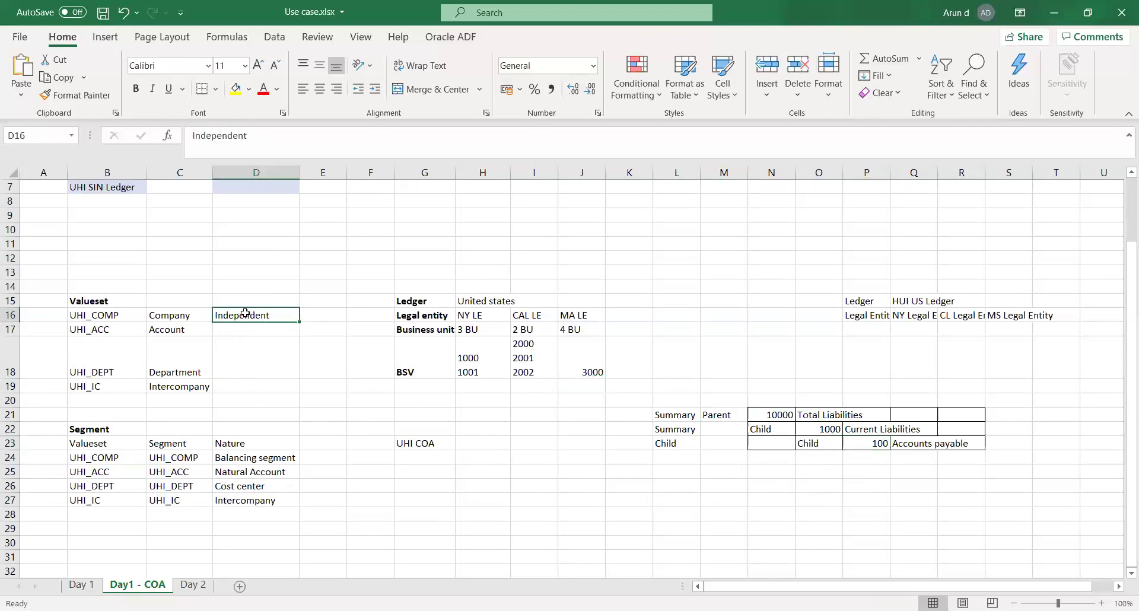
pyautogui.click(244, 291)
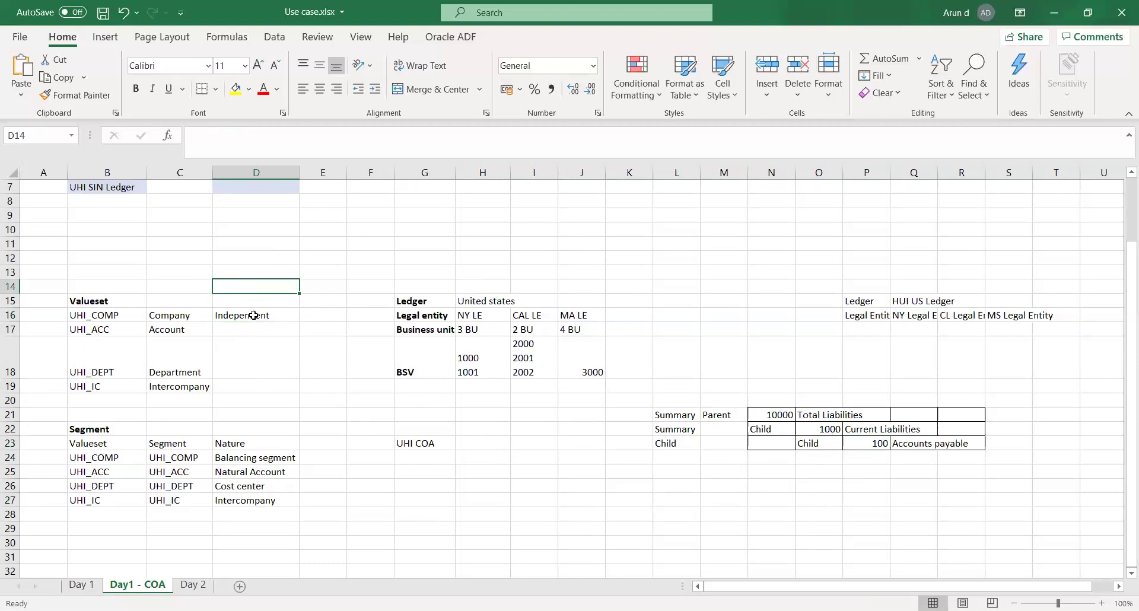
pyautogui.click(254, 315)
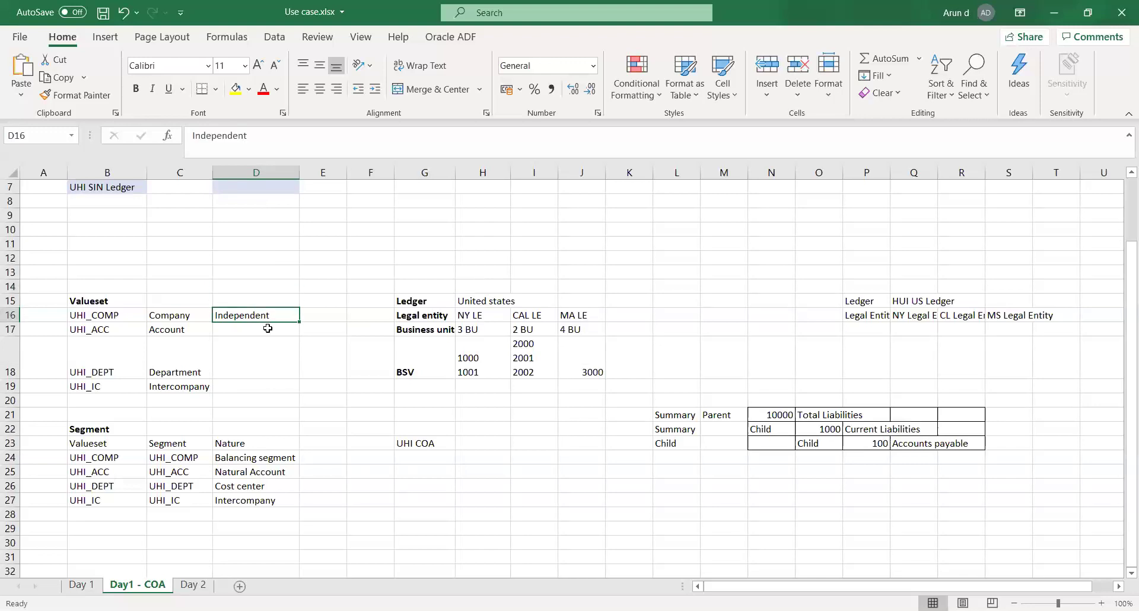
pyautogui.click(233, 346)
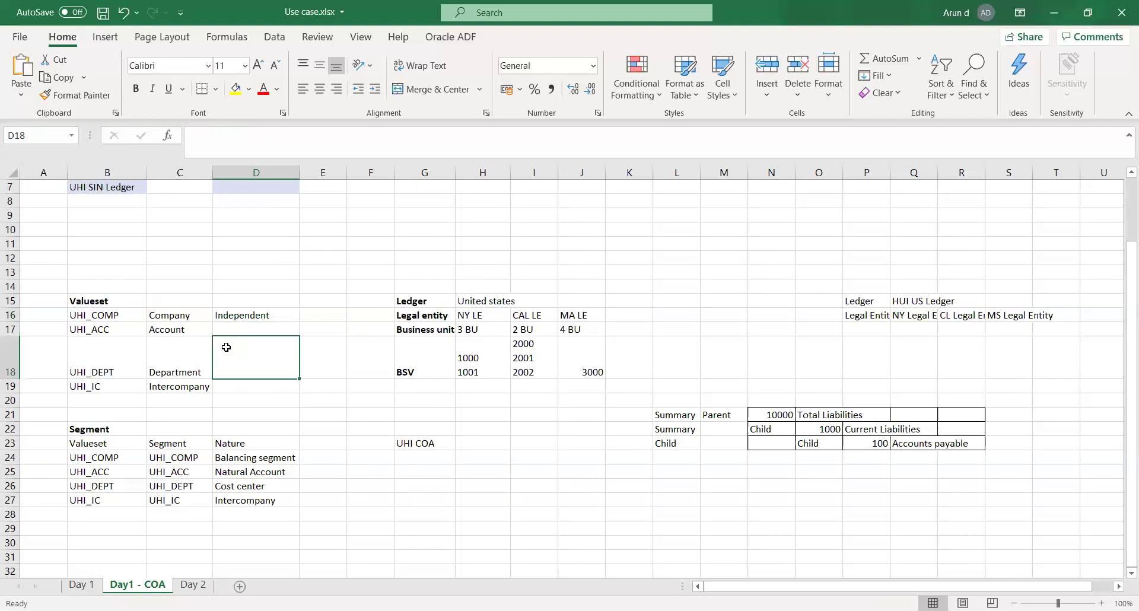
pyautogui.moveTo(235, 318); pyautogui.dragTo(282, 371)
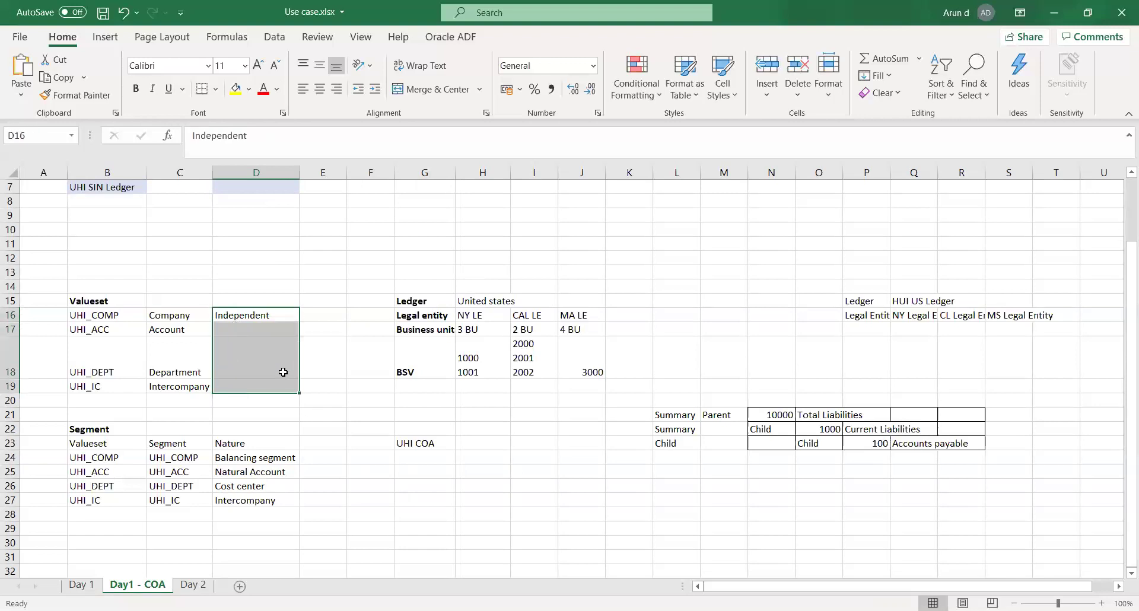
pyautogui.click(306, 338)
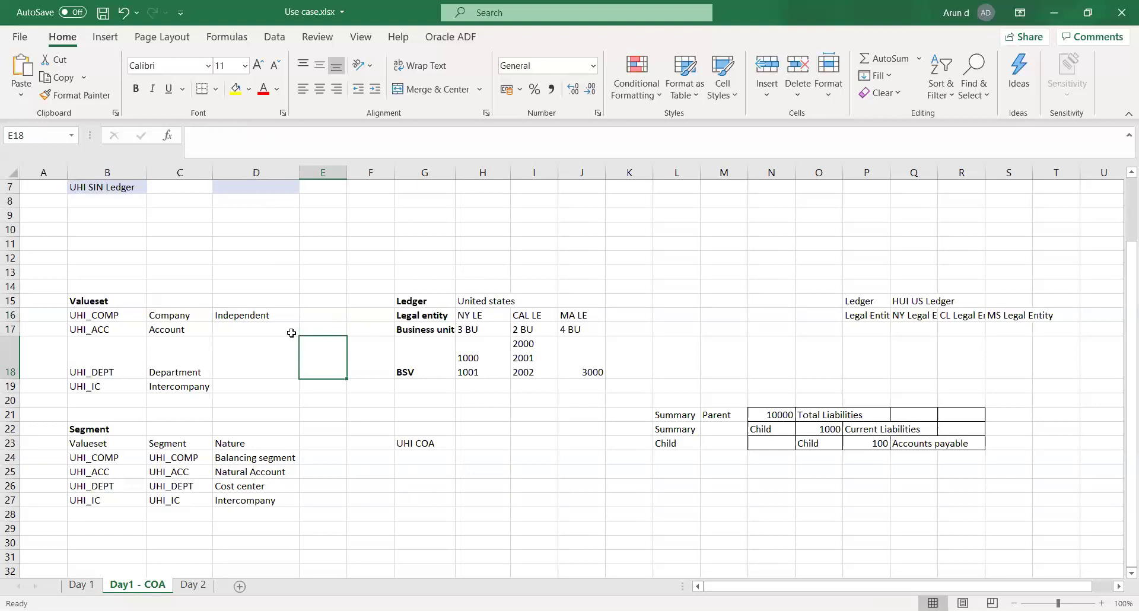
pyautogui.click(163, 316)
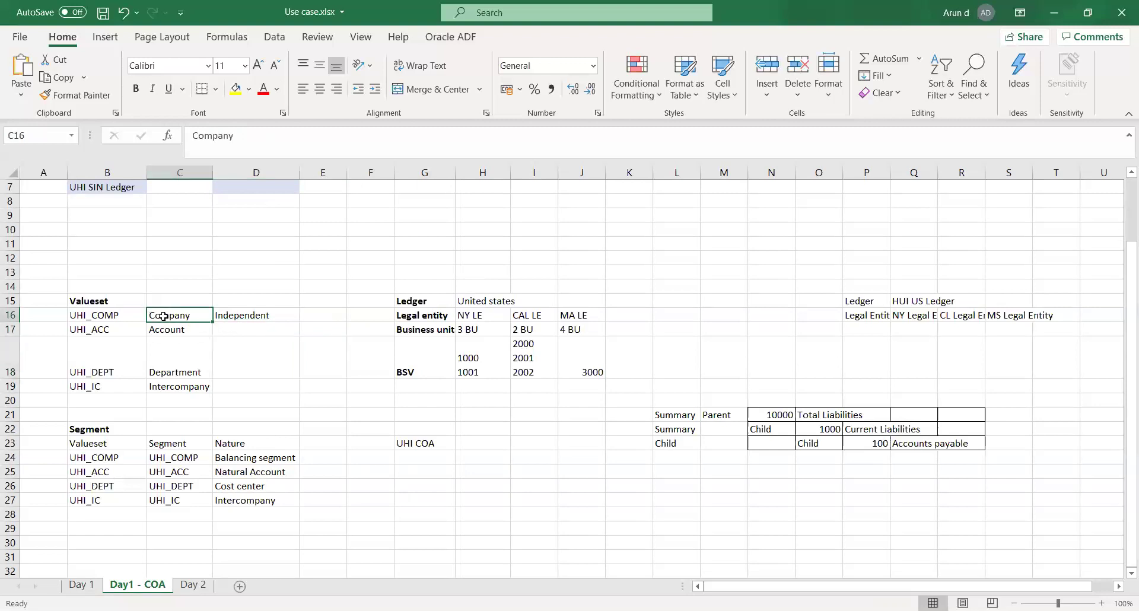
pyautogui.click(185, 371)
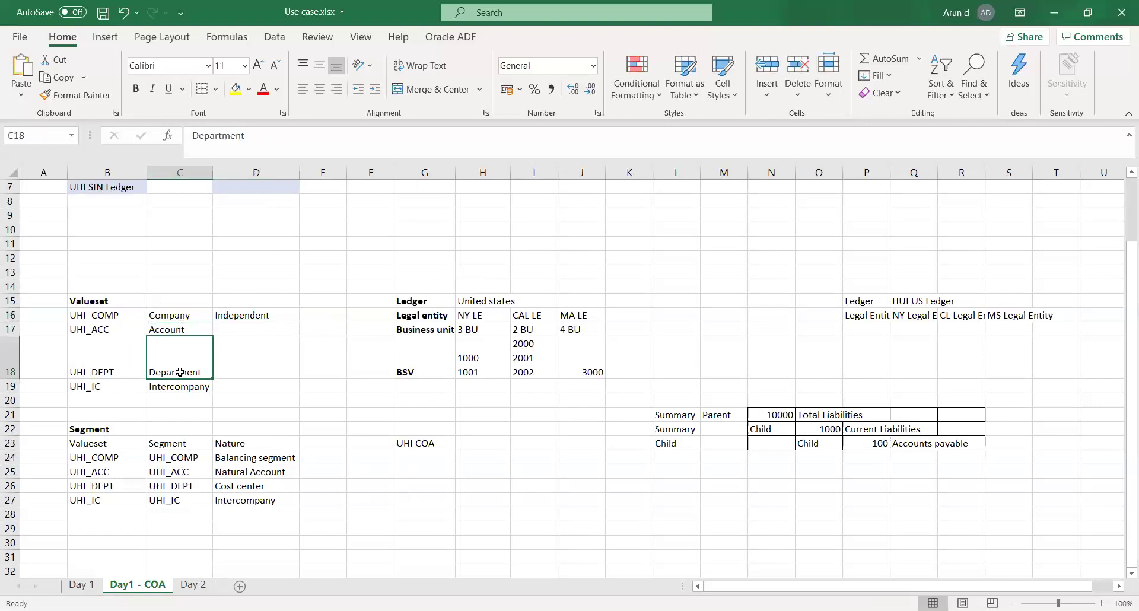
pyautogui.click(171, 319)
pyautogui.click(173, 331)
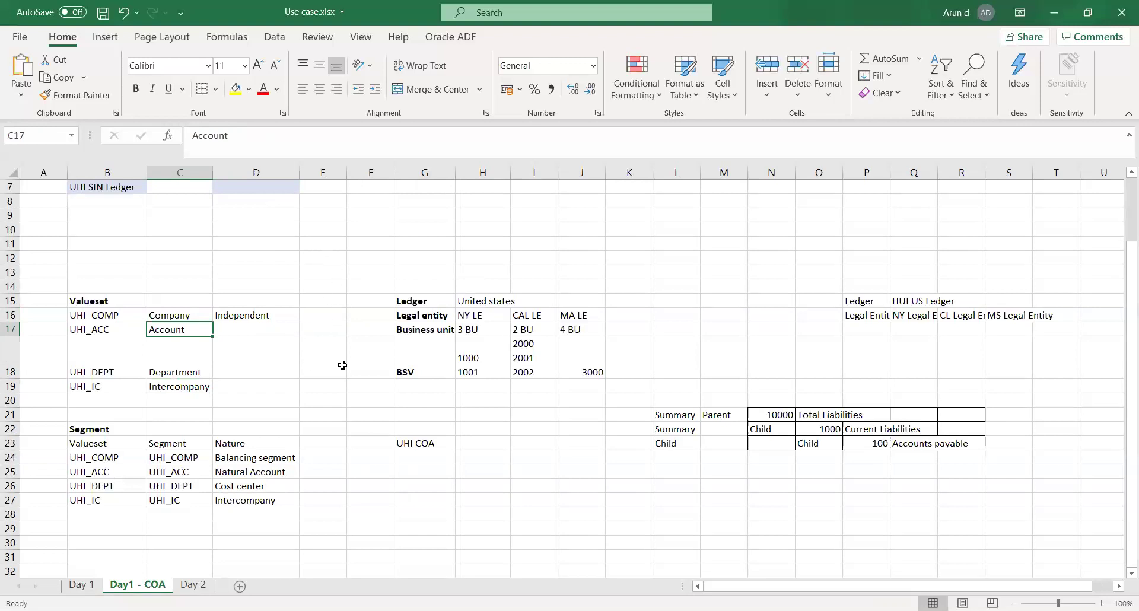
pyautogui.click(259, 334)
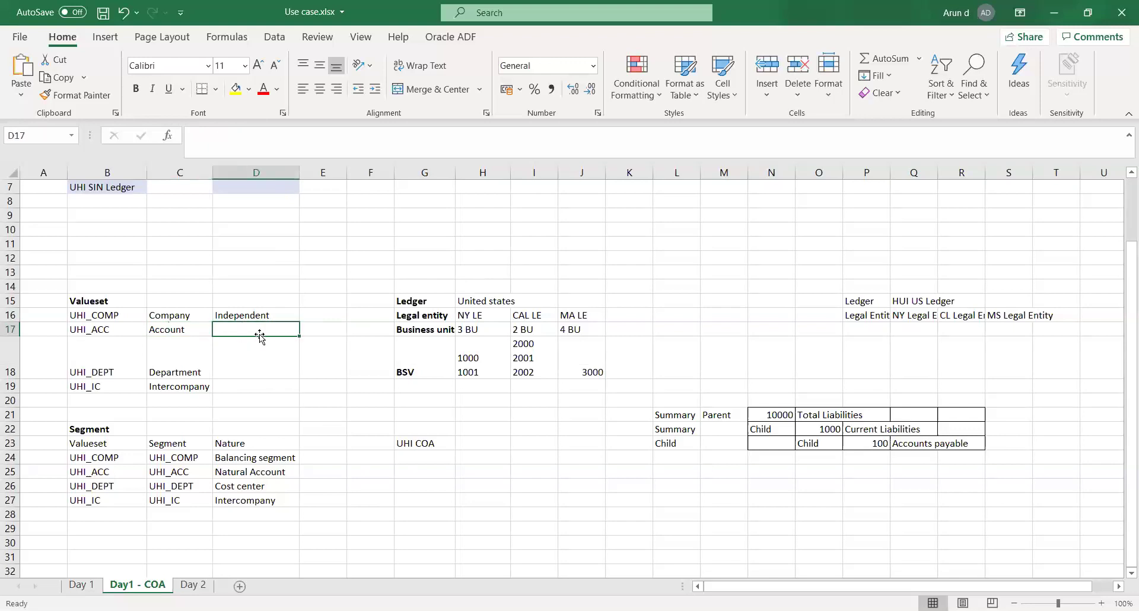
# - Enter the text "oer" in E11, in the blank area above the value set list
pyautogui.click(314, 244)
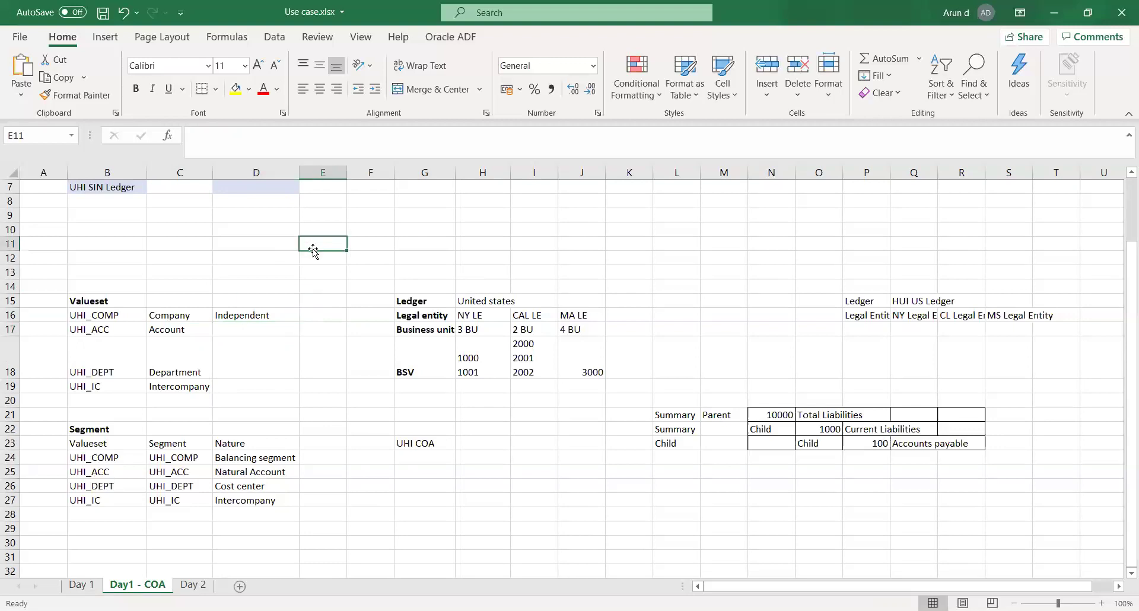
pyautogui.write('oer')
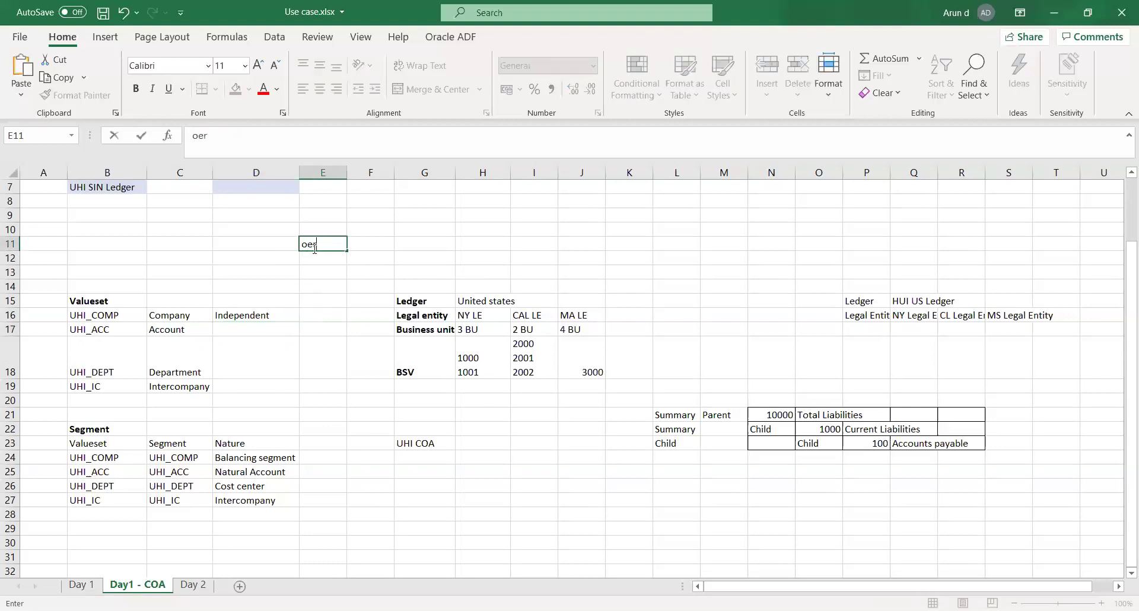
pyautogui.press('Tab')
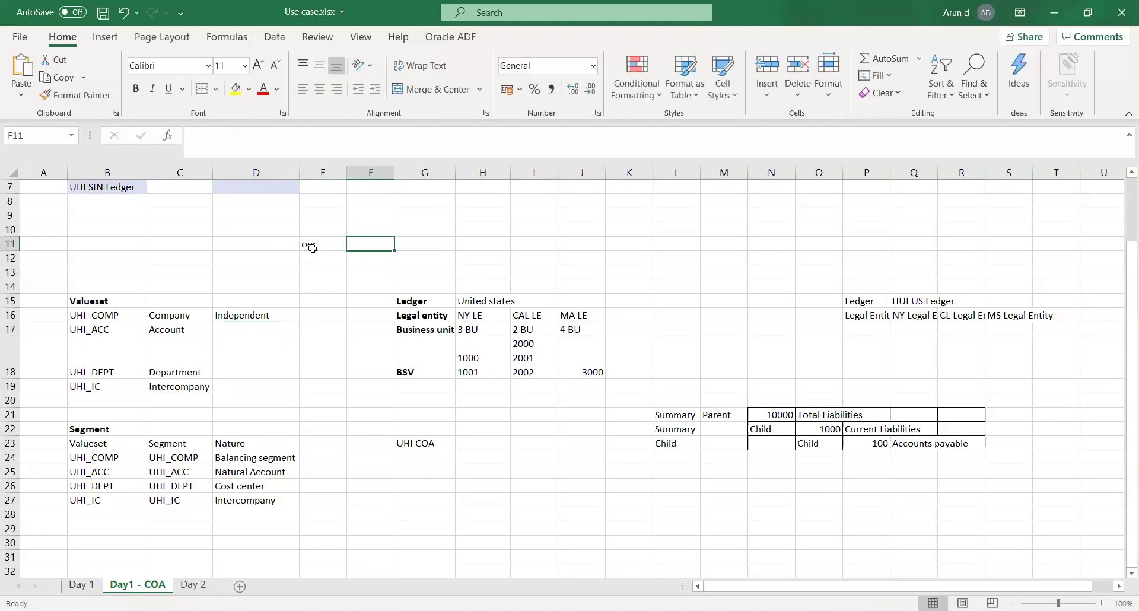
pyautogui.click(313, 248)
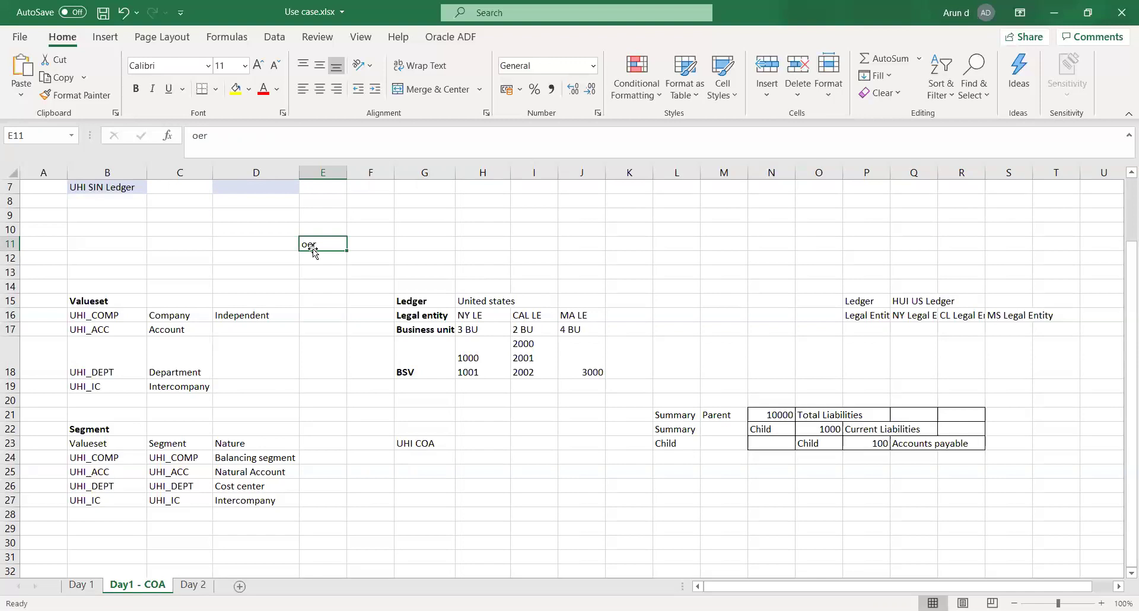
pyautogui.press('Right')
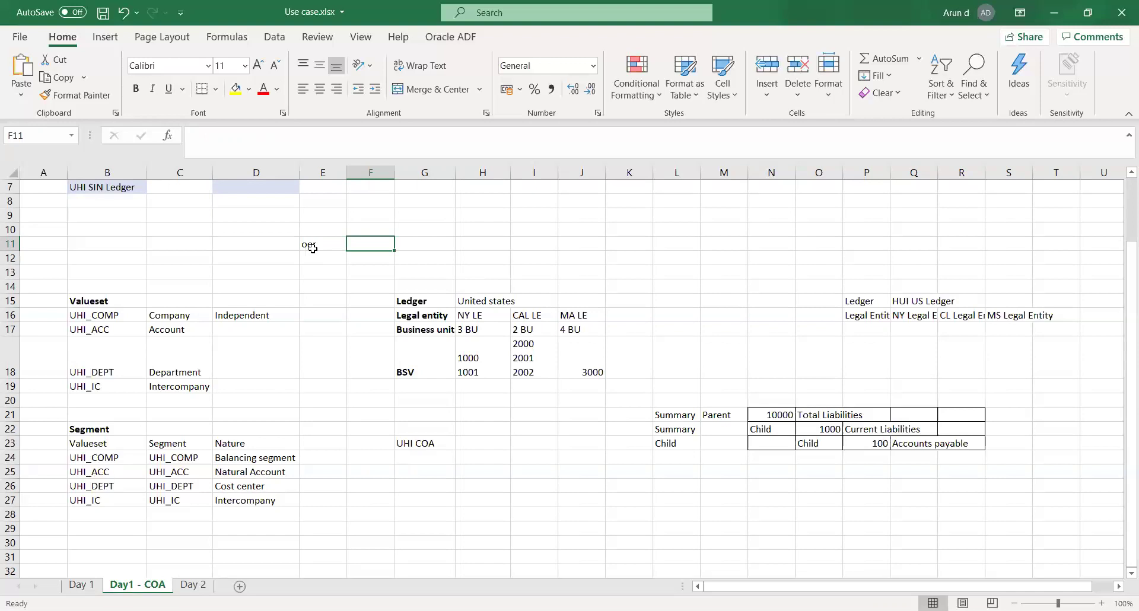
# - Enter the sample code 2391 in F9 and its description "premium COLLECTION" in G9
pyautogui.press('Up')
pyautogui.press('Up')
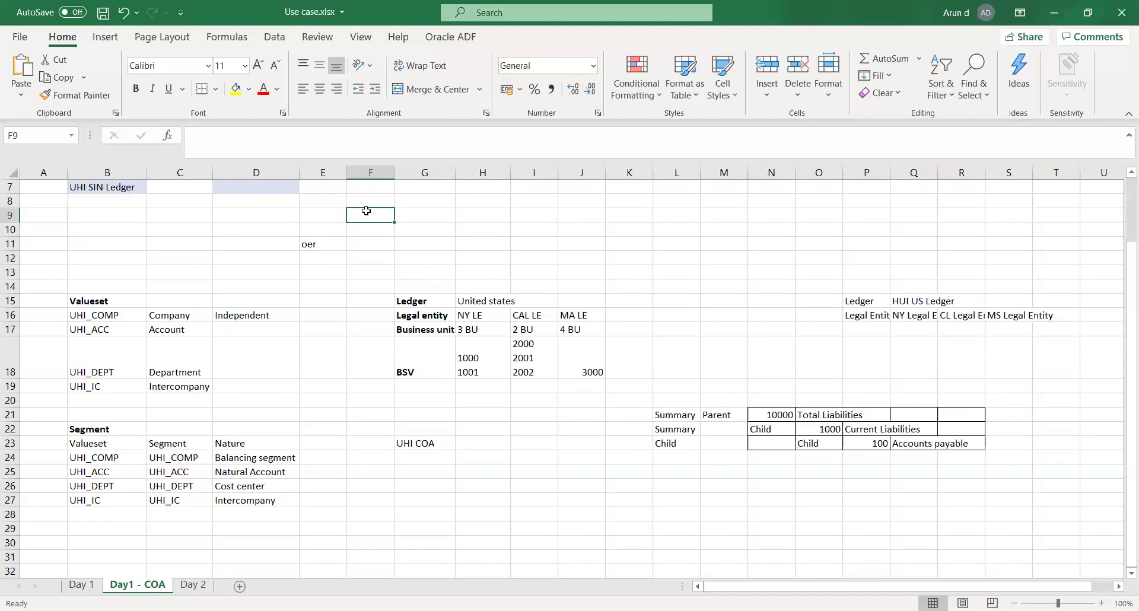
pyautogui.write('2391')
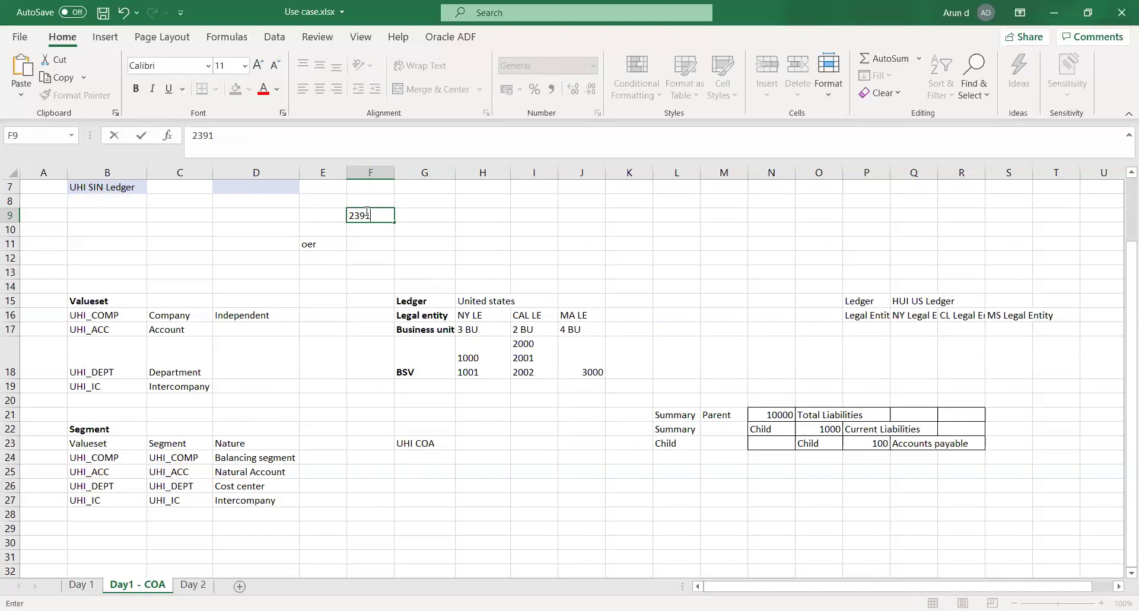
pyautogui.press('Tab')
pyautogui.write('em')
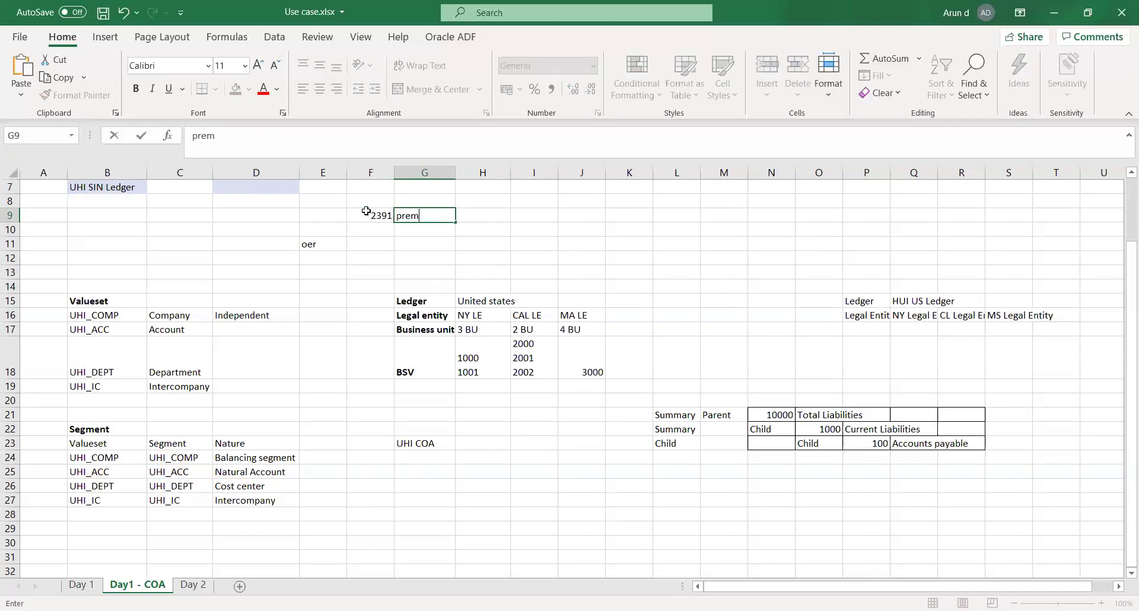
pyautogui.write('ium COLLECTION')
pyautogui.press('Tab')
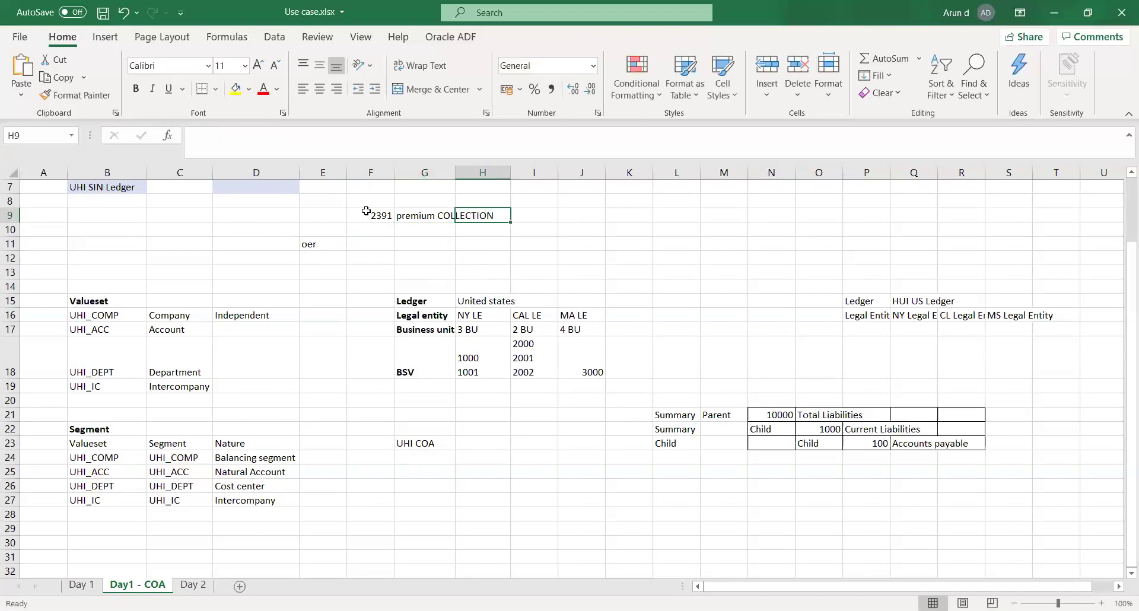
pyautogui.press('Left')
pyautogui.press('Left')
pyautogui.press('Right')
pyautogui.press('Right')
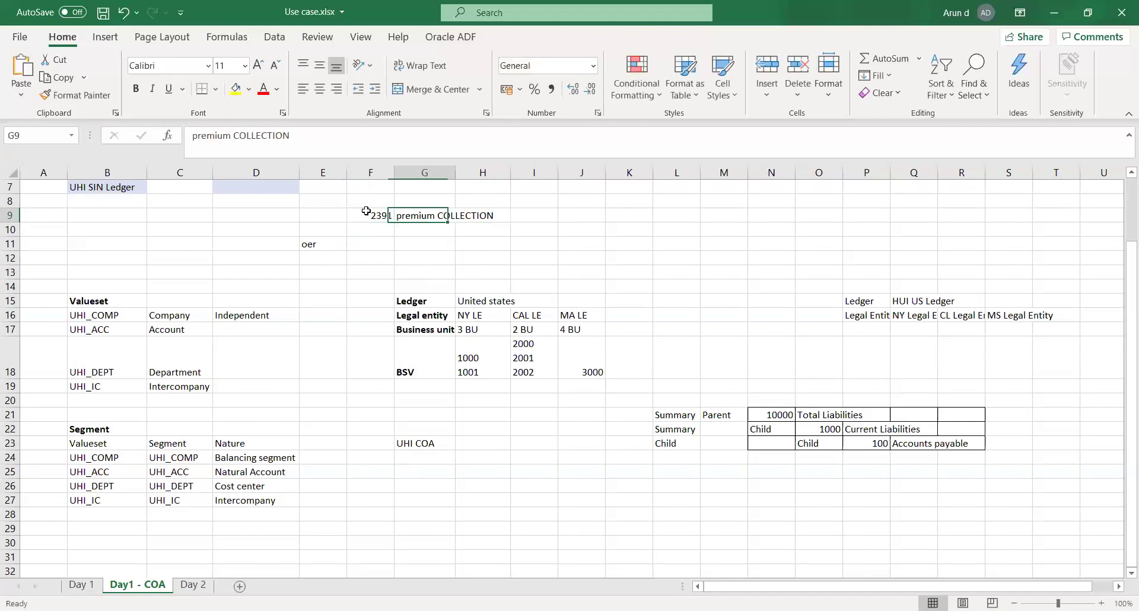
# - Enter the sample code 239100 in I9 and its description "PREMIM COLLECTION" in J9
pyautogui.press('Right')
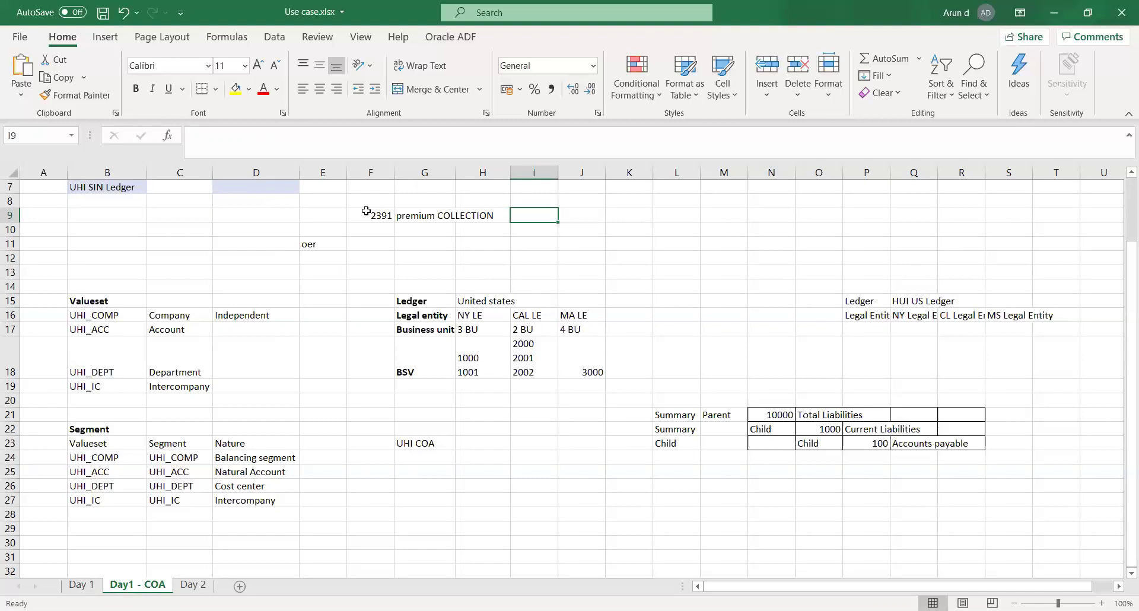
pyautogui.write('239100')
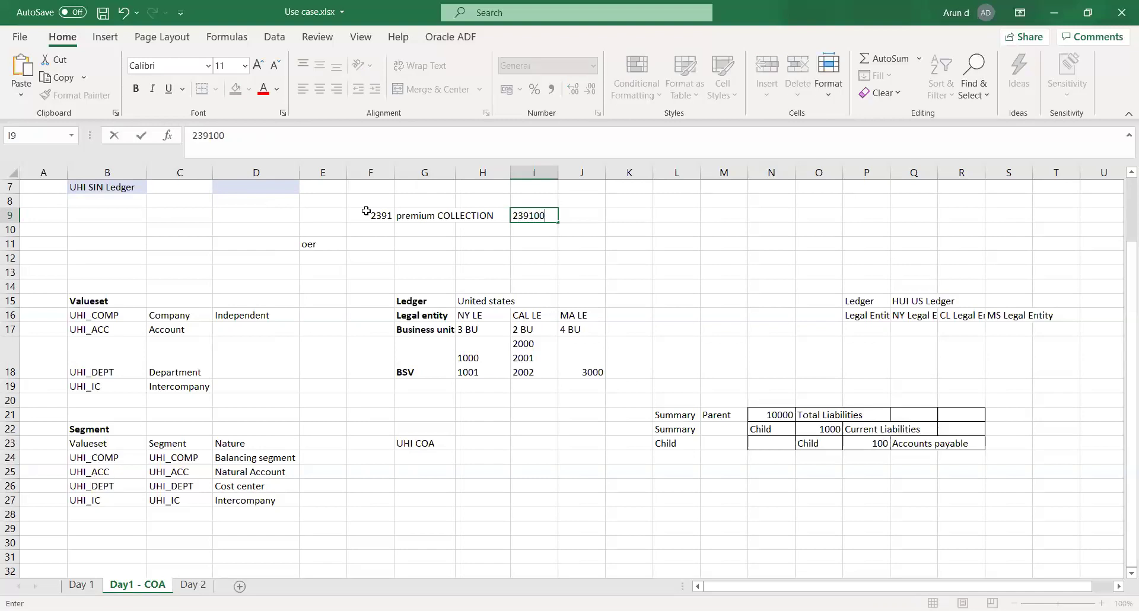
pyautogui.press('Tab')
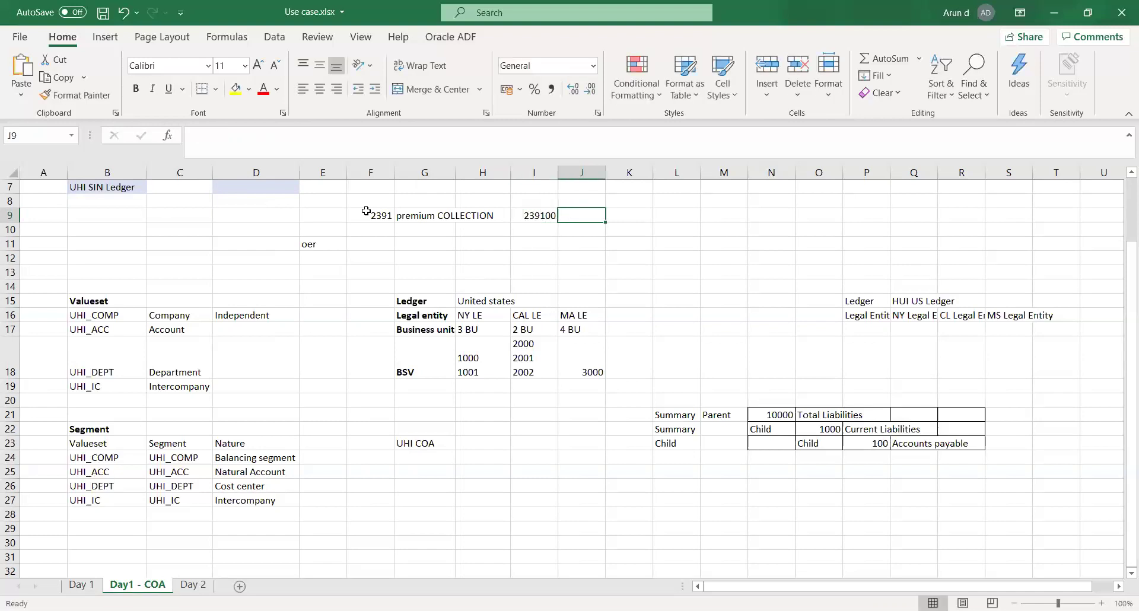
pyautogui.write('PREMI')
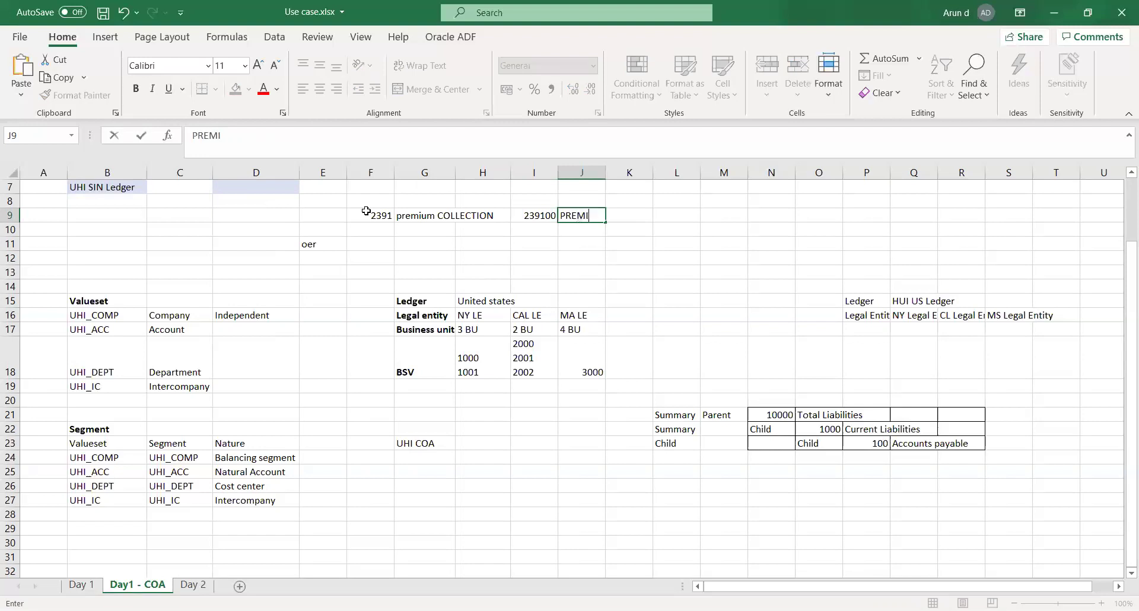
pyautogui.write('M COLLECTION')
pyautogui.press('Tab')
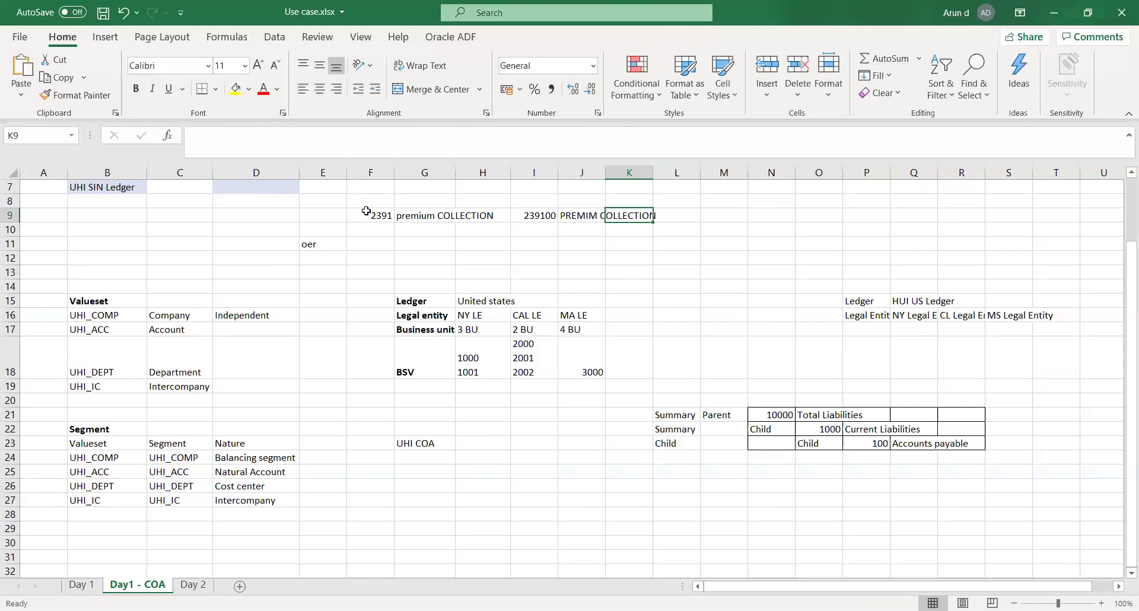
# - Compare the 2391 premium collection entry with the 239100 entry beside it in row 9
pyautogui.press('Left')
pyautogui.press('Left')
pyautogui.press('Down')
pyautogui.press('Left')
pyautogui.press('Left')
pyautogui.press('Left')
pyautogui.press('Left')
pyautogui.press('Right')
pyautogui.press('Right')
pyautogui.press('Up')
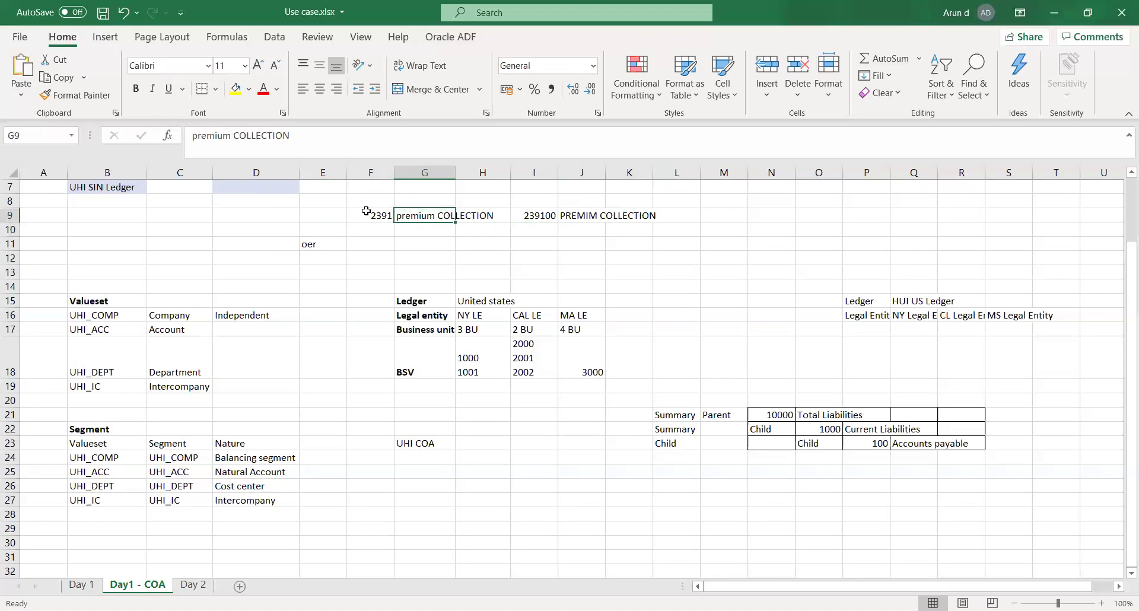
pyautogui.press('Left')
pyautogui.press('Right')
pyautogui.press('Down')
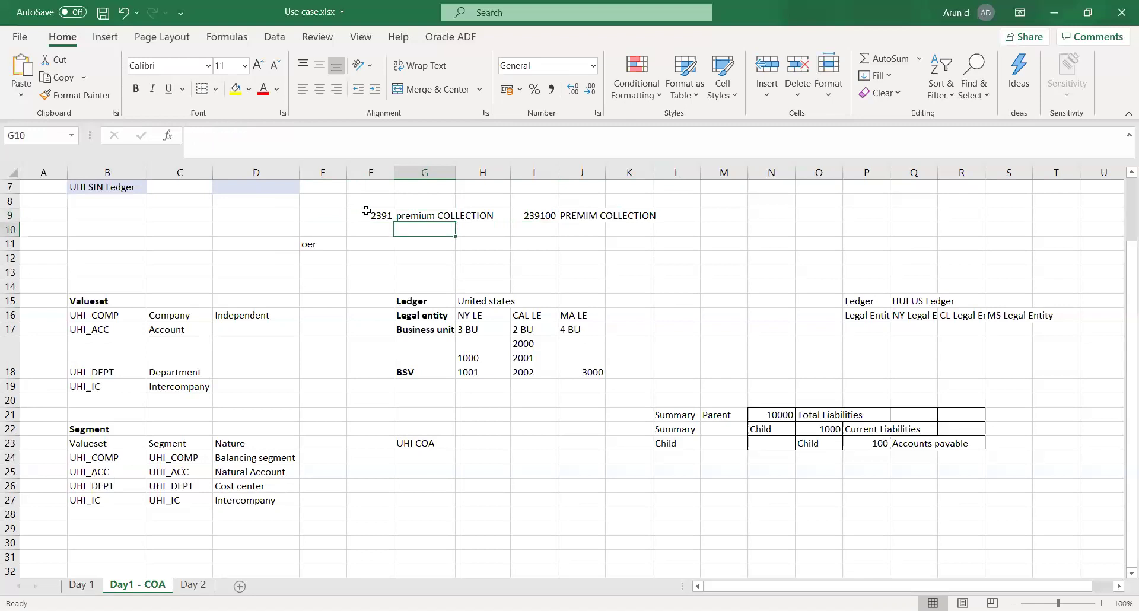
pyautogui.press('Right')
pyautogui.press('Right')
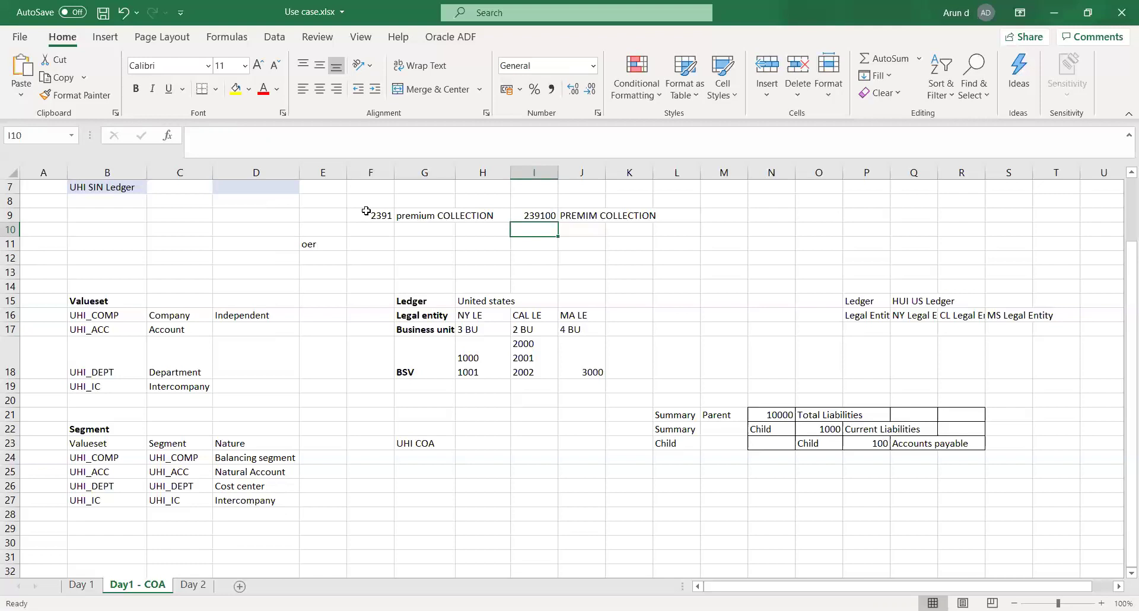
# - Review the account hierarchy from the Total Liabilities parent down to the Accounts payable child
pyautogui.click(780, 412)
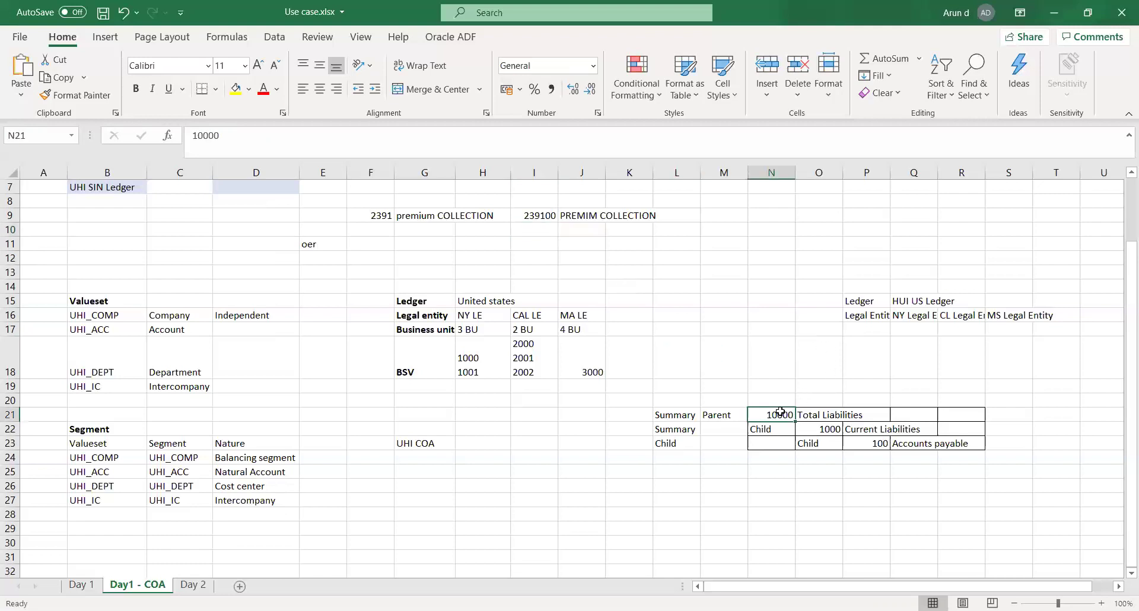
pyautogui.click(821, 420)
pyautogui.click(773, 415)
pyautogui.moveTo(904, 443)
pyautogui.mouseDown()
pyautogui.moveTo(912, 473)
pyautogui.moveTo(906, 442)
pyautogui.mouseUp()
pyautogui.click(769, 418)
pyautogui.click(568, 246)
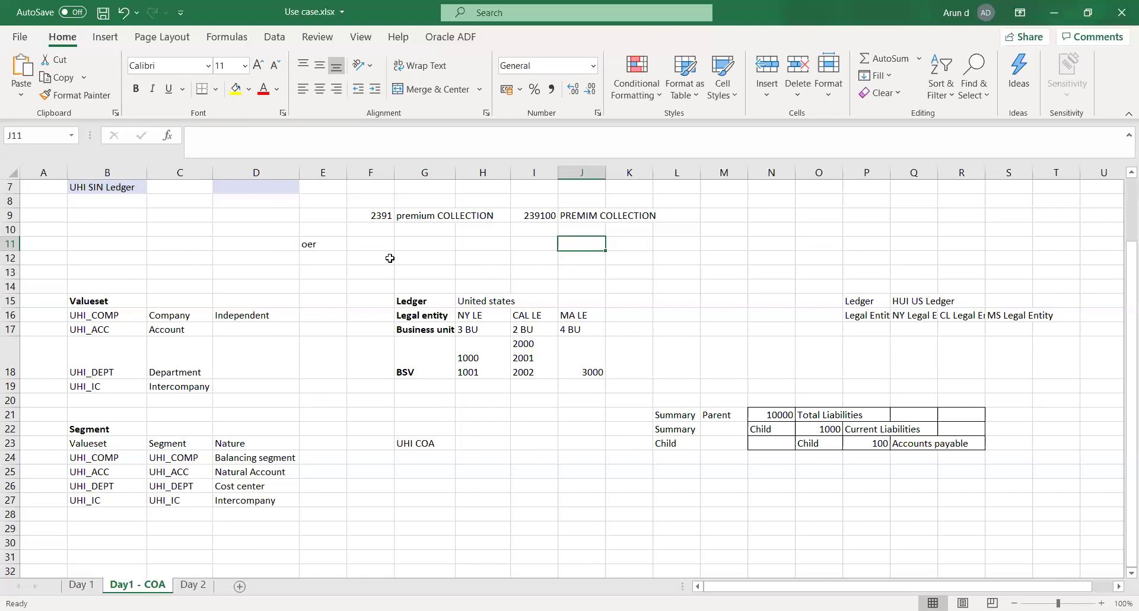
# - Examine the sample codes 2391 and 239100 with their descriptions and the blank cells beneath them
pyautogui.click(370, 257)
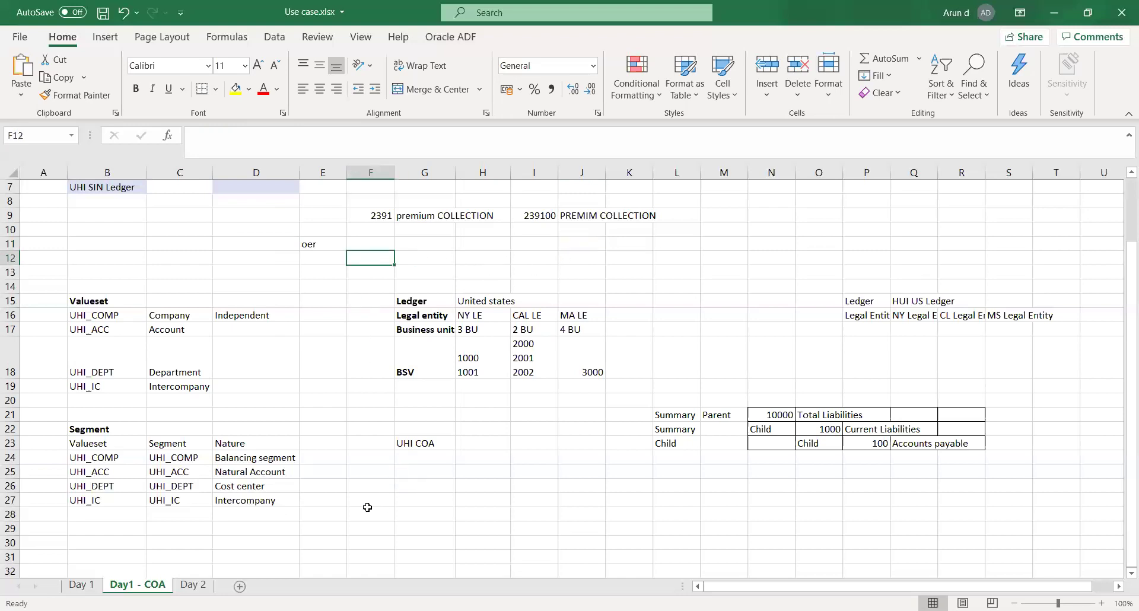
pyautogui.click(373, 243)
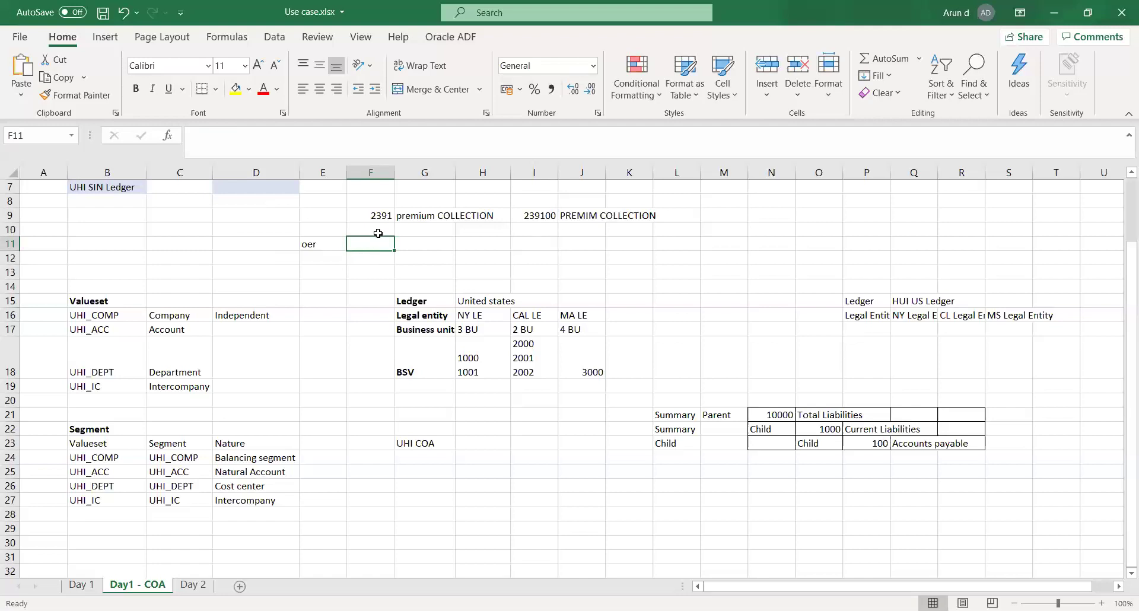
pyautogui.click(377, 232)
pyautogui.click(366, 216)
pyautogui.moveTo(367, 217); pyautogui.dragTo(665, 247)
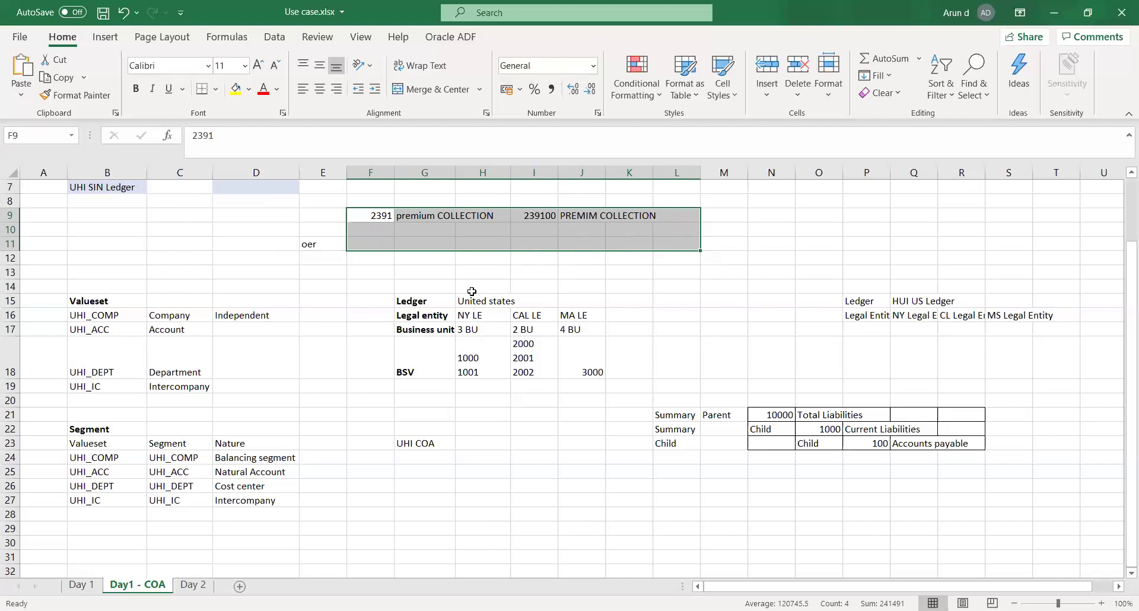
pyautogui.click(360, 216)
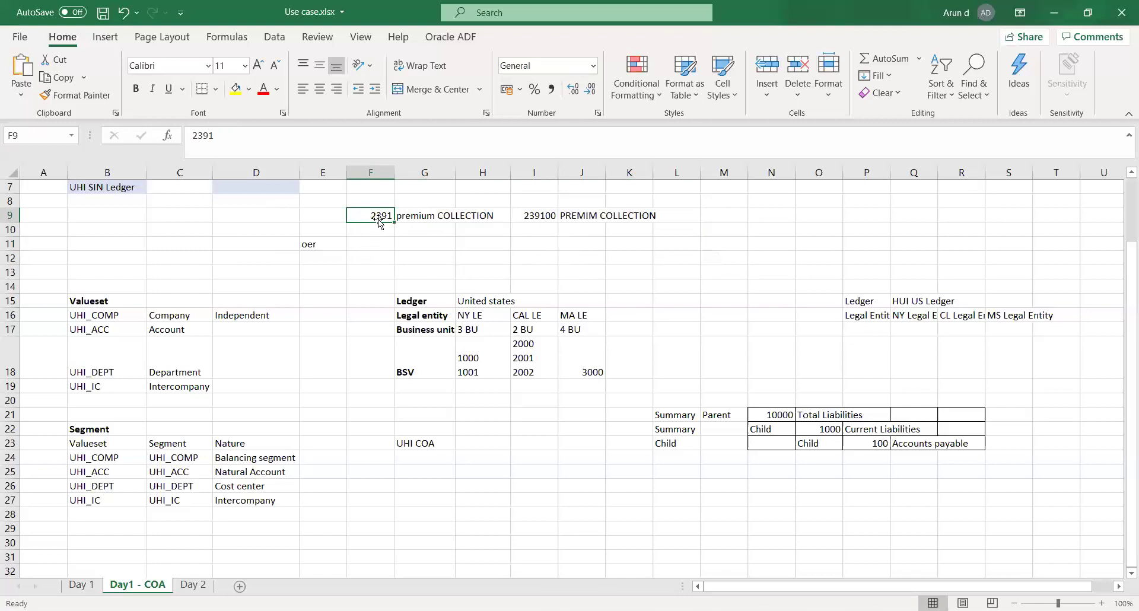
pyautogui.click(530, 214)
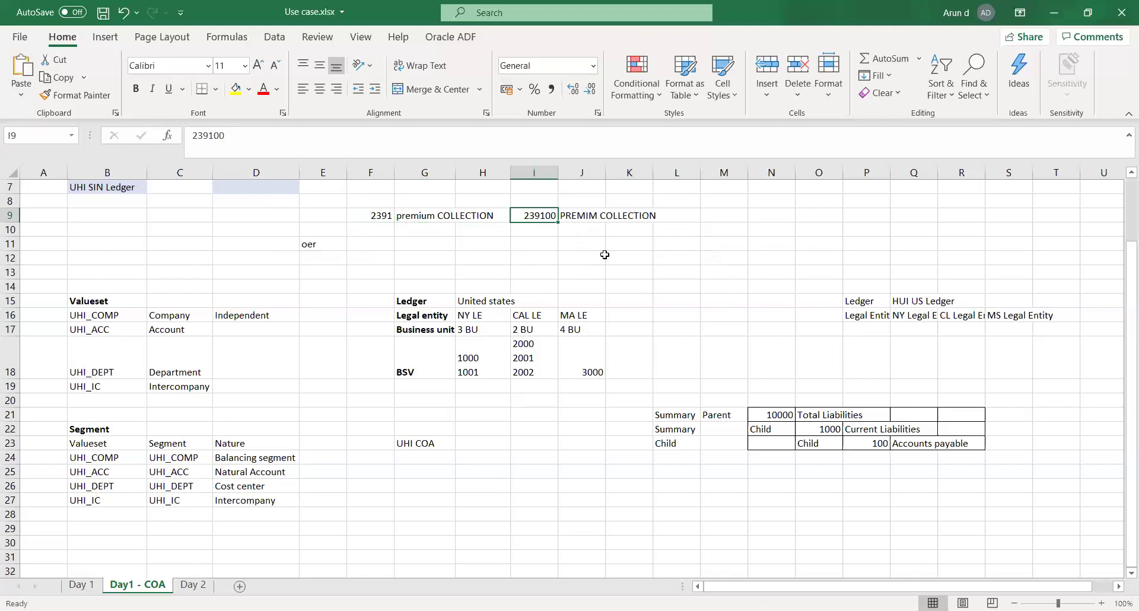
pyautogui.click(520, 248)
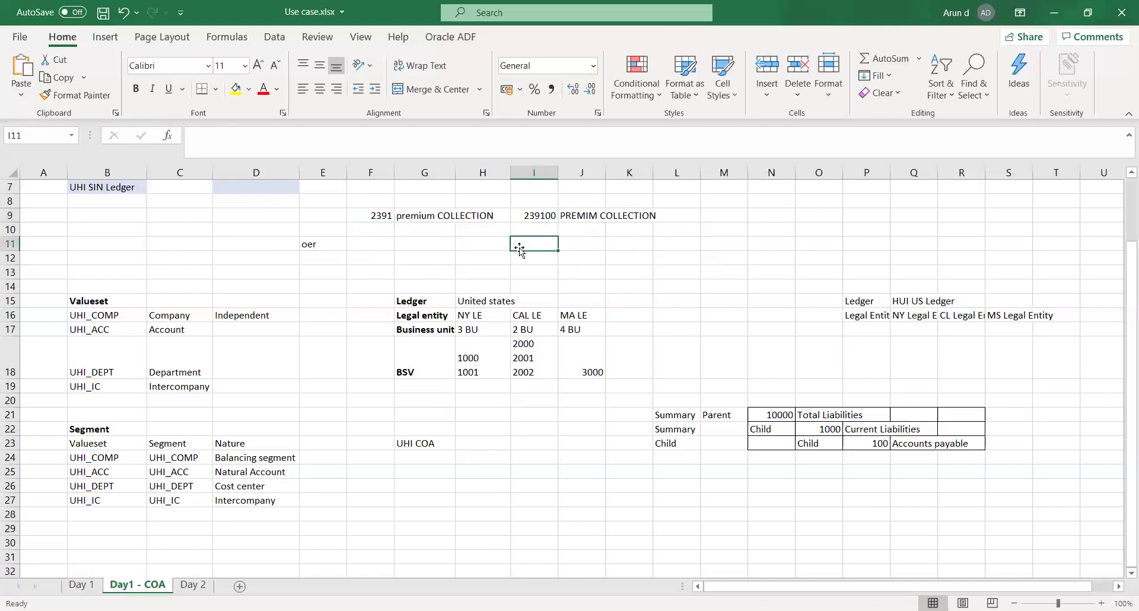
pyautogui.click(379, 229)
pyautogui.click(375, 217)
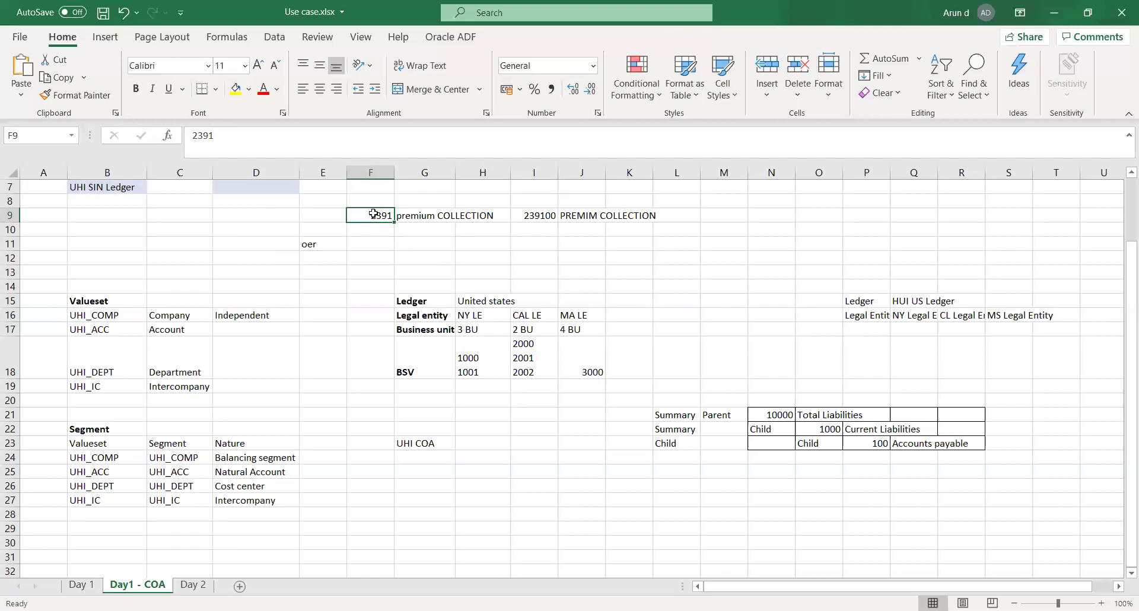
pyautogui.click(537, 218)
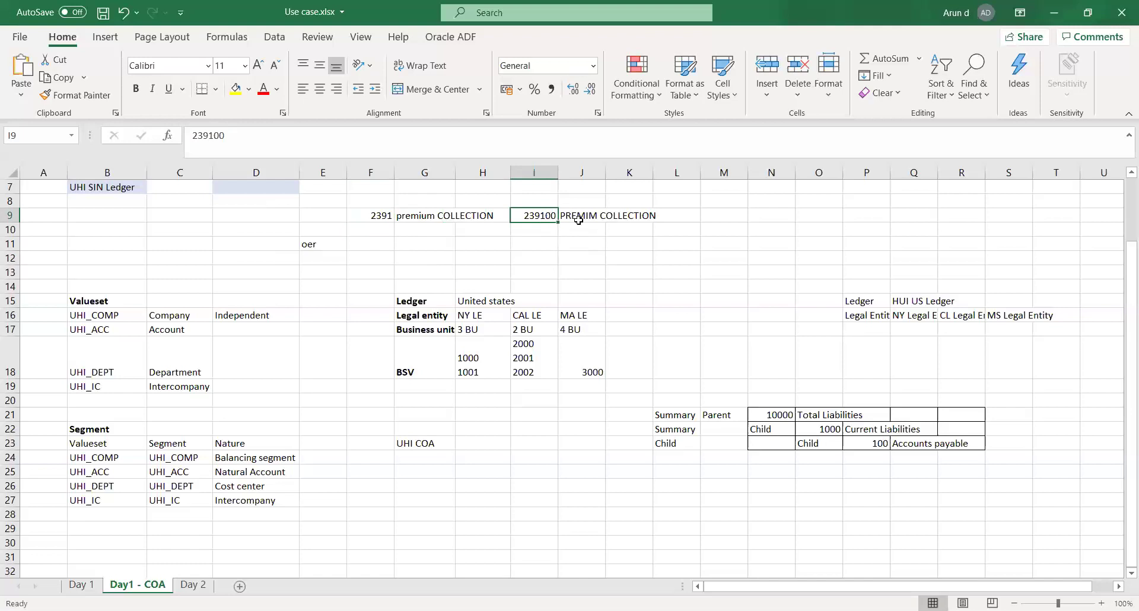
pyautogui.click(547, 233)
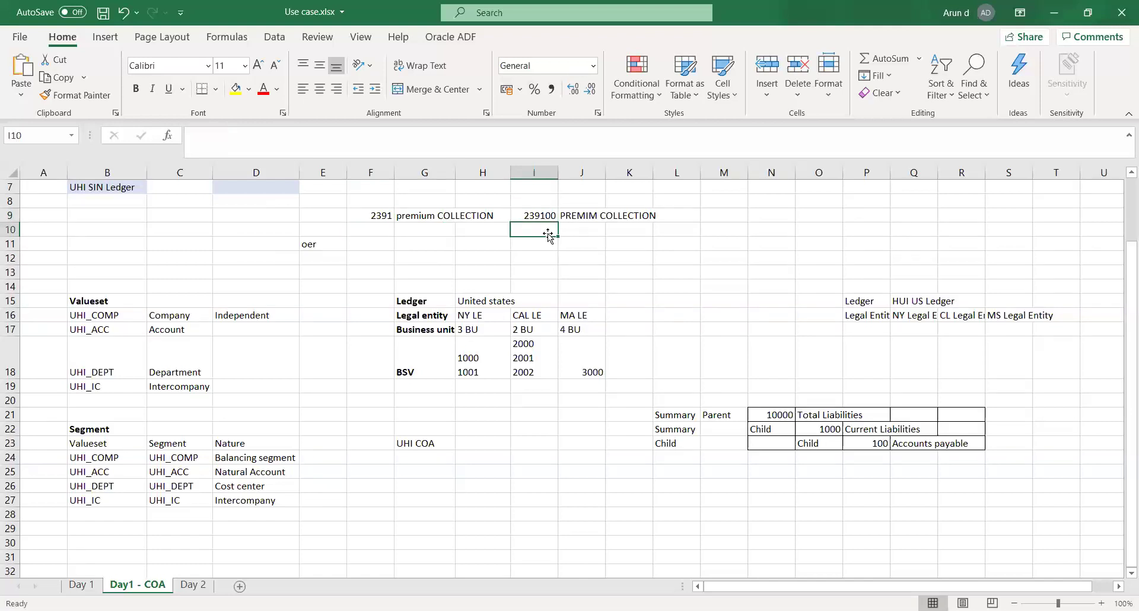
pyautogui.click(539, 245)
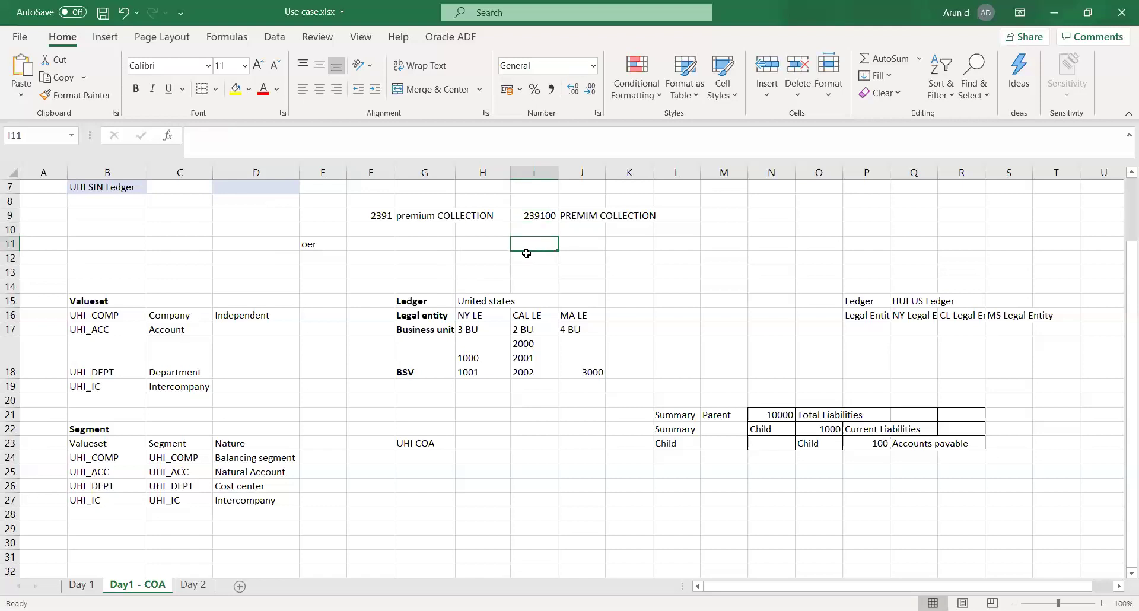
pyautogui.click(534, 217)
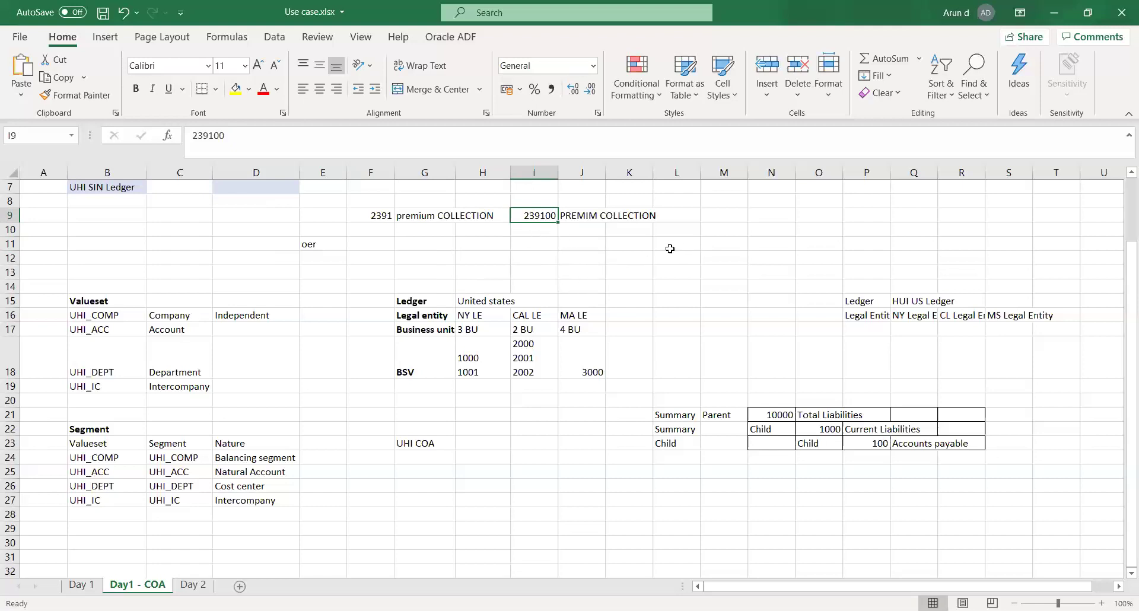
pyautogui.click(540, 242)
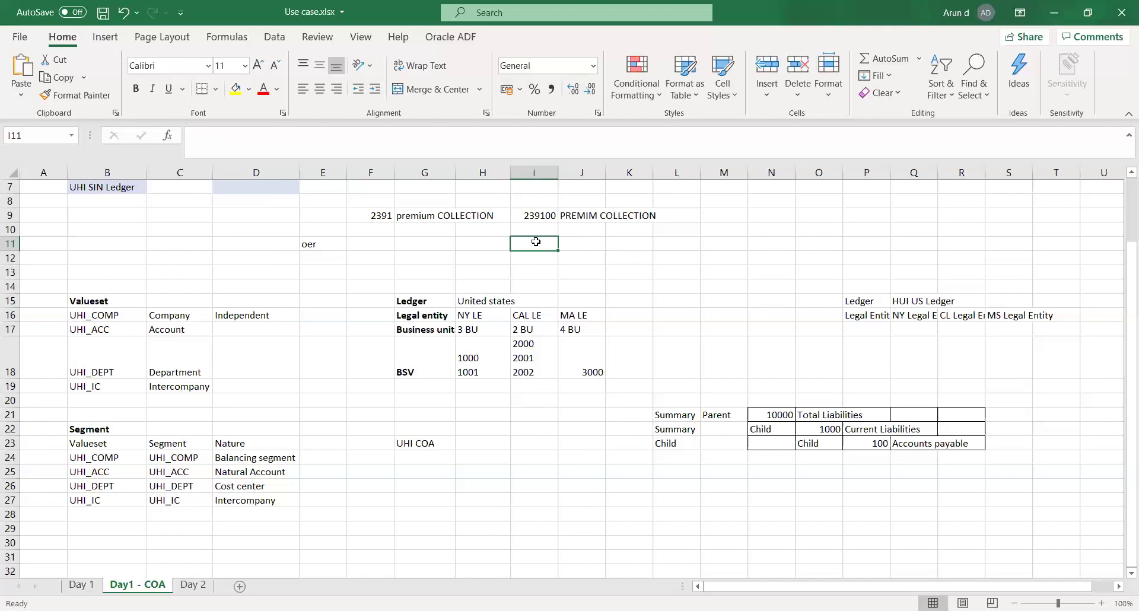
pyautogui.click(531, 217)
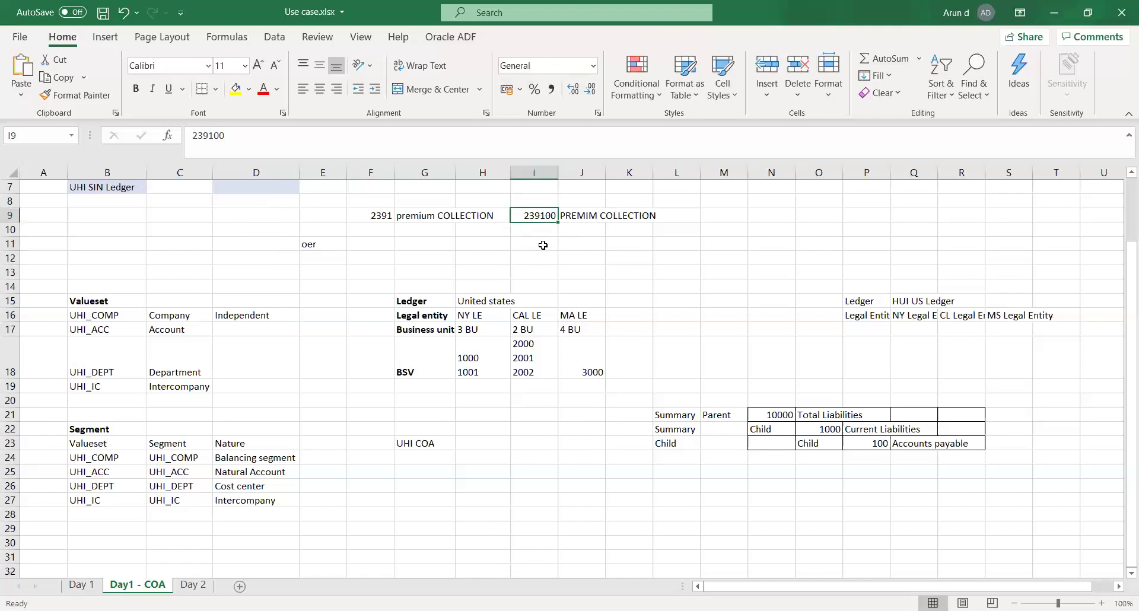
pyautogui.click(529, 241)
pyautogui.moveTo(368, 236); pyautogui.dragTo(664, 251)
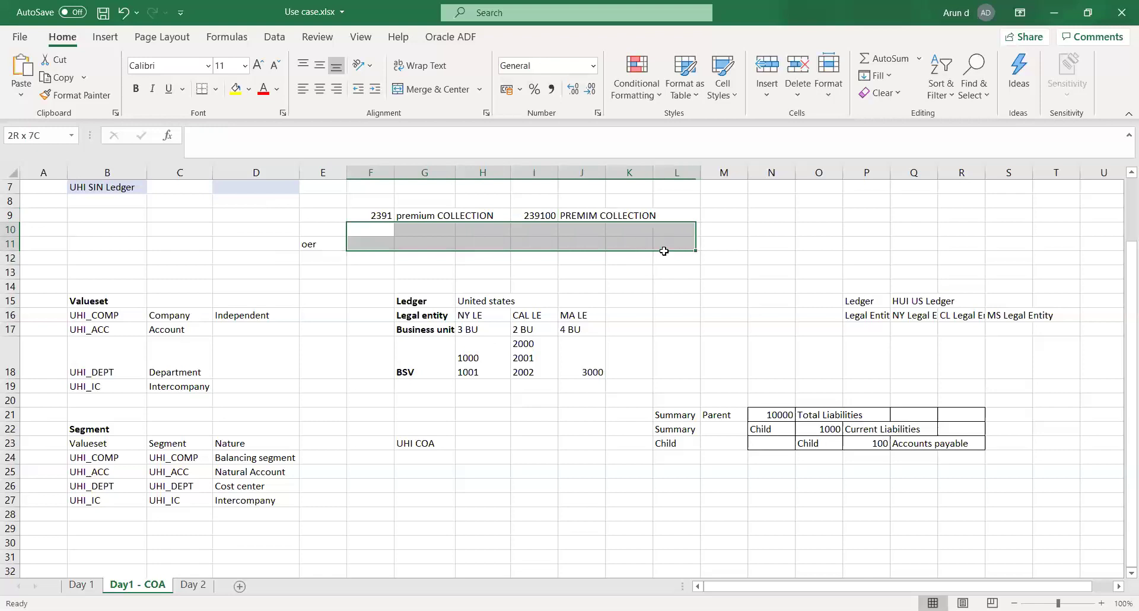
# - Examine the Valueset heading and the segment table rows from UHI_COMP to UHI_IC with their natures
pyautogui.click(270, 270)
pyautogui.click(97, 301)
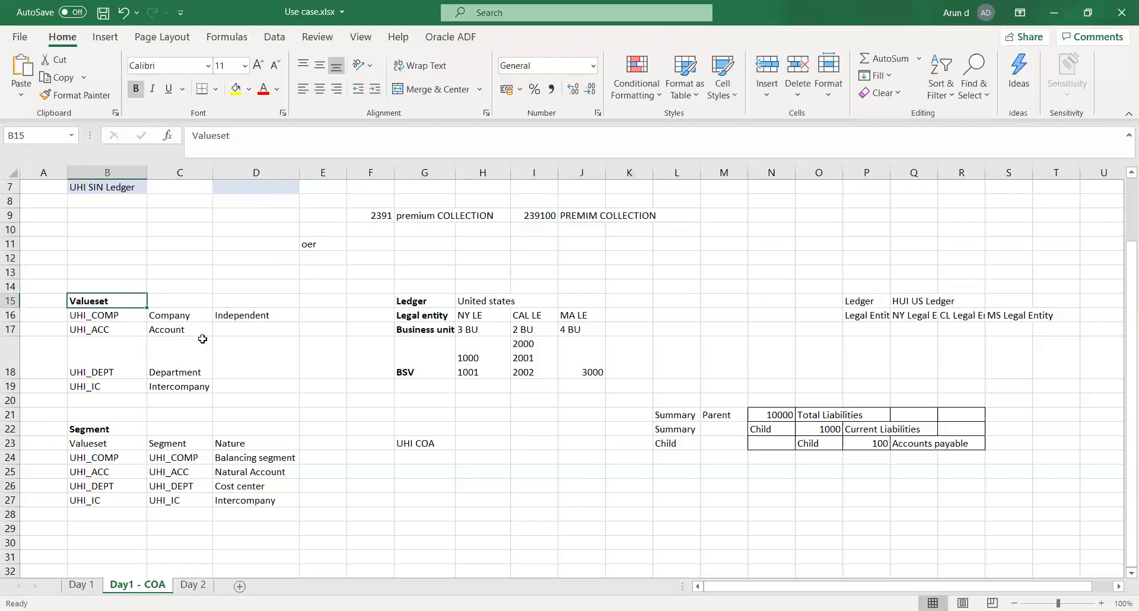
pyautogui.click(75, 454)
pyautogui.moveTo(75, 455); pyautogui.dragTo(261, 501)
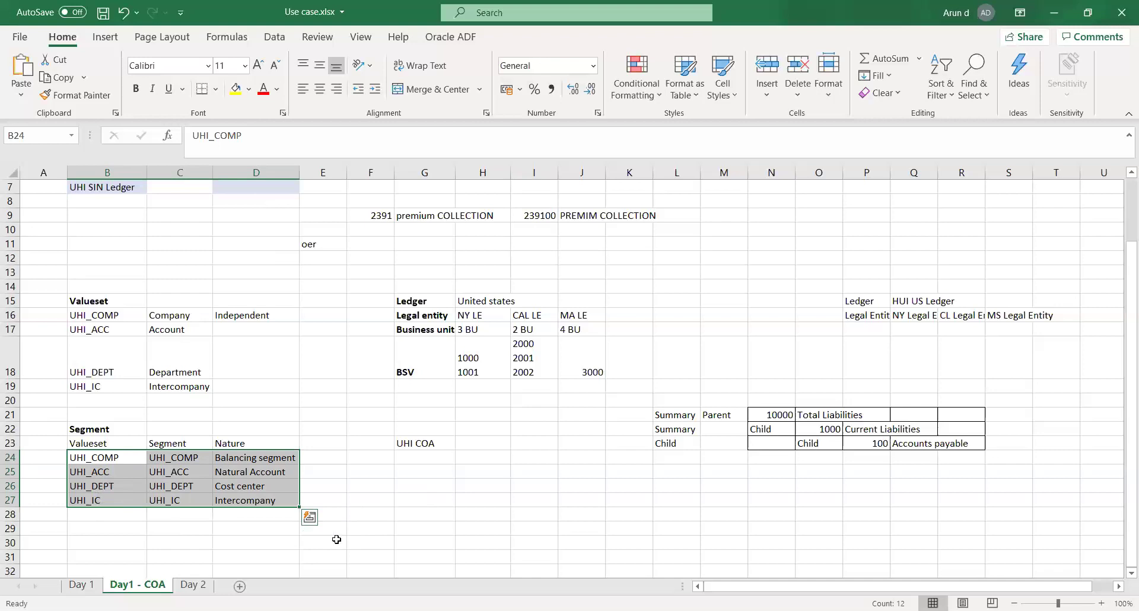
# - Examine the UHI_IC intercompany row and the blank rows 28 and 29 below the segment table
pyautogui.click(121, 518)
pyautogui.click(109, 500)
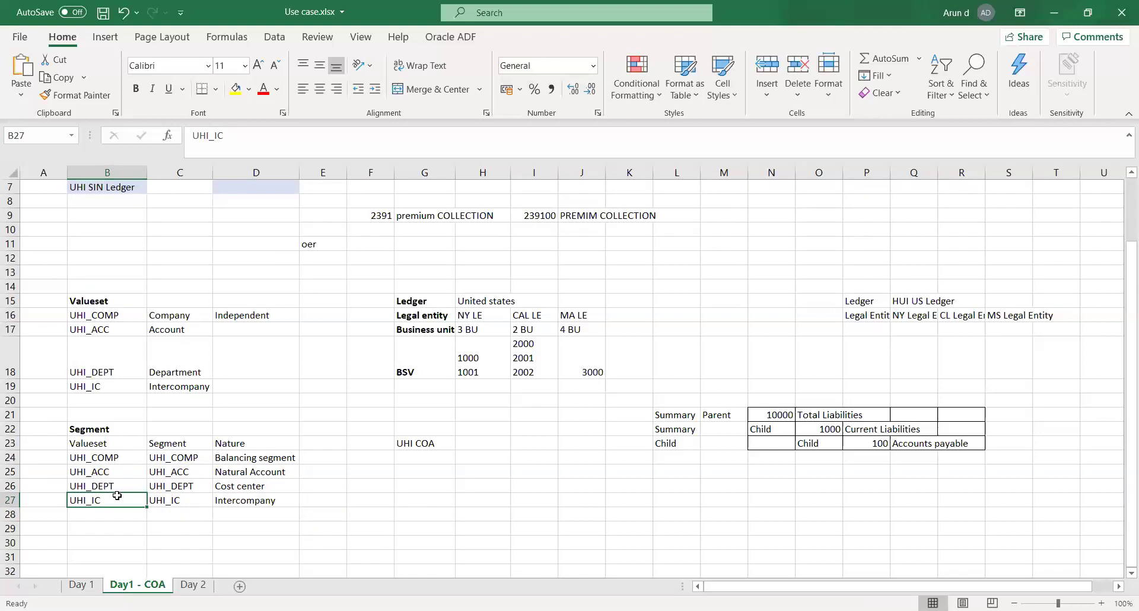
pyautogui.click(323, 501)
pyautogui.click(359, 500)
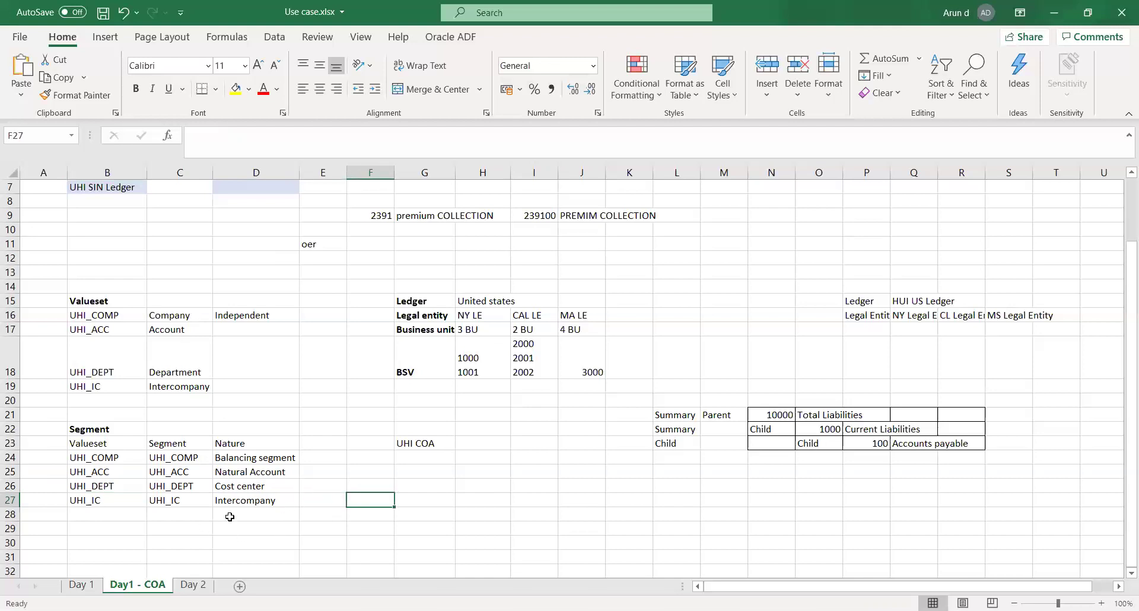
pyautogui.click(112, 503)
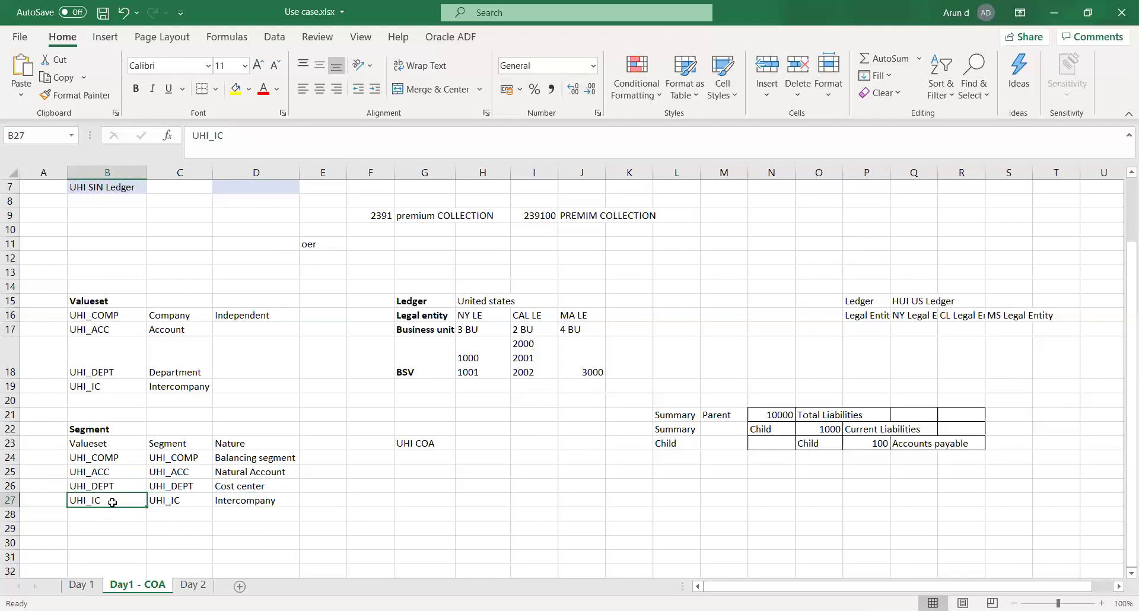
pyautogui.click(84, 517)
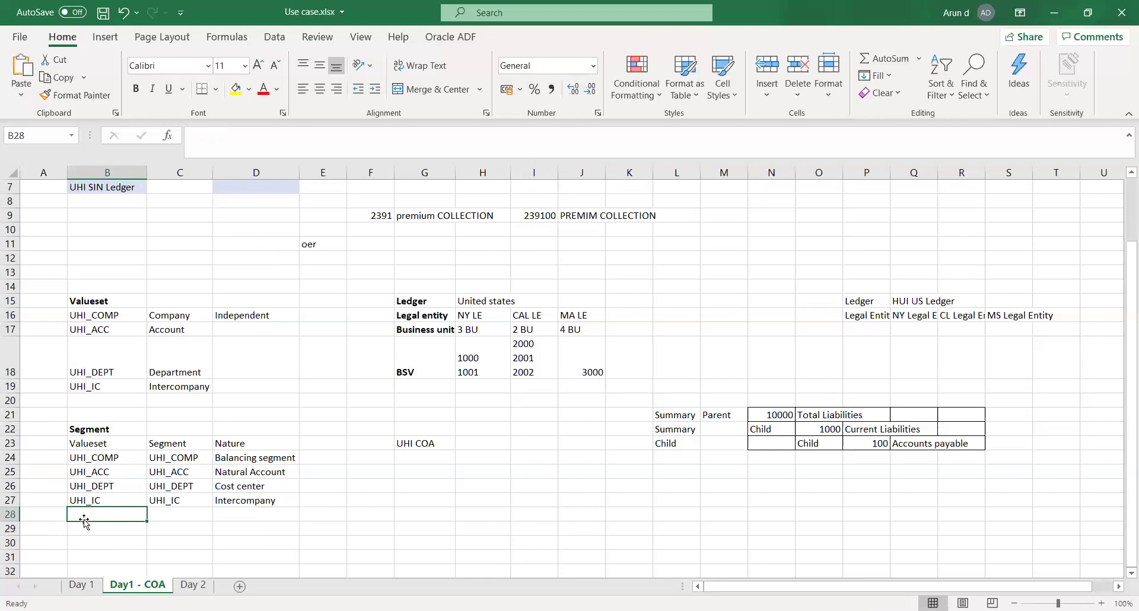
pyautogui.click(125, 538)
pyautogui.click(106, 530)
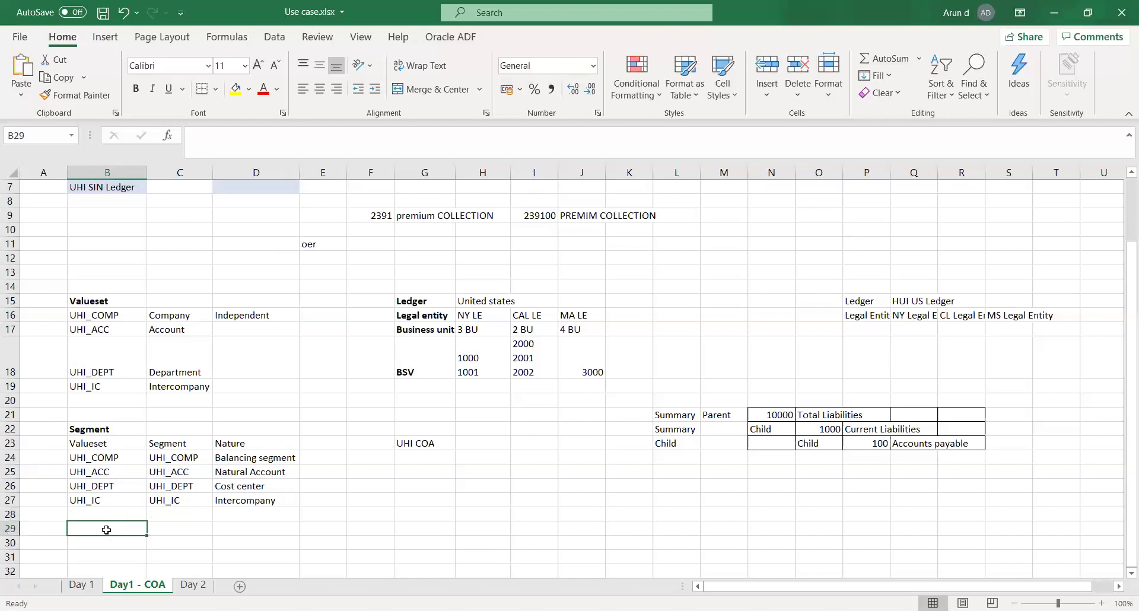
pyautogui.click(175, 530)
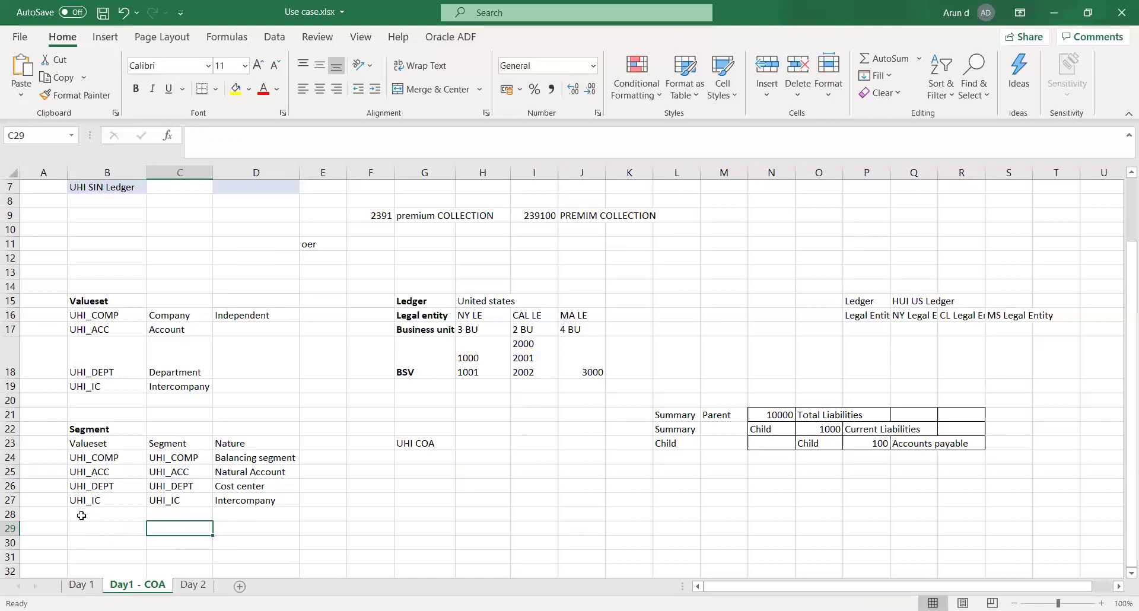
pyautogui.moveTo(81, 515); pyautogui.dragTo(165, 534)
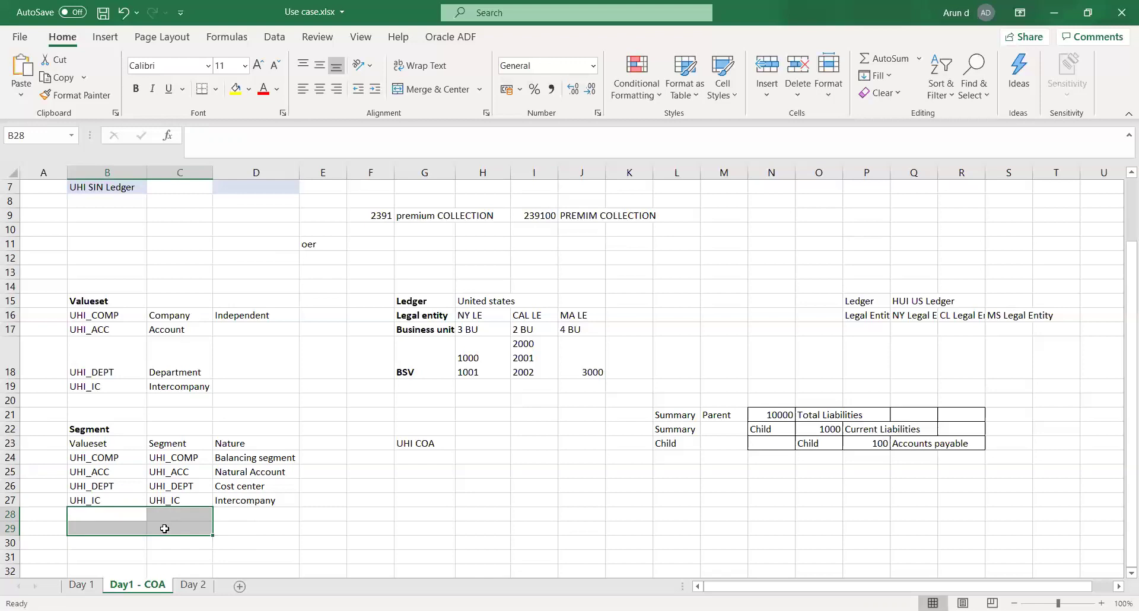
pyautogui.click(233, 525)
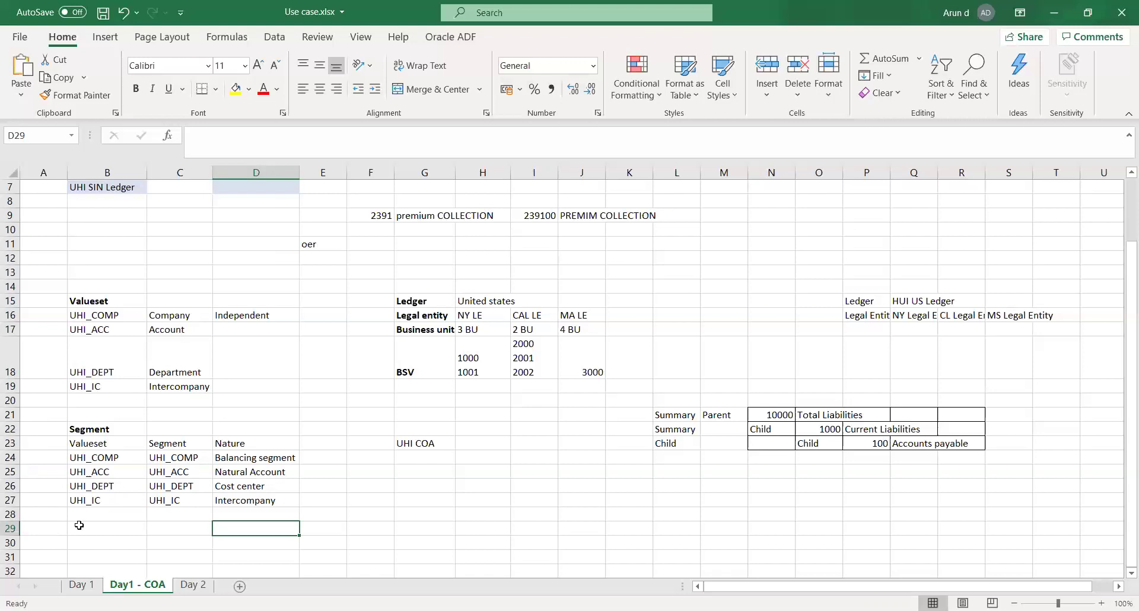
pyautogui.click(321, 534)
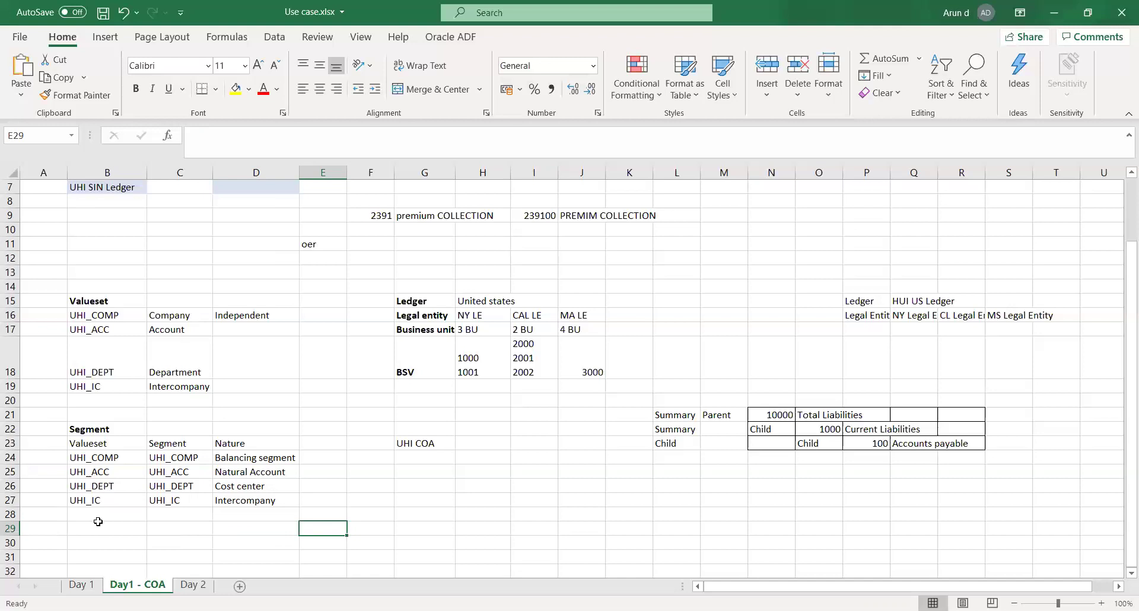
pyautogui.moveTo(85, 527); pyautogui.dragTo(101, 542)
pyautogui.click(182, 533)
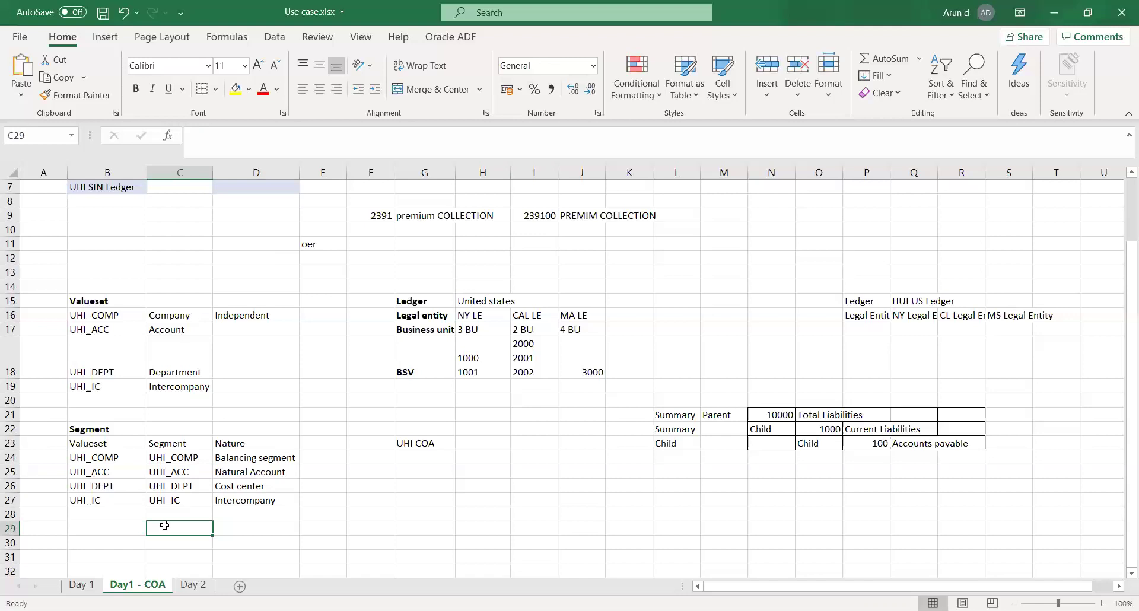
pyautogui.moveTo(87, 524); pyautogui.dragTo(88, 543)
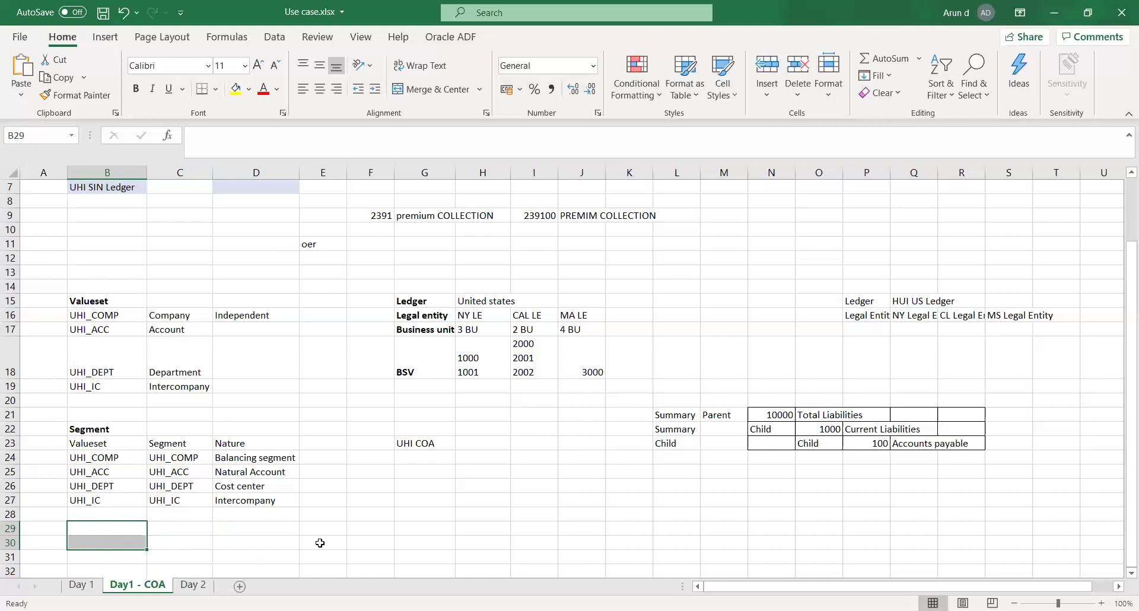
# - Enter the label 4 c in F28, with Currency in G28 and calendar in H28
pyautogui.click(350, 514)
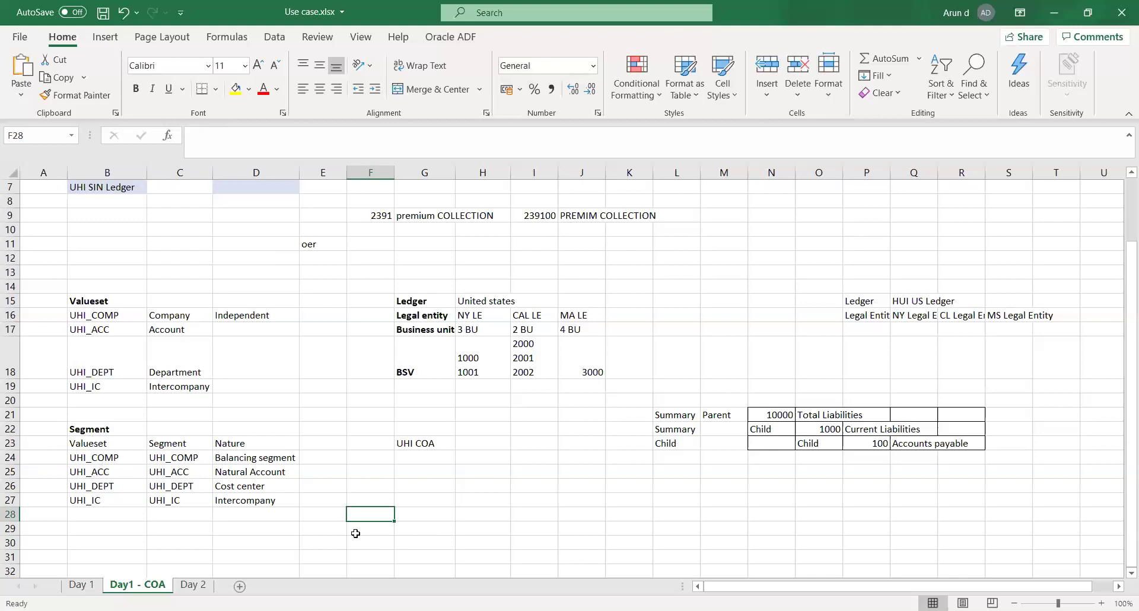
pyautogui.write('4 c')
pyautogui.press('Tab')
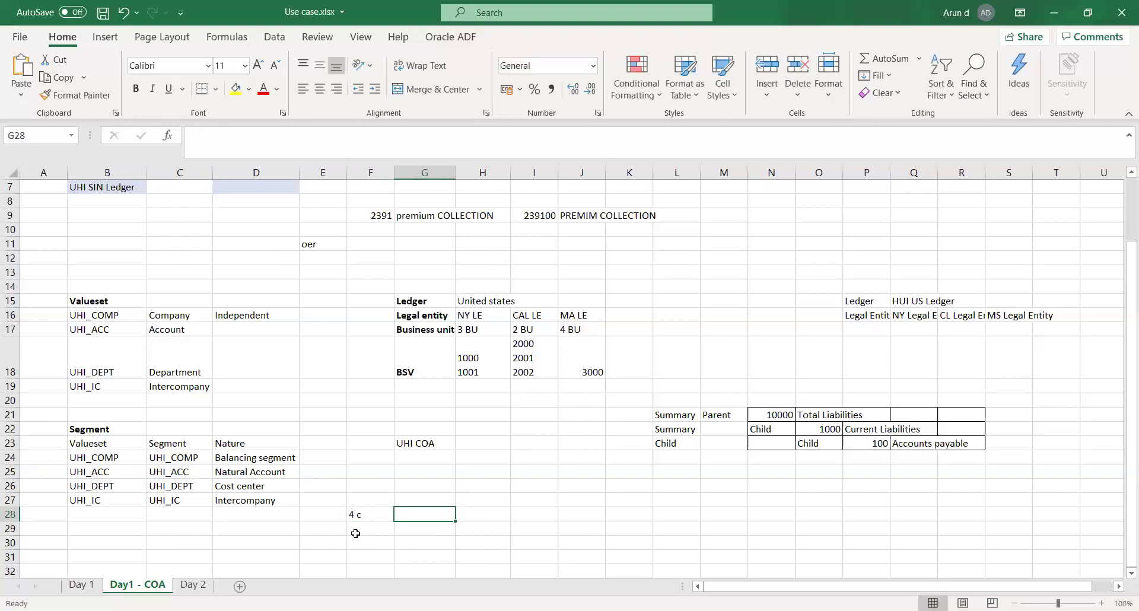
pyautogui.write('Currency')
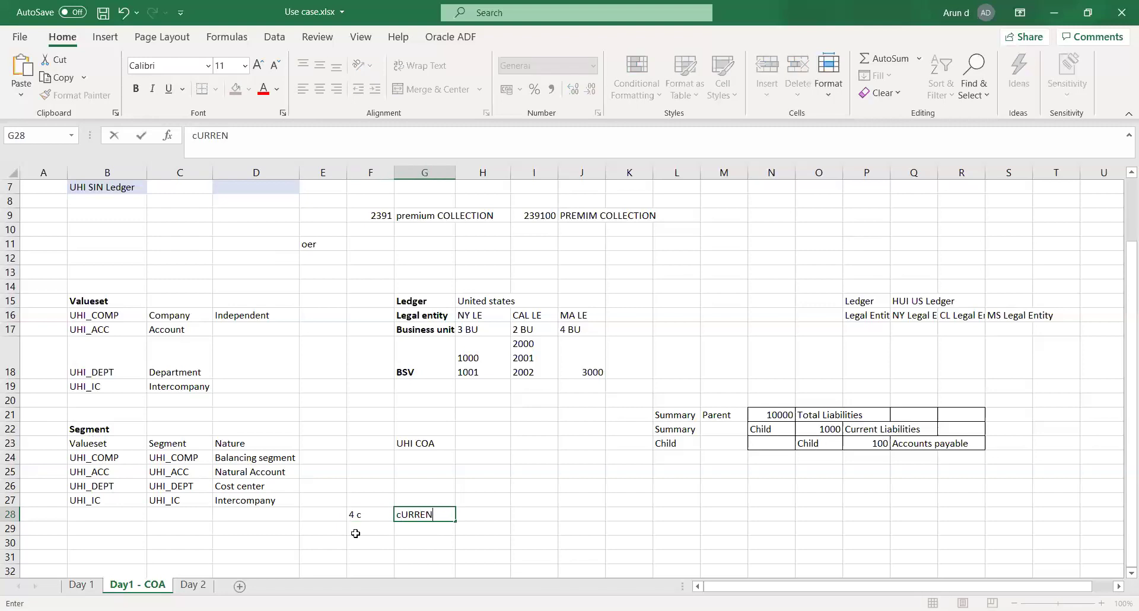
pyautogui.press('Tab')
pyautogui.write('ca')
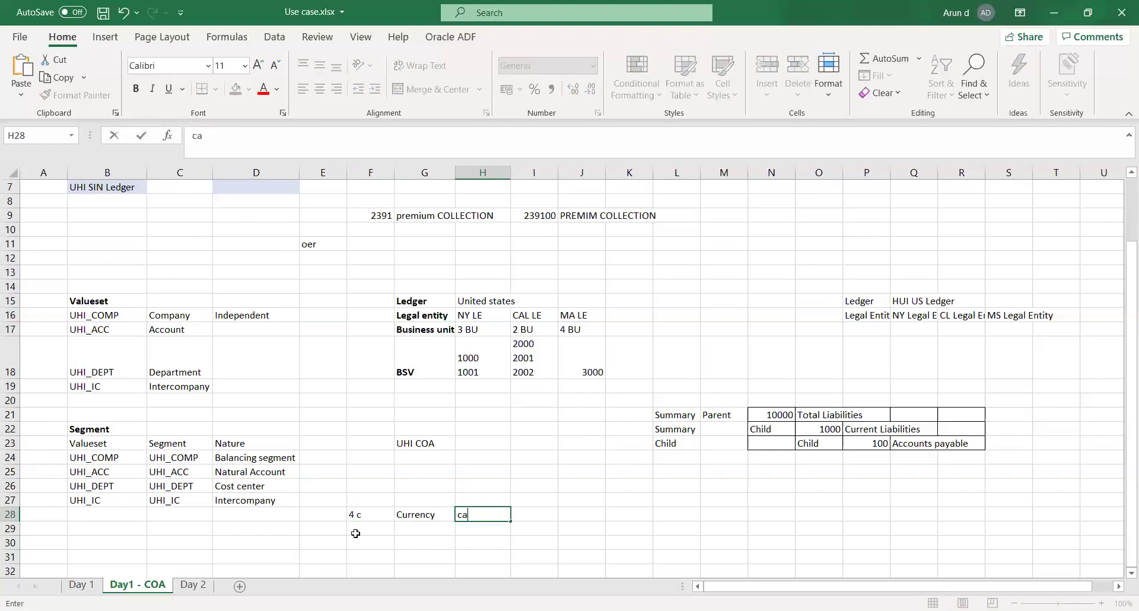
pyautogui.write('lendar')
pyautogui.press('Tab')
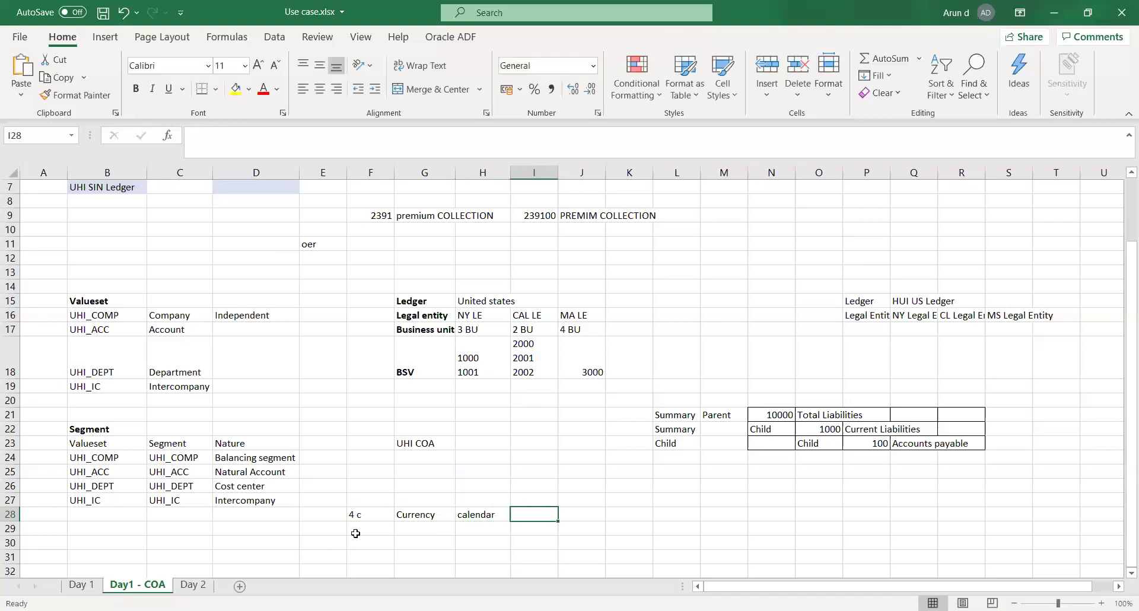
# - Complete the 4 c list in row 28 with coa in I28 and accounting convention in J28
pyautogui.write('coa')
pyautogui.press('Tab')
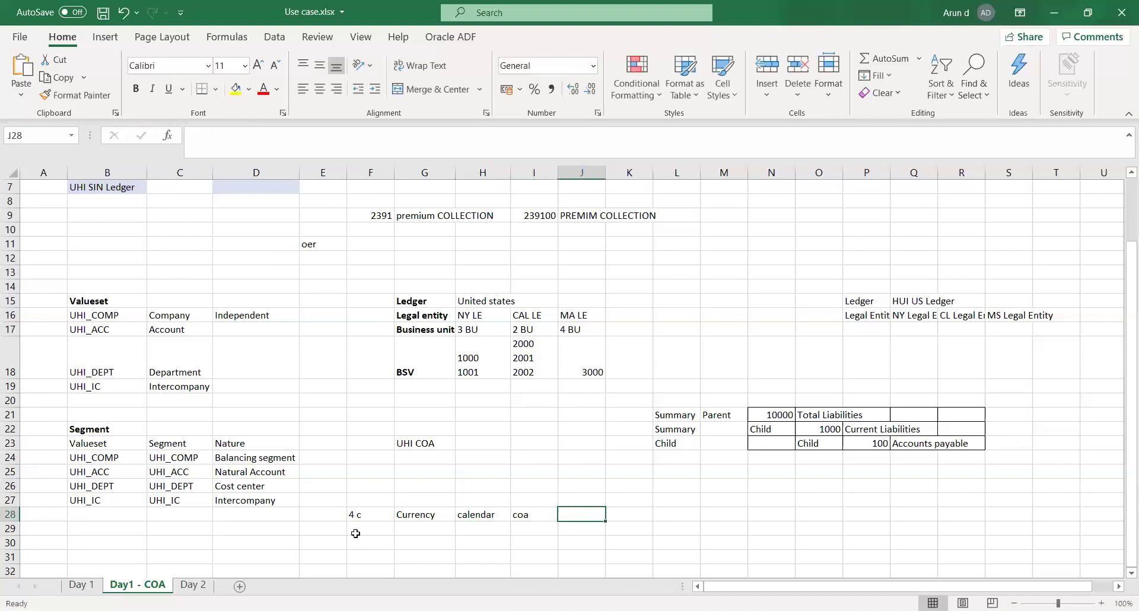
pyautogui.write('accou')
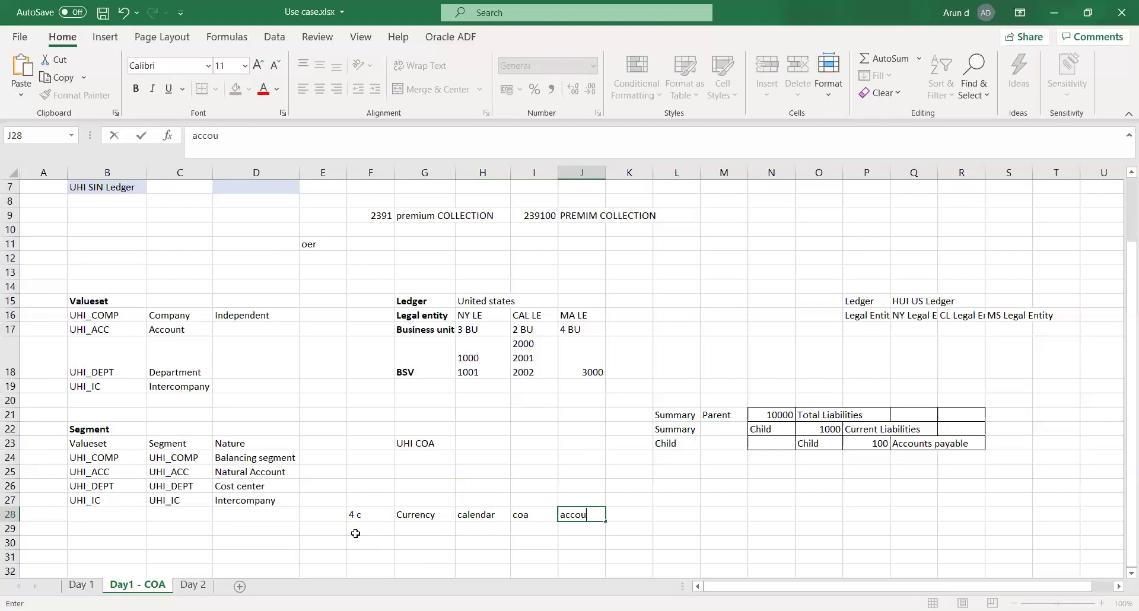
pyautogui.write('nting conventi')
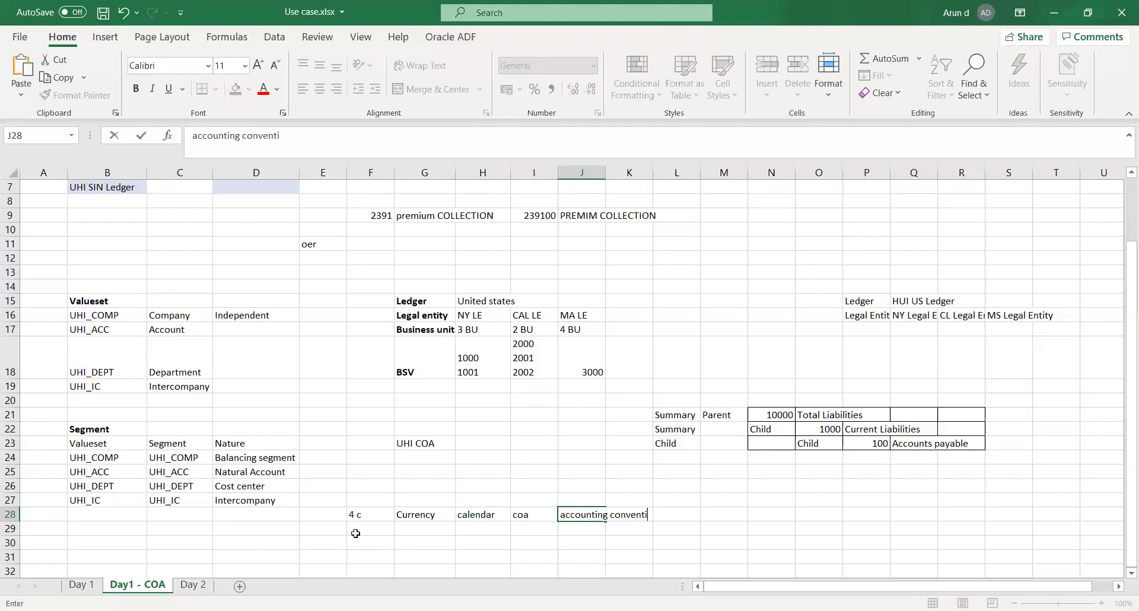
pyautogui.write('on')
pyautogui.press('Tab')
# - Make the 4 c label in F28 bold
pyautogui.press('Down')
pyautogui.press('Left')
pyautogui.press('Left')
pyautogui.press('Left')
pyautogui.press('Left')
pyautogui.press('Left')
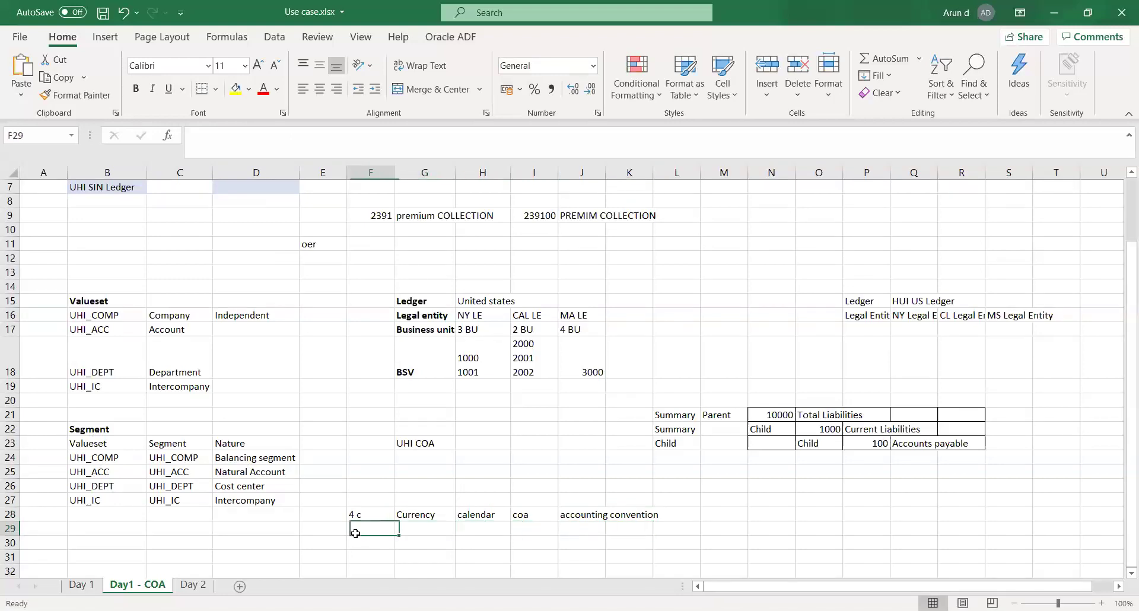
pyautogui.press('Up')
pyautogui.hotkey('ctrl', 'b')
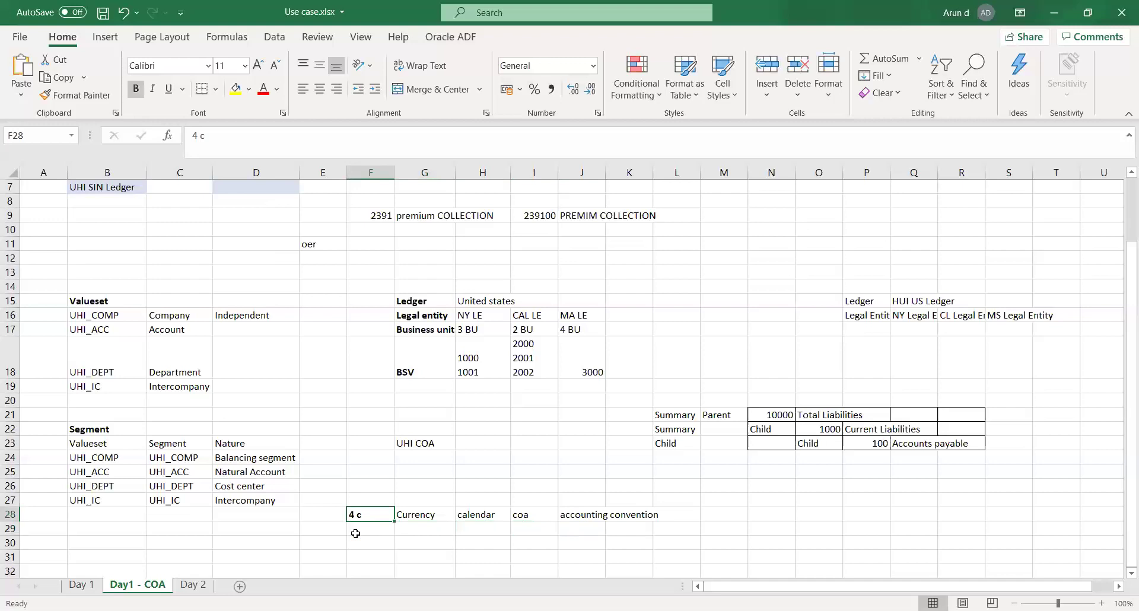
pyautogui.press('Down')
pyautogui.press('Right')
pyautogui.press('Right')
pyautogui.press('Right')
pyautogui.press('Right')
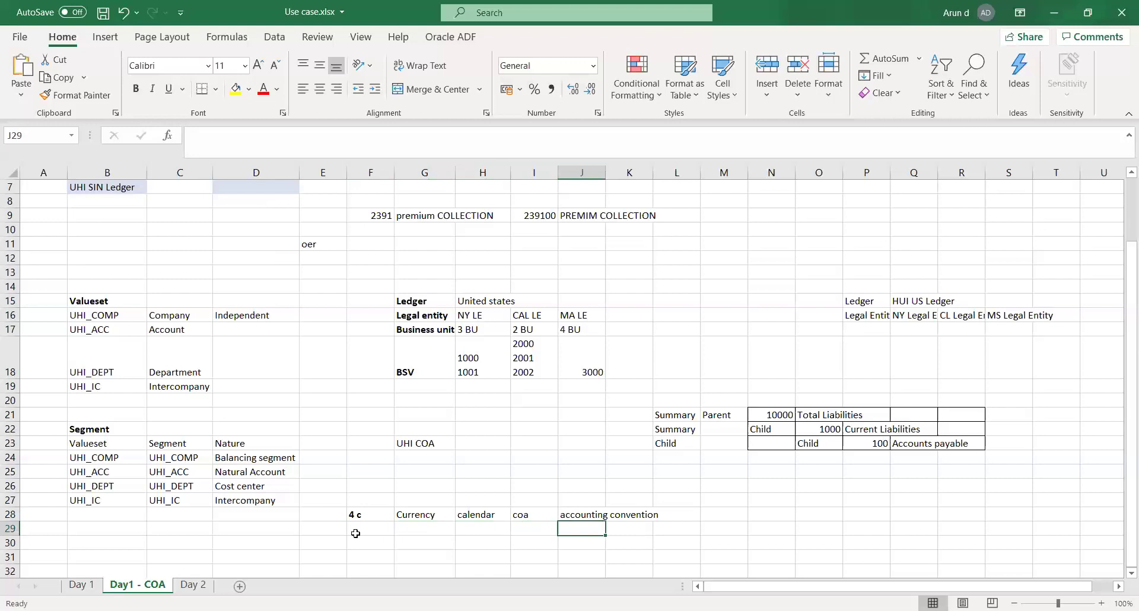
# - Enter the sample account combination 1001.2371.234.1001 in H25, below the UHI COA row
pyautogui.click(488, 472)
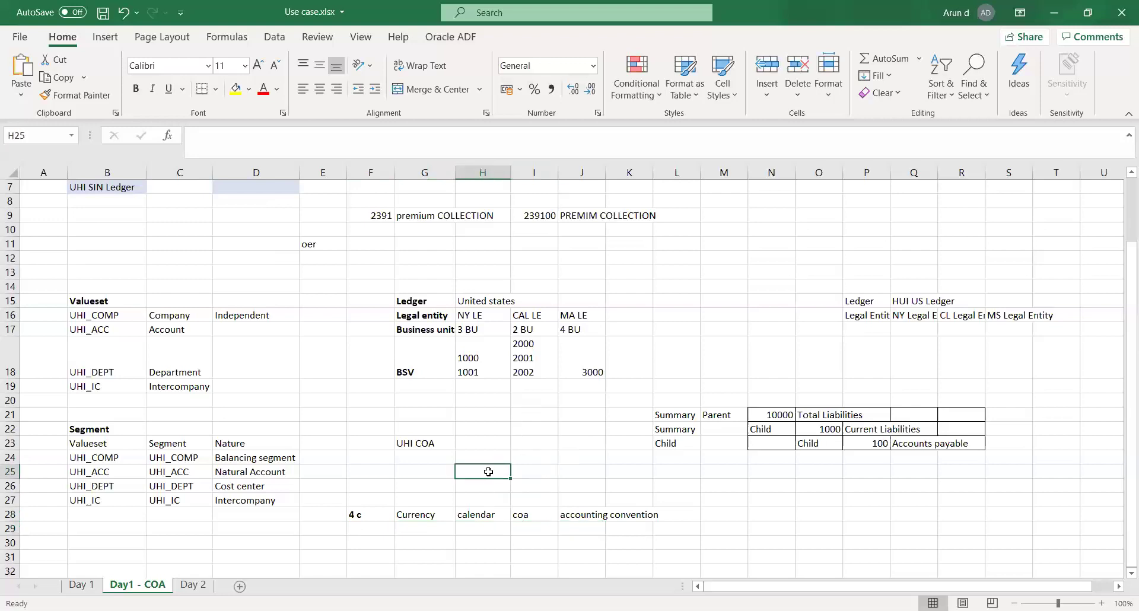
pyautogui.write('1001.2371')
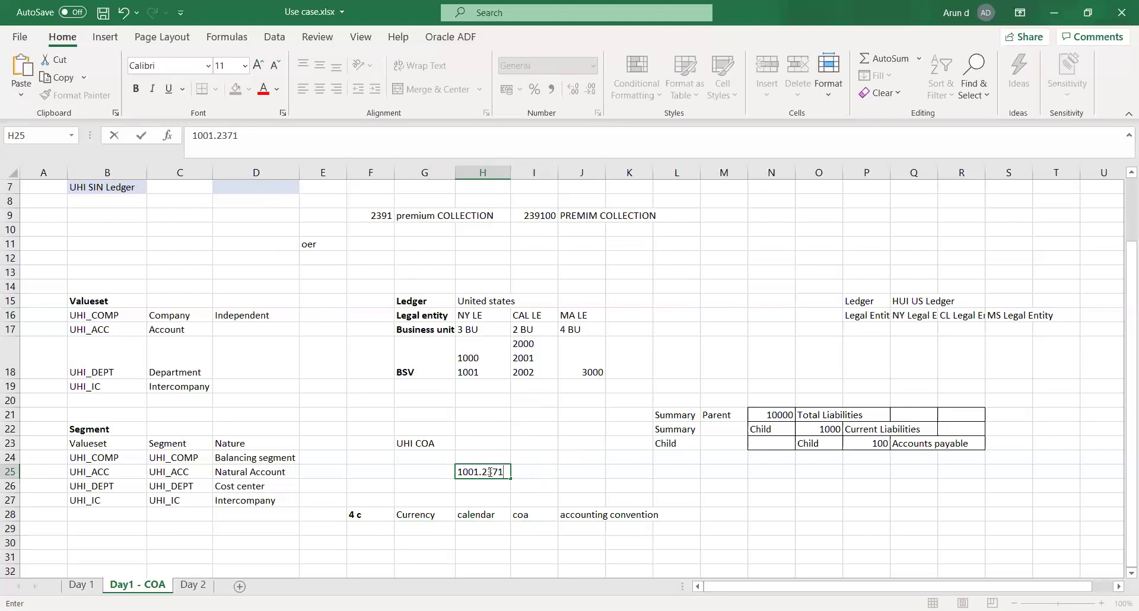
pyautogui.write('.234.1001')
pyautogui.press('Tab')
pyautogui.press('Return')
pyautogui.click(488, 471)
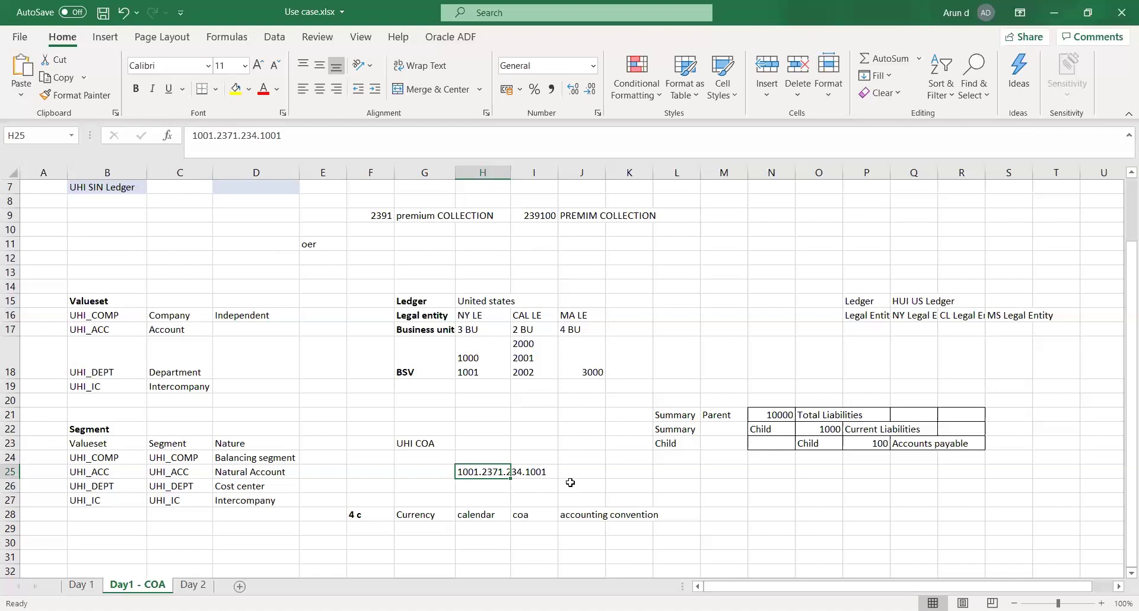
pyautogui.click(476, 488)
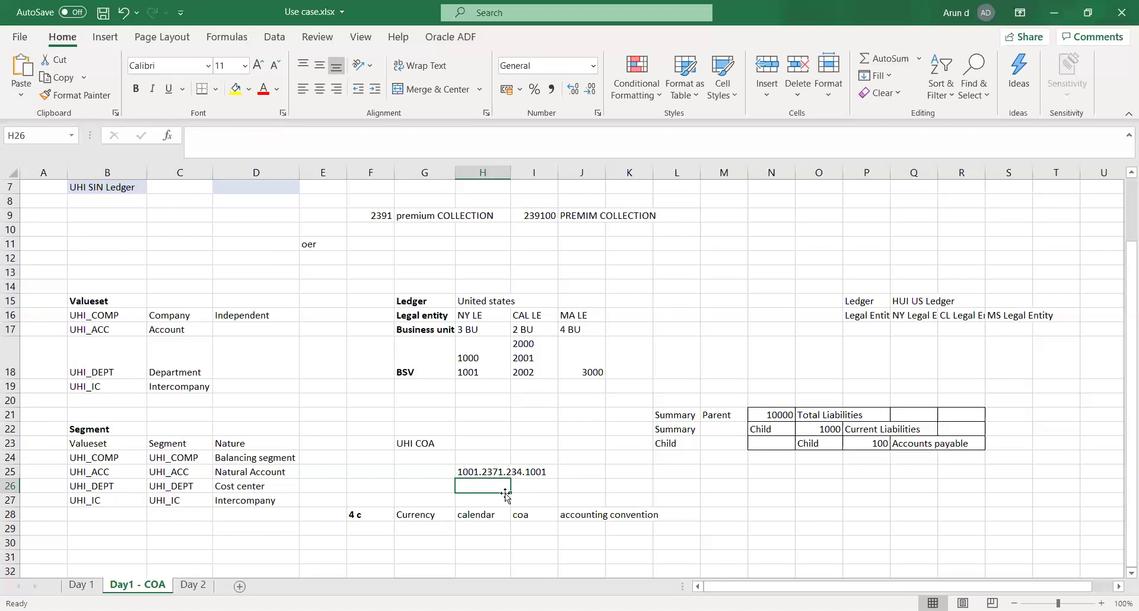
# - List Cash in J29 and Standard Acc in J30 beneath the accounting convention entry
pyautogui.click(585, 528)
pyautogui.click(589, 513)
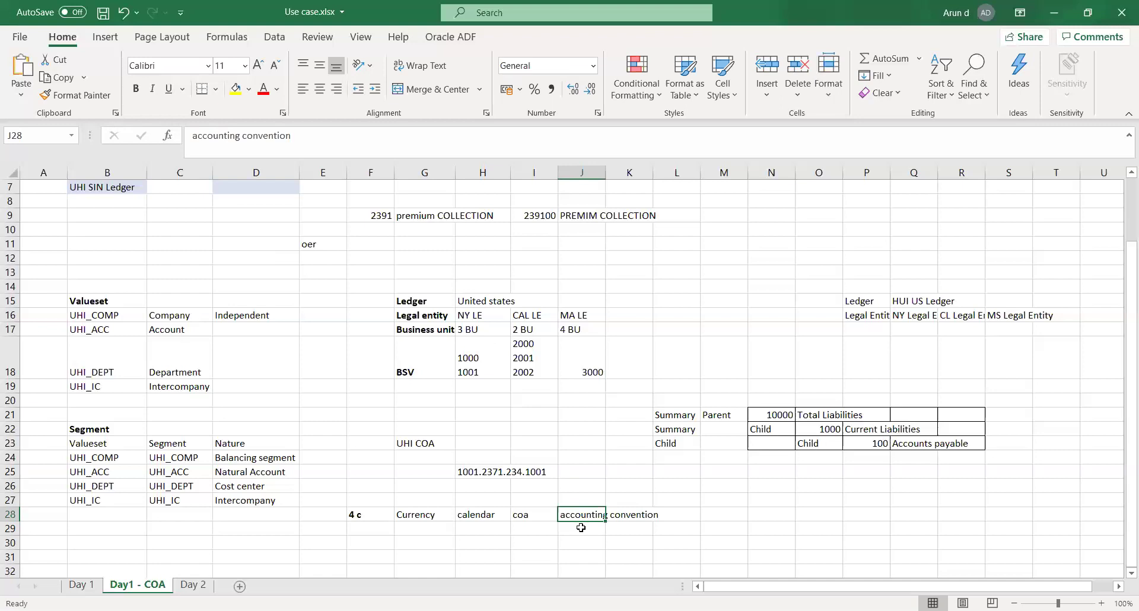
pyautogui.click(581, 528)
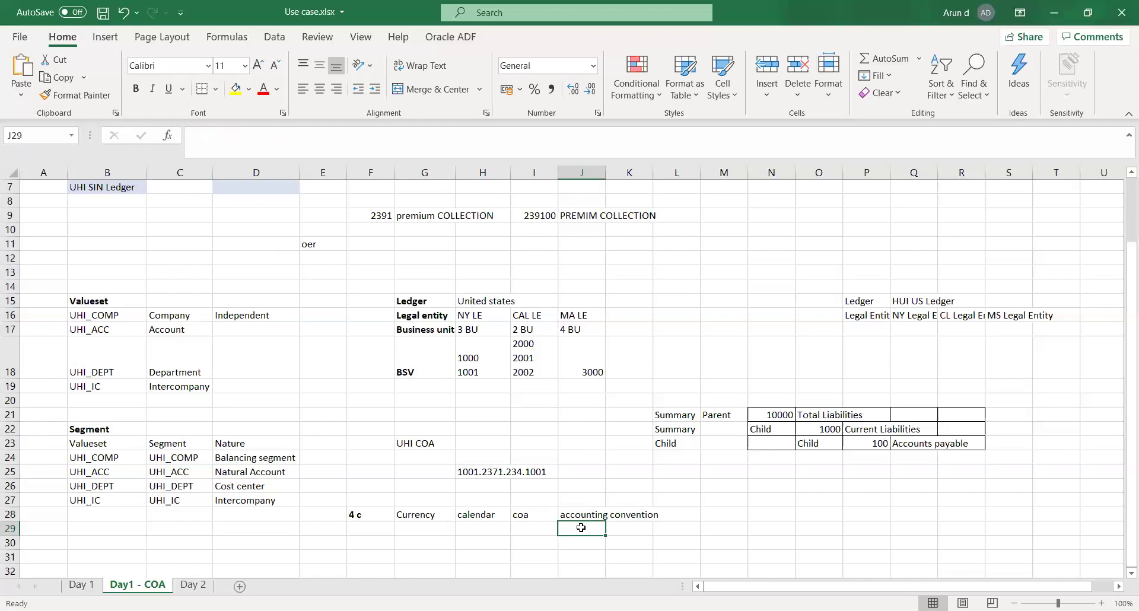
pyautogui.write('Cash')
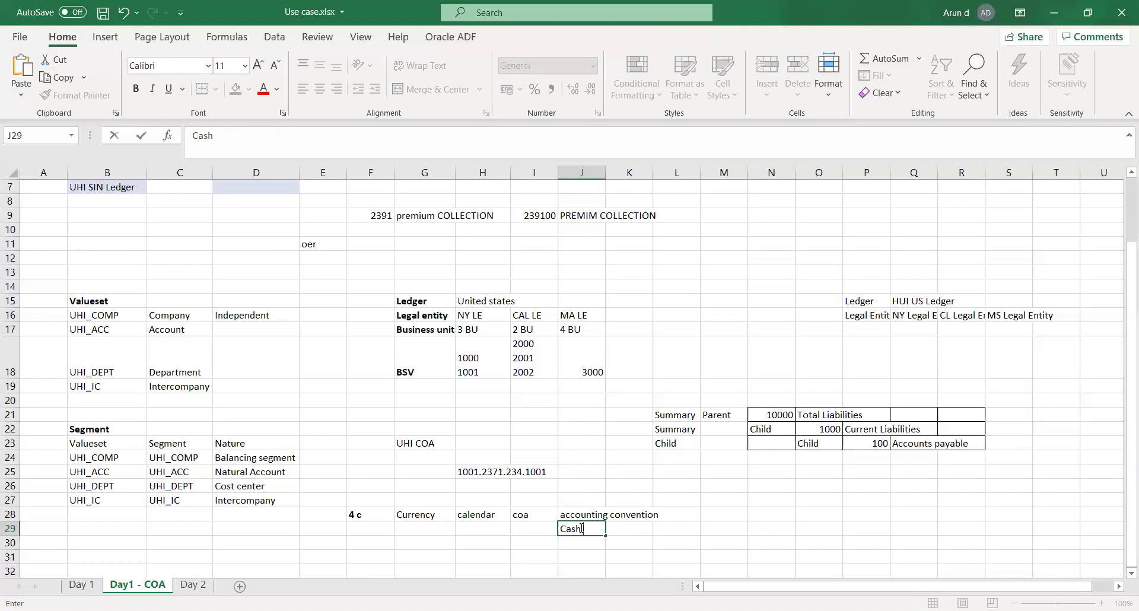
pyautogui.press('Return')
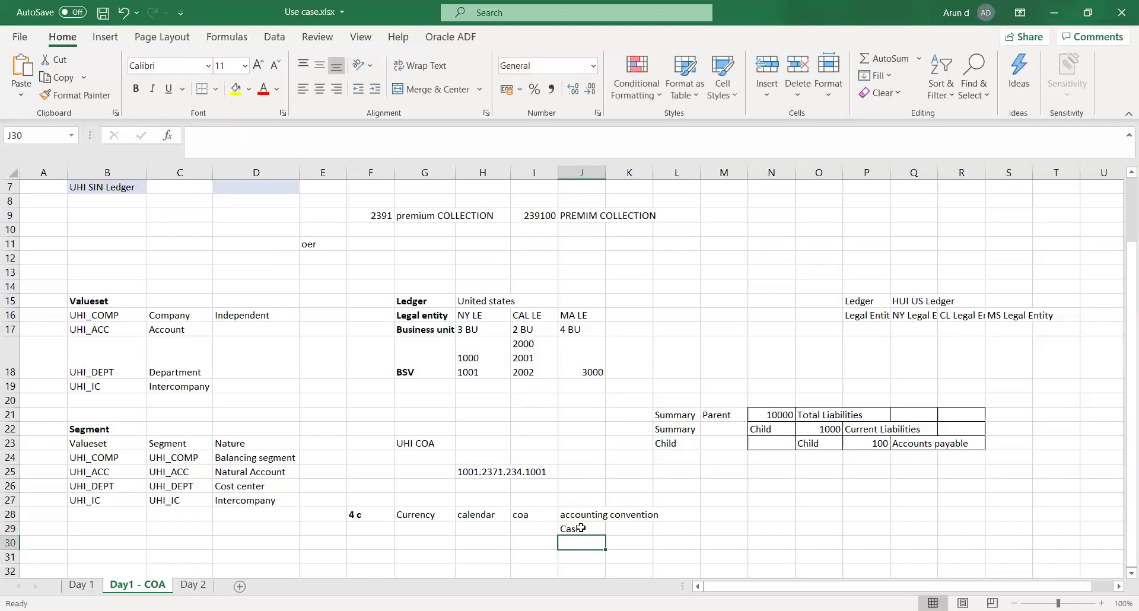
pyautogui.write('STandard Acc')
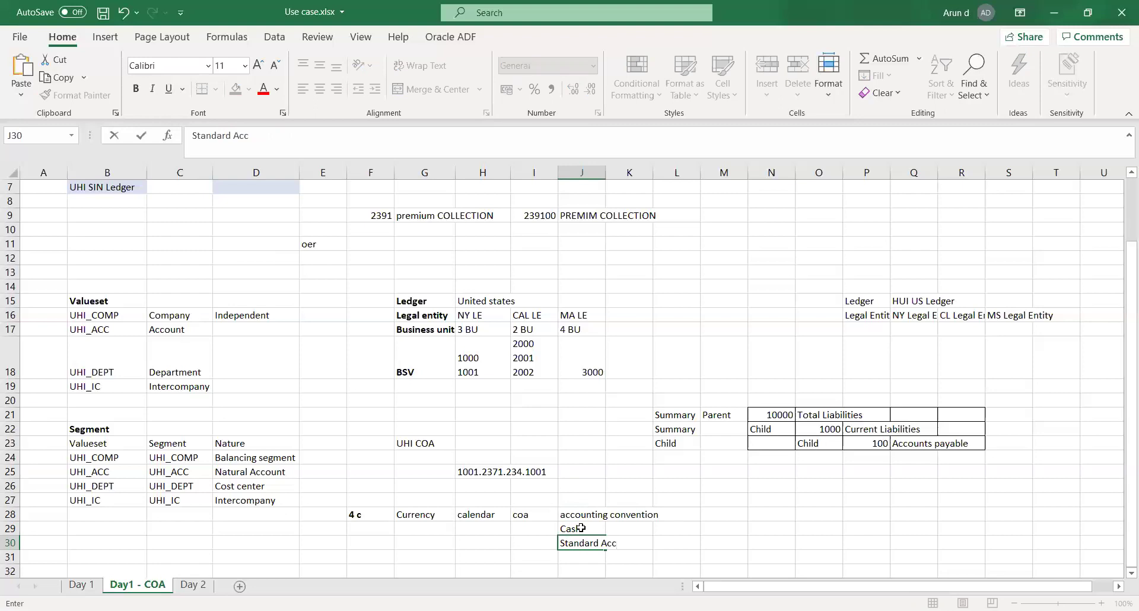
pyautogui.press('Tab')
pyautogui.press('Up')
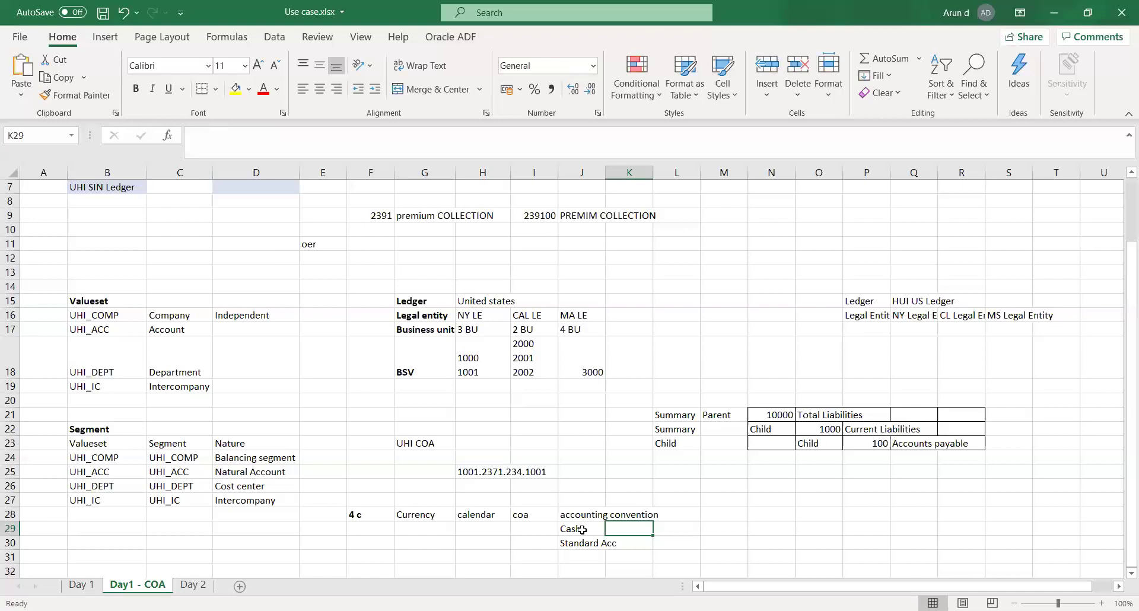
# - Enter a note starting with Pay in K30, beside the Standard Acc entry
pyautogui.click(590, 529)
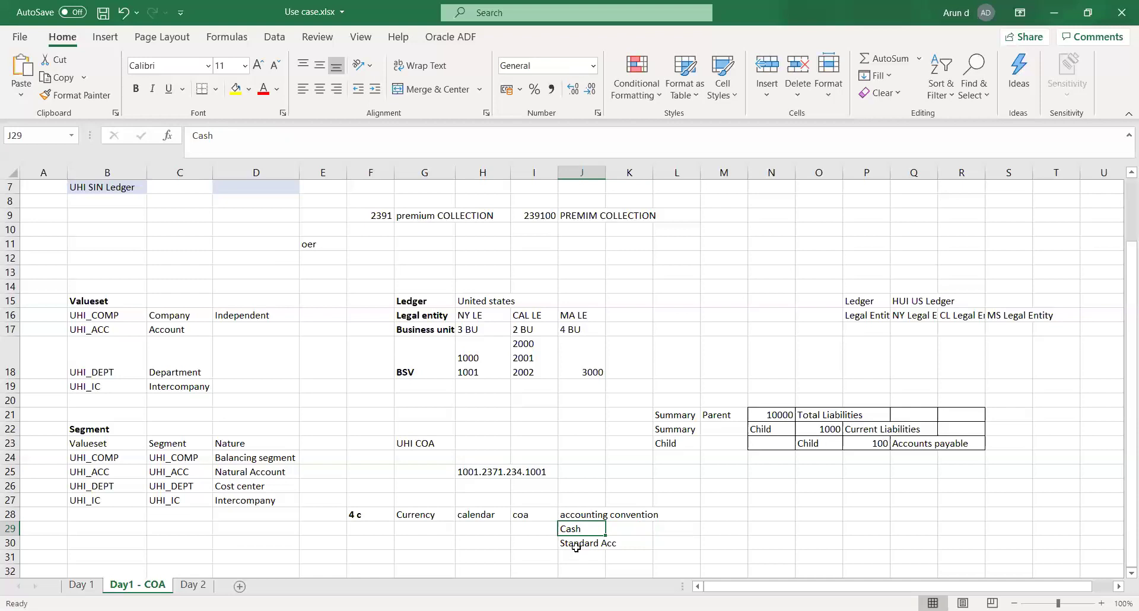
pyautogui.click(576, 544)
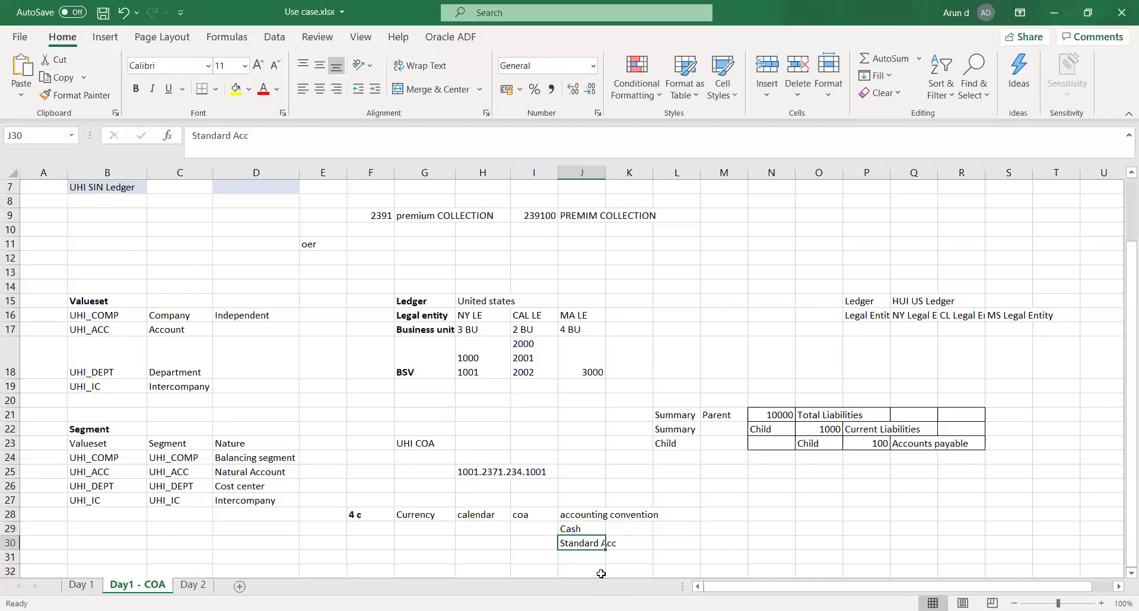
pyautogui.click(656, 547)
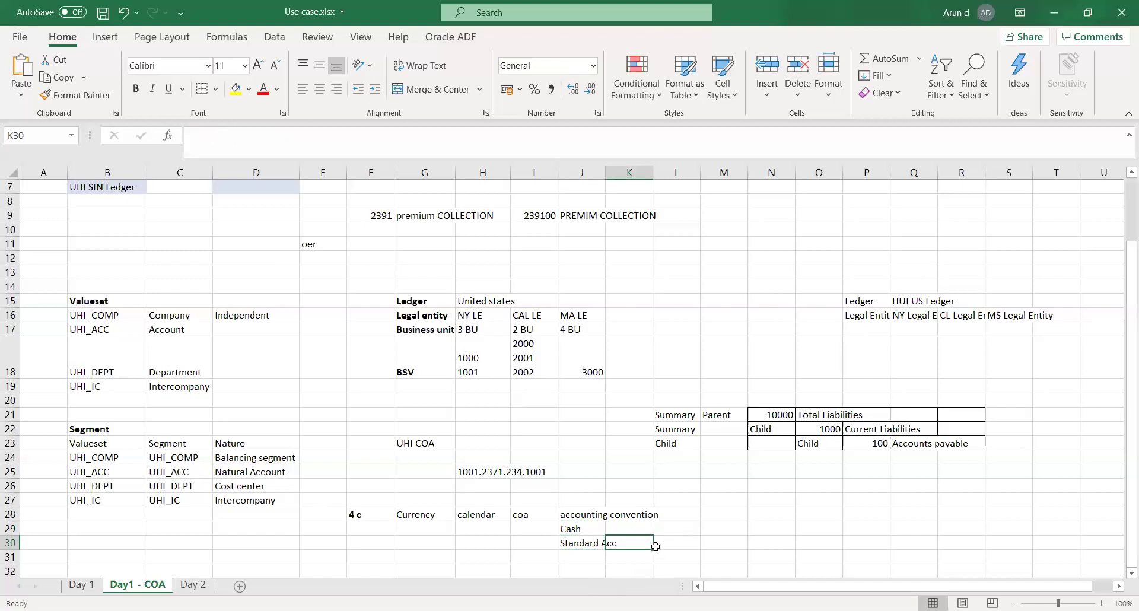
pyautogui.write('Pay')
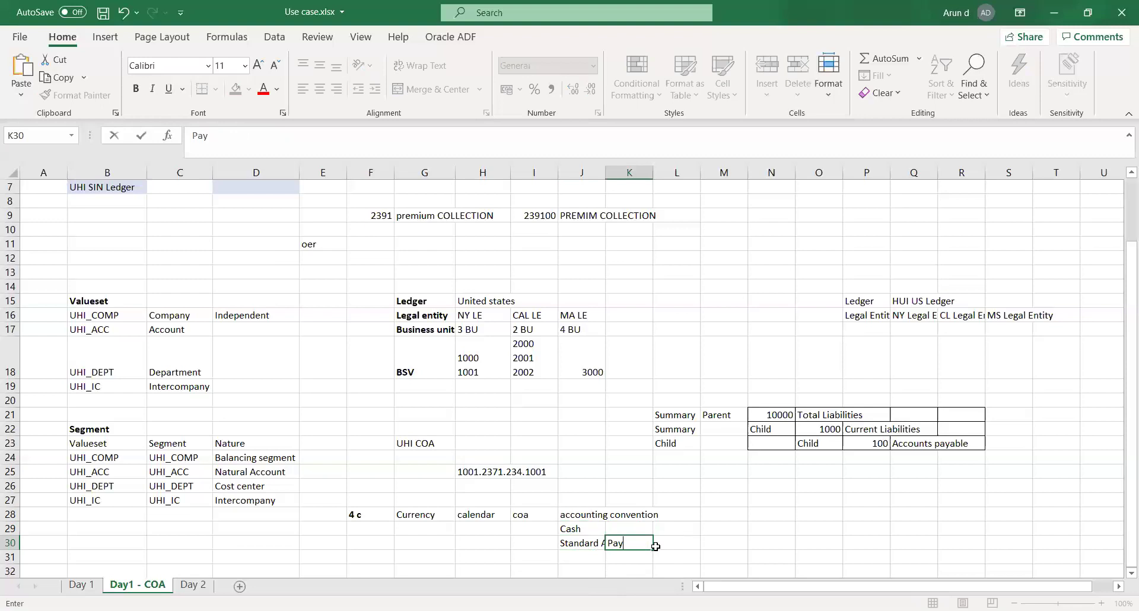
# - Complete the entry "Payment terms" in K30 beside Standard Acc and enter "30 days" in L30
pyautogui.write('ment terms')
pyautogui.press('Tab')
pyautogui.write('3')
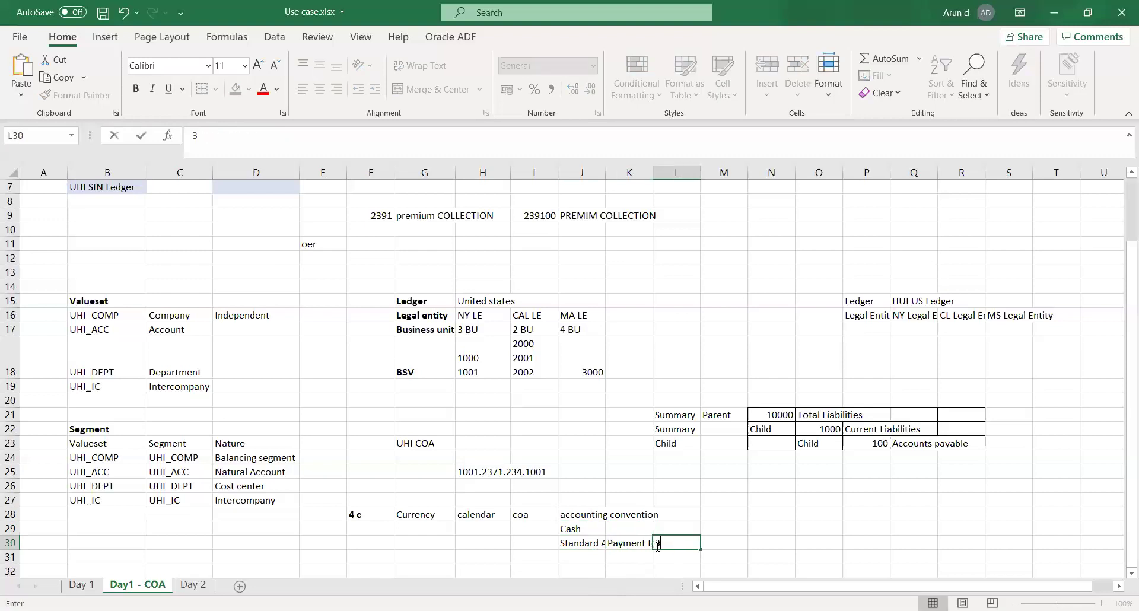
pyautogui.write('0 days')
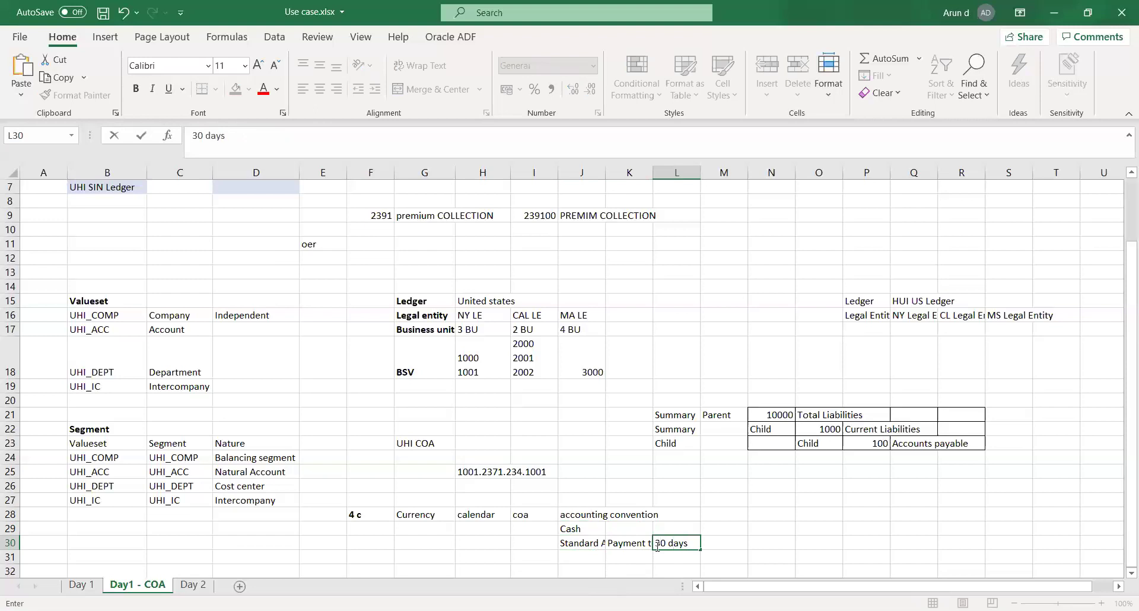
pyautogui.press('Tab')
pyautogui.press('Left')
pyautogui.press('Left')
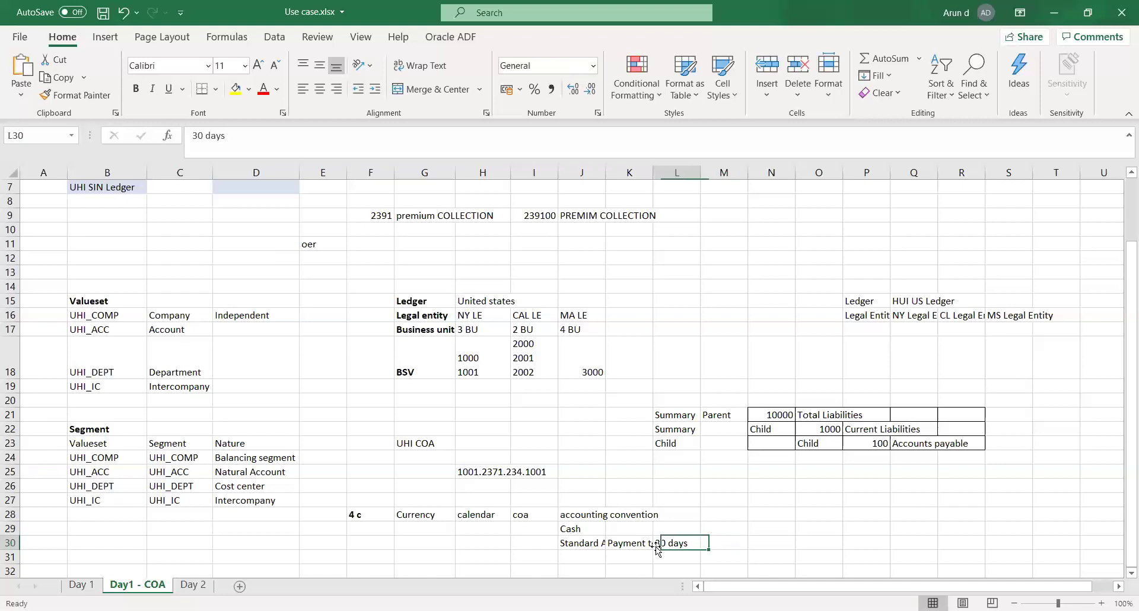
pyautogui.click(656, 548)
pyautogui.press('Left')
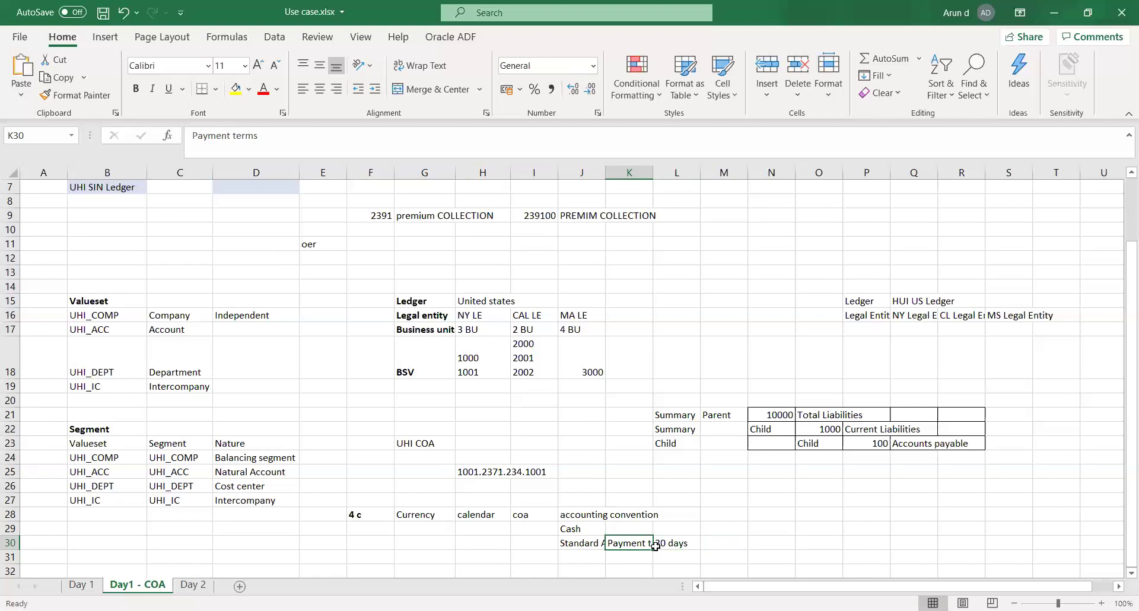
pyautogui.click(657, 548)
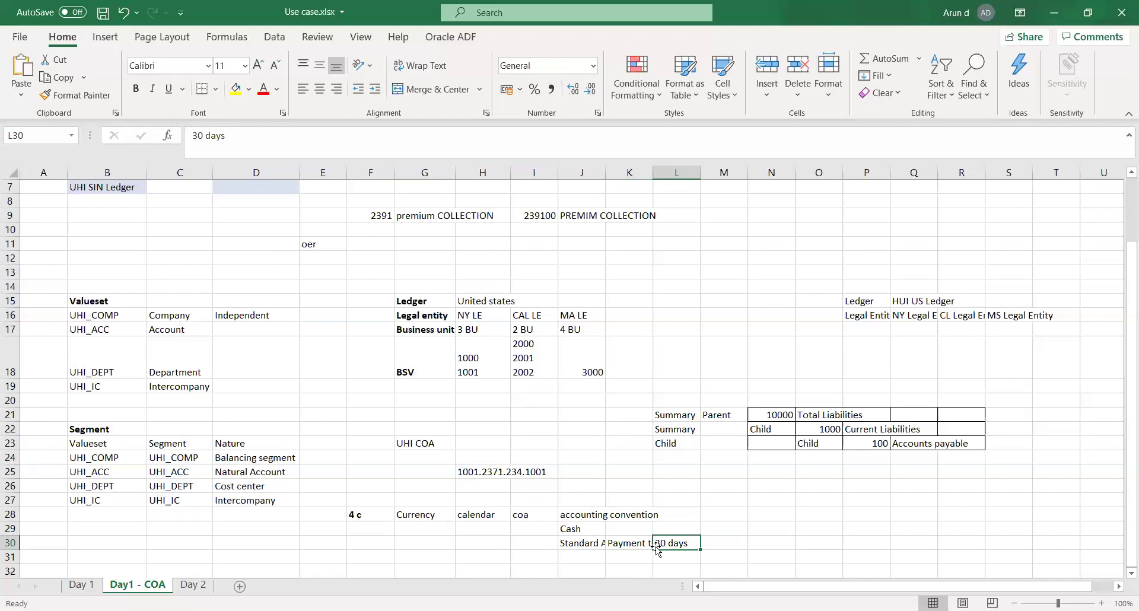
pyautogui.press('Left')
pyautogui.press('Left')
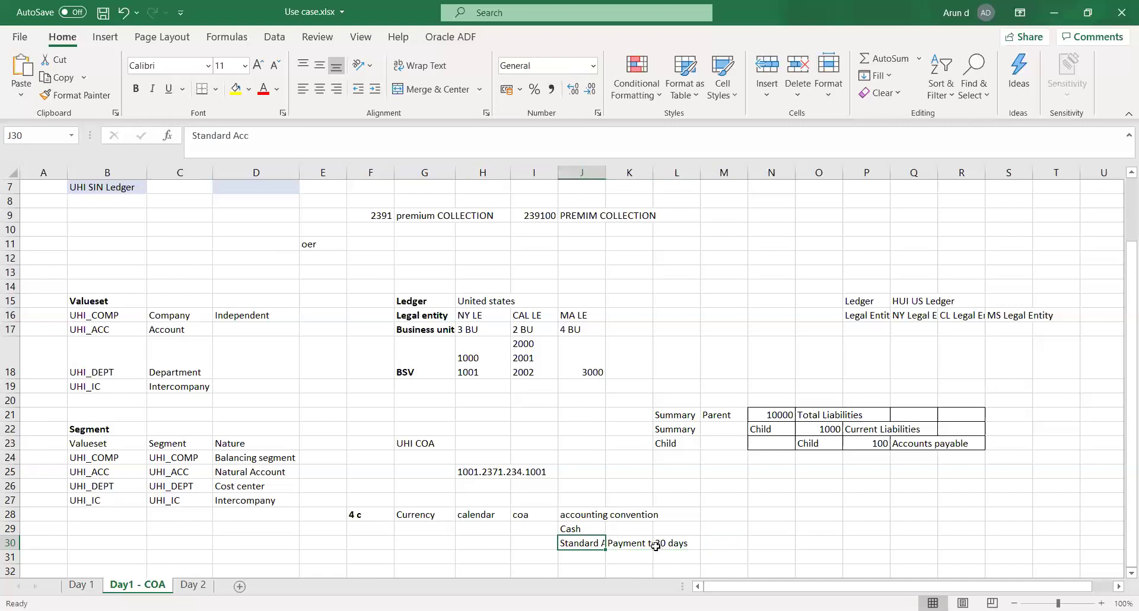
# - Enter "REQ" in J32 and "PO" in K32, below the accounting convention notes
pyautogui.press('Down')
pyautogui.press('Down')
pyautogui.press('Down')
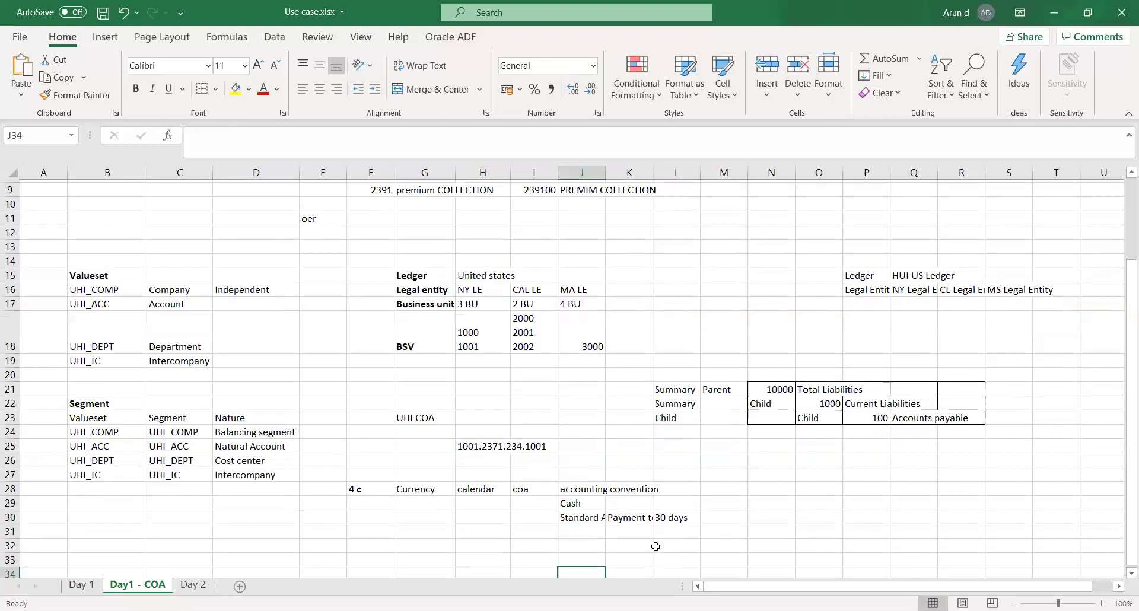
pyautogui.press('Up')
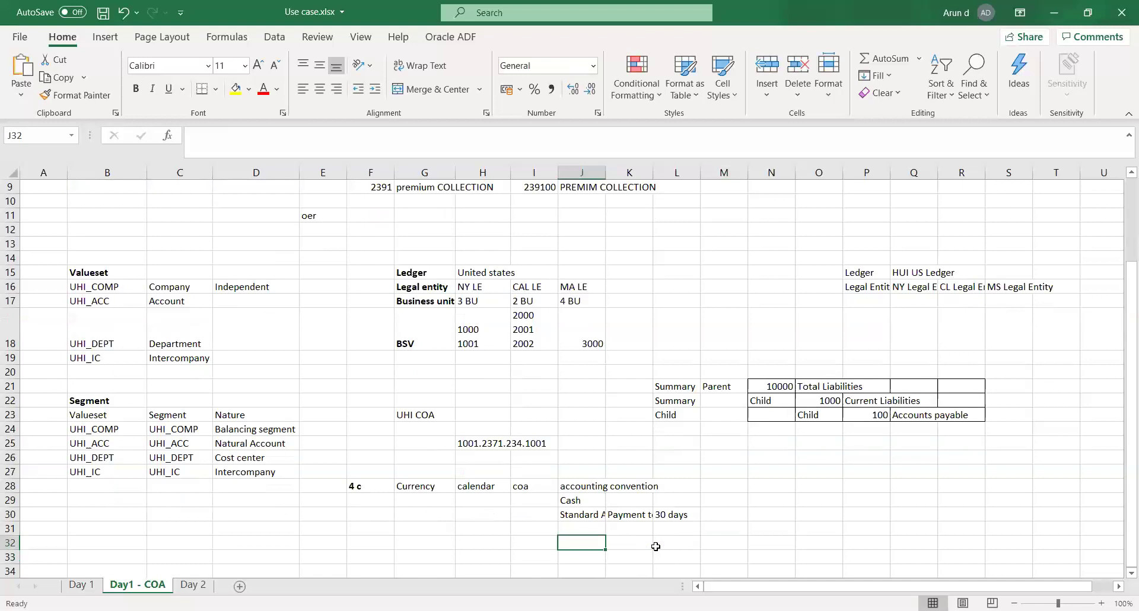
pyautogui.write('P')
pyautogui.press('BackSpace')
pyautogui.press('BackSpace')
pyautogui.write('REQ')
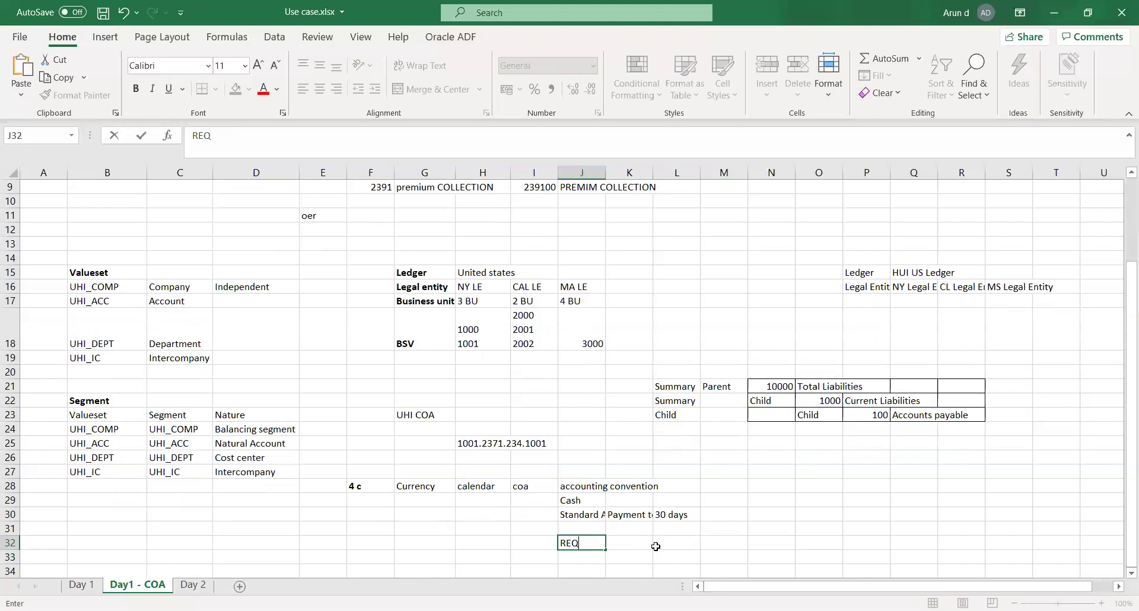
pyautogui.press('Tab')
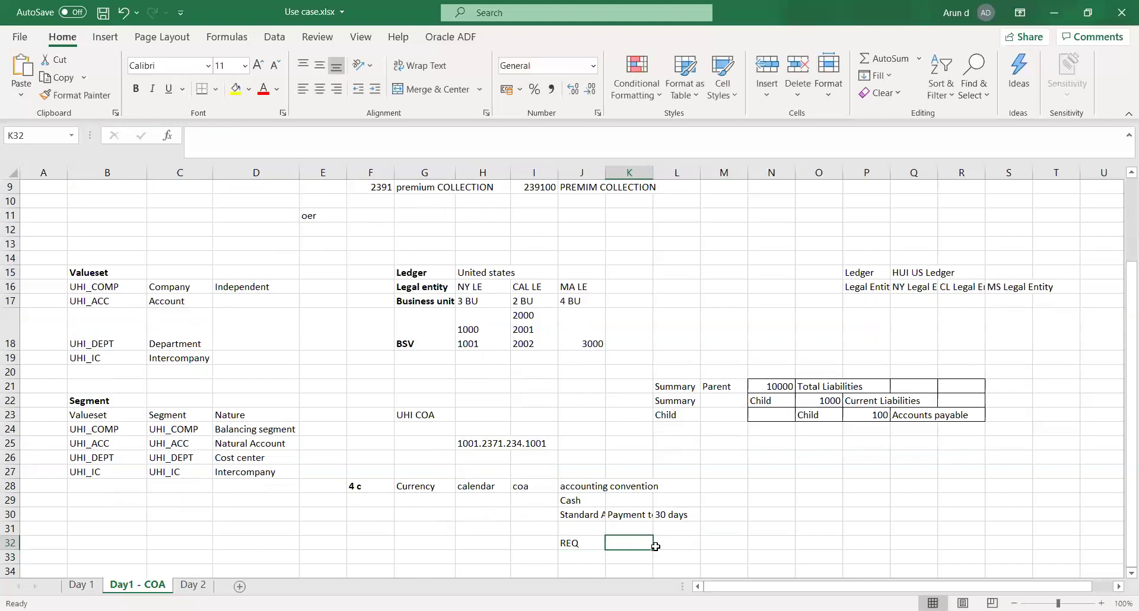
pyautogui.write('PO')
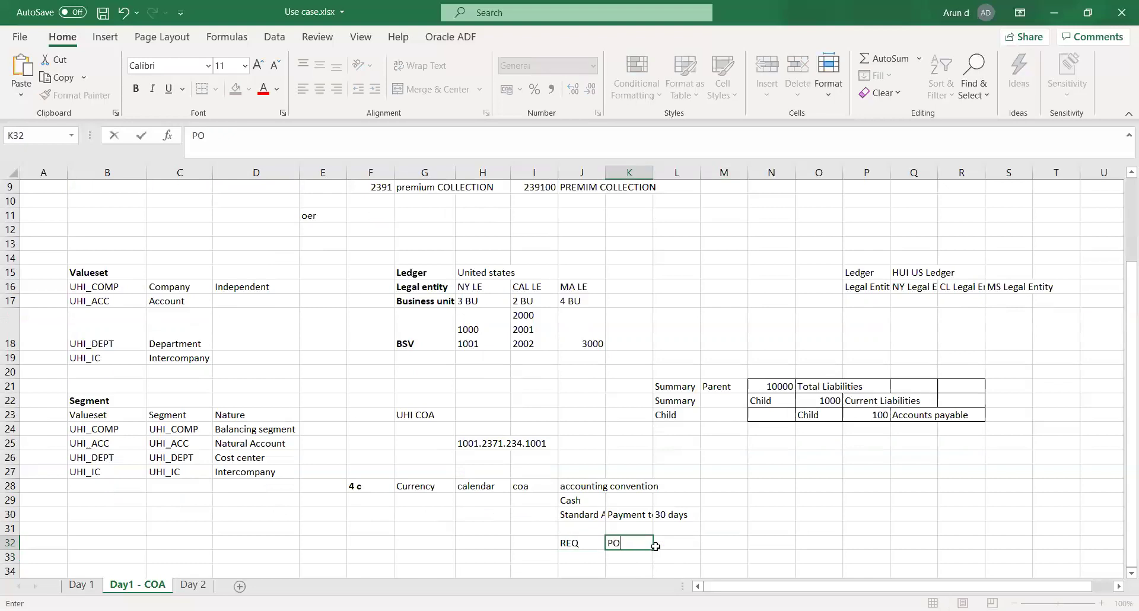
pyautogui.press('Tab')
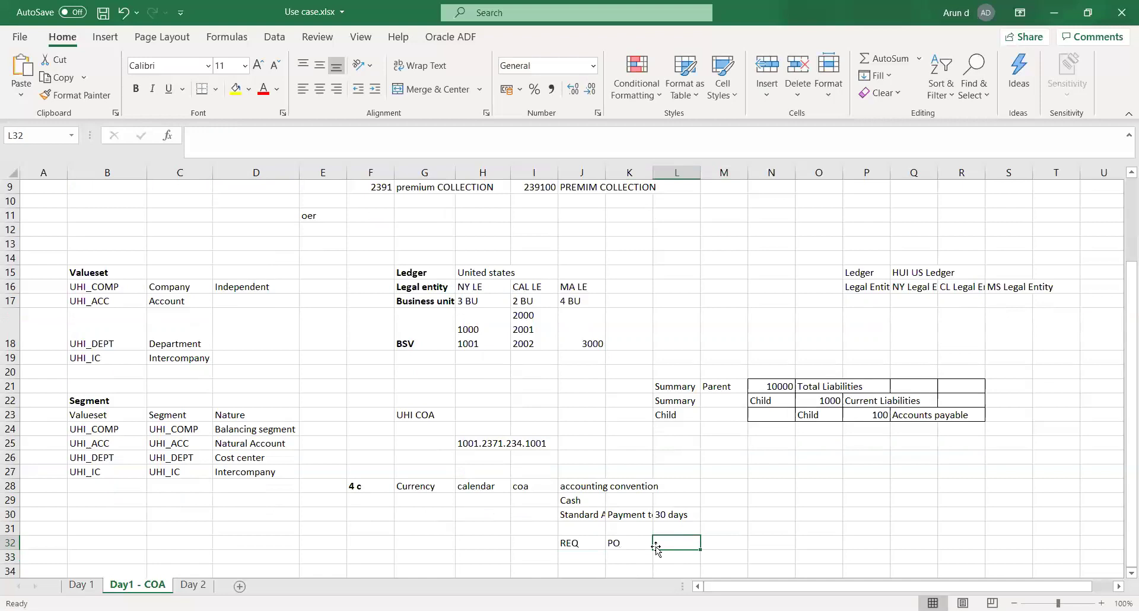
# - Enter "Item 10" in K33, directly under the PO heading
pyautogui.press('Down')
pyautogui.press('Left')
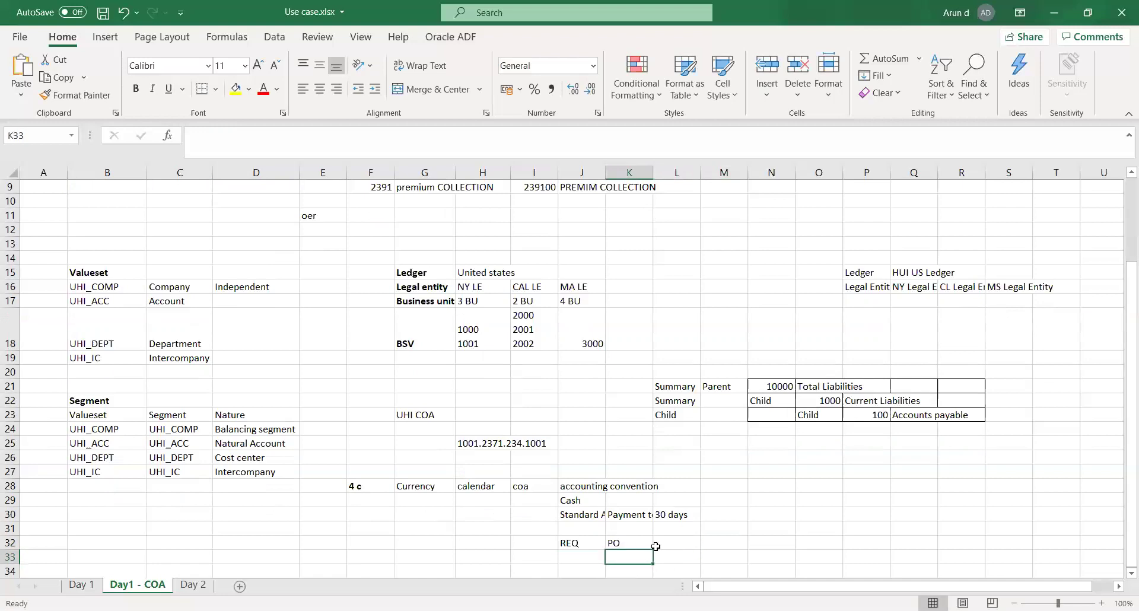
pyautogui.write('Item')
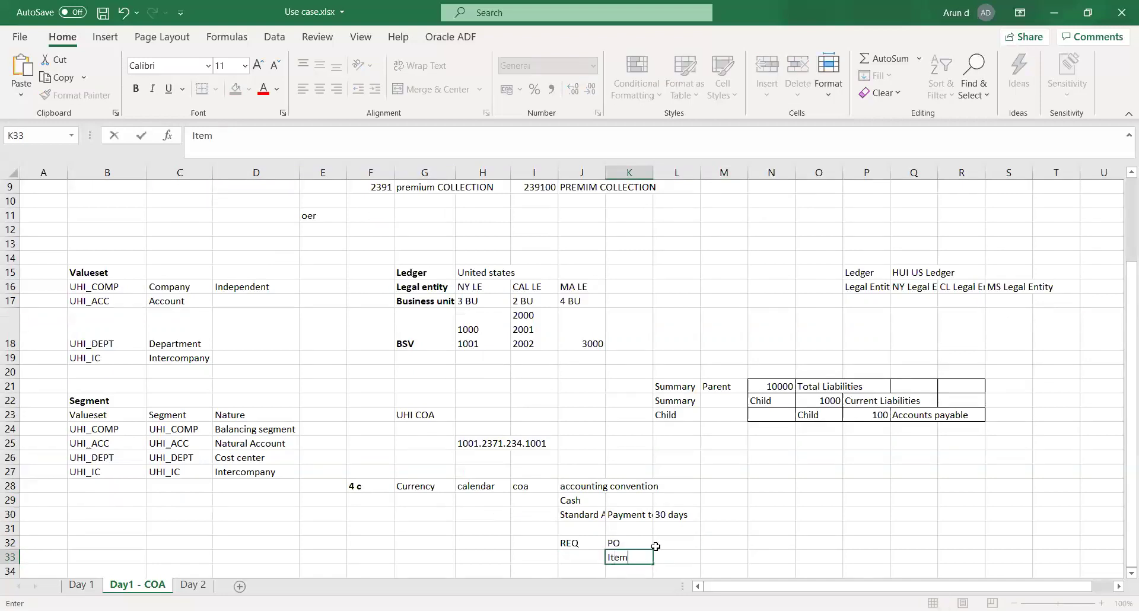
pyautogui.write(' 10')
pyautogui.press('Tab')
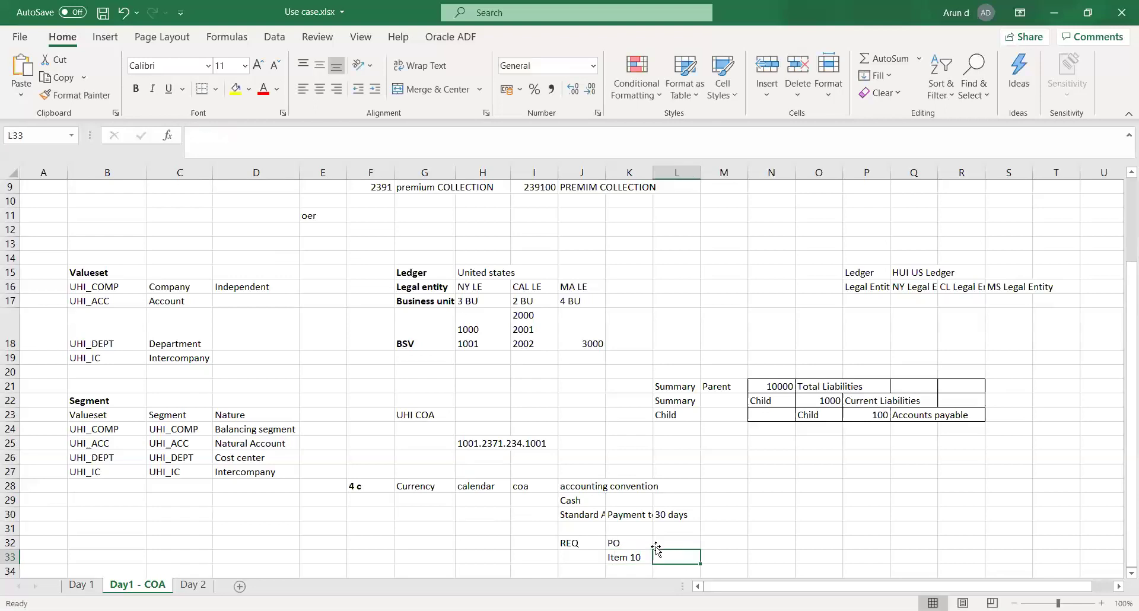
# - Enter the date 04-Oct in K34, below the Item 10 entry
pyautogui.press('Down')
pyautogui.press('Left')
pyautogui.press('Down')
pyautogui.press('Up')
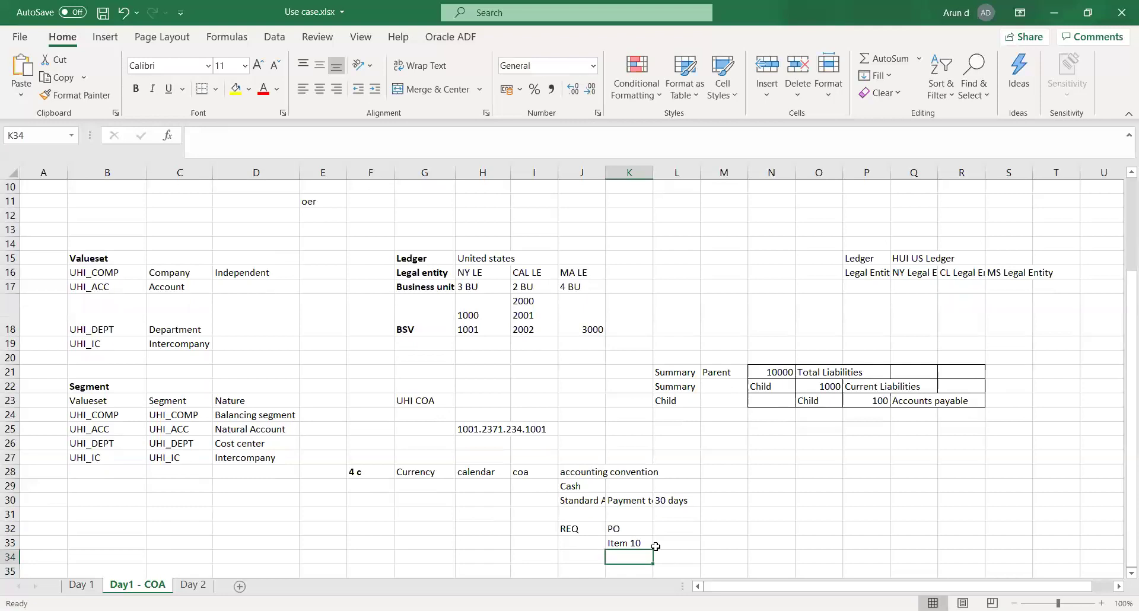
pyautogui.write('04-Oct')
pyautogui.press('Tab')
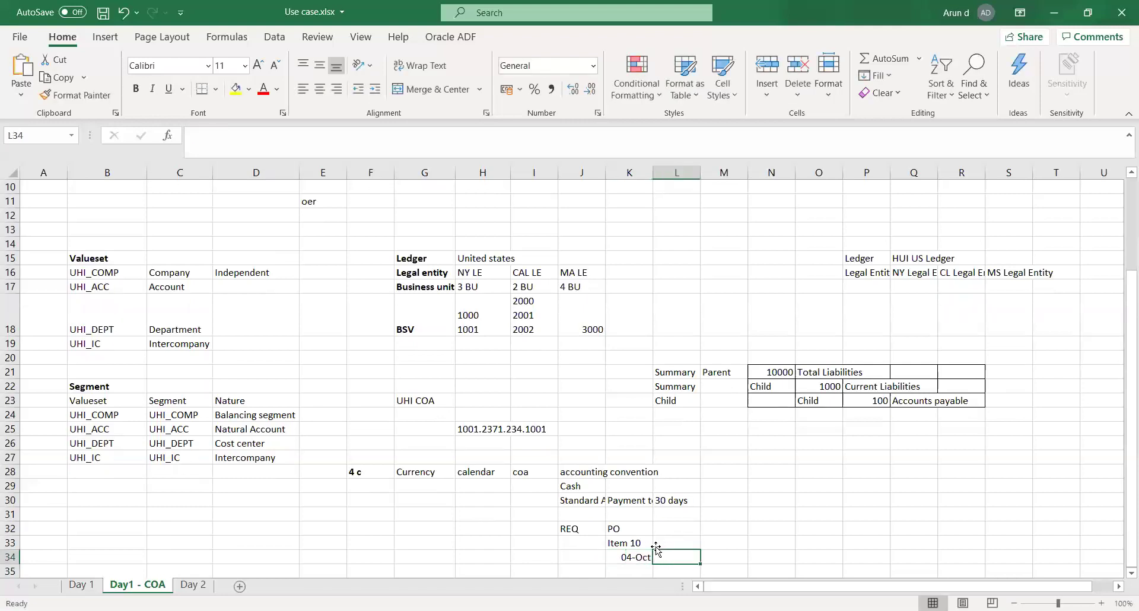
# - Enter the date 10-Oct in K35, below the first date under PO
pyautogui.press('Up')
pyautogui.press('Down')
pyautogui.press('Down')
pyautogui.press('Left')
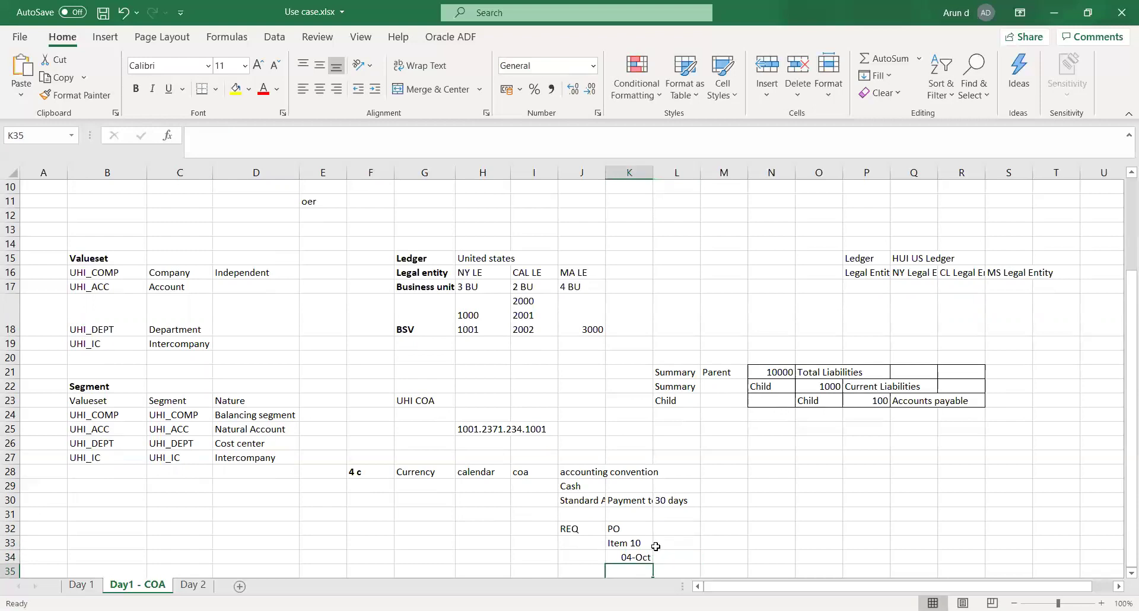
pyautogui.write('10-OCT')
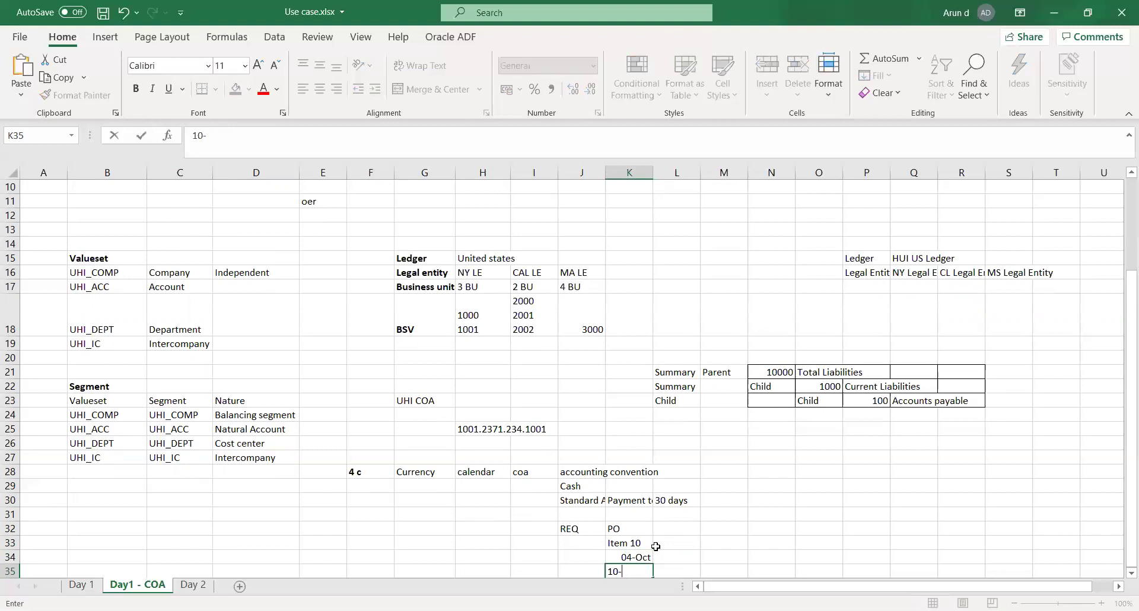
pyautogui.press('Right')
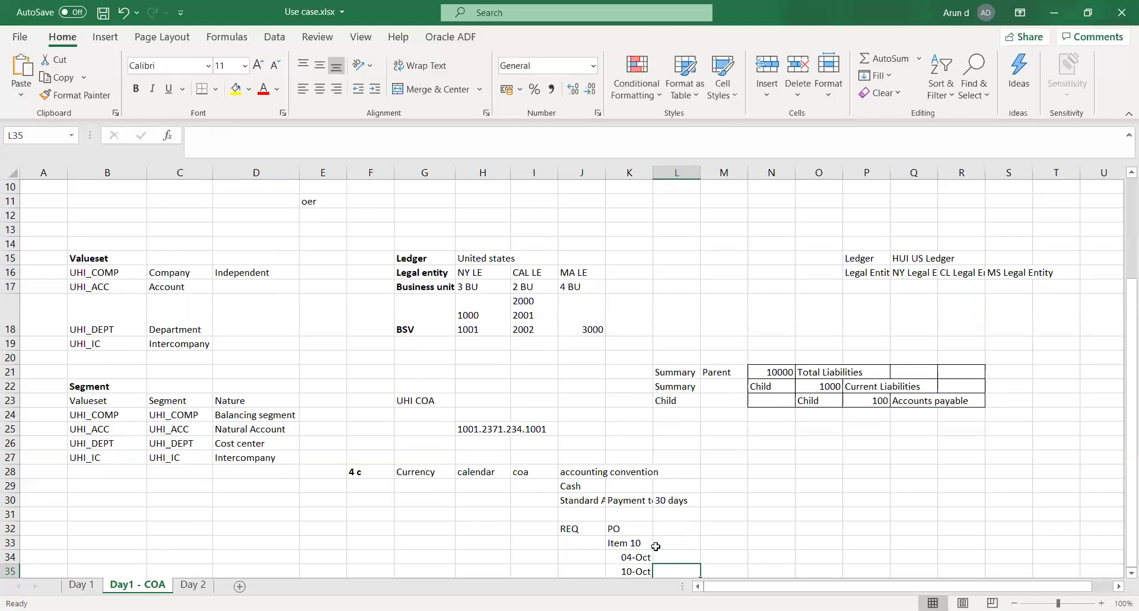
# - Enter the quantity 8 in J35, next to the 10-Oct date
pyautogui.press('Left')
pyautogui.press('Left')
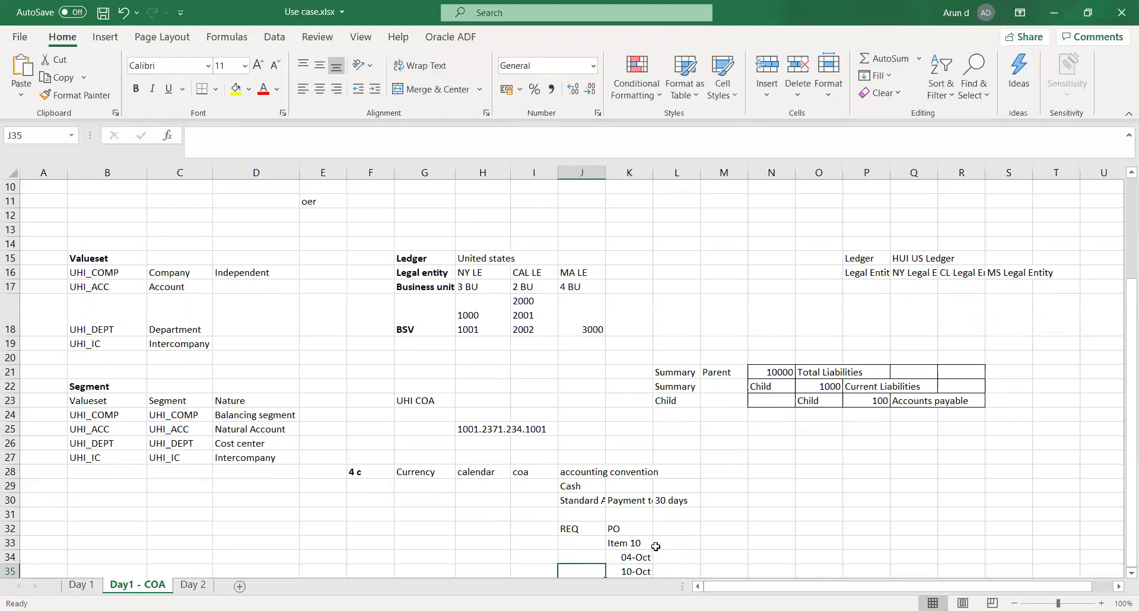
pyautogui.write('8')
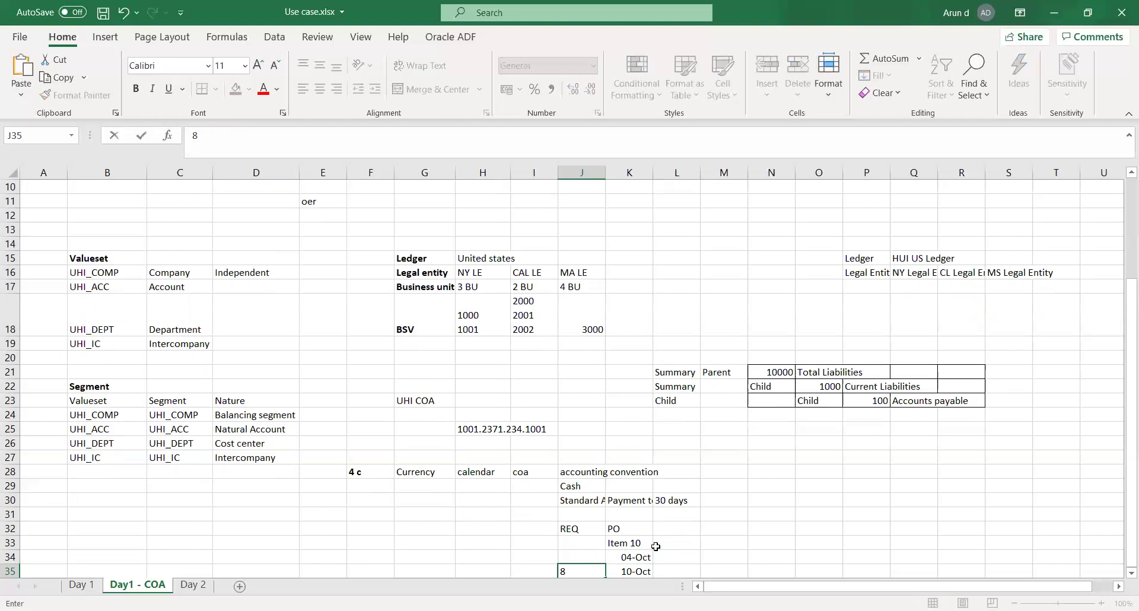
pyautogui.press('Return')
pyautogui.press('Up')
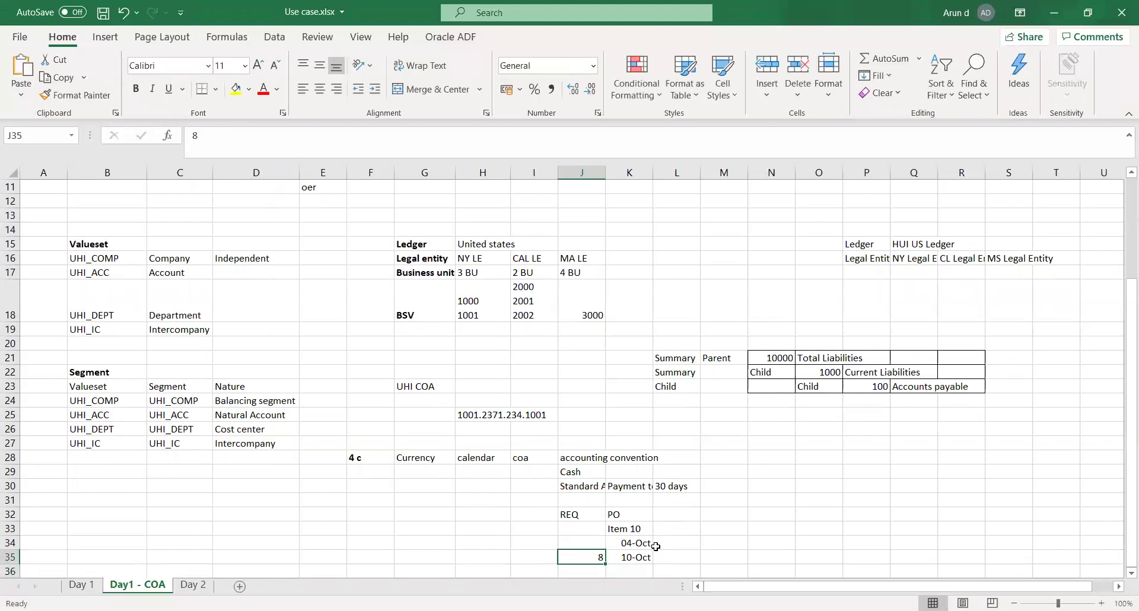
pyautogui.press('Down')
pyautogui.press('Right')
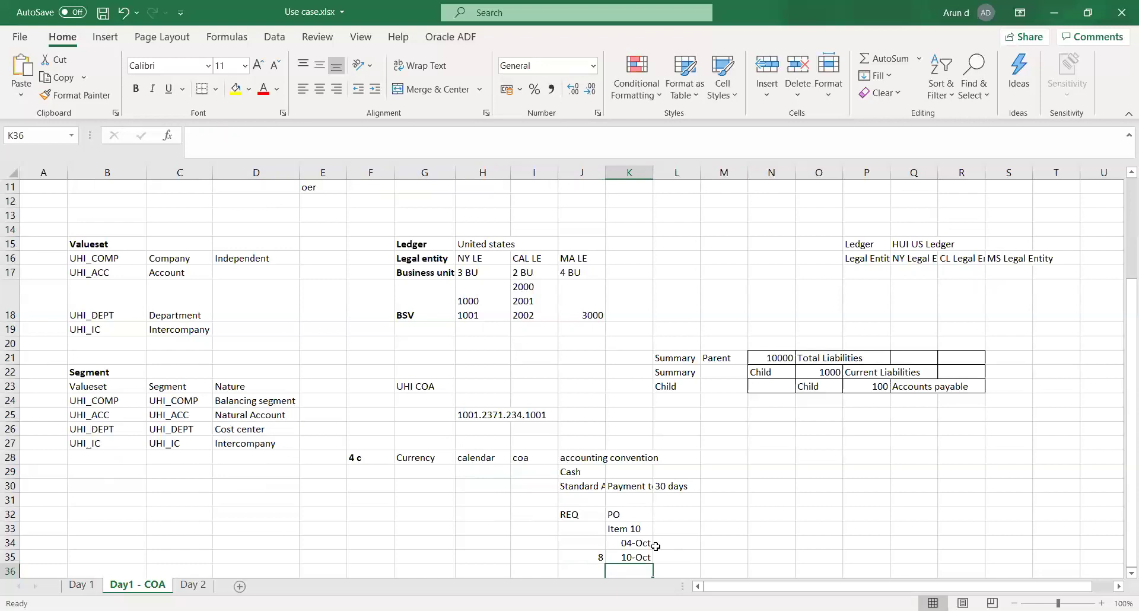
pyautogui.press('Up')
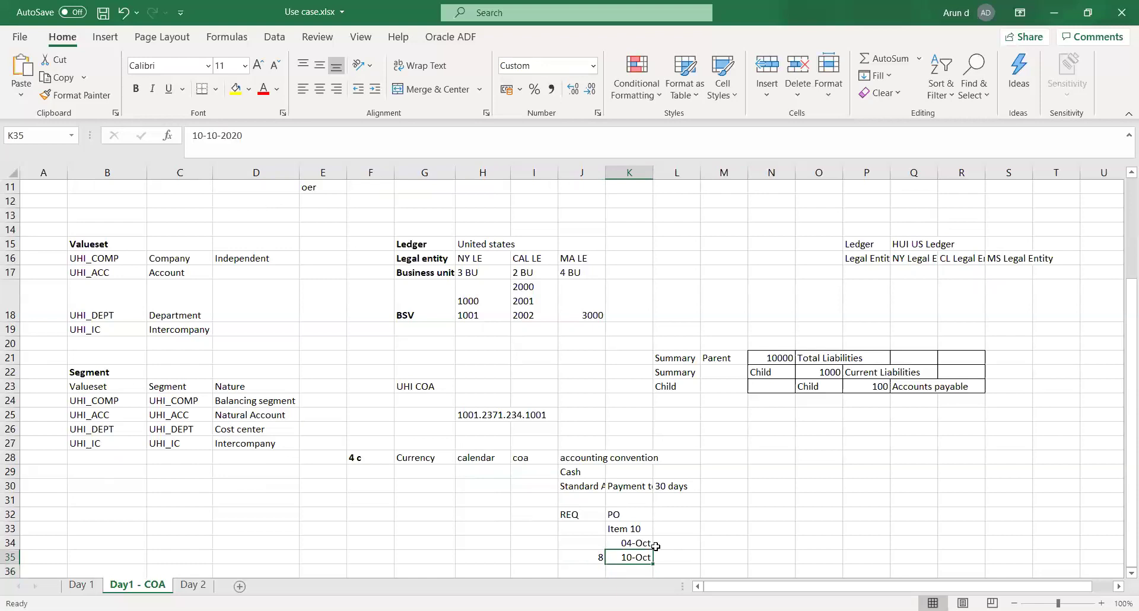
pyautogui.press('Down')
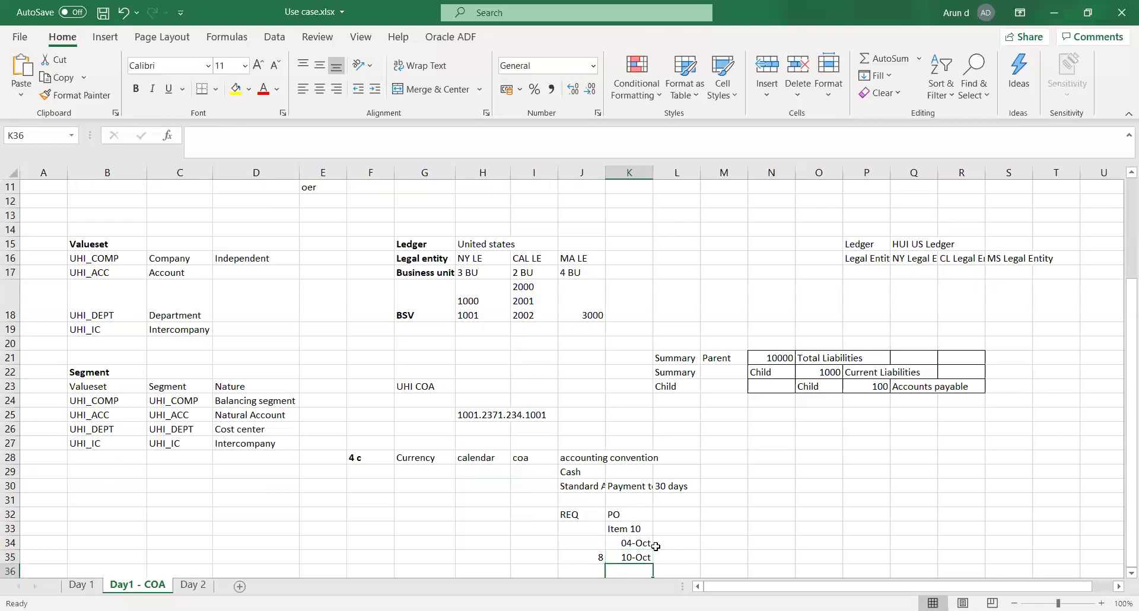
pyautogui.press('Up')
pyautogui.press('Down')
pyautogui.press('Up')
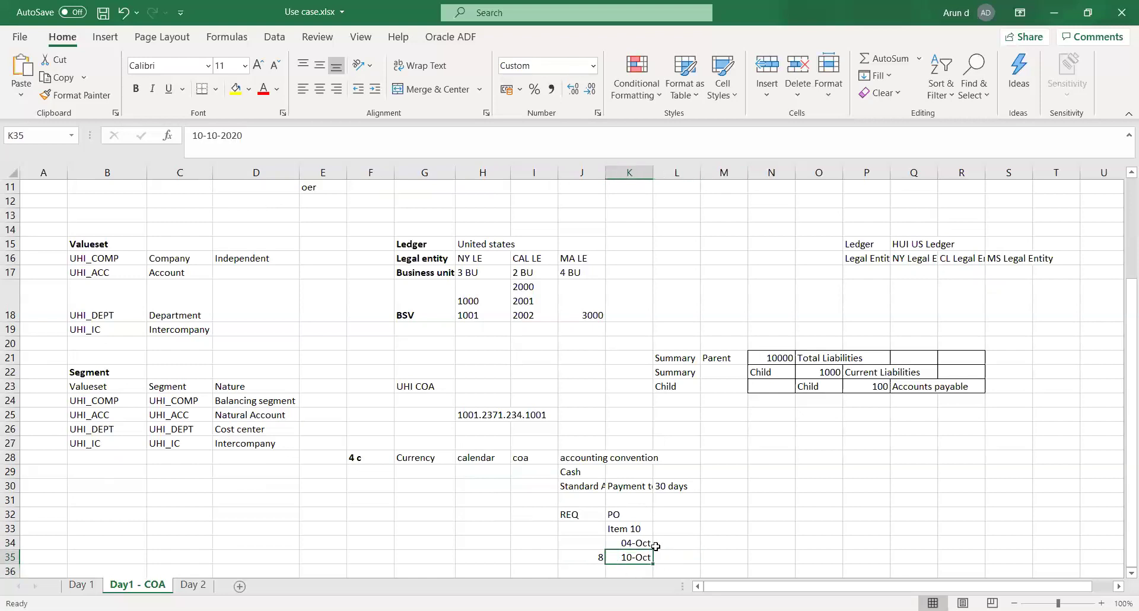
pyautogui.press('Up')
pyautogui.press('Right')
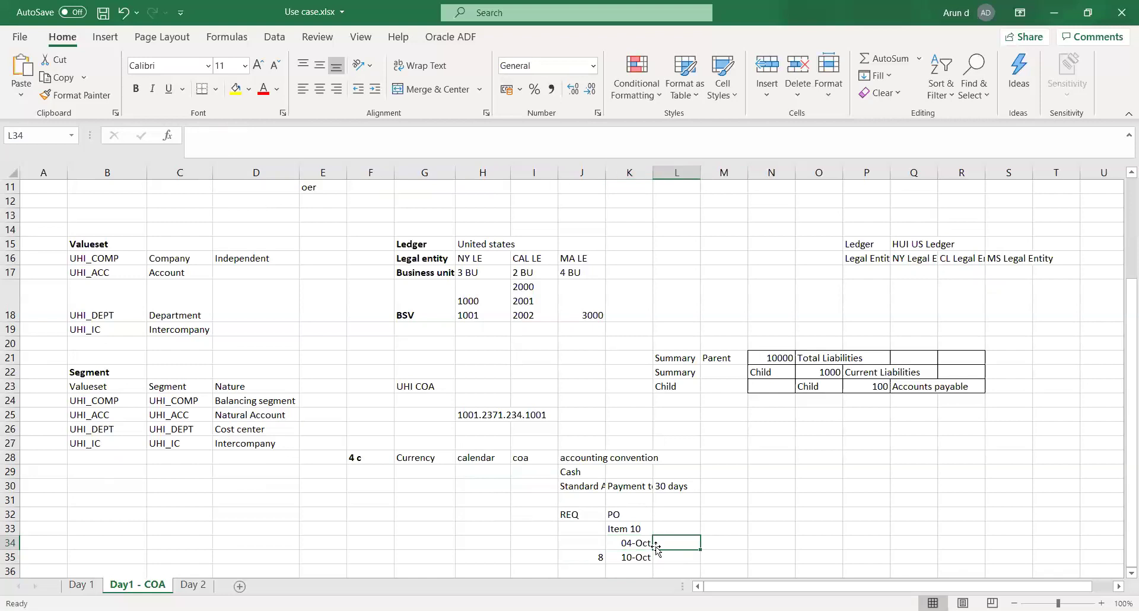
pyautogui.press('Down')
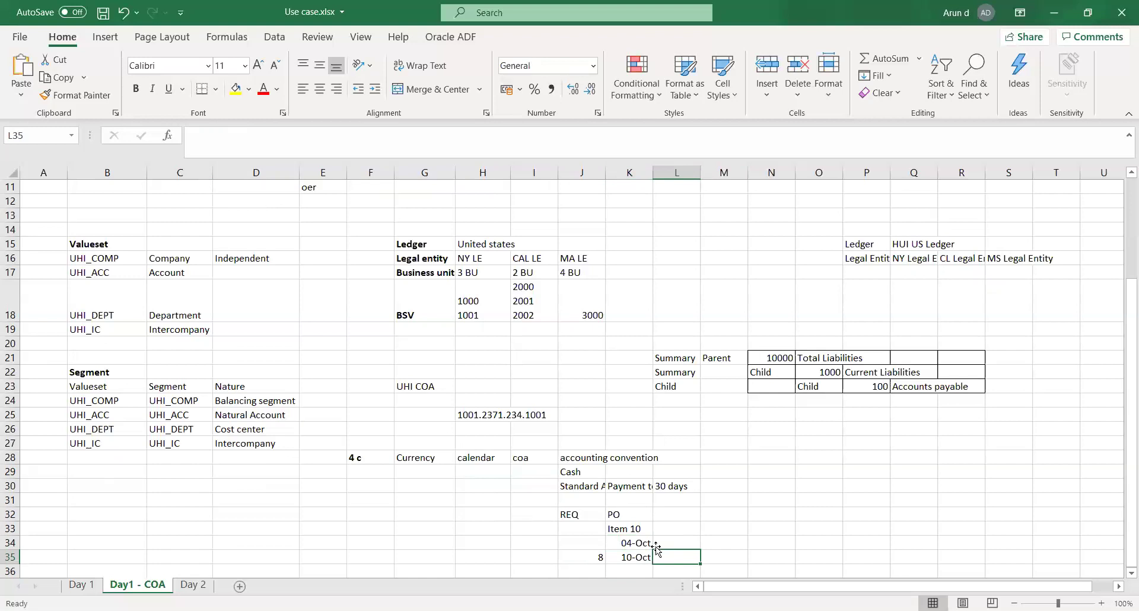
pyautogui.press('Right')
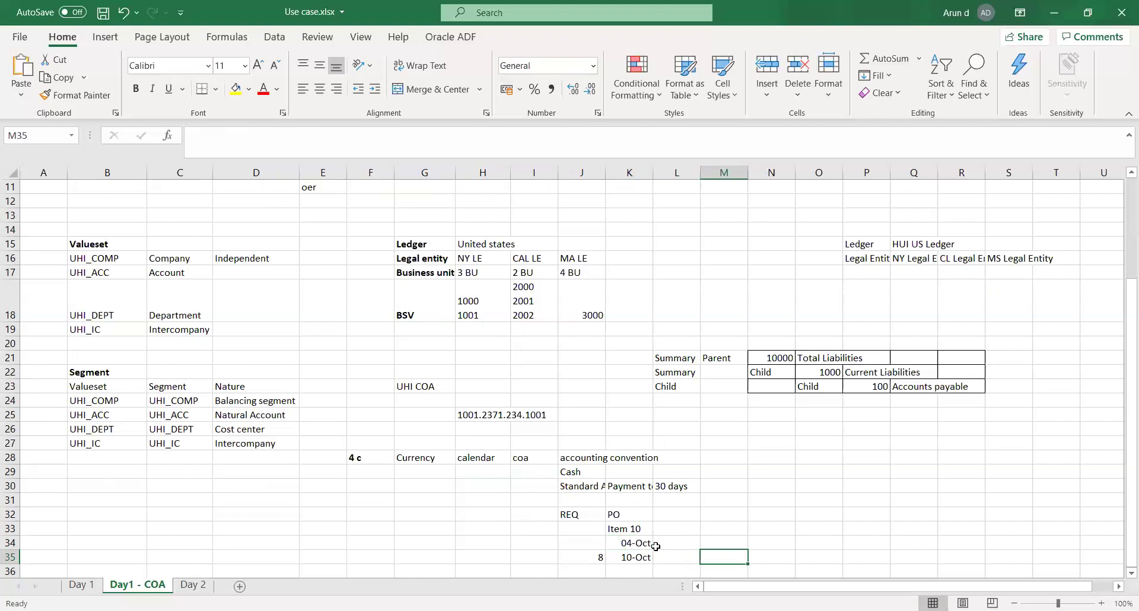
pyautogui.press('Left')
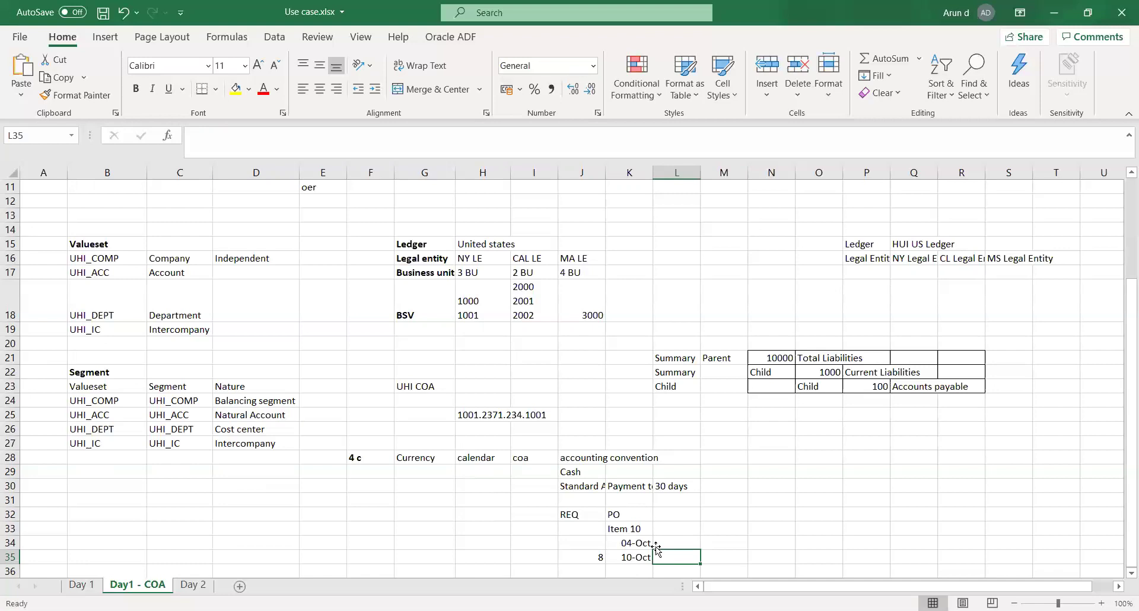
pyautogui.click(657, 546)
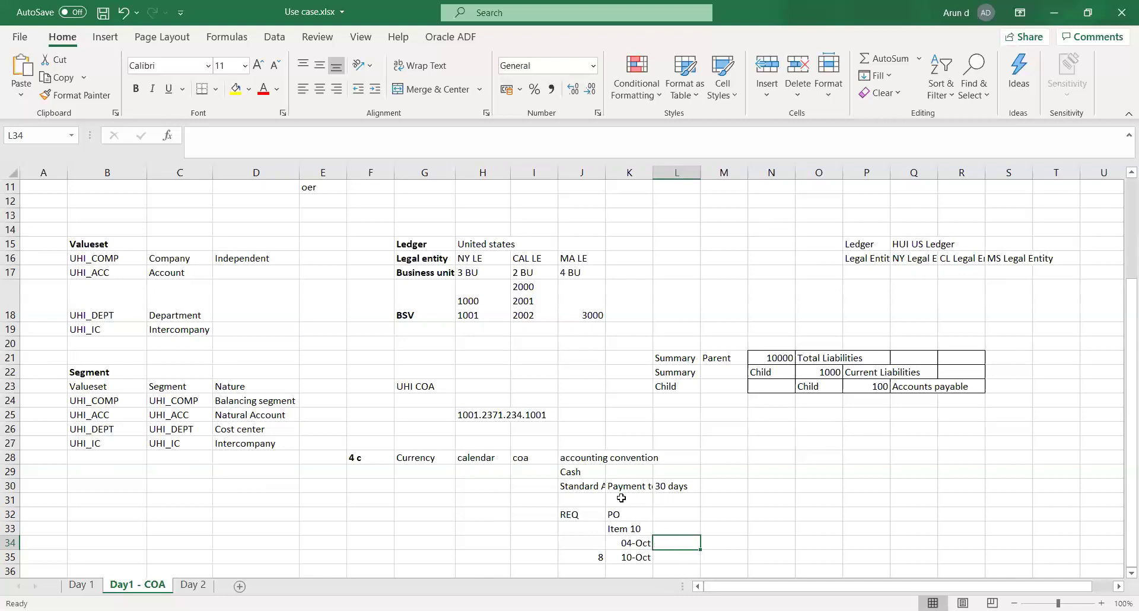
pyautogui.click(579, 487)
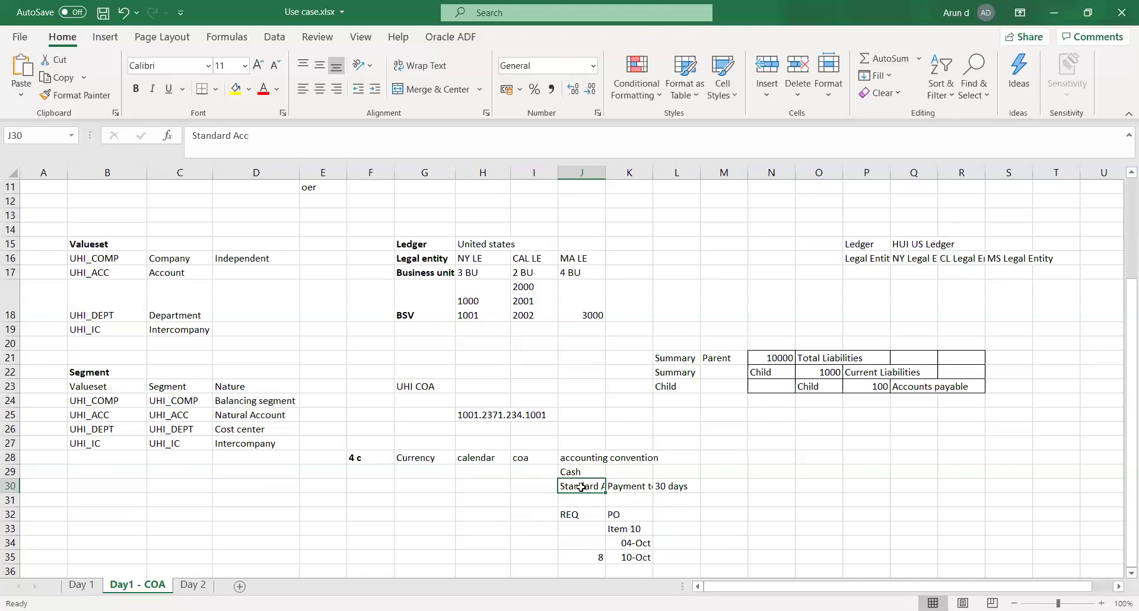
pyautogui.click(529, 486)
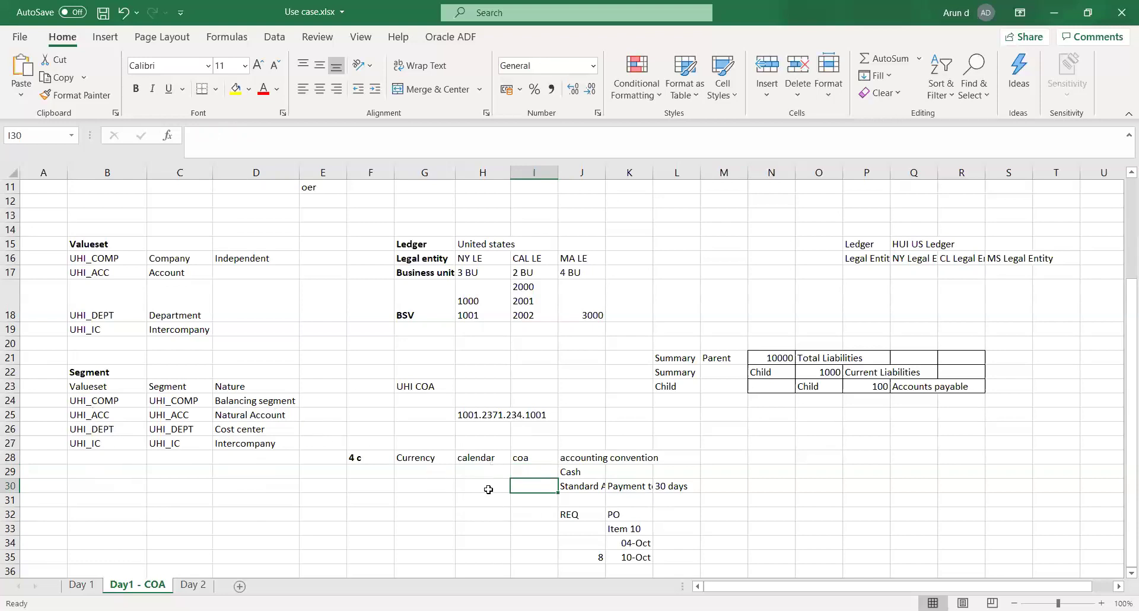
pyautogui.click(478, 473)
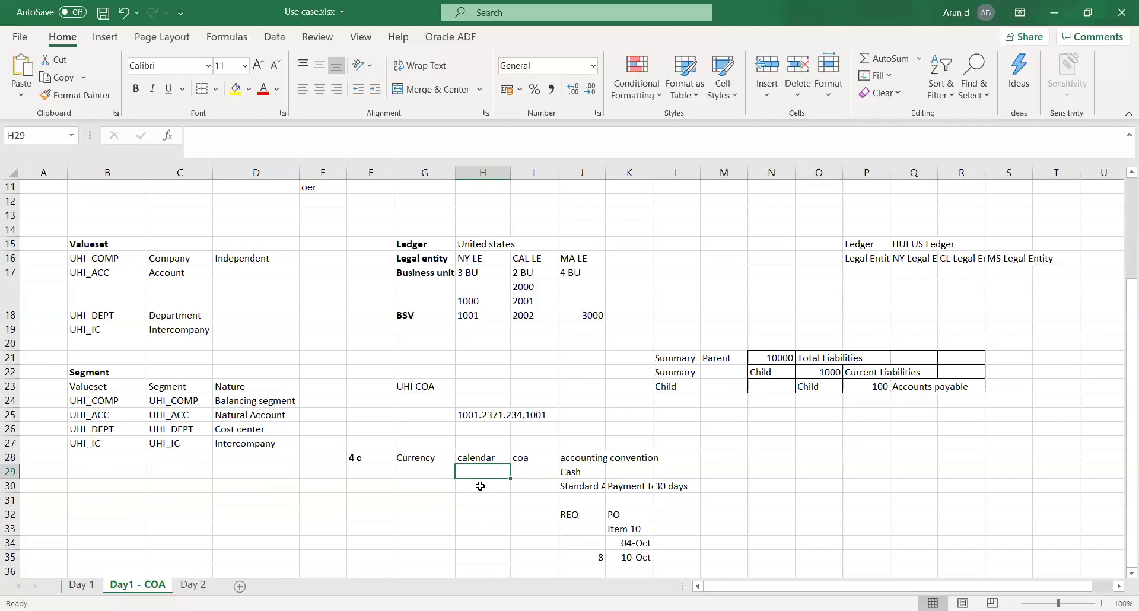
pyautogui.click(480, 486)
pyautogui.click(481, 472)
pyautogui.click(487, 485)
pyautogui.click(484, 473)
pyautogui.click(482, 487)
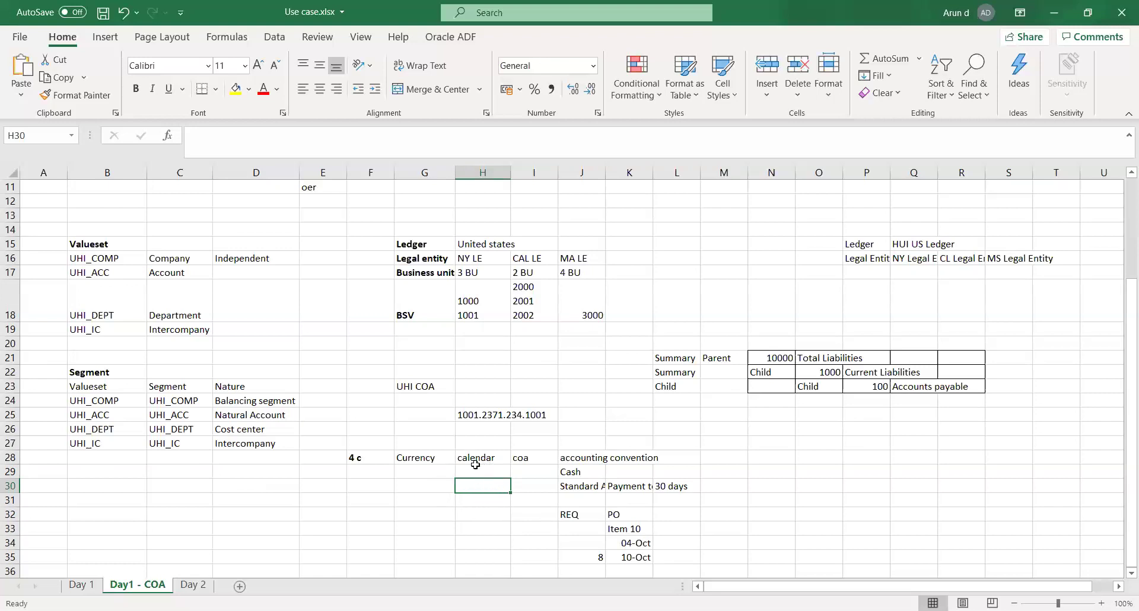
pyautogui.press('Left')
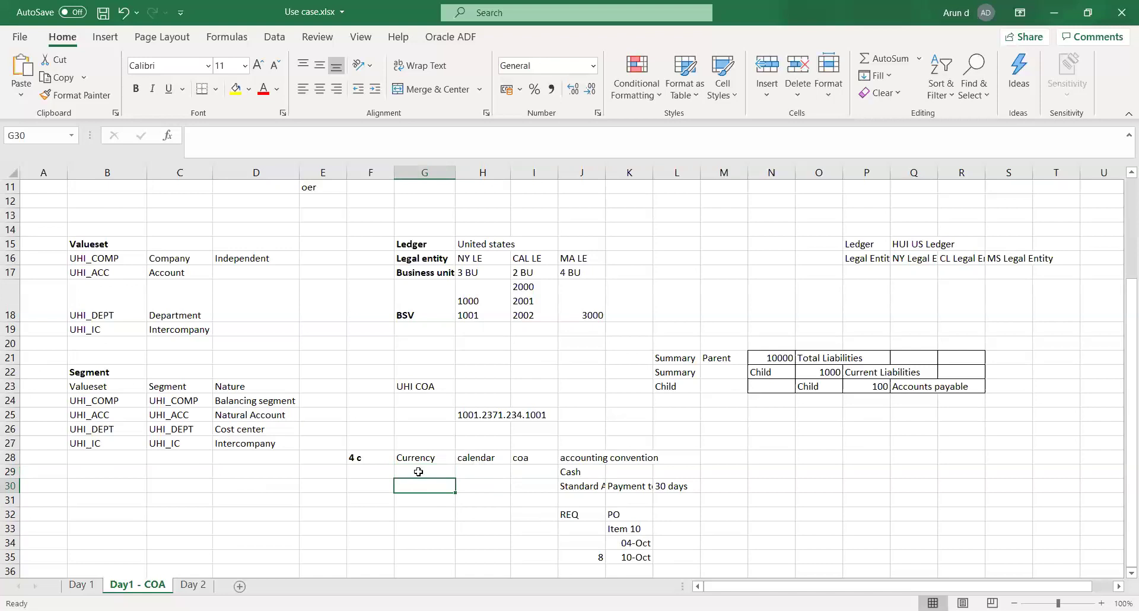
pyautogui.click(419, 472)
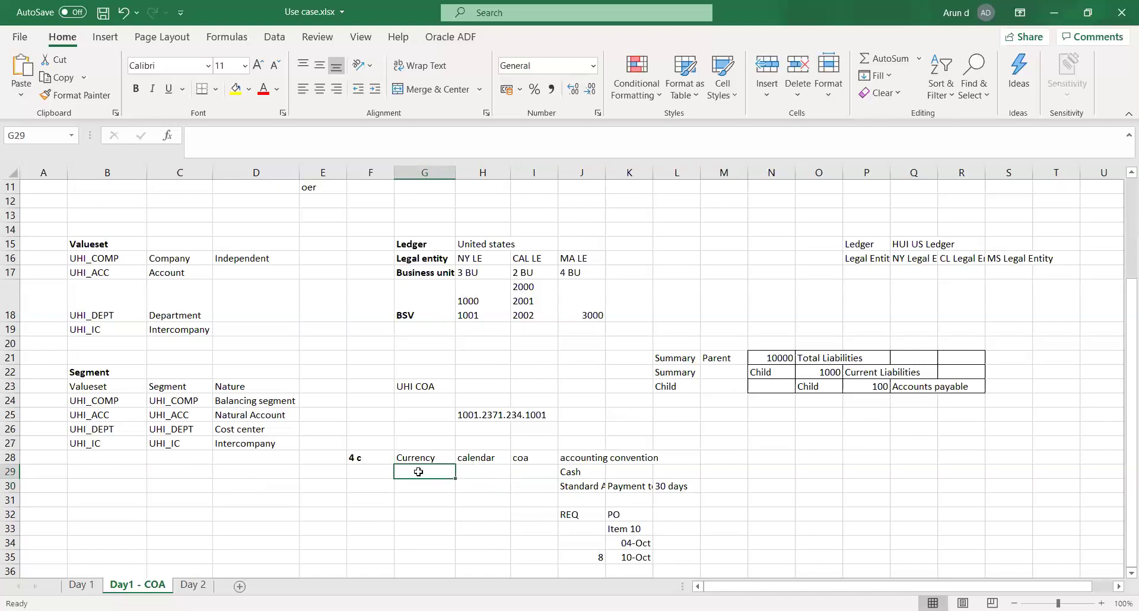
# - Enter the label "Functional" in G31, three rows below the Currency heading
pyautogui.click(408, 500)
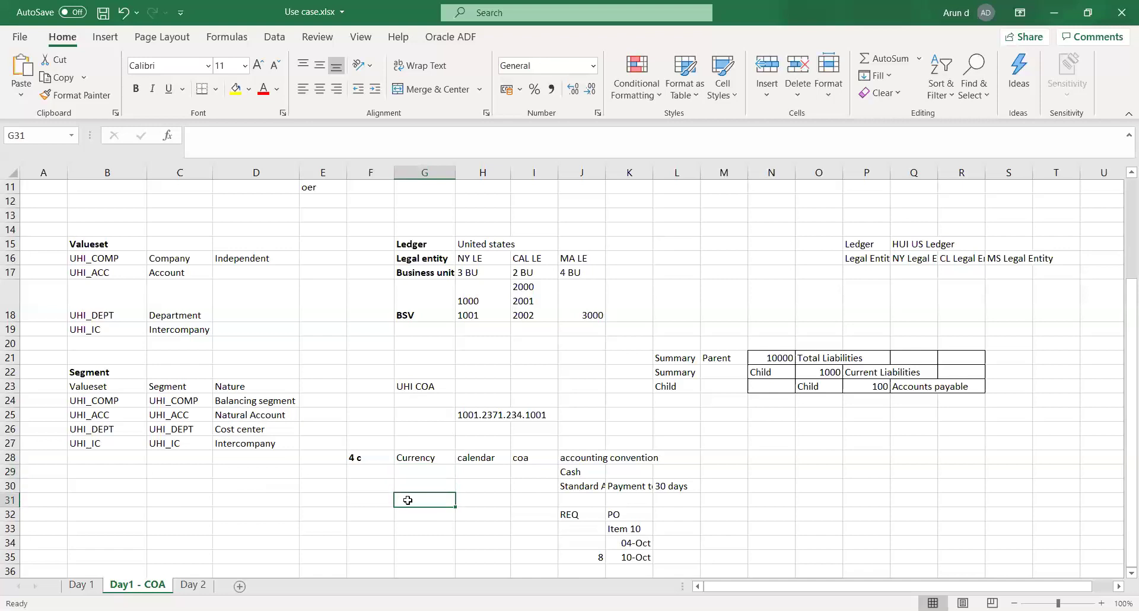
pyautogui.write('Functional')
pyautogui.press('Tab')
pyautogui.click(408, 500)
pyautogui.press('Left')
pyautogui.press('Left')
pyautogui.press('Left')
pyautogui.press('Left')
pyautogui.press('Left')
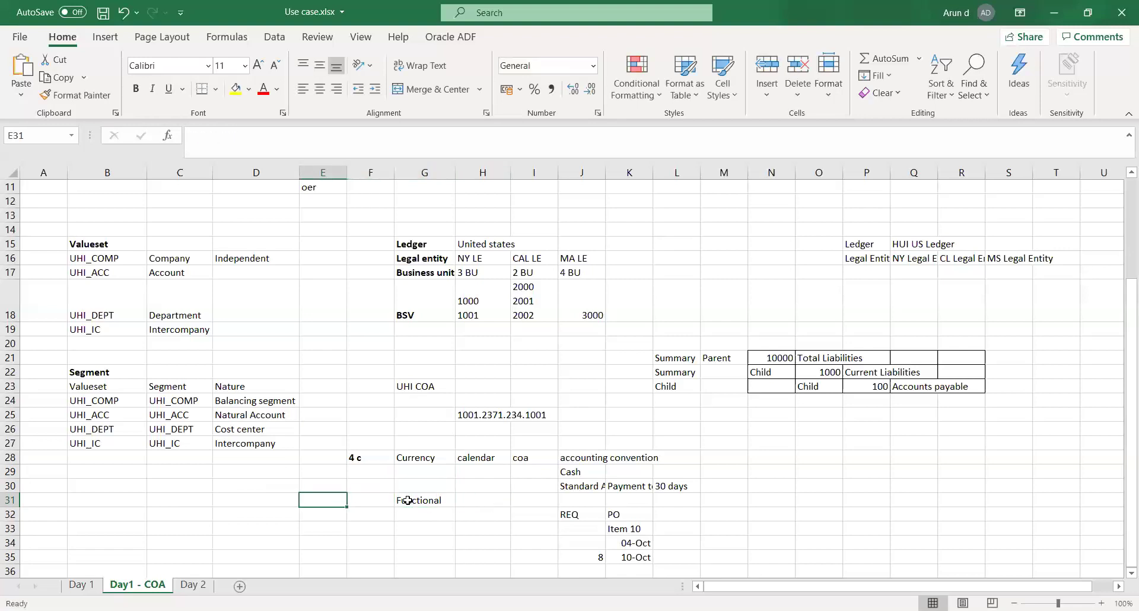
pyautogui.press('Up')
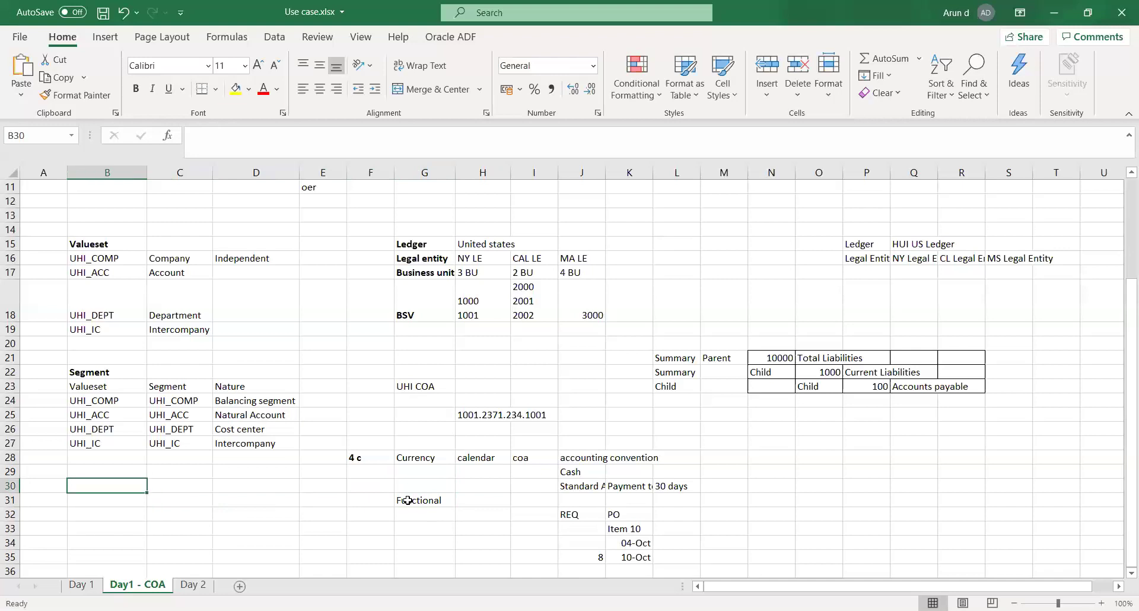
pyautogui.press('Down')
pyautogui.press('Right')
pyautogui.press('Right')
pyautogui.press('Right')
pyautogui.press('Right')
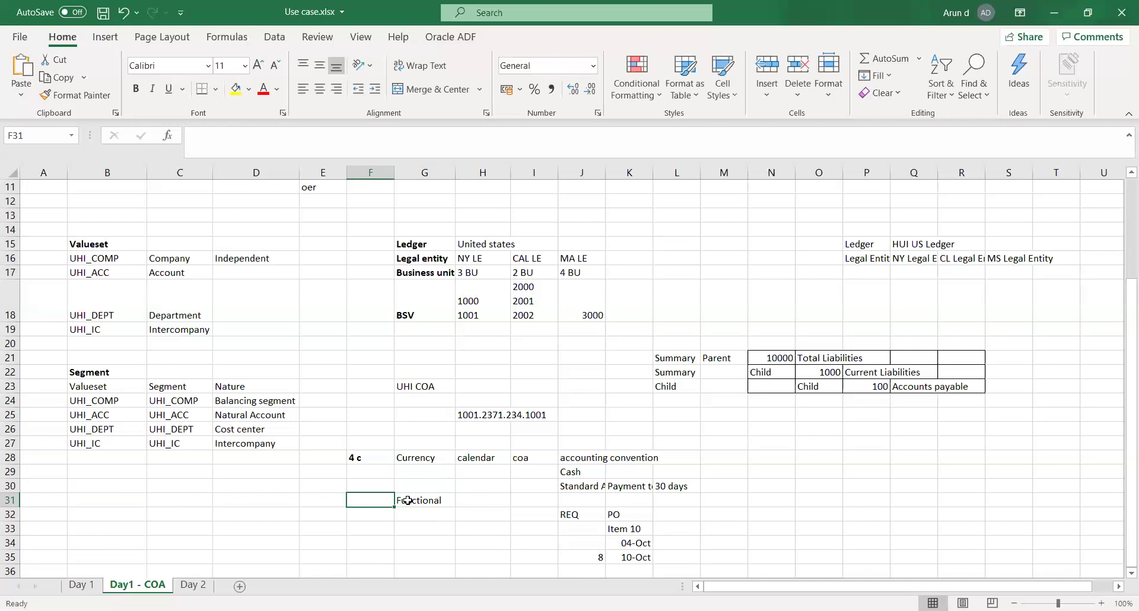
# - Enter USD in H31 as the functional currency, next to the Functional label
pyautogui.press('Right')
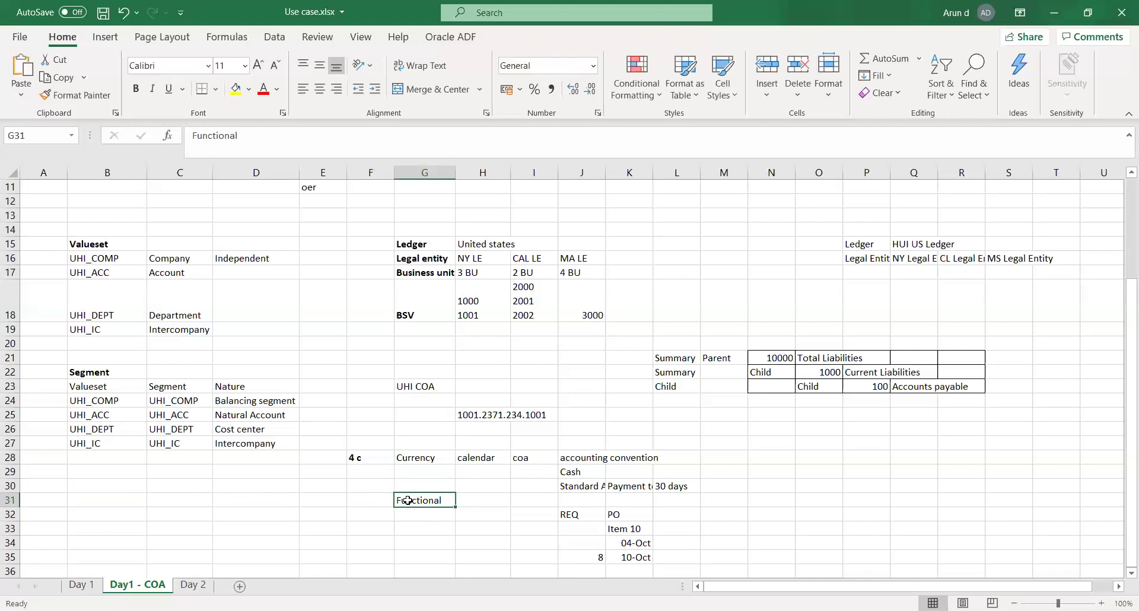
pyautogui.press('Right')
pyautogui.write('USD')
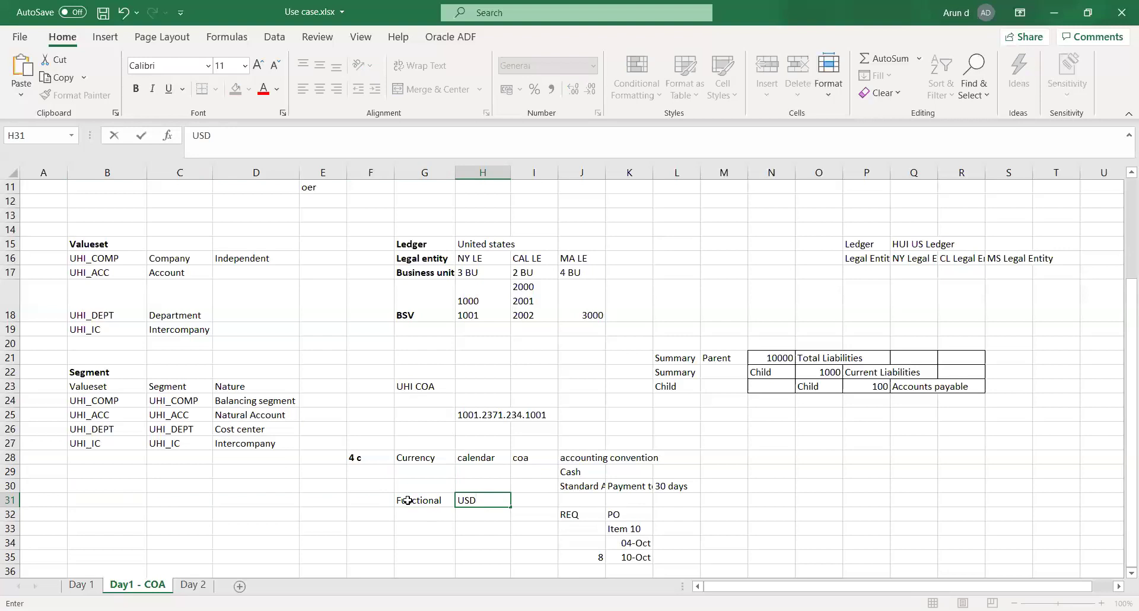
pyautogui.press('Return')
# - Add the foreign currency row below Functional, with "Foreign" in G32 and INR in H32
pyautogui.press('Left')
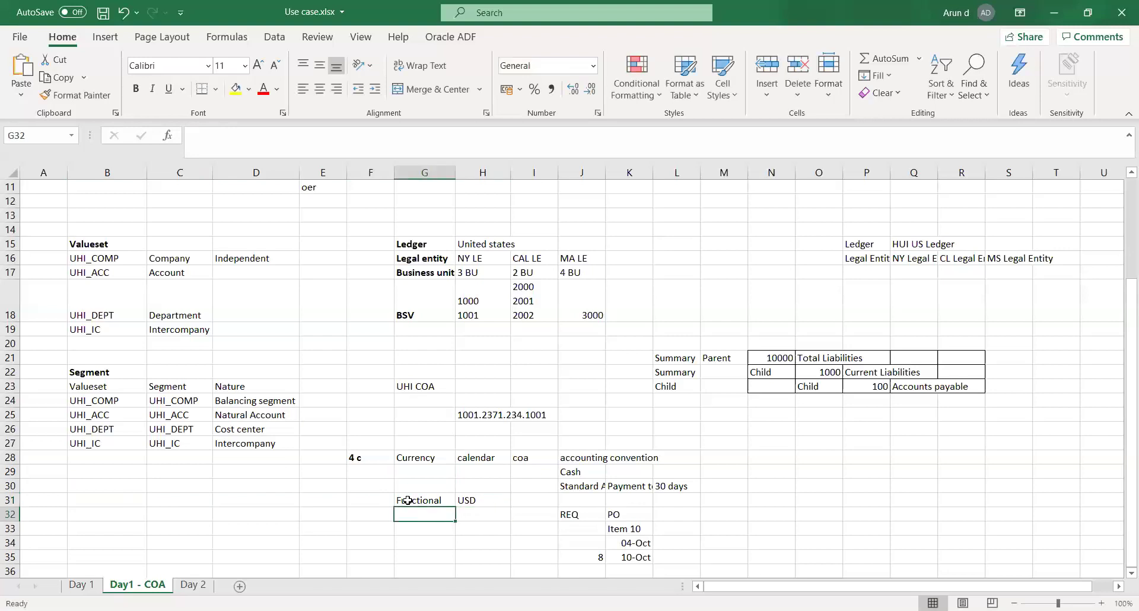
pyautogui.write('Foreign')
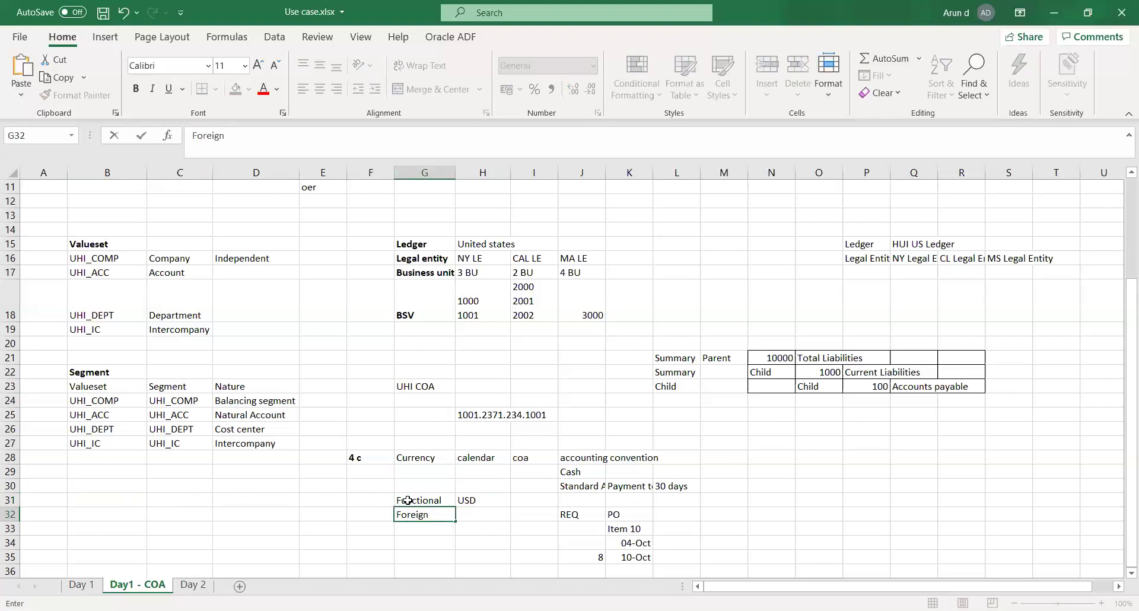
pyautogui.press('Tab')
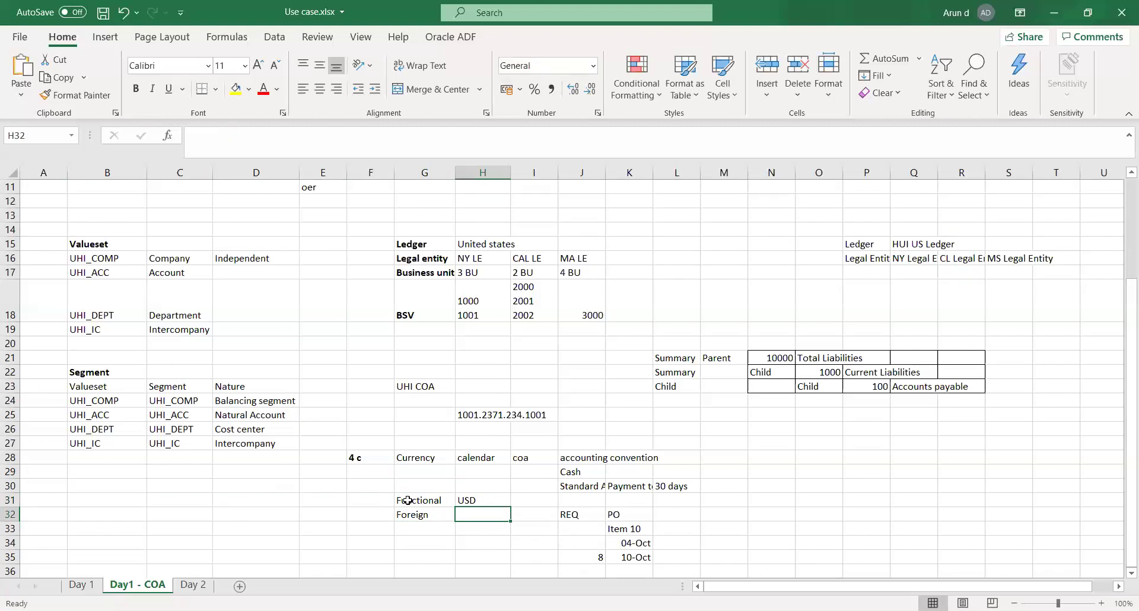
pyautogui.write('IN')
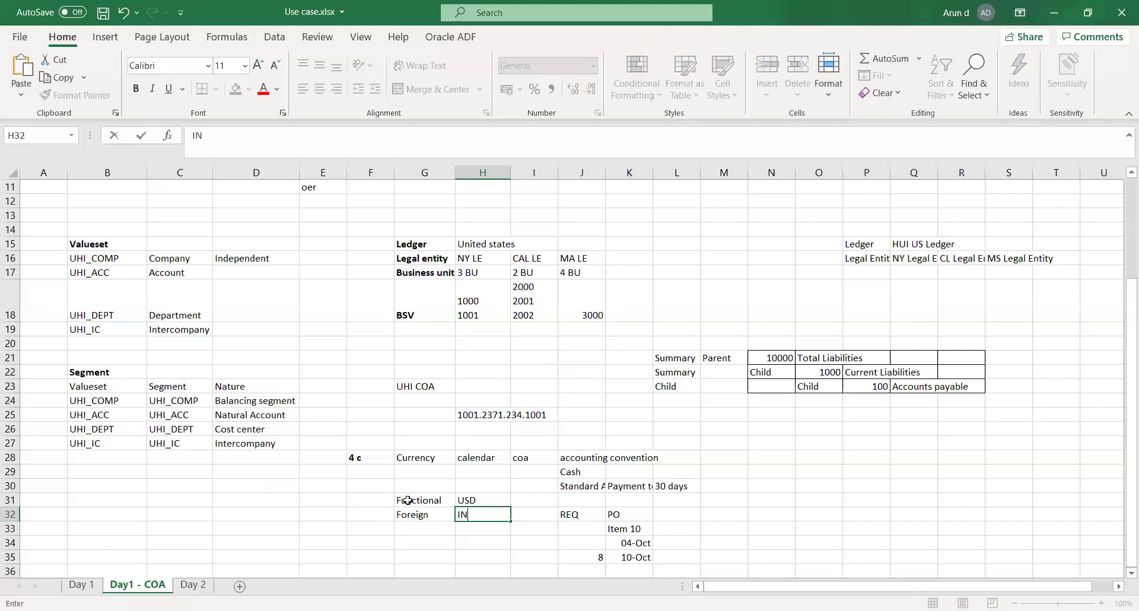
pyautogui.write('R')
pyautogui.press('Tab')
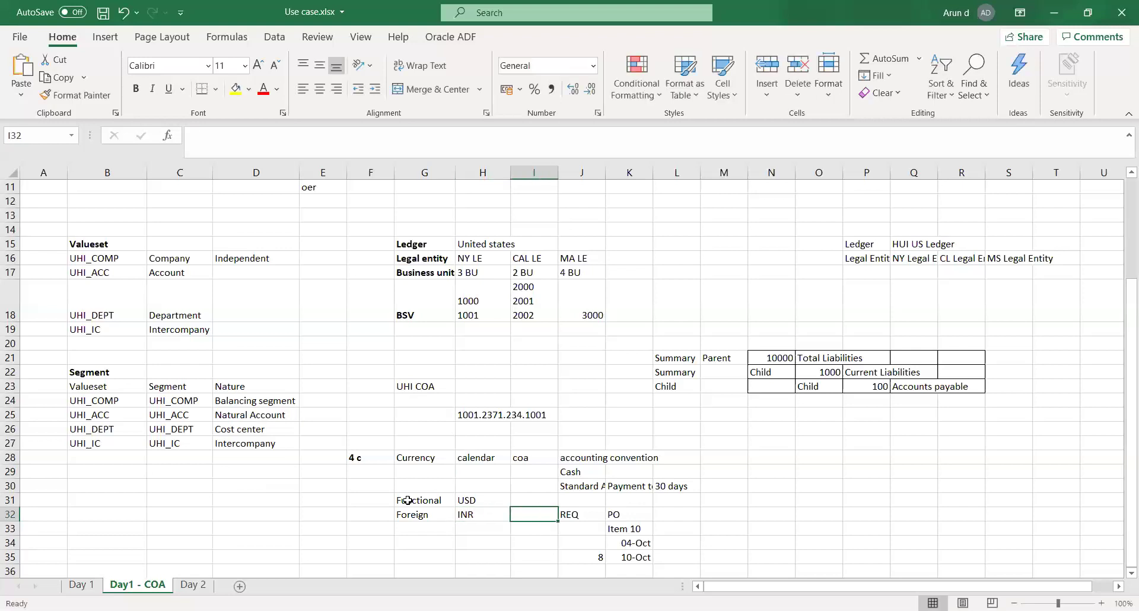
# - Select cell G34, two rows below the Foreign label, and save the workbook
pyautogui.press('Left')
pyautogui.press('Left')
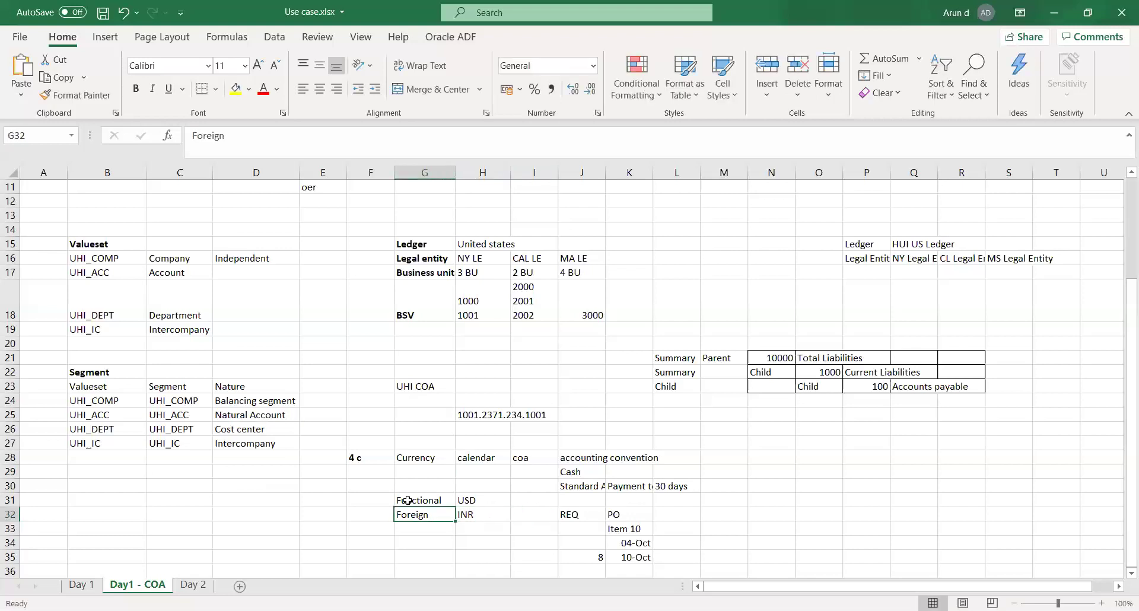
pyautogui.press('Down')
pyautogui.press('Down')
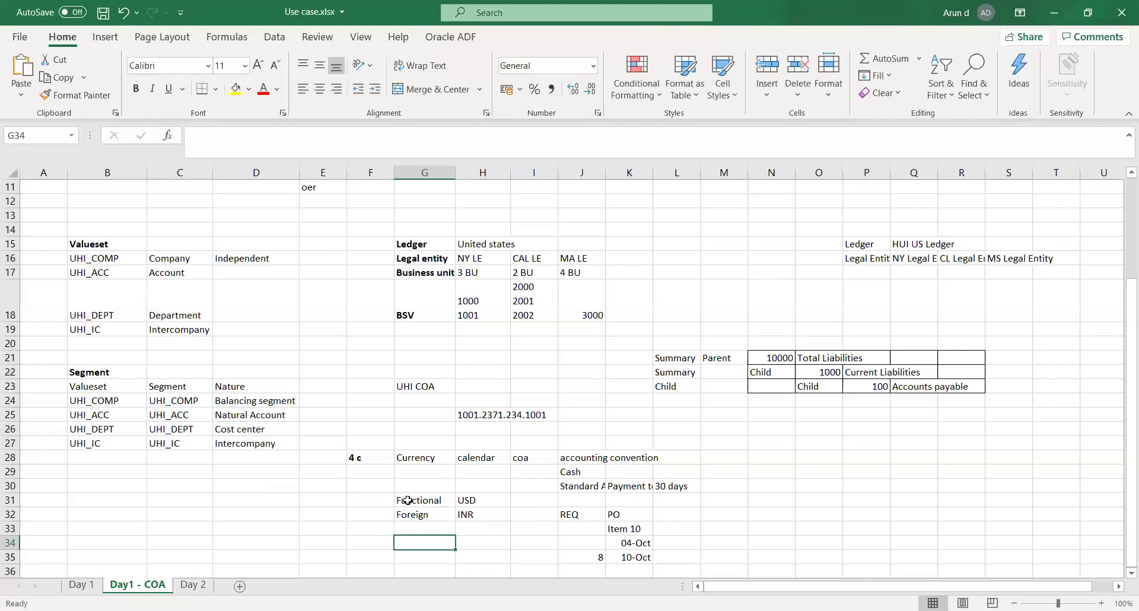
pyautogui.hotkey('ctrl', 's')
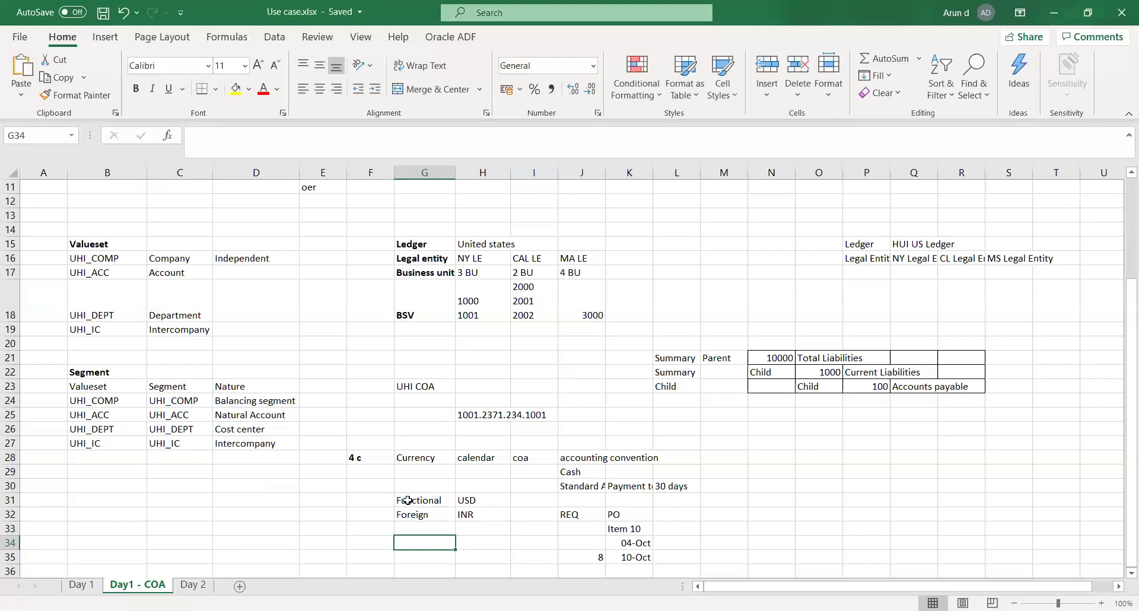
# - List the conversion rate types Corporate, Spot and User in cells G34 to G36
pyautogui.write('Corpor')
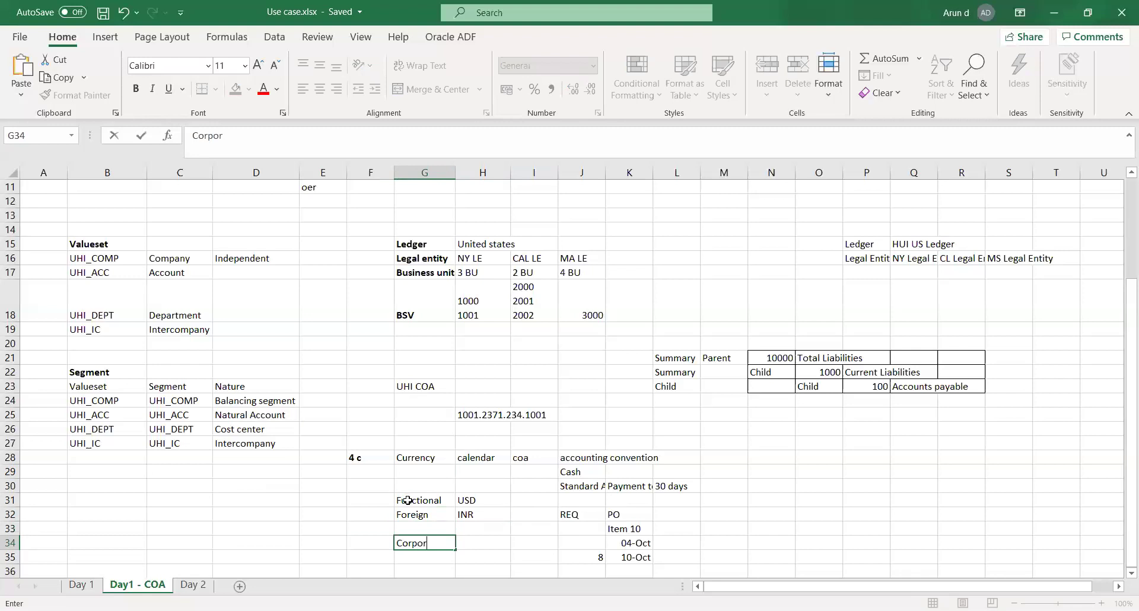
pyautogui.write('ate')
pyautogui.press('Return')
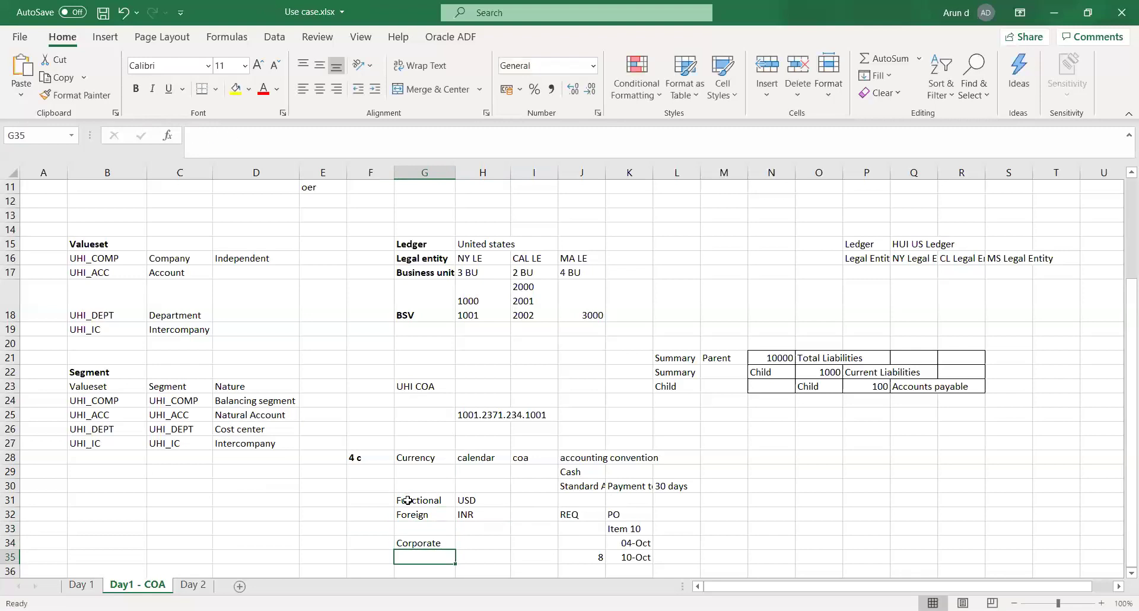
pyautogui.write('Spot')
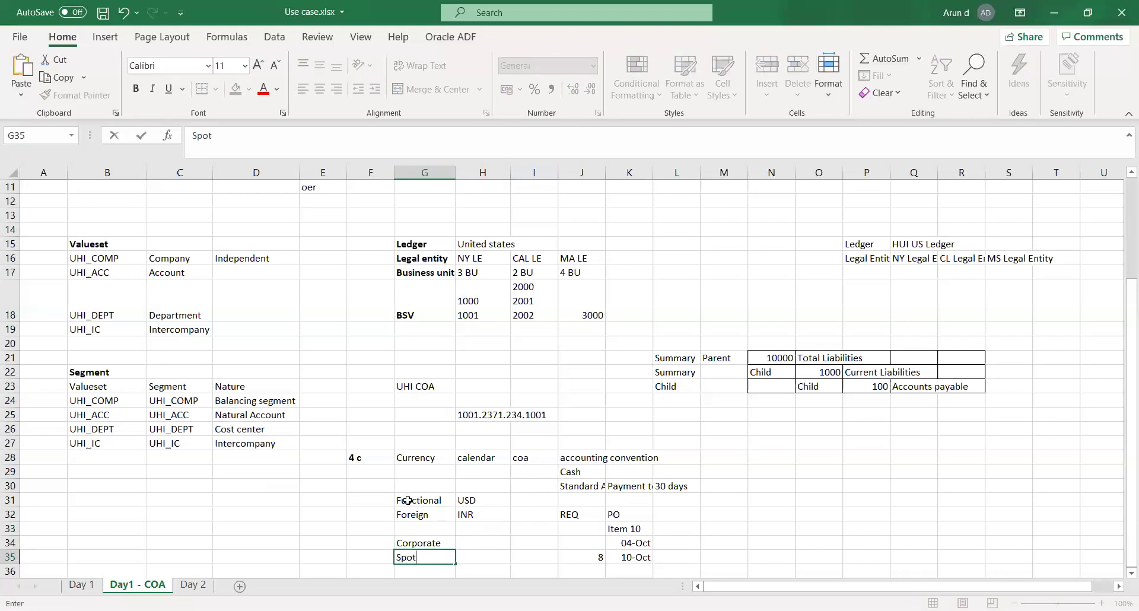
pyautogui.press('Return')
pyautogui.write('User')
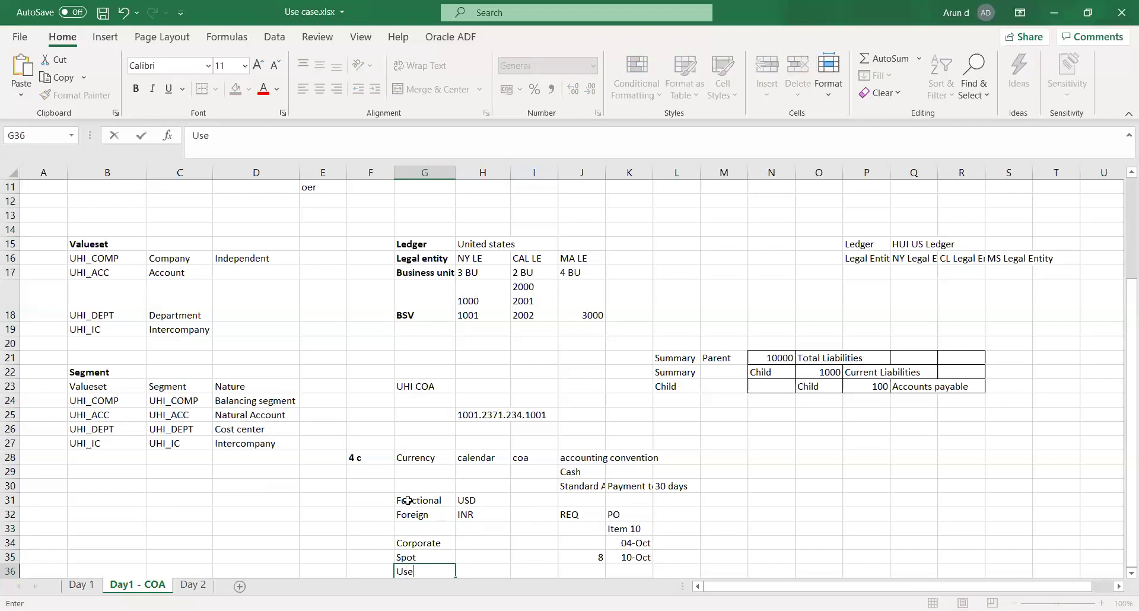
pyautogui.press('Tab')
pyautogui.press('Up')
pyautogui.press('Up')
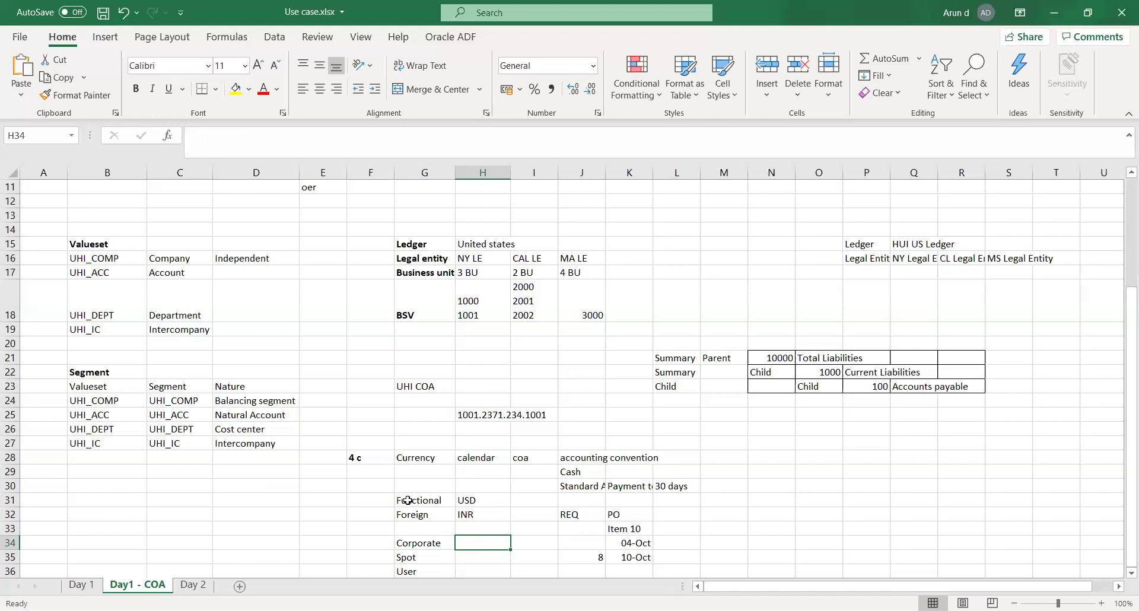
pyautogui.press('Return')
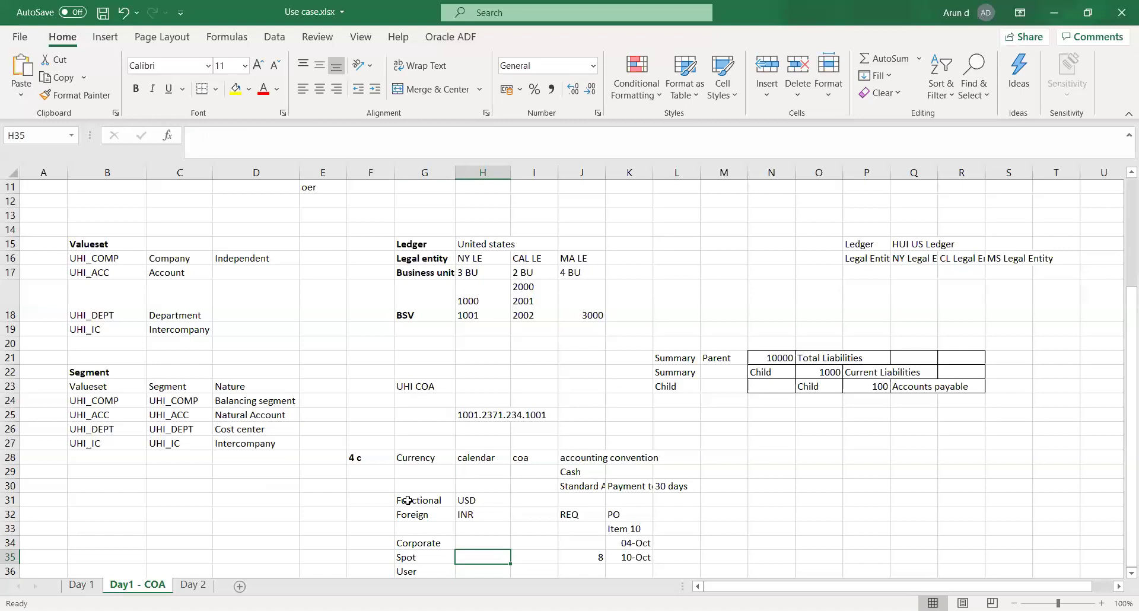
pyautogui.press('Return')
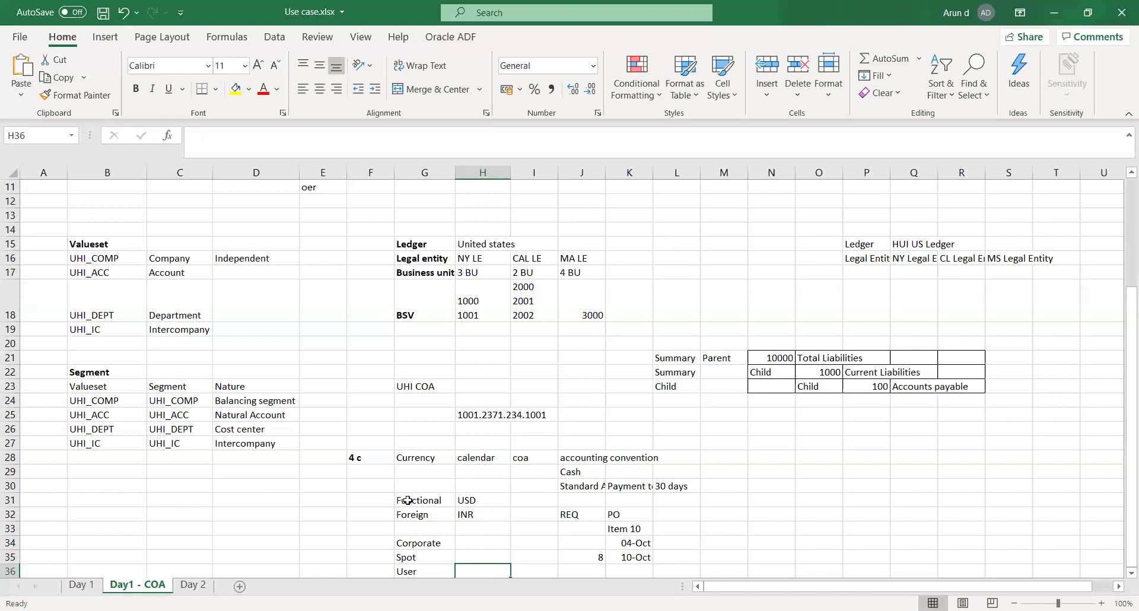
# - Add a dated exchange rate below the rate types, with 04-Oct in G38 and 70.00 in H38
pyautogui.press('Down')
pyautogui.press('Down')
pyautogui.press('Down')
pyautogui.press('Down')
pyautogui.press('Left')
pyautogui.press('Up')
pyautogui.press('Up')
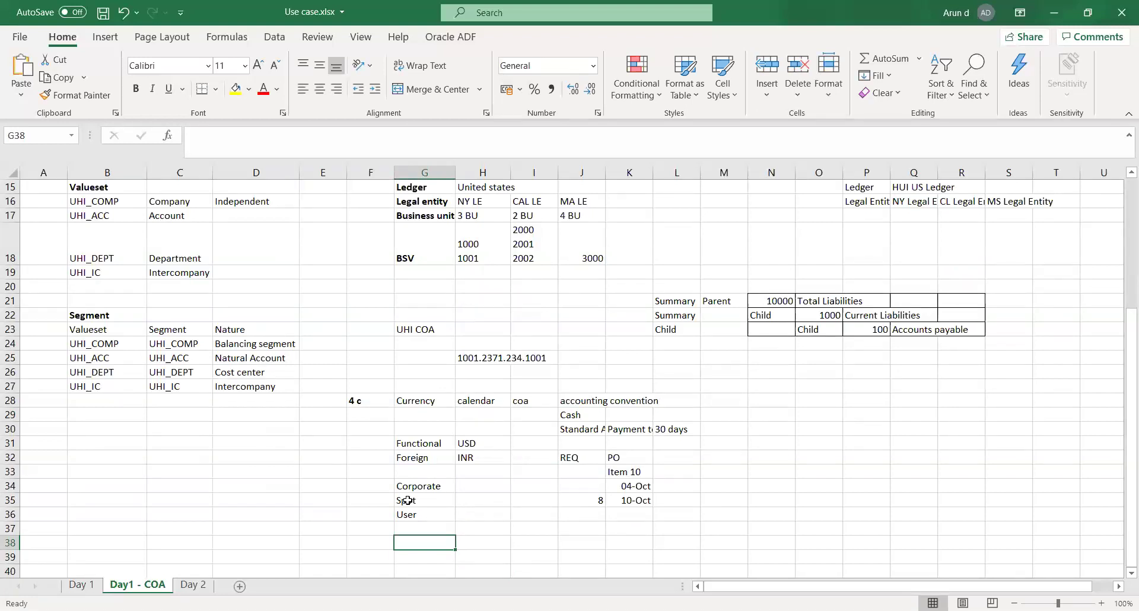
pyautogui.write('04')
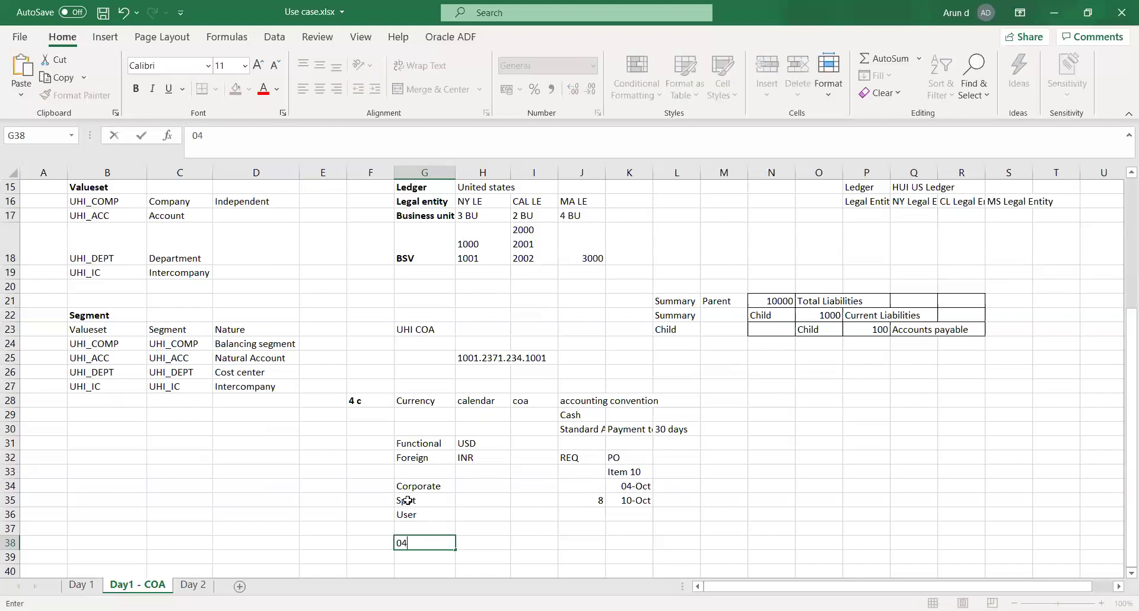
pyautogui.write('-Oct')
pyautogui.press('Tab')
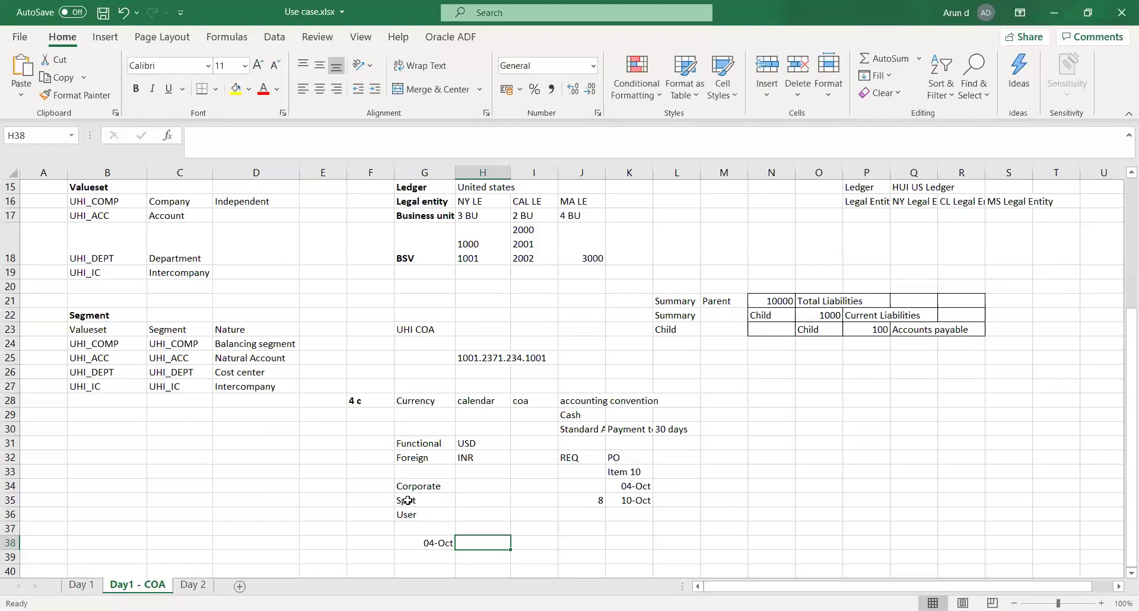
pyautogui.write('70')
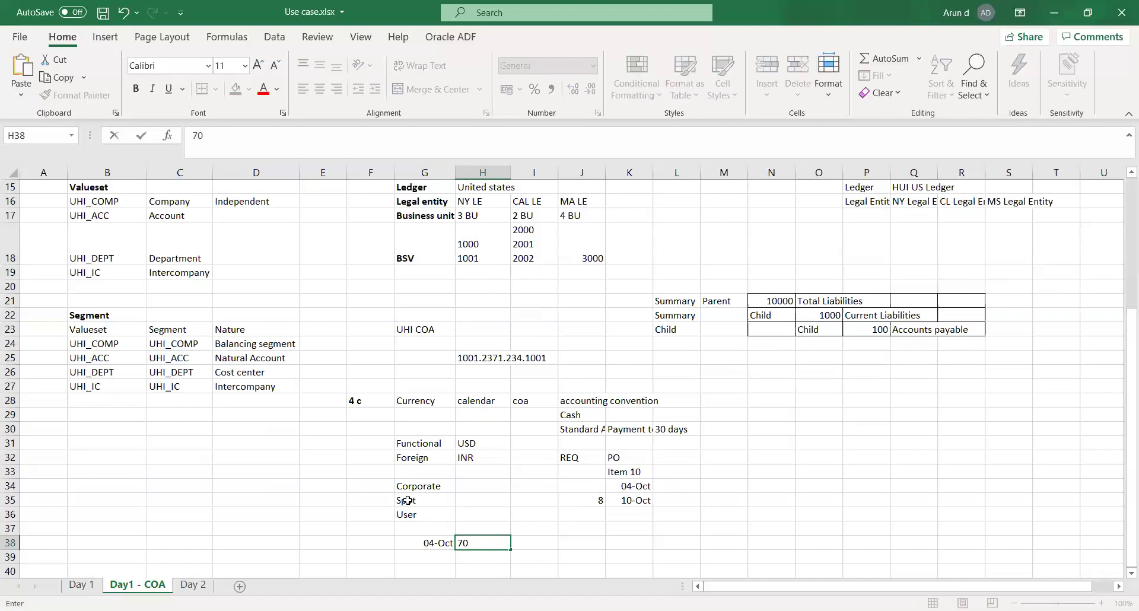
pyautogui.write('.00')
pyautogui.press('Tab')
# - Add a second dated rate below the first, with 08-Oct in G39 and 71.68 in H39
pyautogui.press('Left')
pyautogui.press('Down')
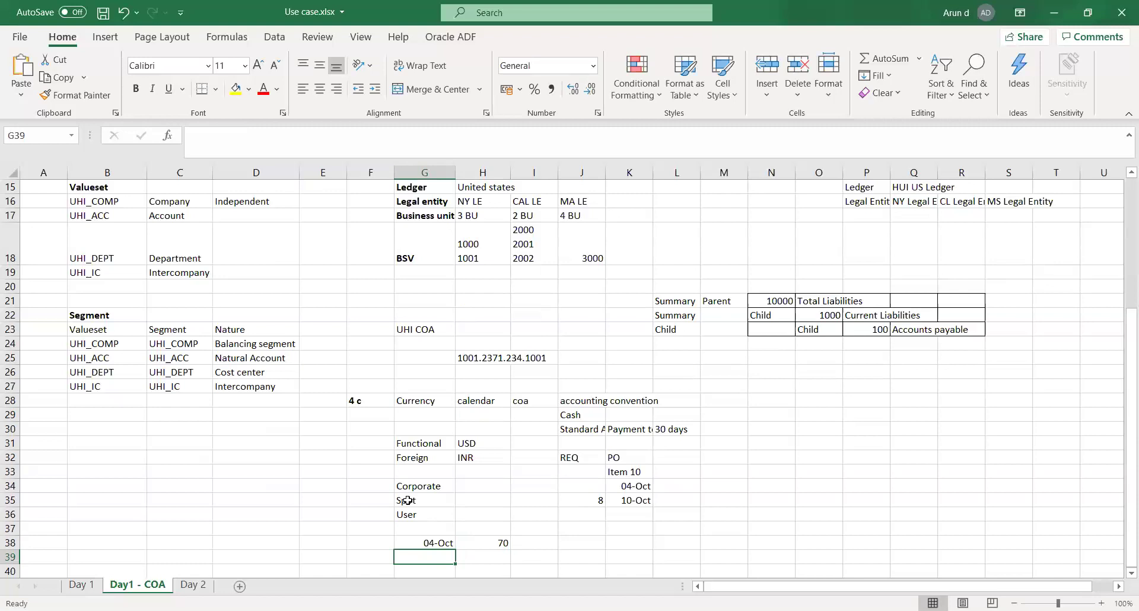
pyautogui.write('08-Oct')
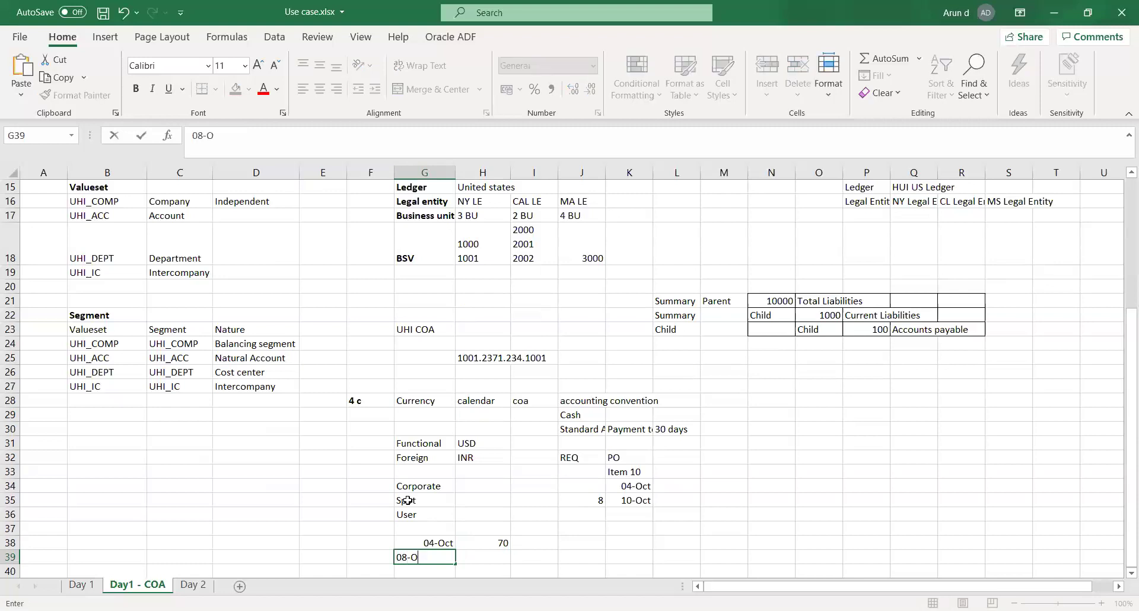
pyautogui.press('Tab')
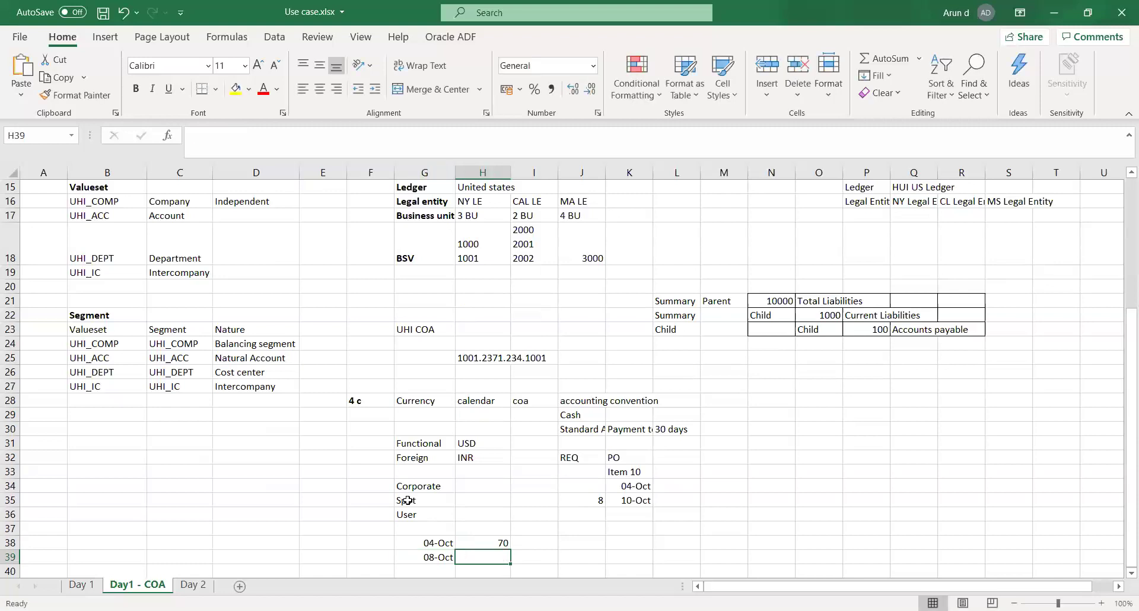
pyautogui.write('7')
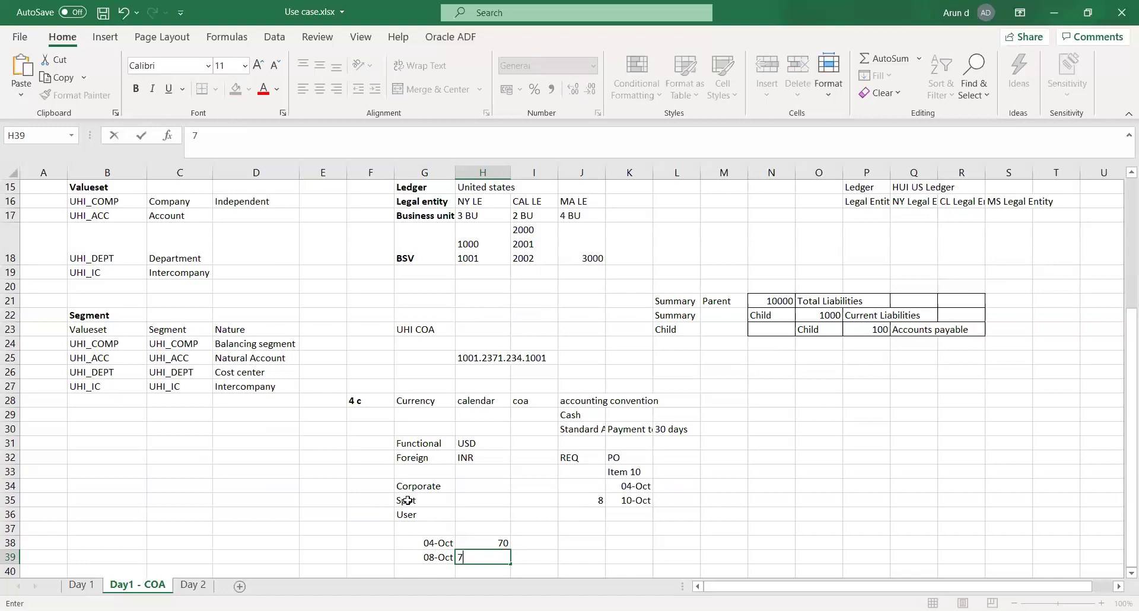
pyautogui.write('1.68')
pyautogui.press('Tab')
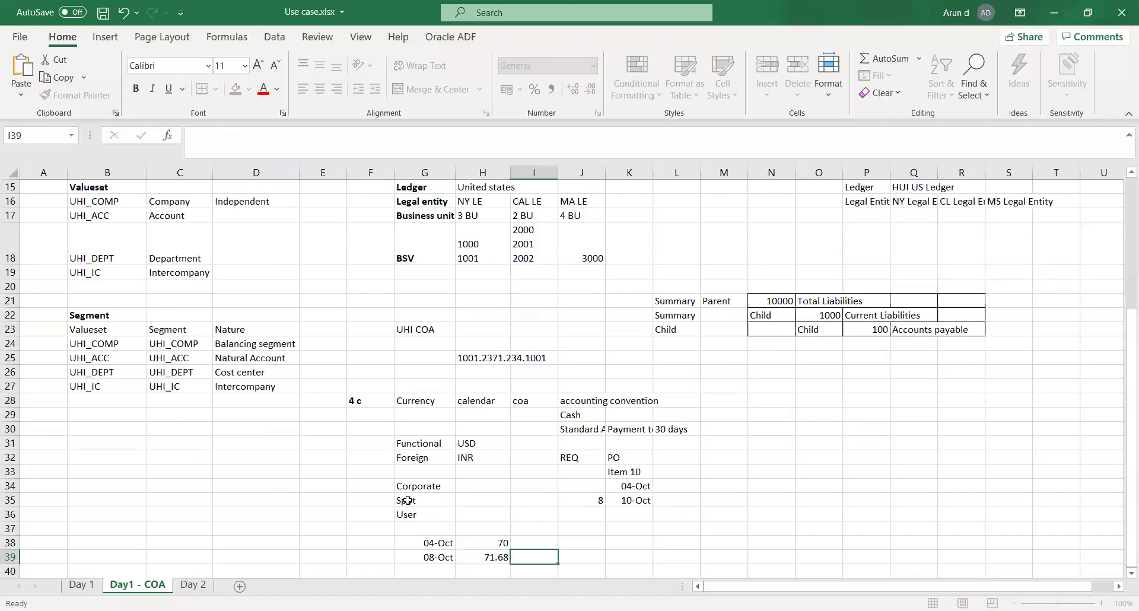
# - Add a third dated rate below the second, with 25-Oct in G40 and 70.50 in H40
pyautogui.press('Left')
pyautogui.press('Left')
pyautogui.press('Down')
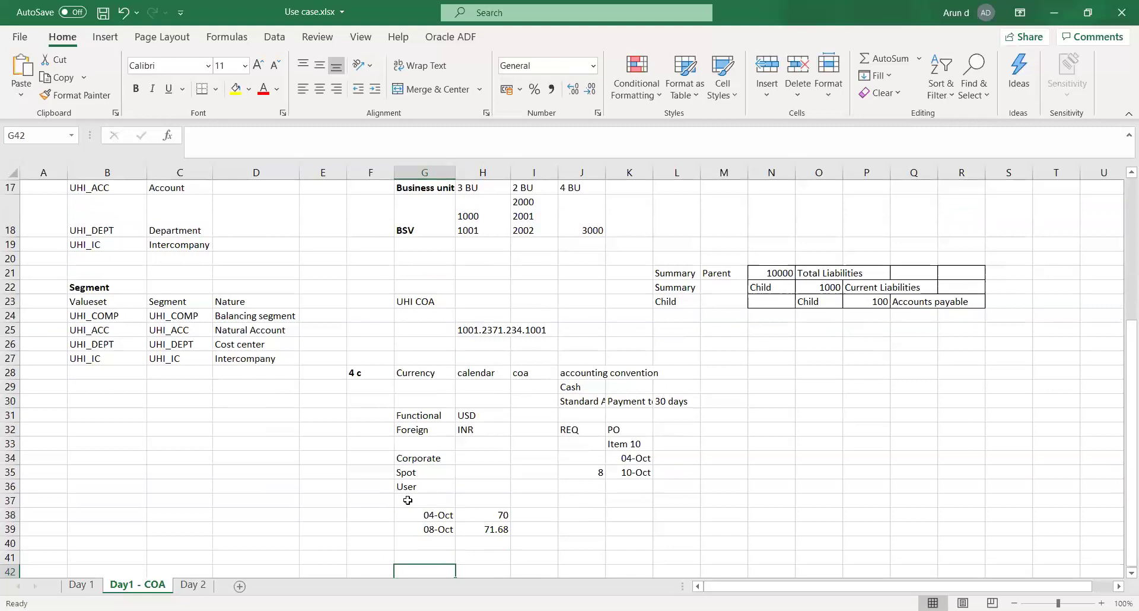
pyautogui.write('2')
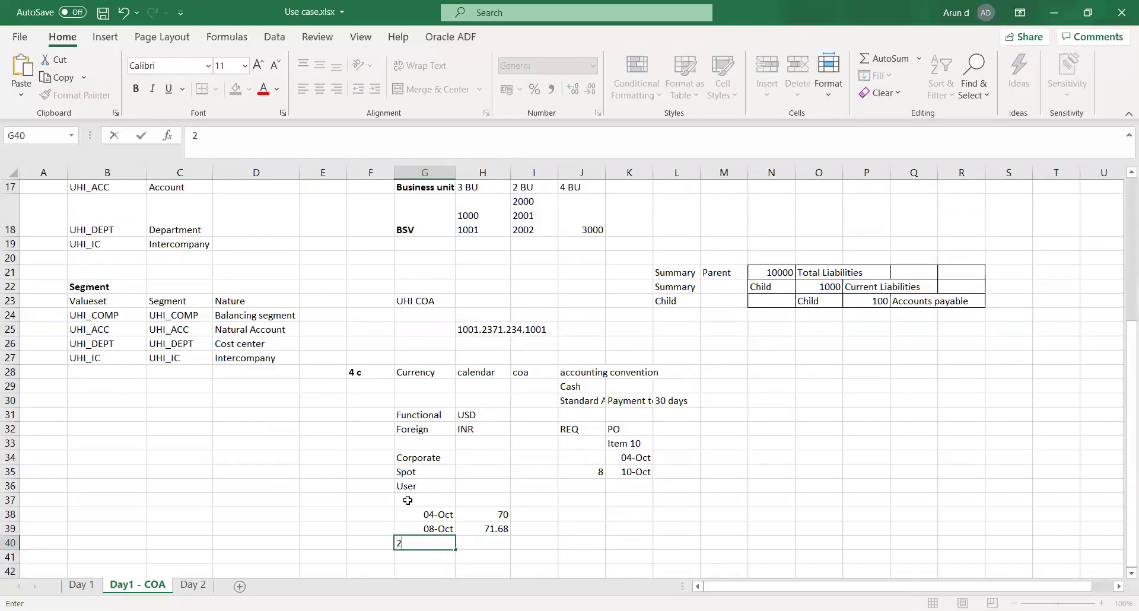
pyautogui.write('5-Oct')
pyautogui.press('Tab')
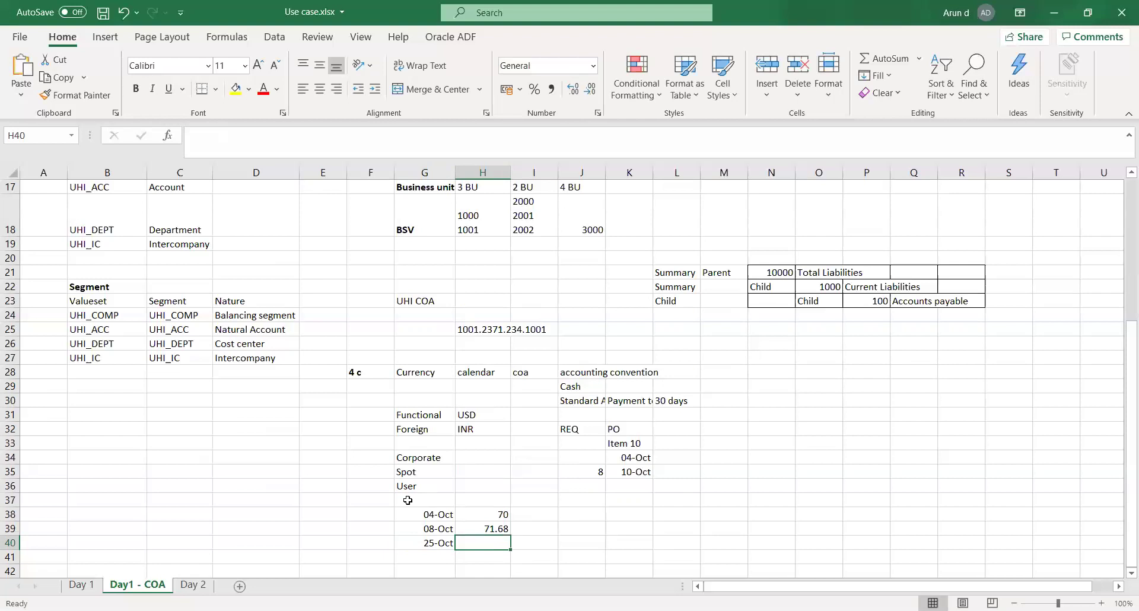
pyautogui.write('7')
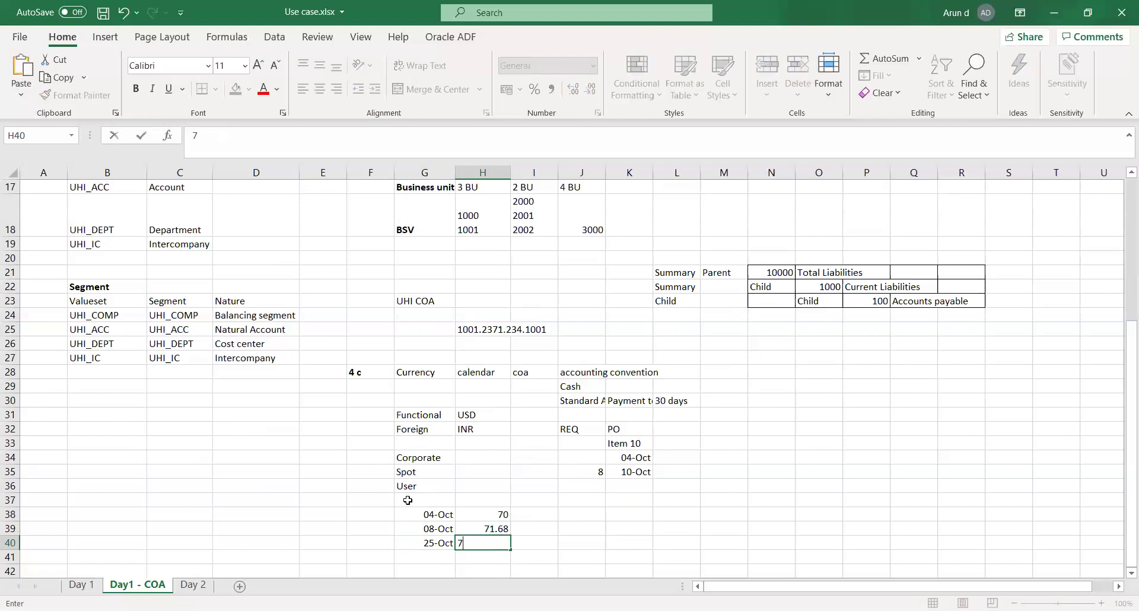
pyautogui.write('0.50')
pyautogui.press('Return')
pyautogui.press('Left')
pyautogui.press('Down')
pyautogui.press('Down')
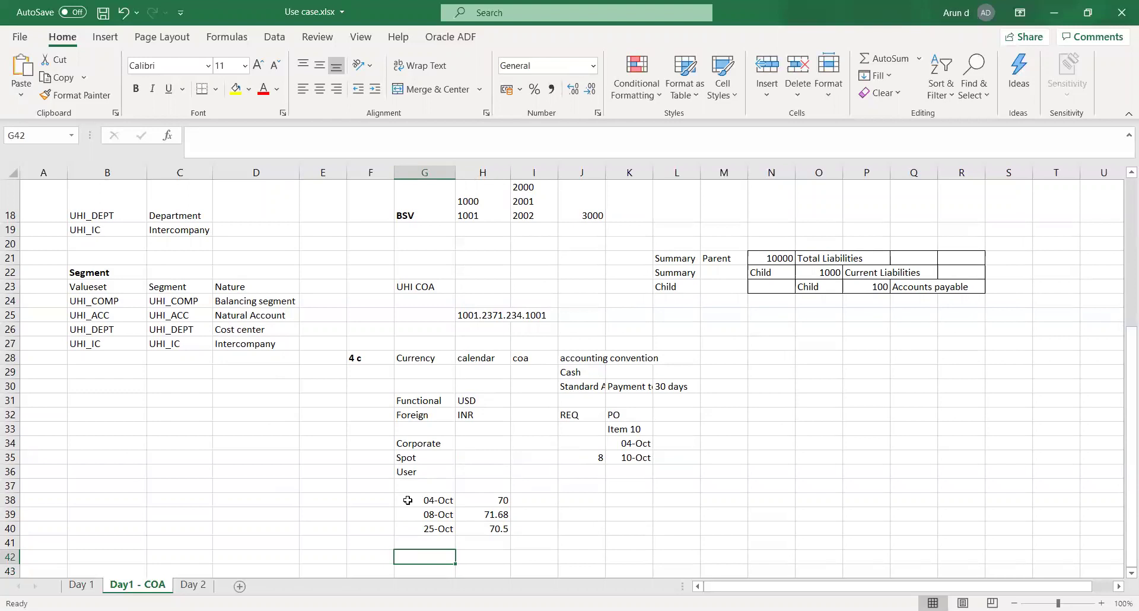
# - Review the 04-Oct exchange rate in row 38 together with the payment terms in L30
pyautogui.press('Left')
pyautogui.press('Right')
pyautogui.press('Right')
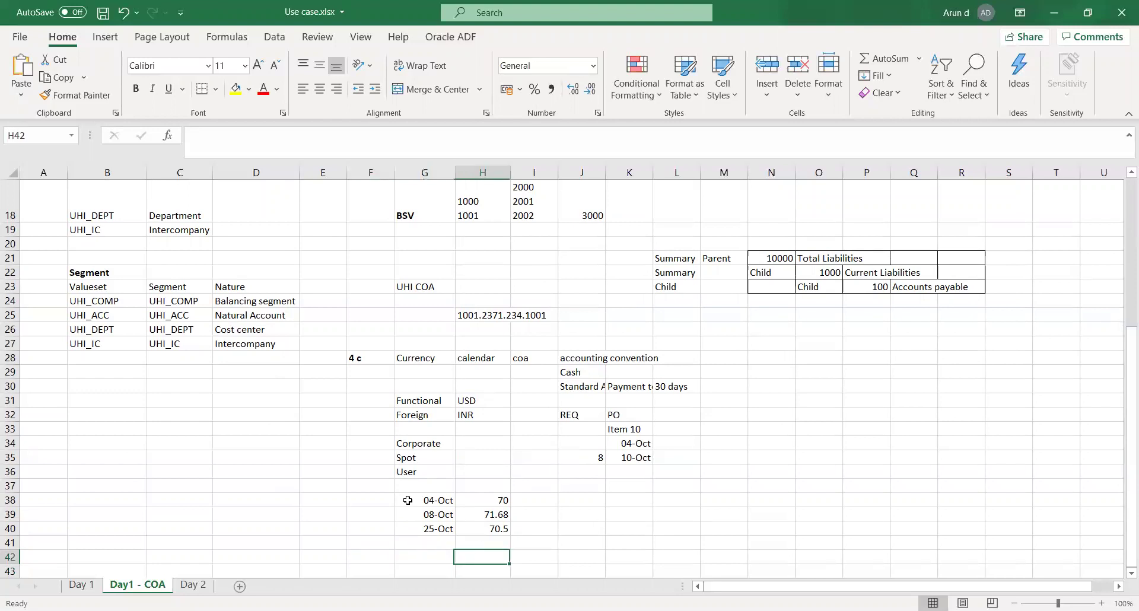
pyautogui.press('Up')
pyautogui.press('Up')
pyautogui.press('Up')
pyautogui.press('Up')
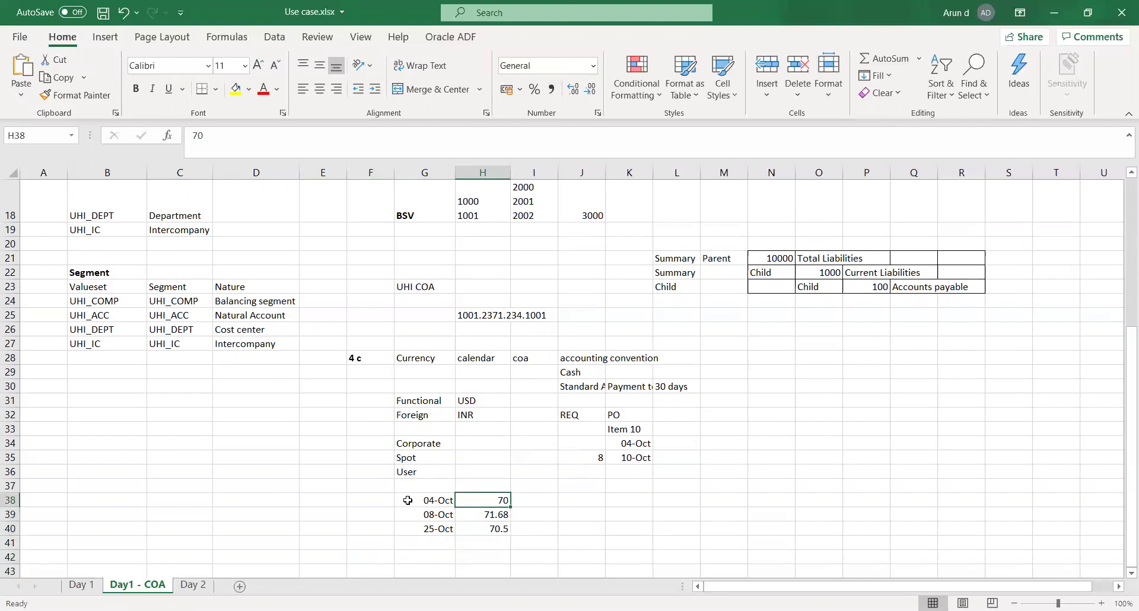
pyautogui.press('Left')
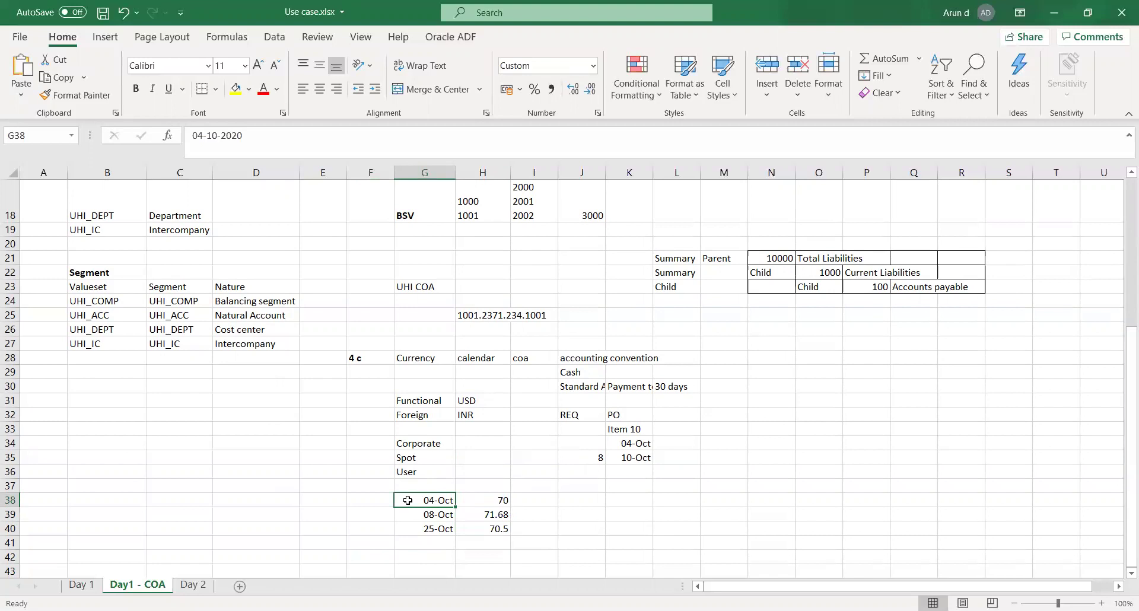
pyautogui.press('Right')
pyautogui.press('Right')
pyautogui.press('Right')
pyautogui.press('Up')
pyautogui.press('Up')
pyautogui.press('Up')
pyautogui.press('Up')
pyautogui.press('Up')
pyautogui.press('Up')
pyautogui.press('Up')
pyautogui.press('Up')
pyautogui.press('Right')
pyautogui.press('Right')
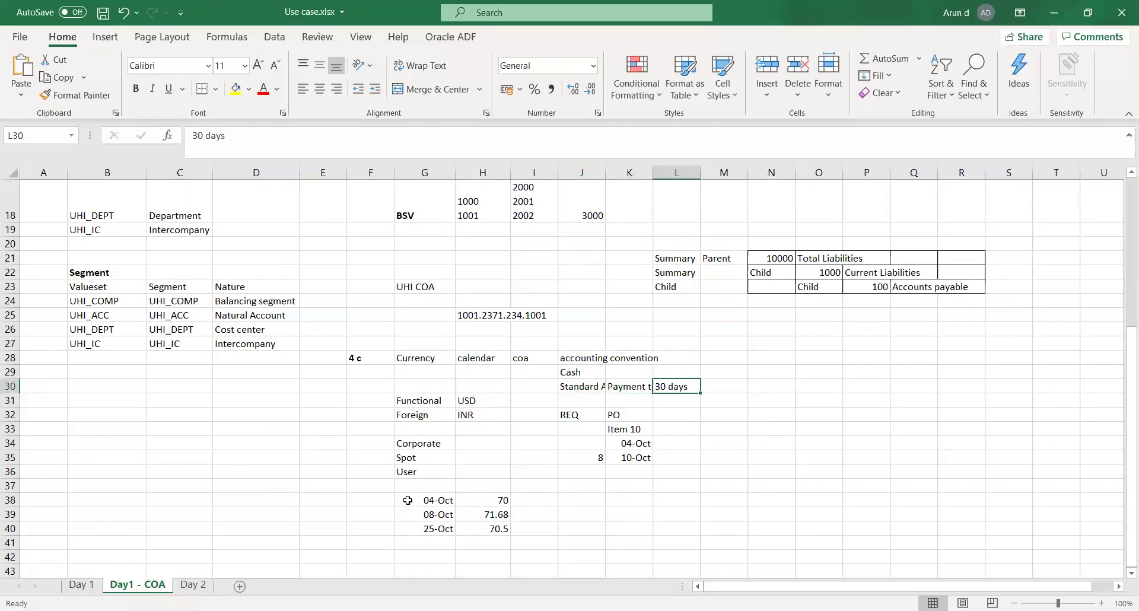
pyautogui.press('Left')
pyautogui.press('Left')
pyautogui.press('Left')
pyautogui.press('Left')
pyautogui.press('Down')
pyautogui.press('Down')
pyautogui.press('Down')
pyautogui.press('Down')
pyautogui.press('Down')
pyautogui.press('Down')
pyautogui.press('Down')
pyautogui.press('Down')
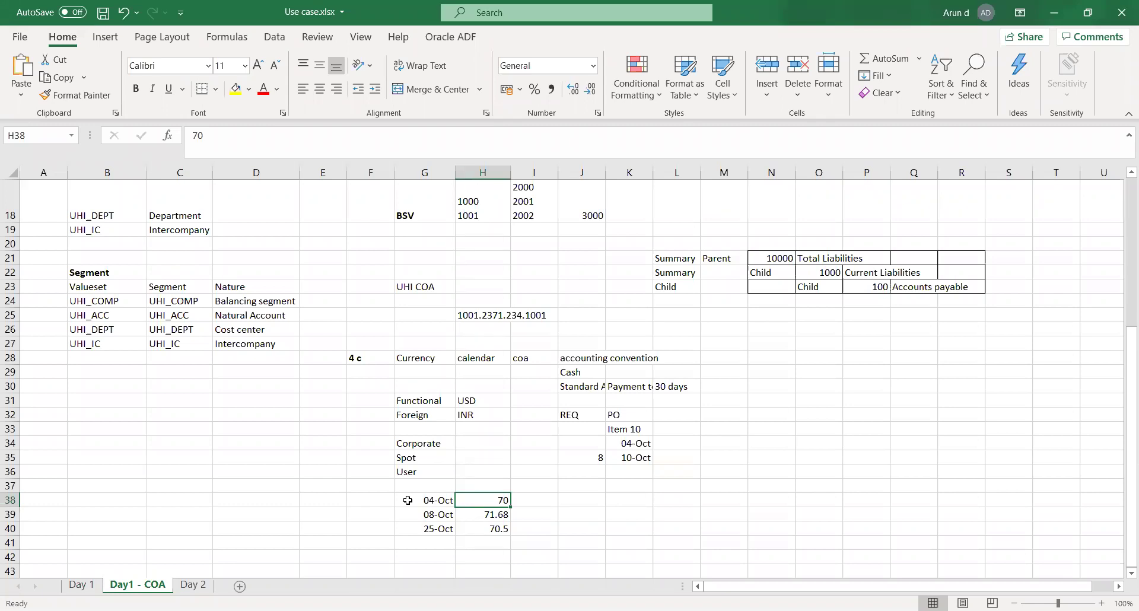
# - Enter Gain/Loss in J38 beside the first dated rate, followed by Realised in K38 and Unrealised in L38
pyautogui.press('Right')
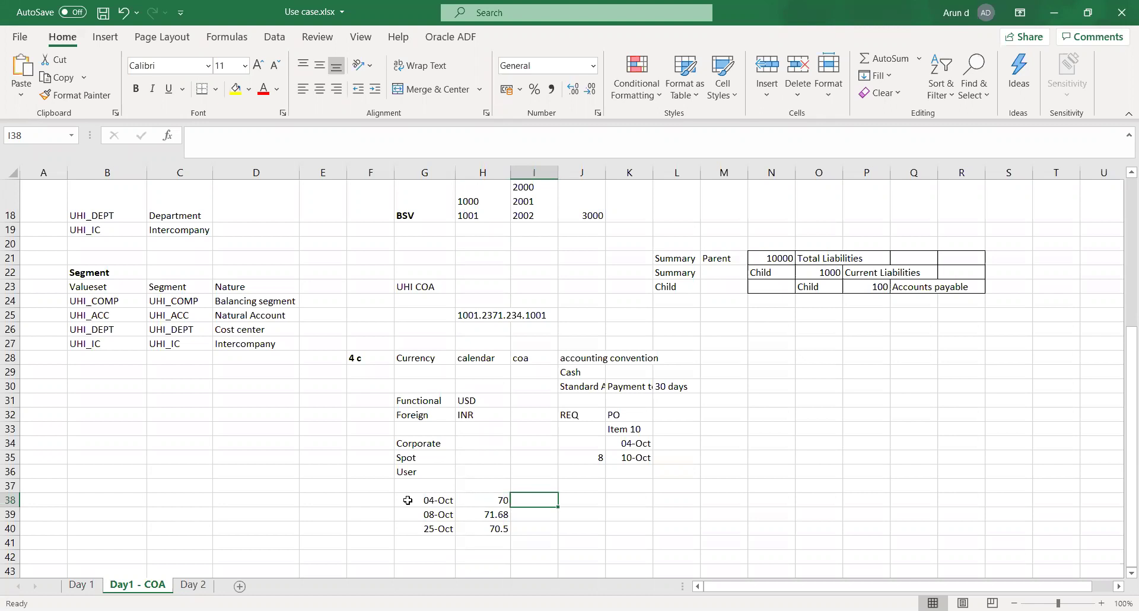
pyautogui.press('Right')
pyautogui.write('Gain')
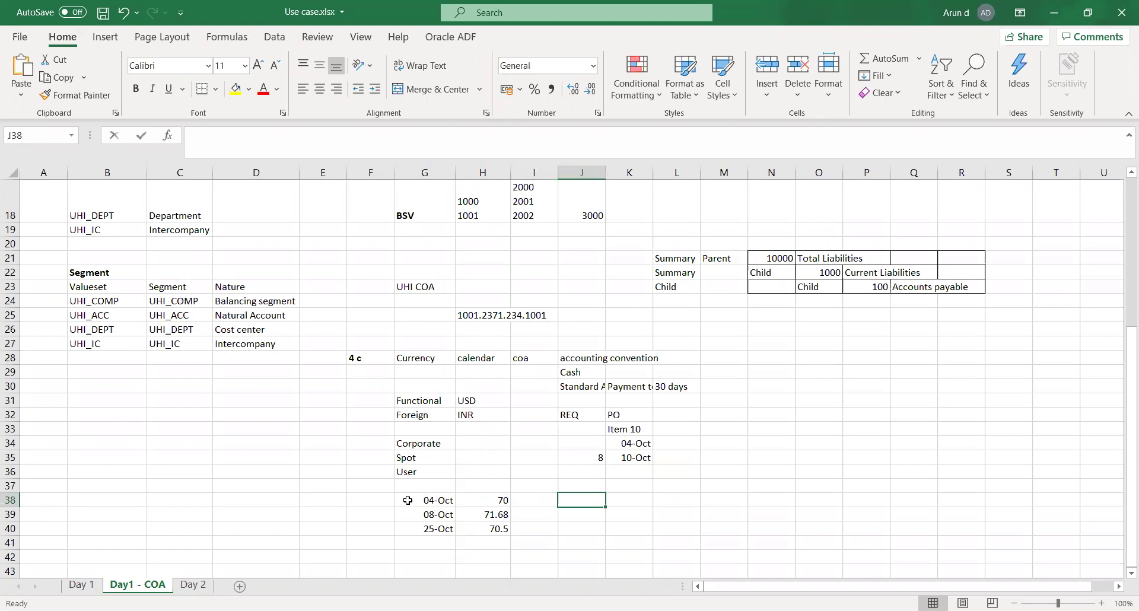
pyautogui.write('/Loss')
pyautogui.press('Tab')
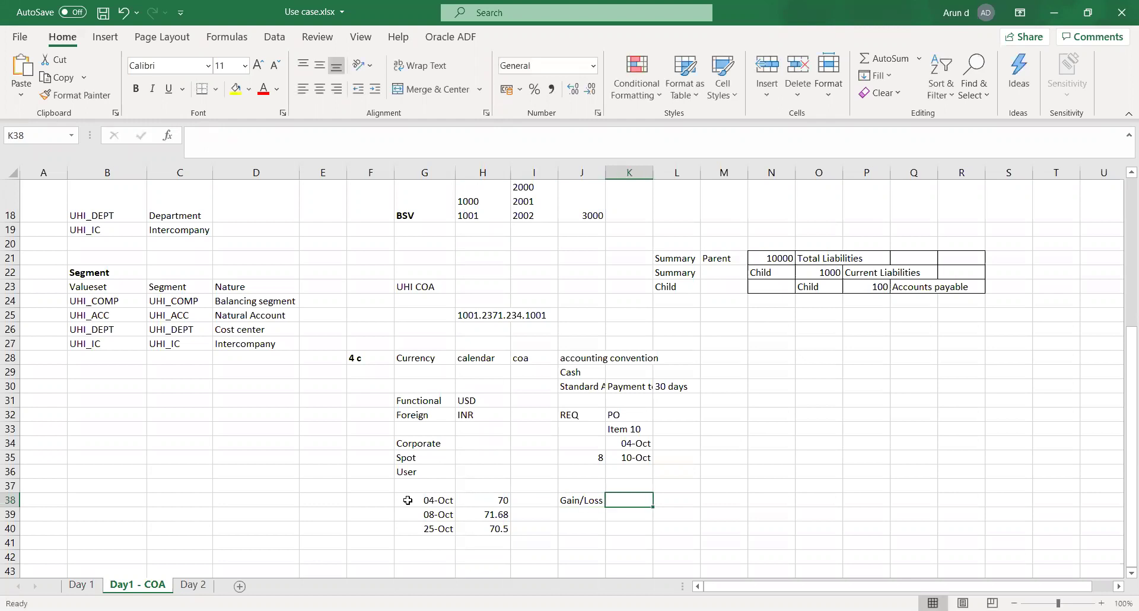
pyautogui.write('Realised')
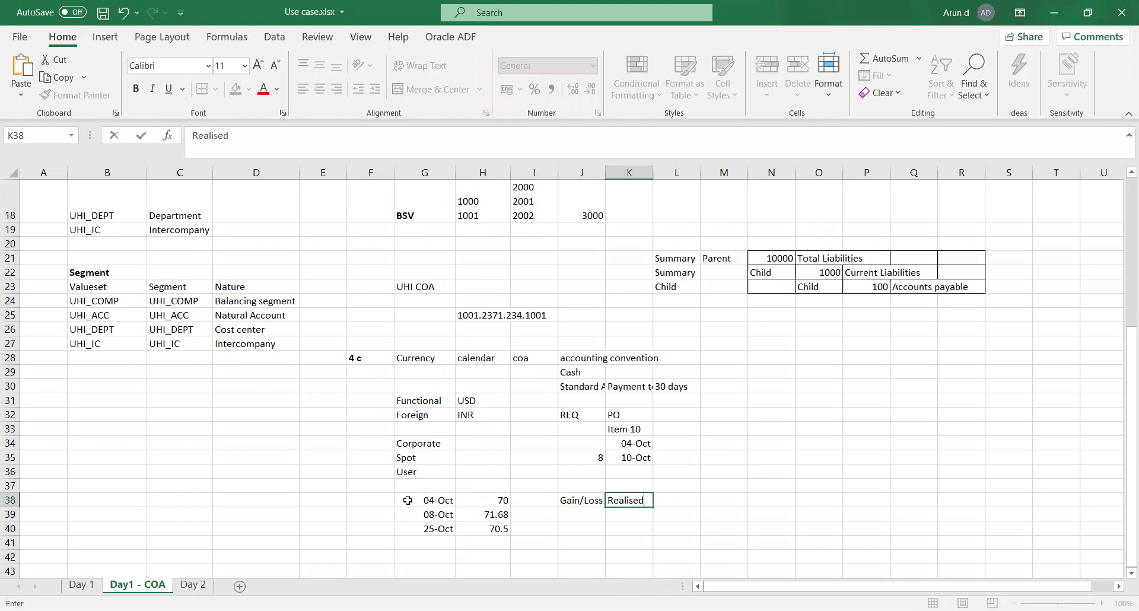
pyautogui.press('Tab')
pyautogui.write('Un')
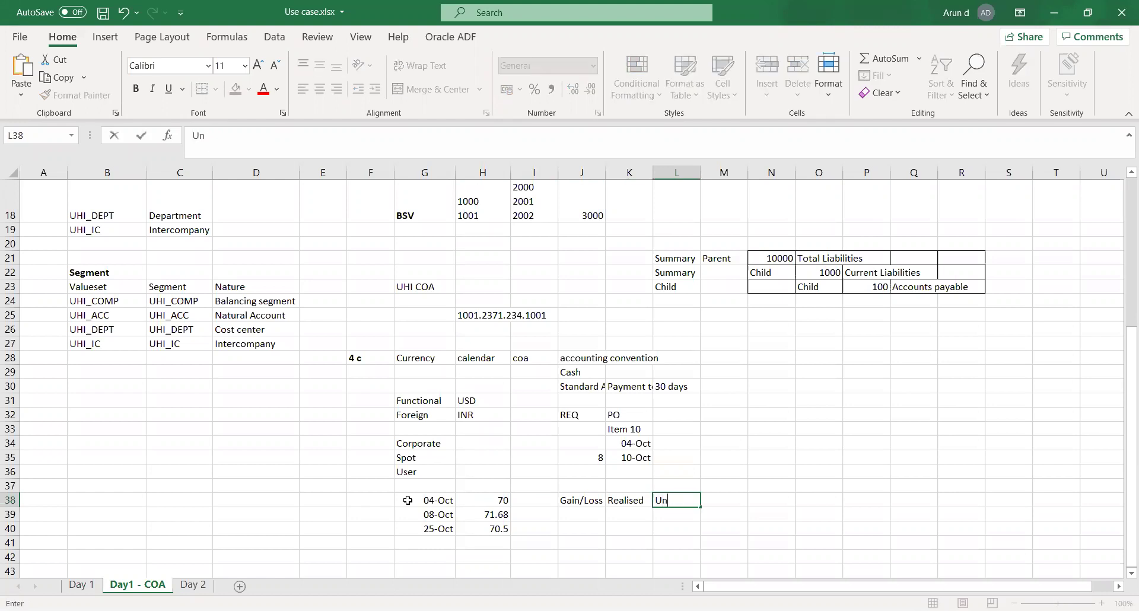
pyautogui.write('realised')
pyautogui.press('Tab')
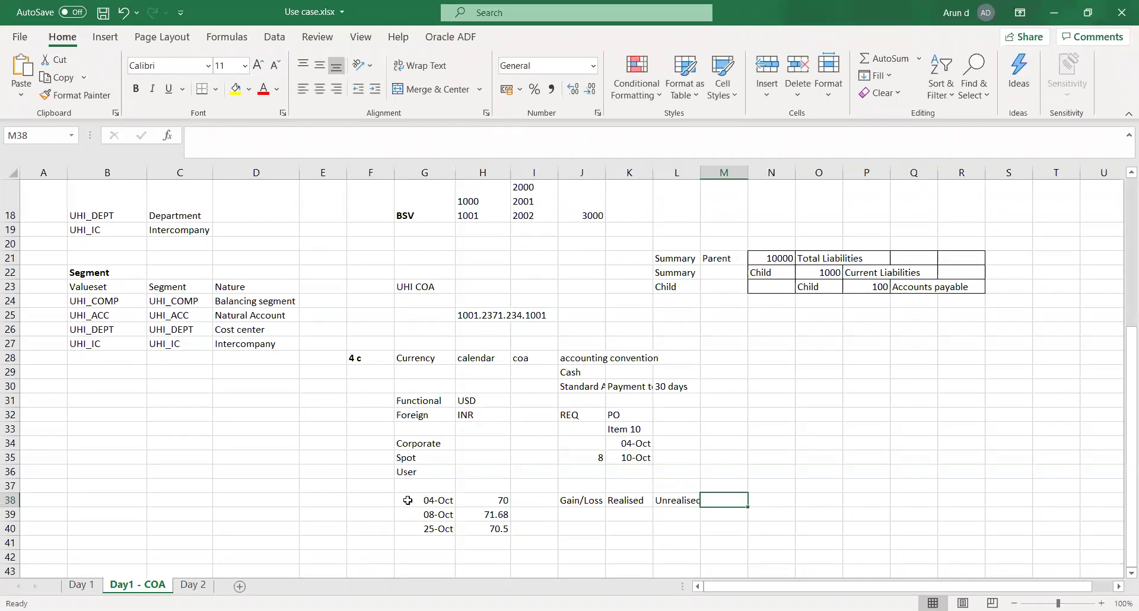
pyautogui.press('Left')
pyautogui.press('Left')
pyautogui.press('Down')
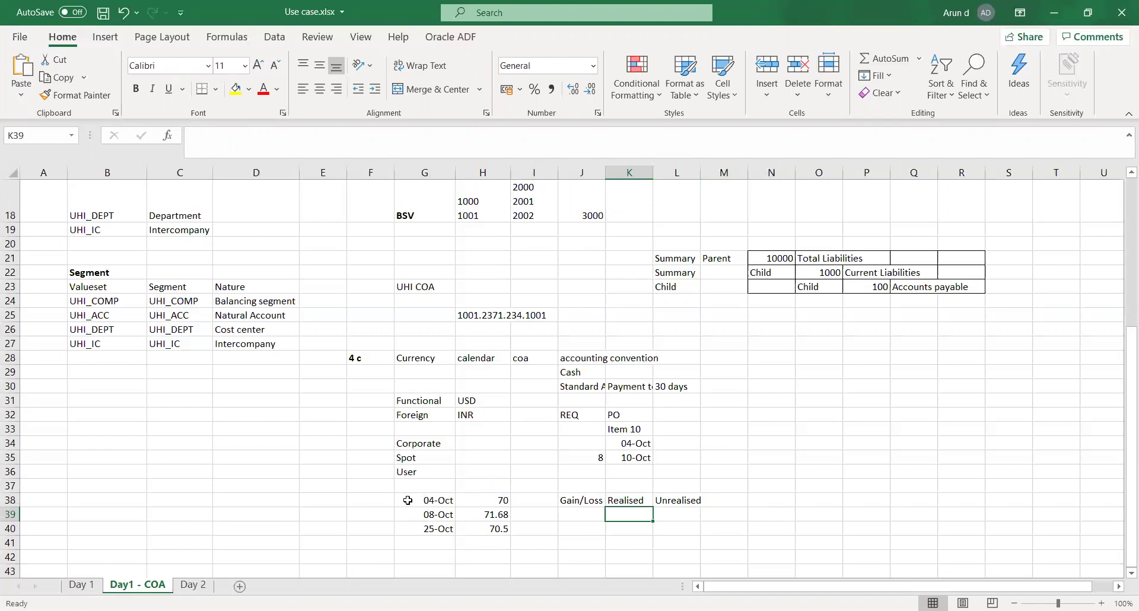
pyautogui.press('Right')
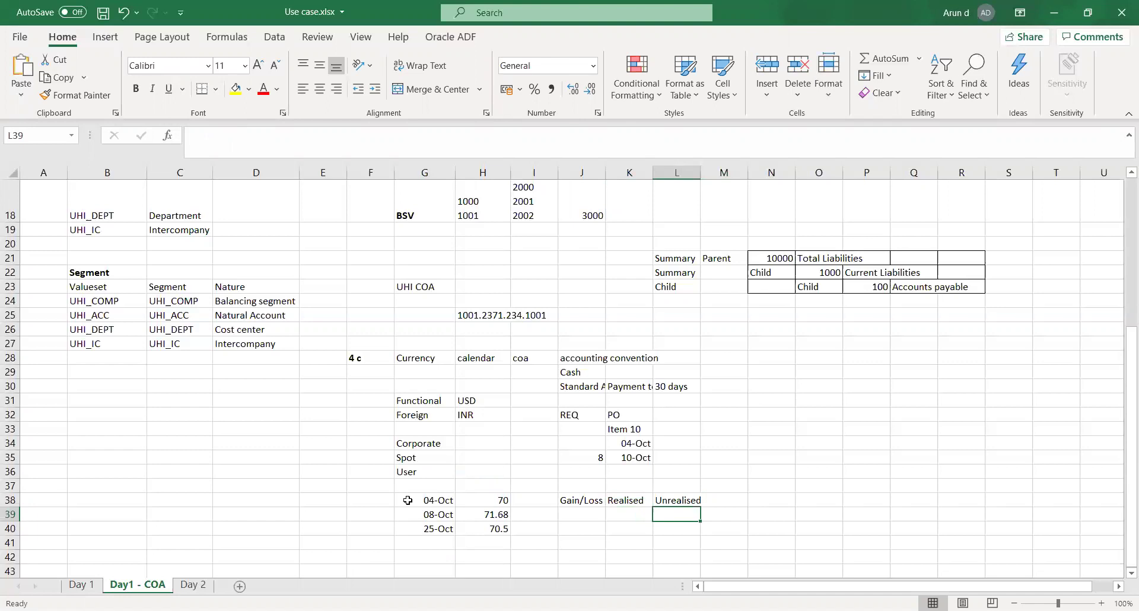
pyautogui.press('Left')
pyautogui.press('Left')
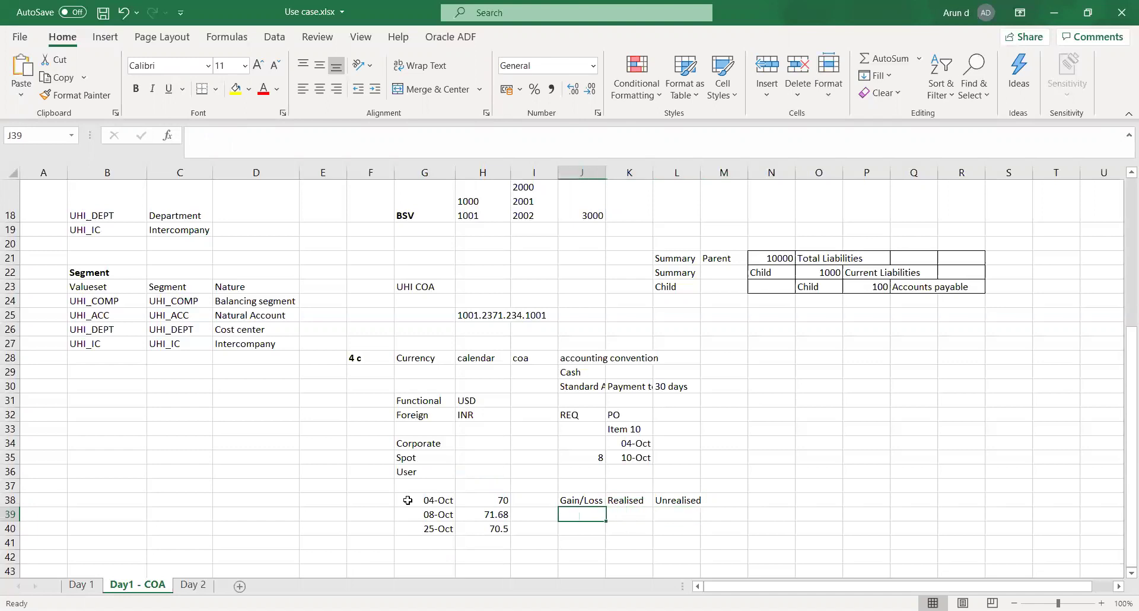
# - Enter the label Conversion in G42, two rows below the last dated exchange rate
pyautogui.press('Down')
pyautogui.press('Down')
pyautogui.press('Left')
pyautogui.press('Left')
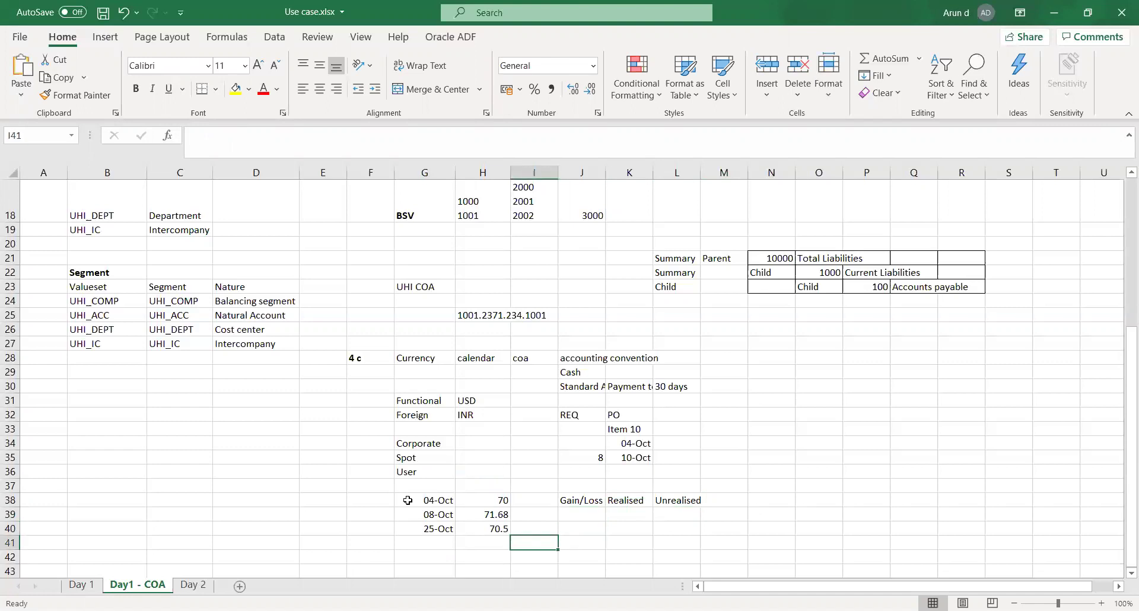
pyautogui.press('Left')
pyautogui.press('Down')
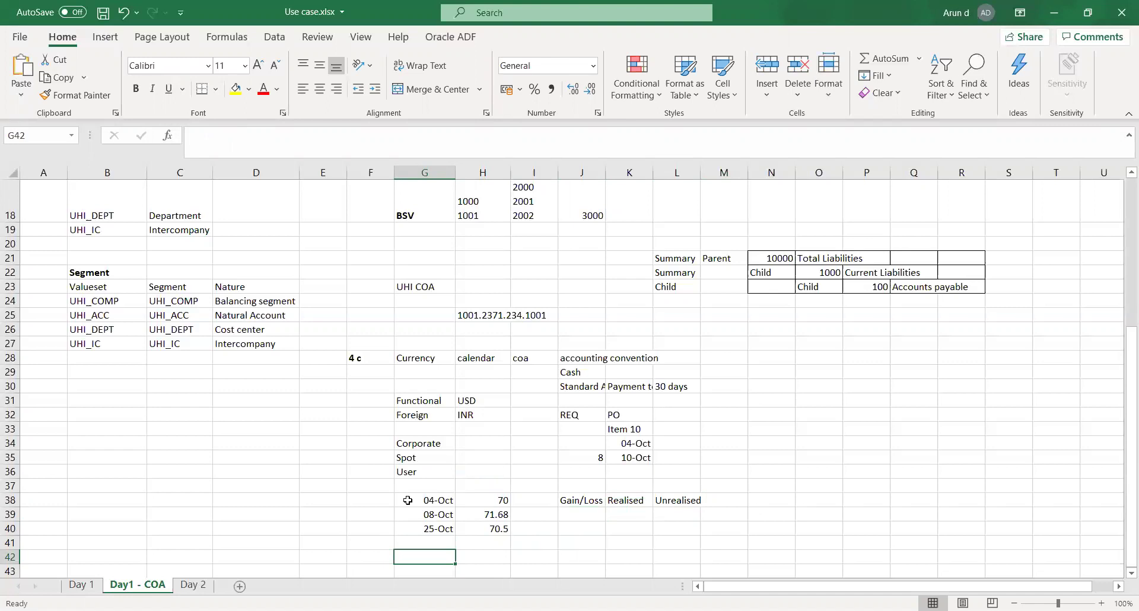
pyautogui.write('Conv')
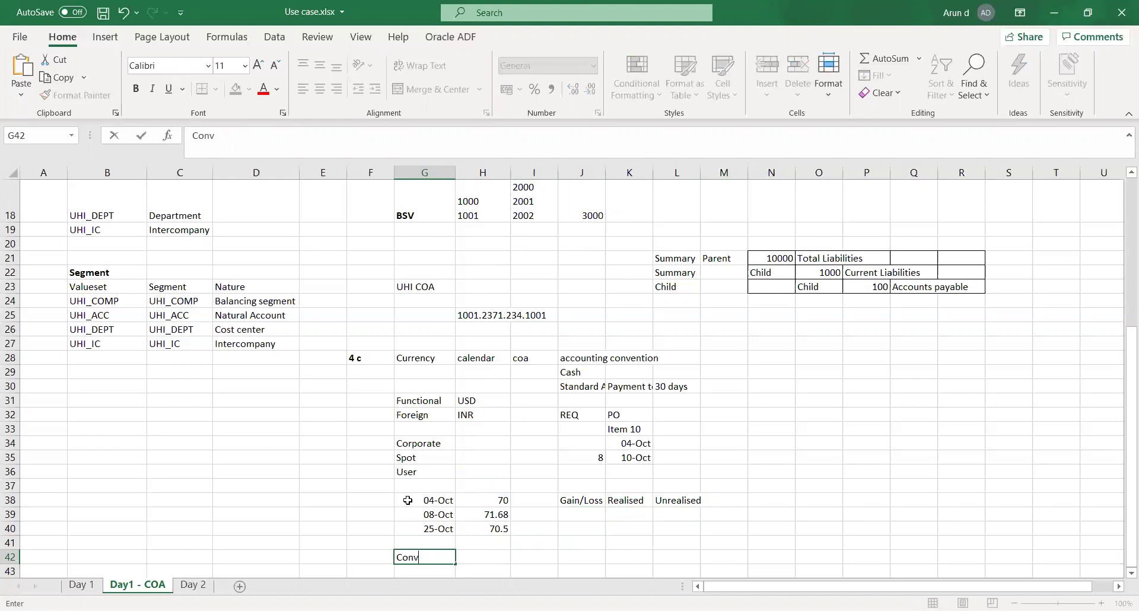
pyautogui.write('ersion')
pyautogui.press('Return')
pyautogui.press('Up')
pyautogui.press('Return')
# - Add the labels Revaluation and Transalation below Conversion, in cells G43 and G44
pyautogui.scroll(-1, 408, 501)
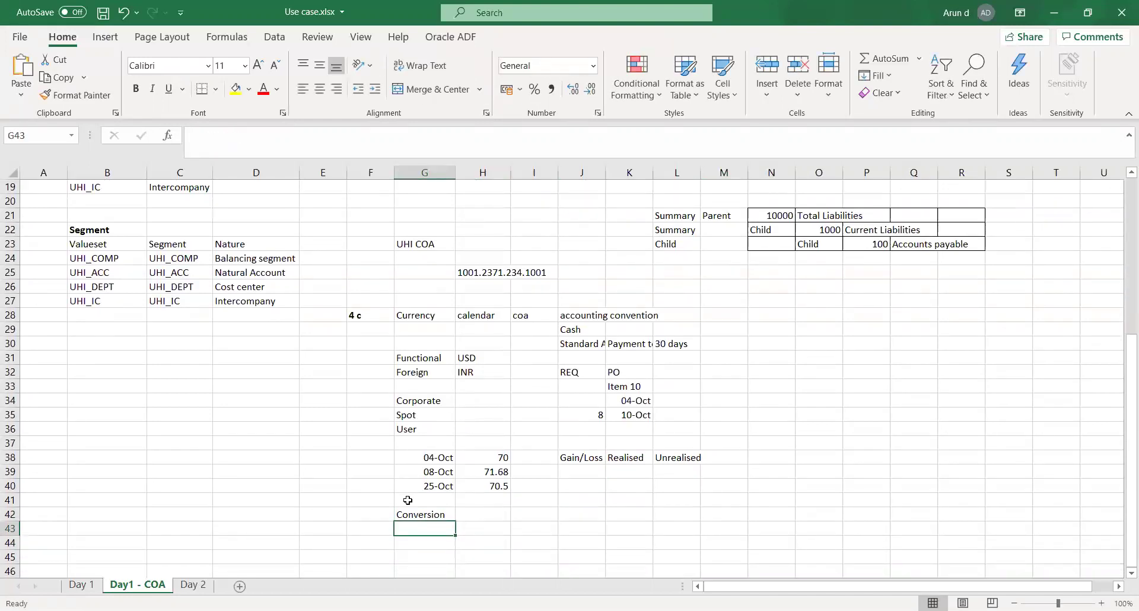
pyautogui.write('Reval')
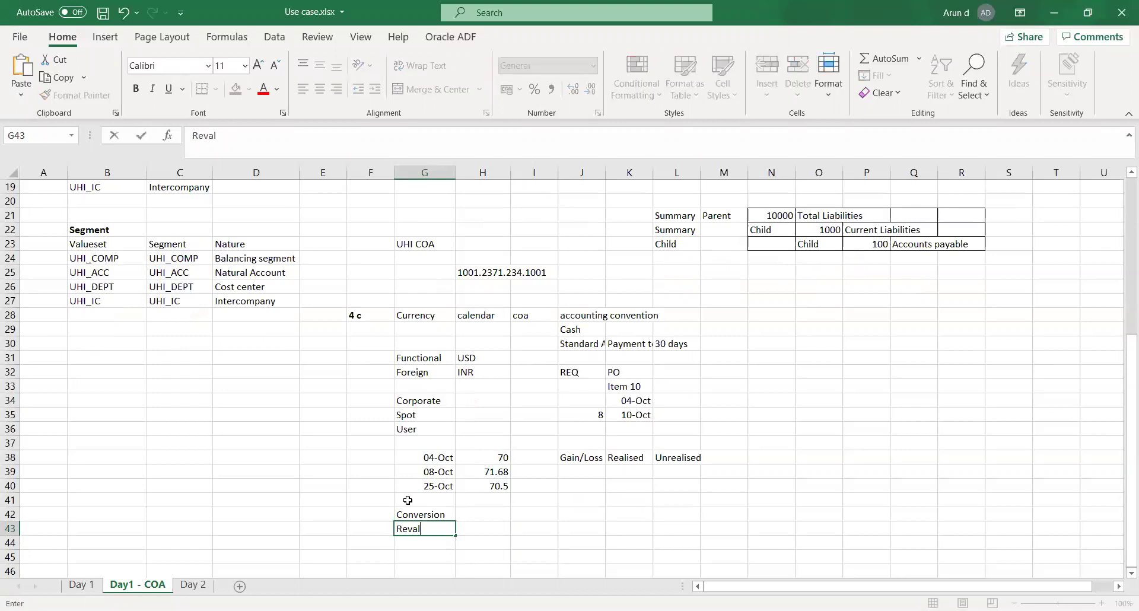
pyautogui.write('uation')
pyautogui.press('Tab')
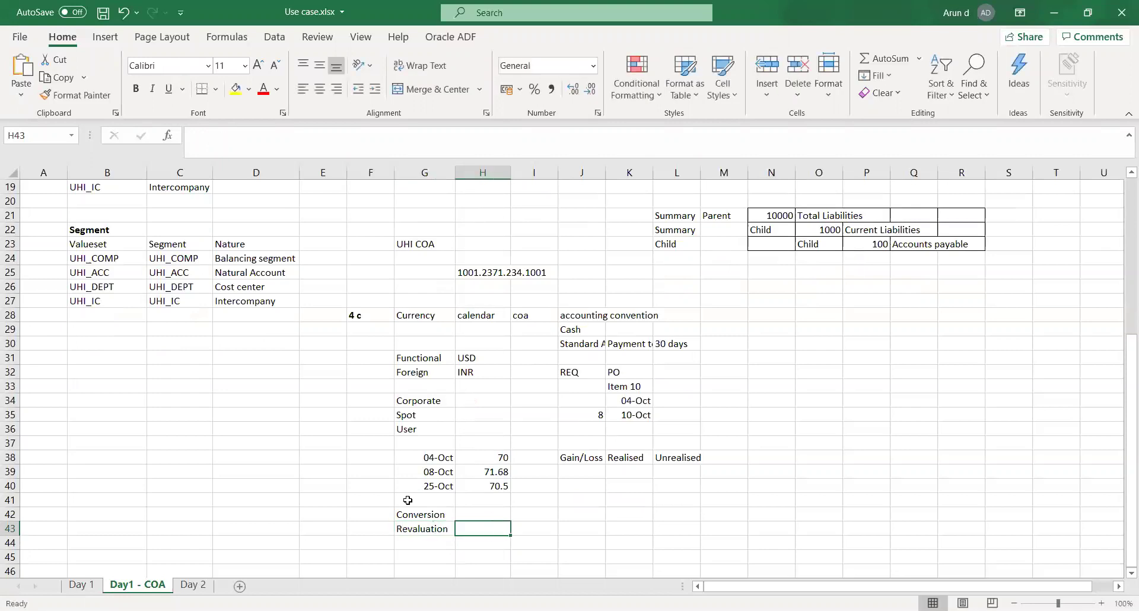
pyautogui.press('Return')
pyautogui.write('Transalation')
pyautogui.press('Tab')
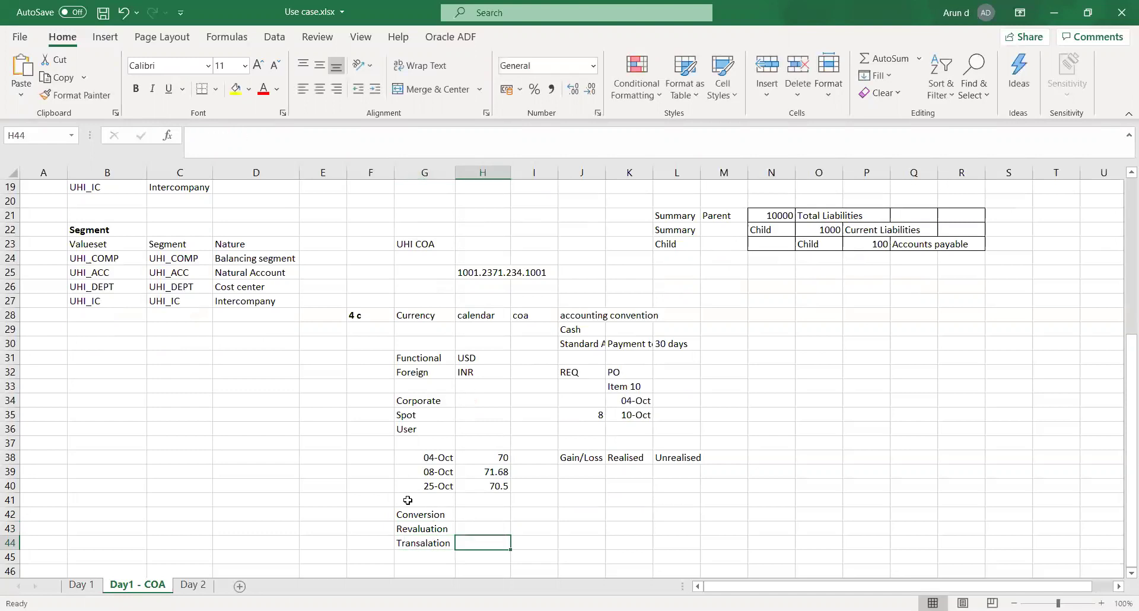
# - Review the dated exchange rates in rows 38 to 40 against the currency process labels below them
pyautogui.press('Up')
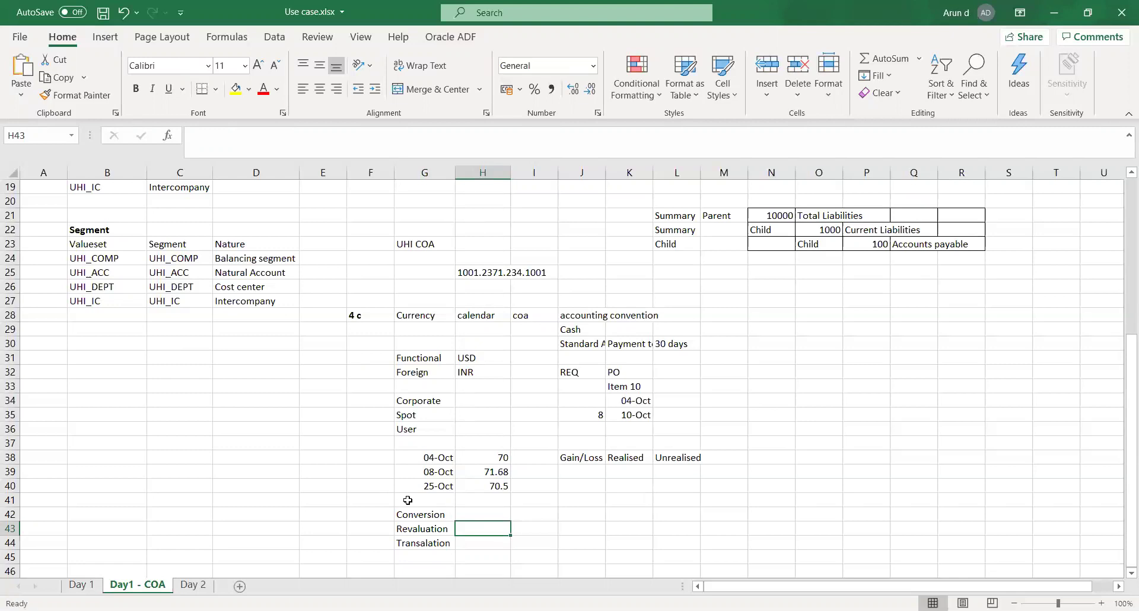
pyautogui.press('Up')
pyautogui.press('Up')
pyautogui.press('Up')
pyautogui.press('Up')
pyautogui.press('Up')
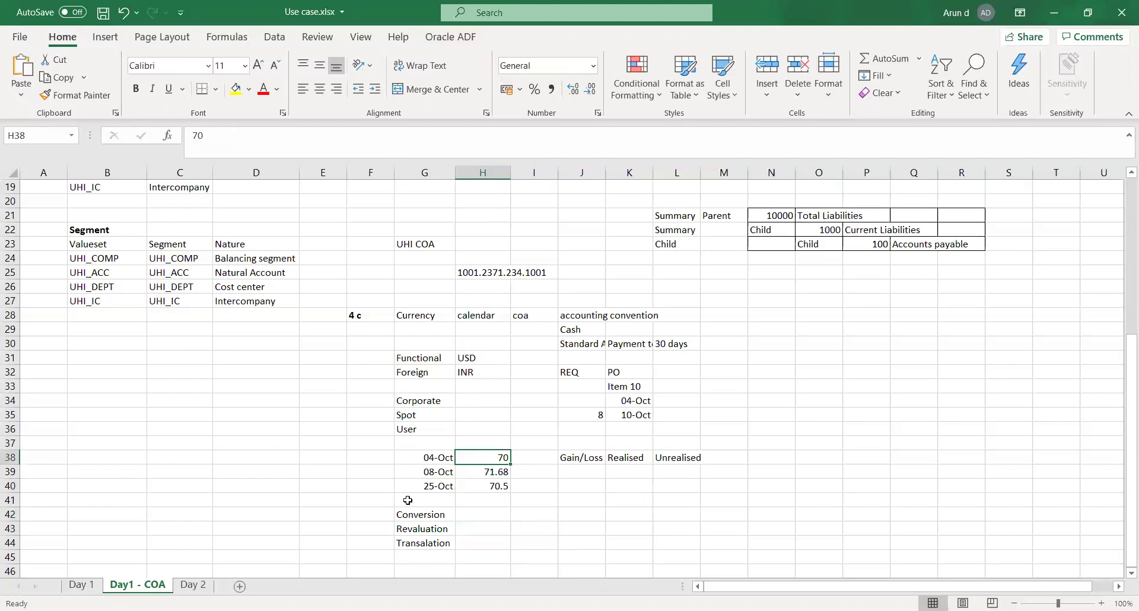
pyautogui.press('Left')
pyautogui.press('Right')
pyautogui.press('Right')
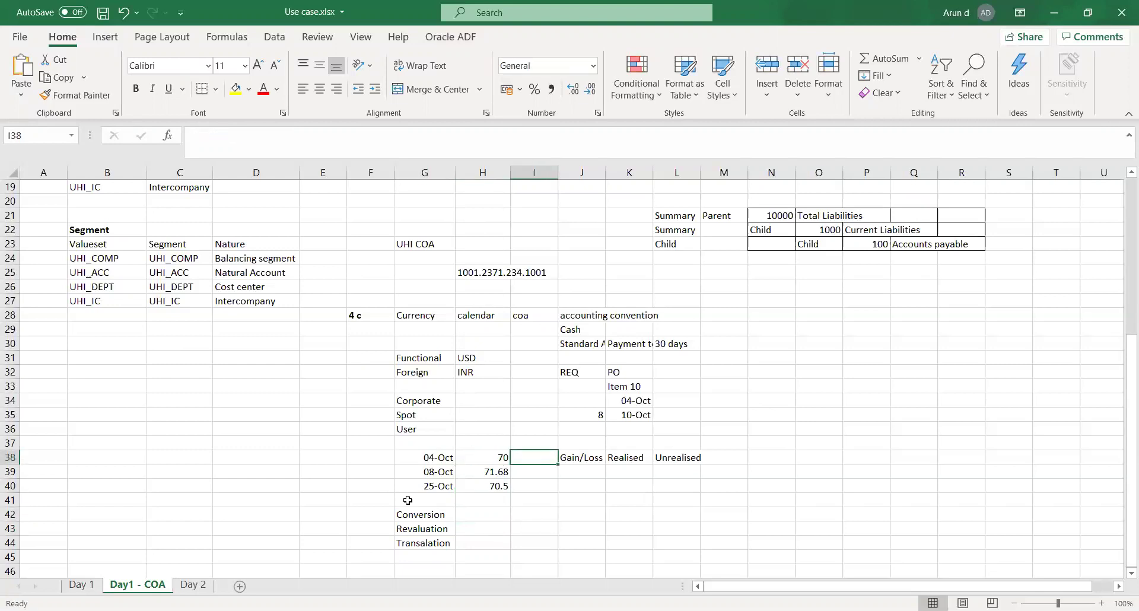
pyautogui.press('Down')
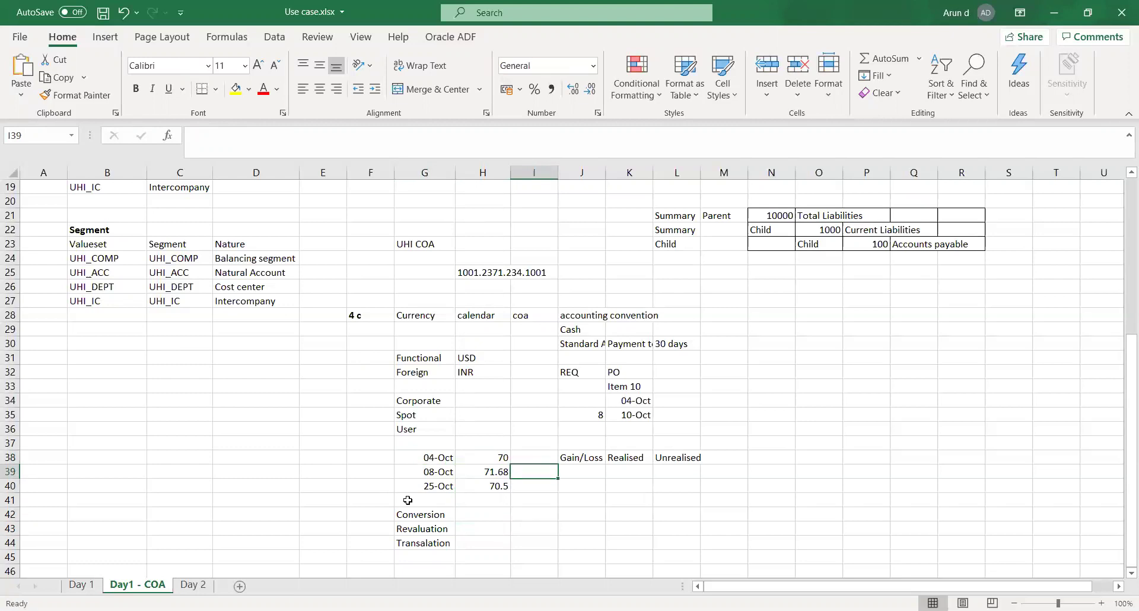
pyautogui.press('Left')
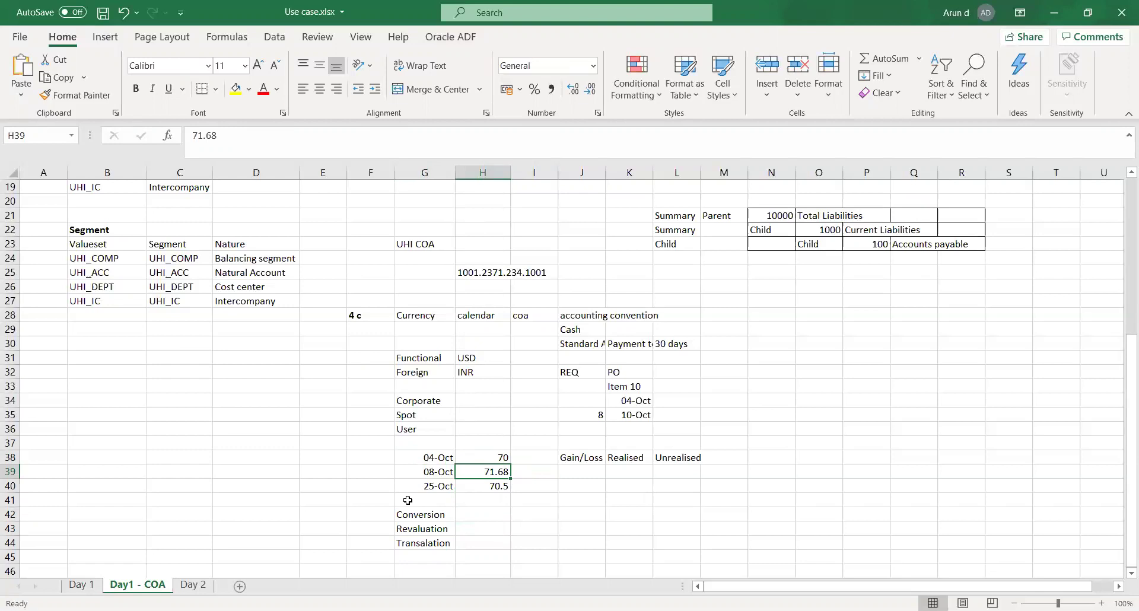
pyautogui.press('Left')
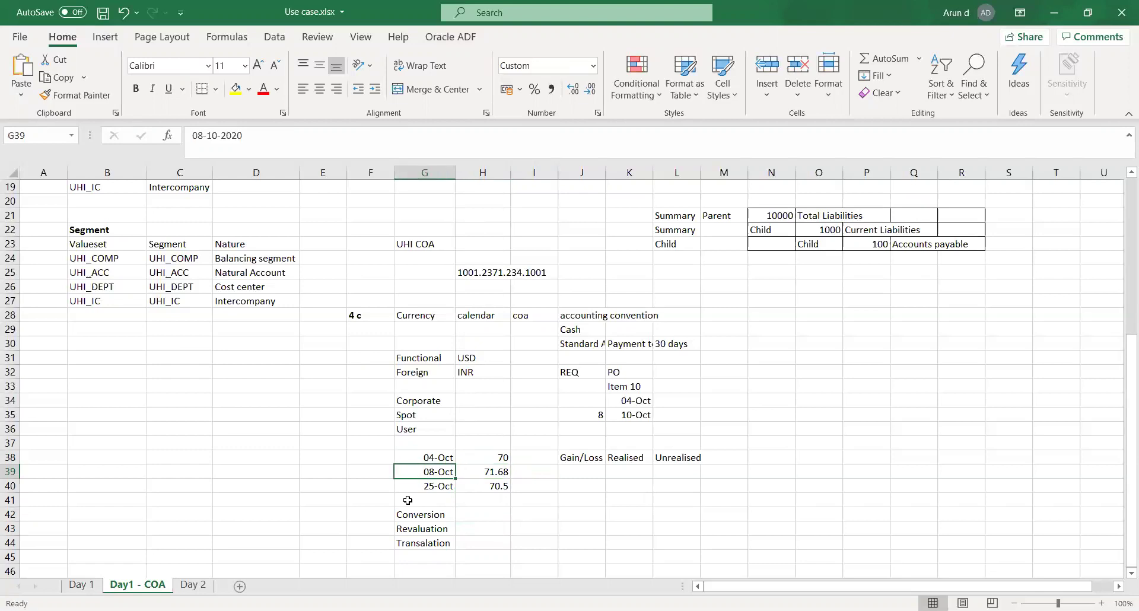
pyautogui.press('Right')
pyautogui.press('Right')
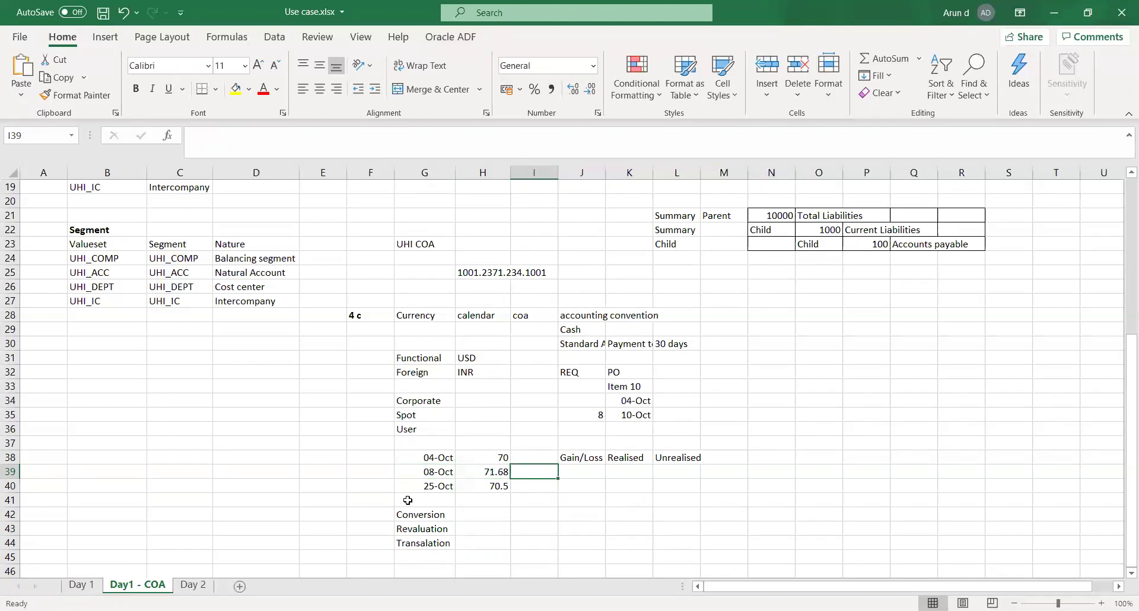
pyautogui.press('Down')
pyautogui.press('Down')
pyautogui.press('Left')
pyautogui.press('Left')
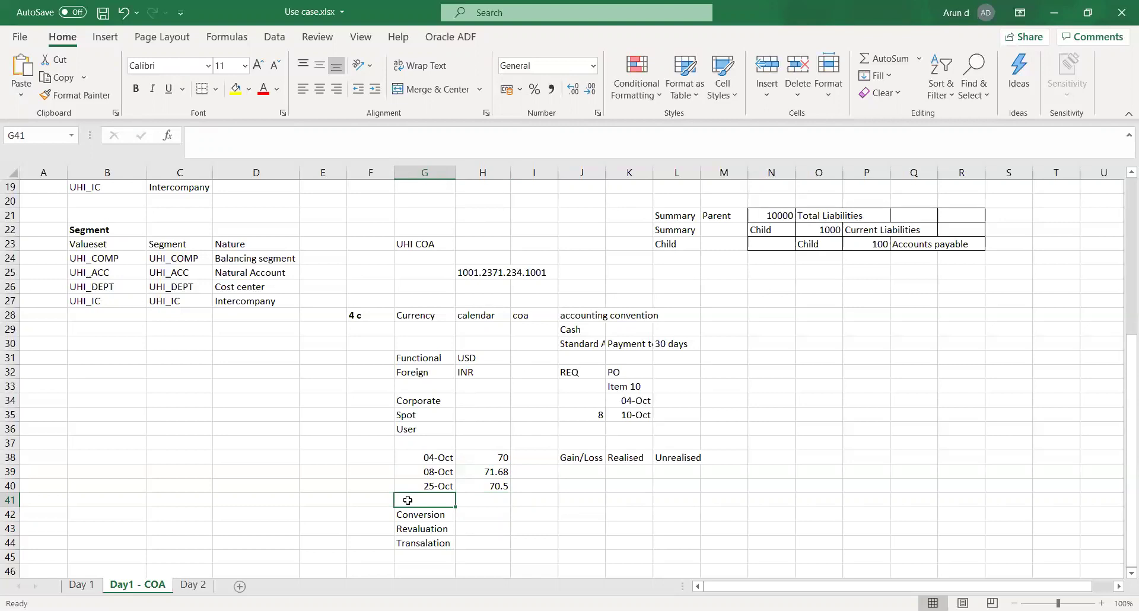
pyautogui.press('Right')
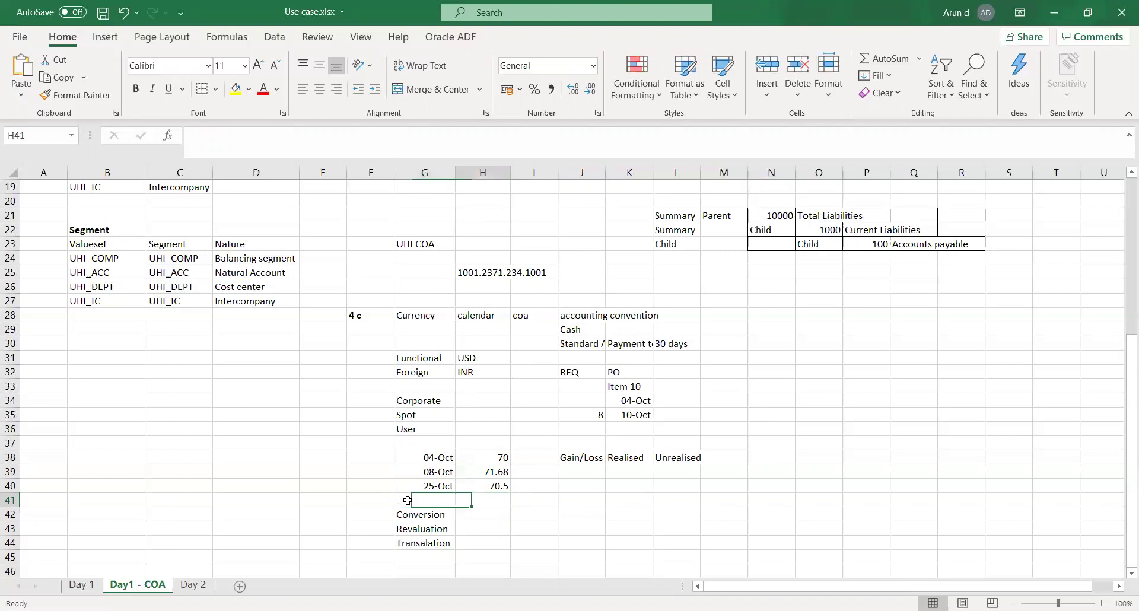
# - Review the Conversion, Revaluation and Transalation labels in rows 42 to 44
pyautogui.press('Down')
pyautogui.press('Down')
pyautogui.press('Down')
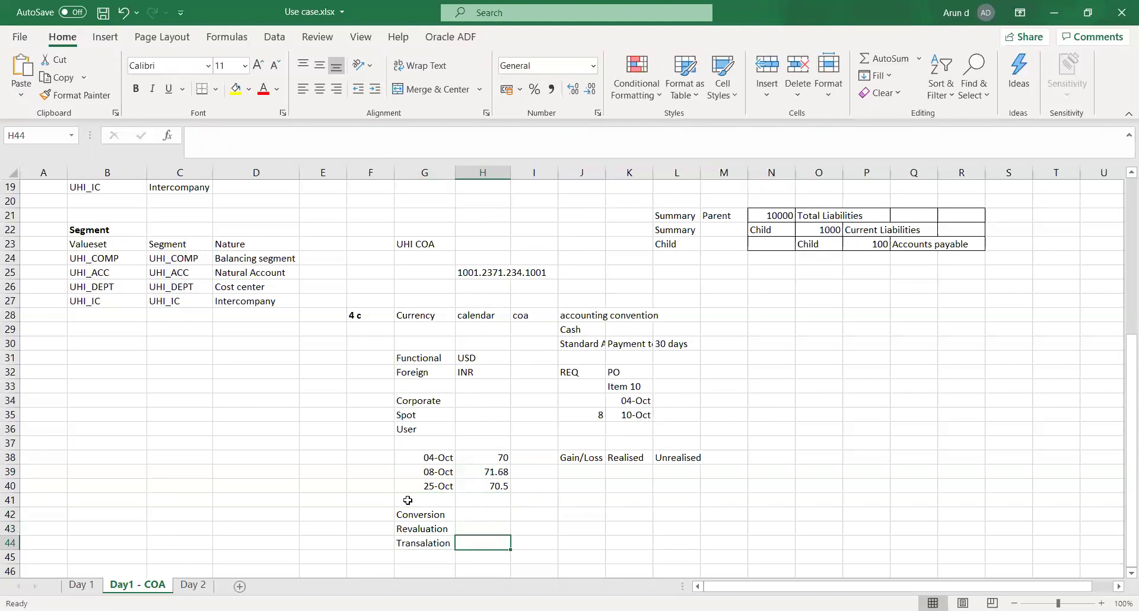
pyautogui.press('Left')
pyautogui.press('Up')
pyautogui.press('Up')
pyautogui.press('Down')
pyautogui.press('Down')
pyautogui.press('Right')
pyautogui.press('Left')
# - Enter the label Trial Balance in G46, two rows below Transalation
pyautogui.press('Down')
pyautogui.press('Down')
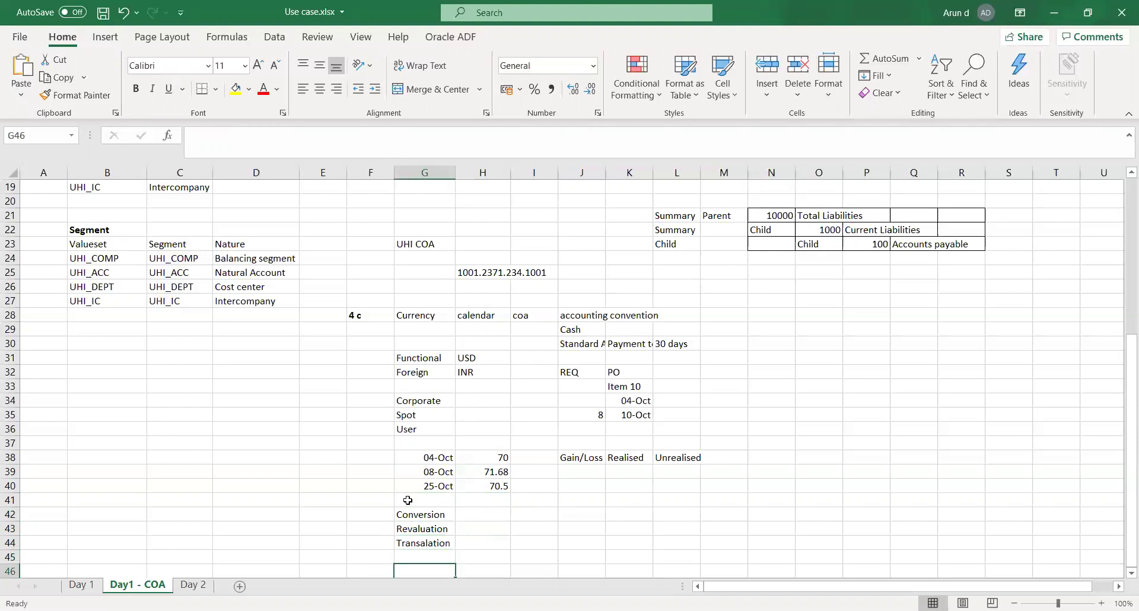
pyautogui.write('Trial')
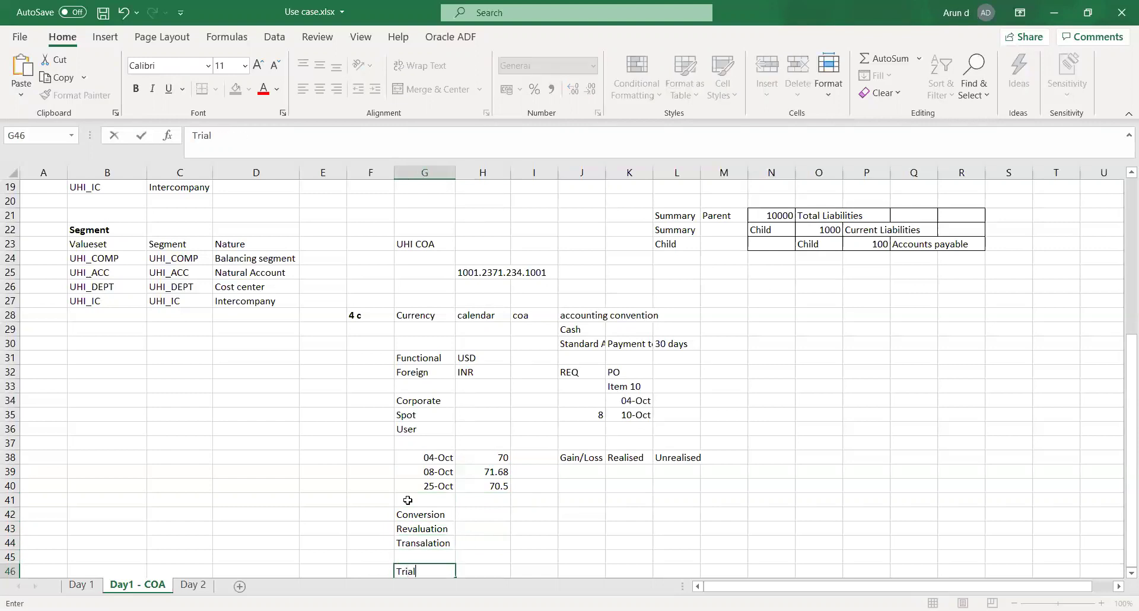
pyautogui.write(' Balance')
pyautogui.press('Tab')
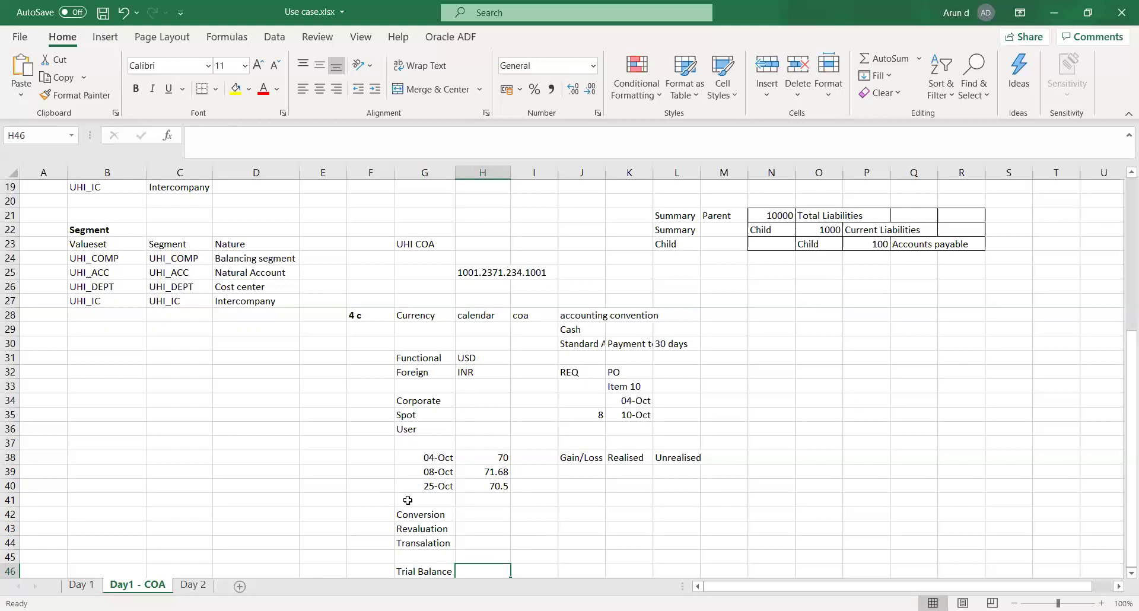
# - Review the currency notes in column G from Trial Balance up through the rate types to the Functional and Foreign rows
pyautogui.press('Left')
pyautogui.press('Up')
pyautogui.press('Up')
pyautogui.press('Up')
pyautogui.press('Up')
pyautogui.press('Up')
pyautogui.press('Up')
pyautogui.press('Up')
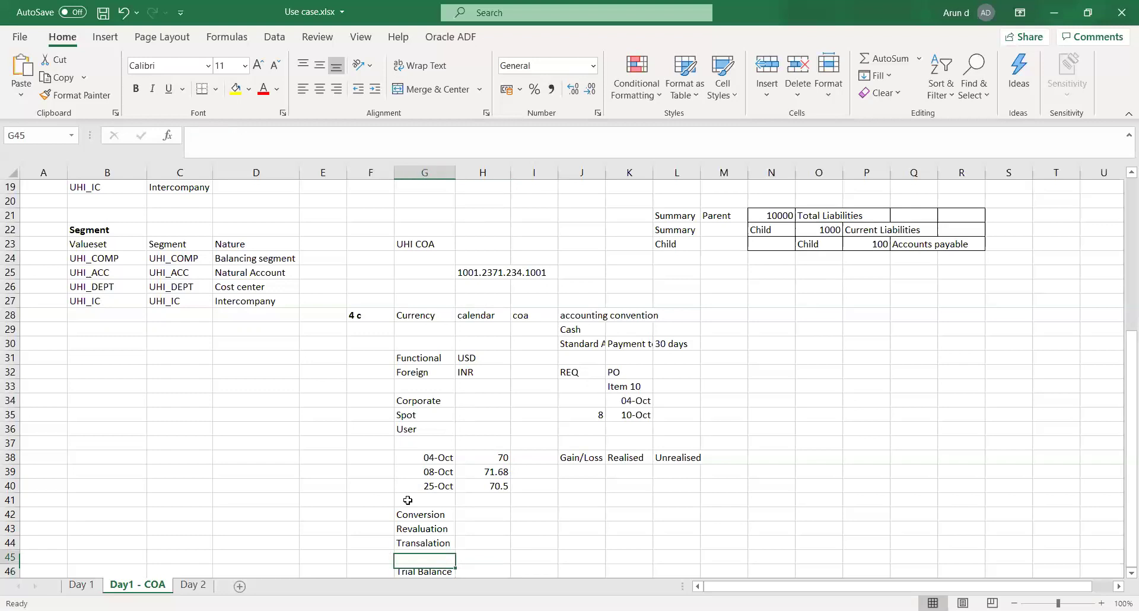
pyautogui.press('Up')
pyautogui.press('Up')
pyautogui.press('Up')
pyautogui.press('Up')
pyautogui.press('Up')
pyautogui.press('Up')
pyautogui.press('Up')
pyautogui.press('Up')
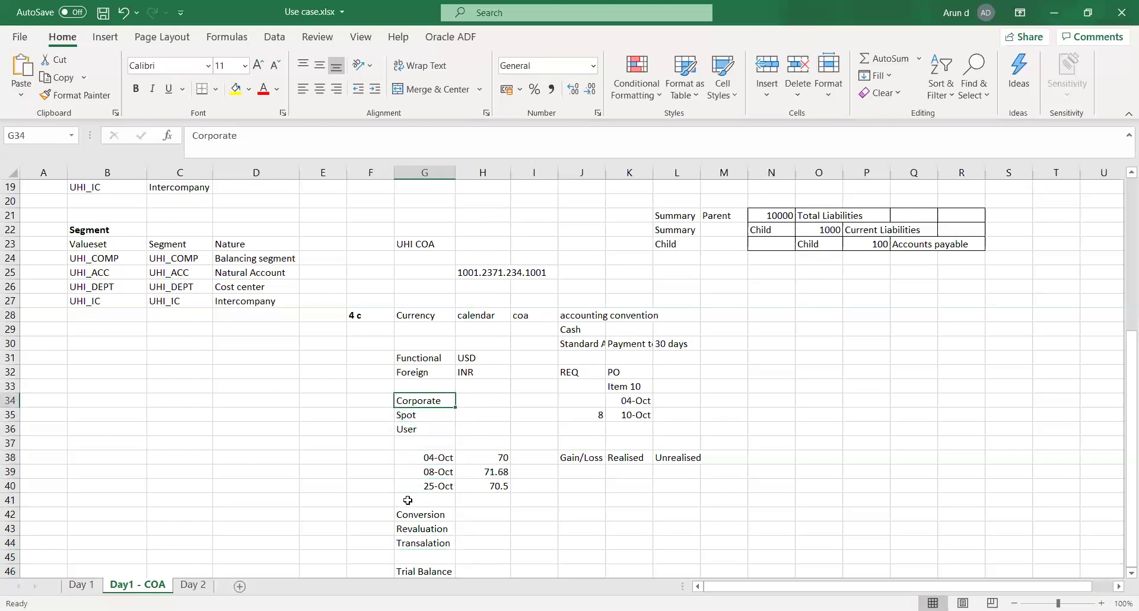
pyautogui.press('Down')
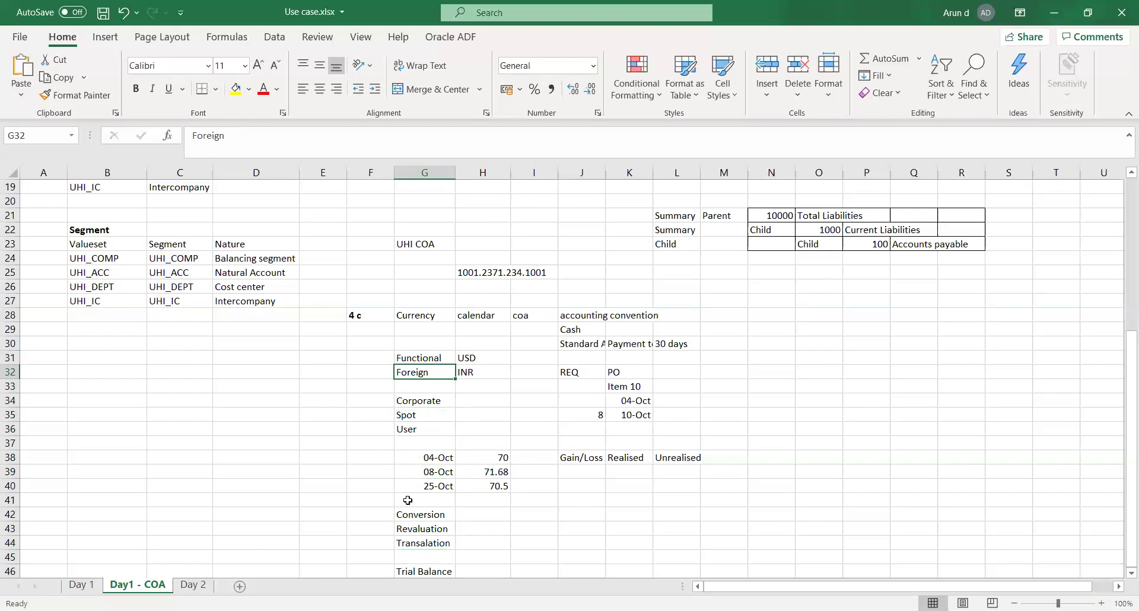
pyautogui.press('Up')
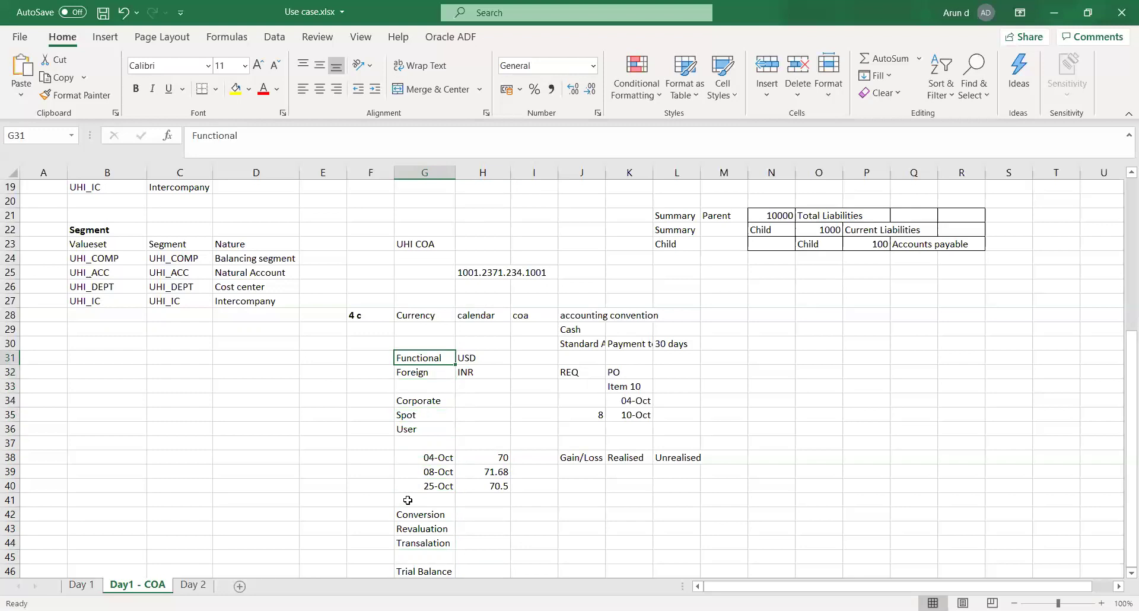
pyautogui.press('Up')
pyautogui.press('Left')
pyautogui.press('Down')
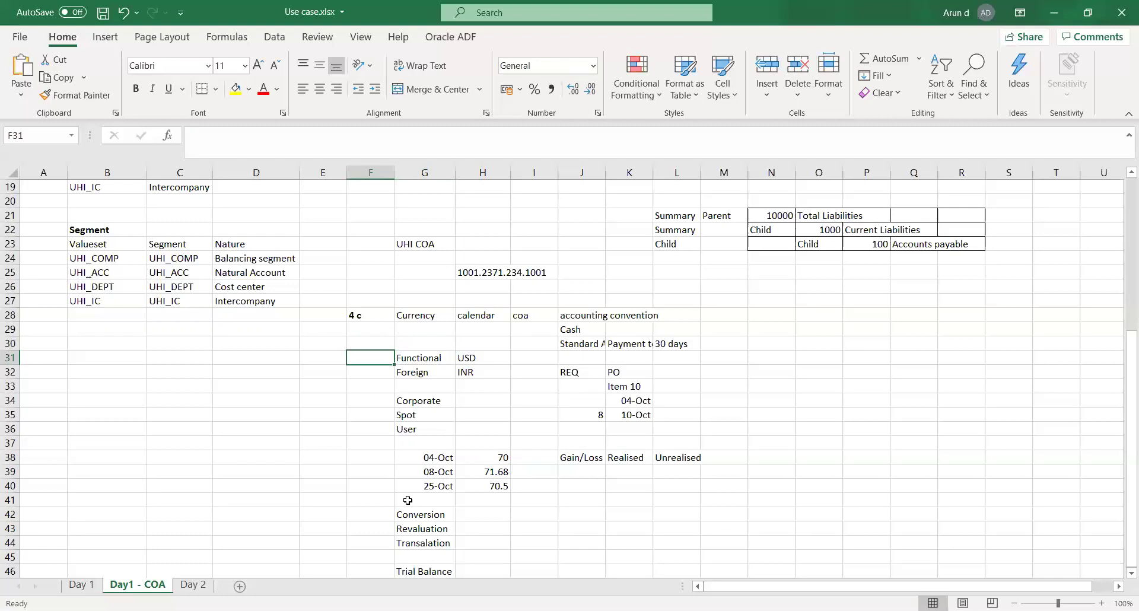
# - Examine the 4 c headings in row 28: Currency, calendar, coa and accounting convention
pyautogui.press('Right')
pyautogui.press('Up')
pyautogui.press('Up')
pyautogui.press('Up')
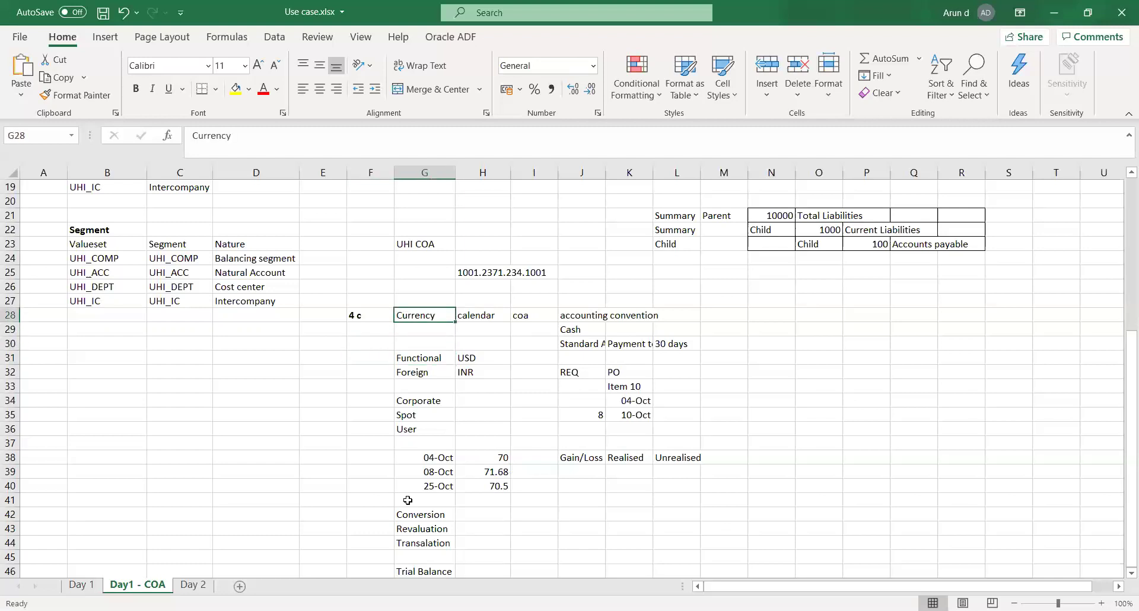
pyautogui.hotkey('shift', 'Right')
pyautogui.hotkey('shift', 'Right')
pyautogui.hotkey('shift', 'Right')
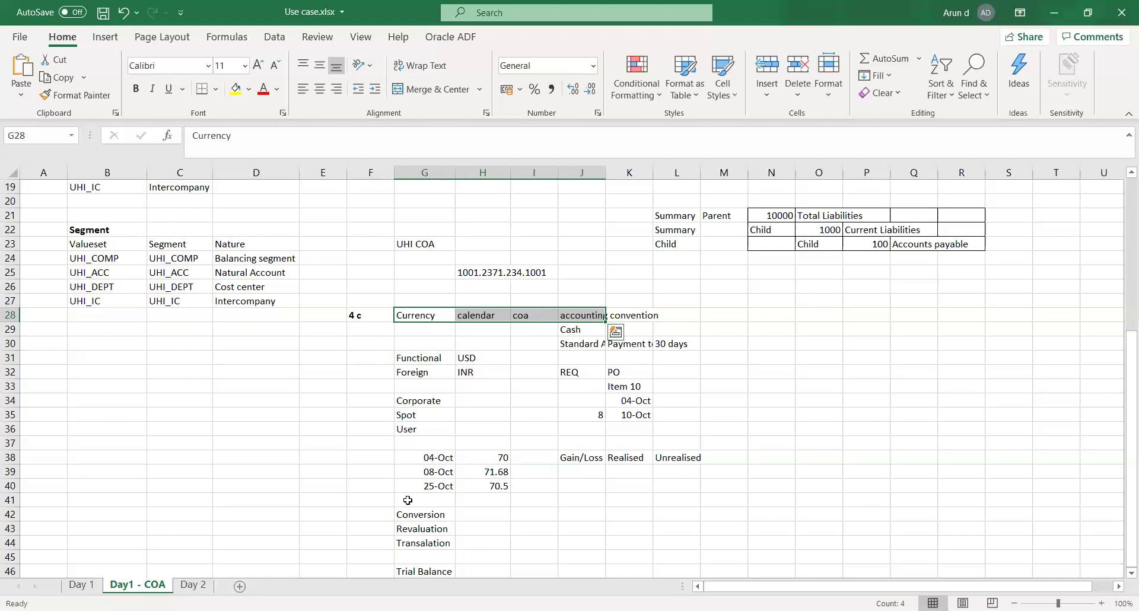
pyautogui.hotkey('shift', 'Left')
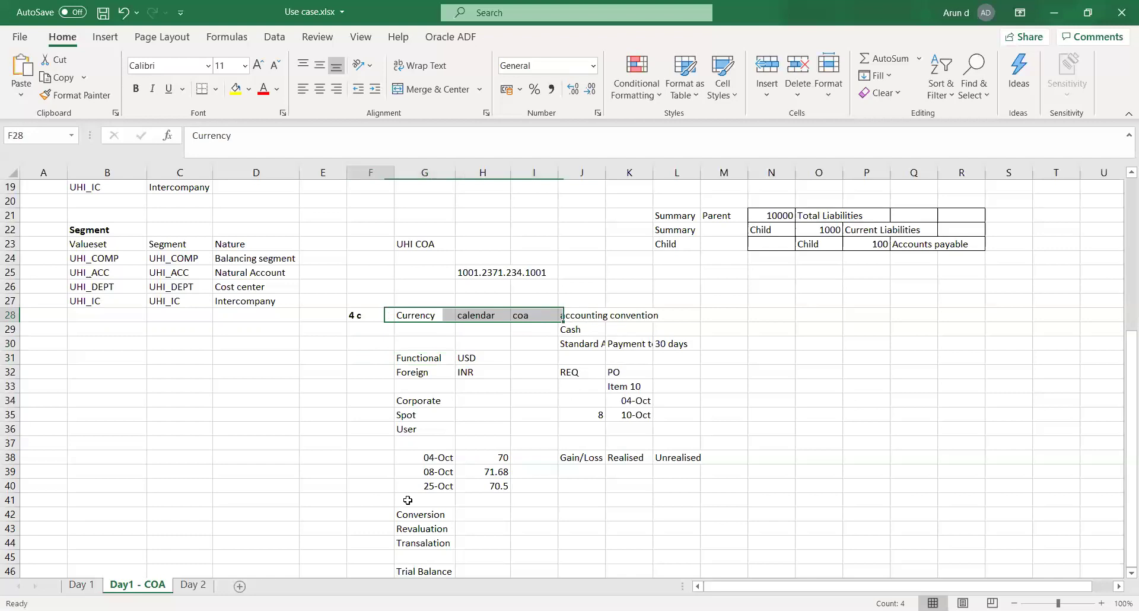
pyautogui.press('Left')
pyautogui.press('Left')
pyautogui.press('Left')
pyautogui.press('Left')
pyautogui.press('Left')
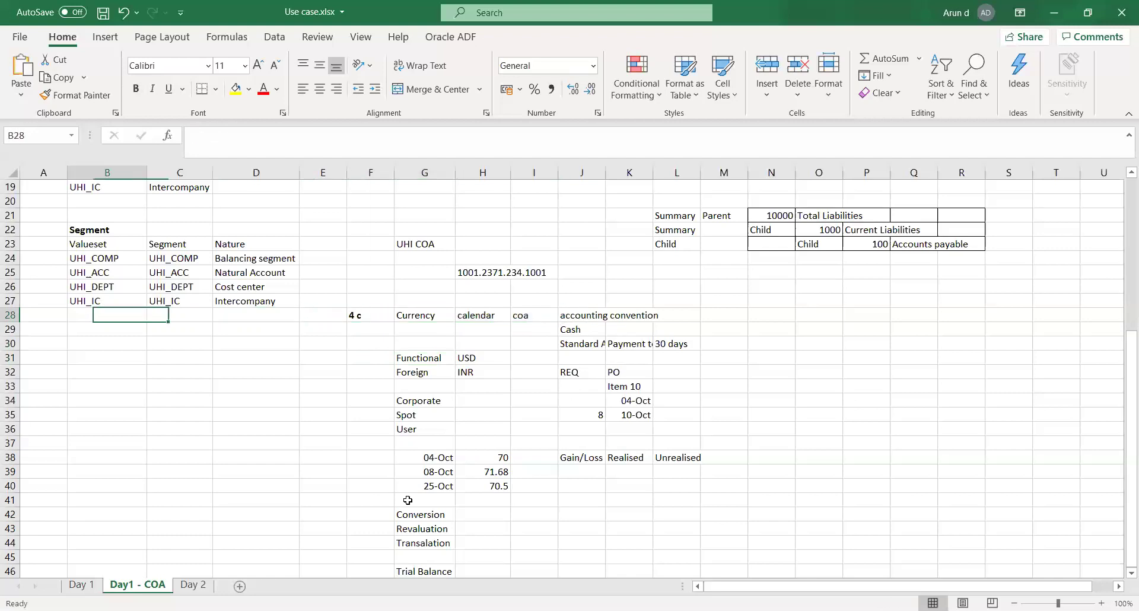
pyautogui.press('Right')
pyautogui.press('Right')
pyautogui.press('Right')
pyautogui.press('Right')
pyautogui.press('Right')
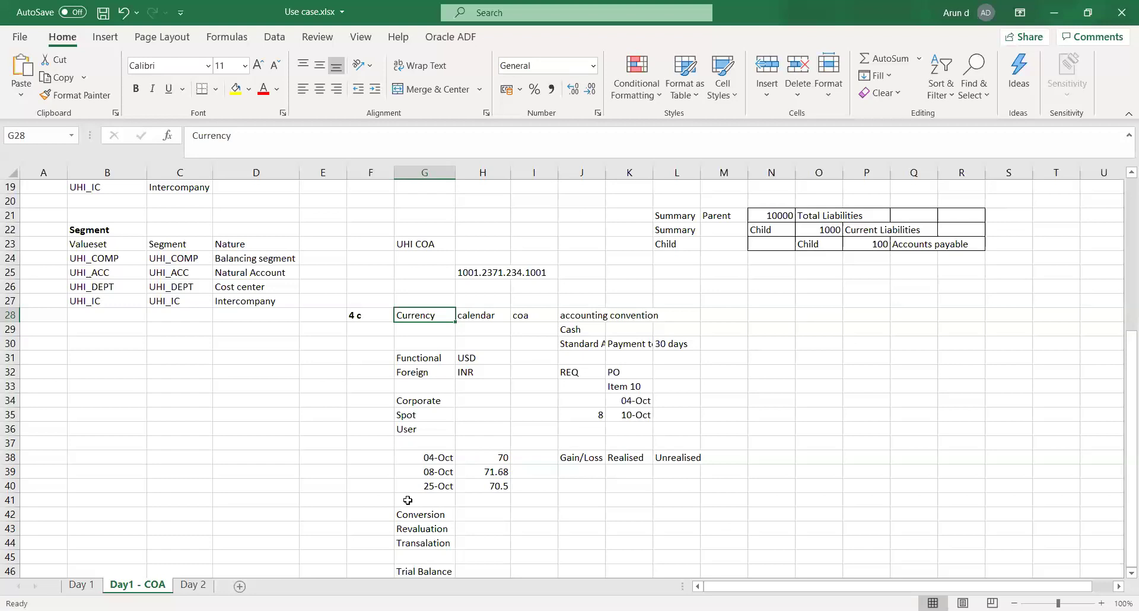
pyautogui.press('Right')
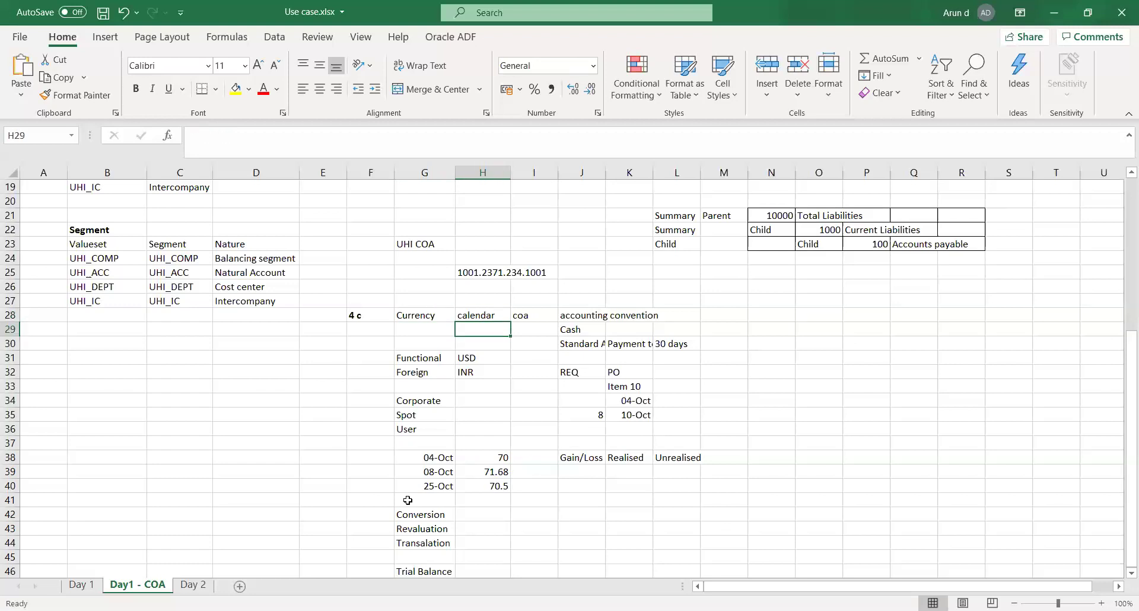
pyautogui.press('Right')
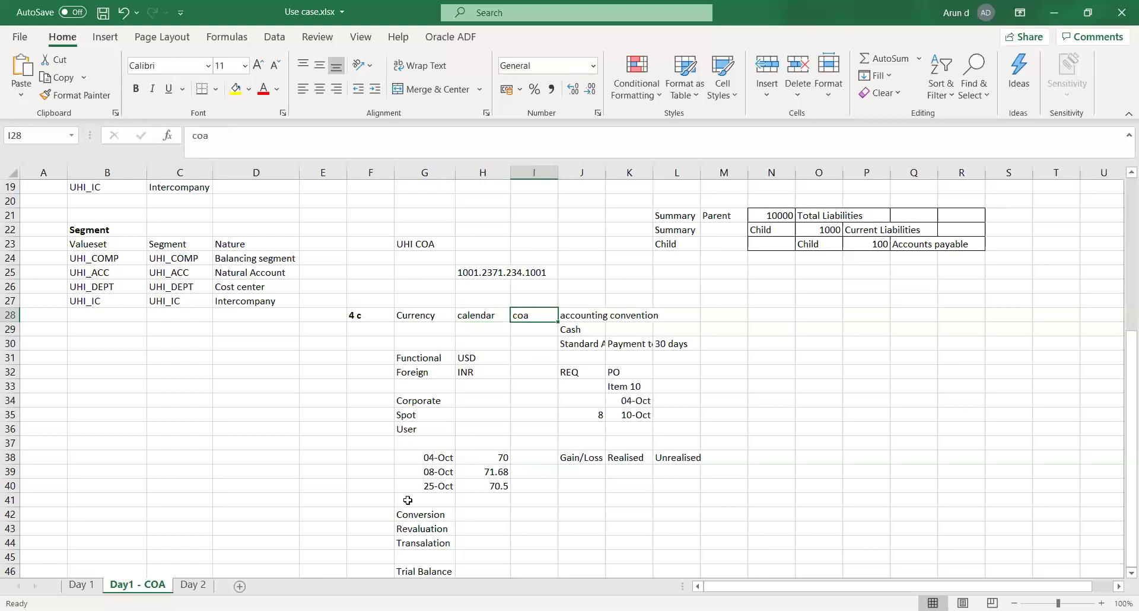
pyautogui.press('Right')
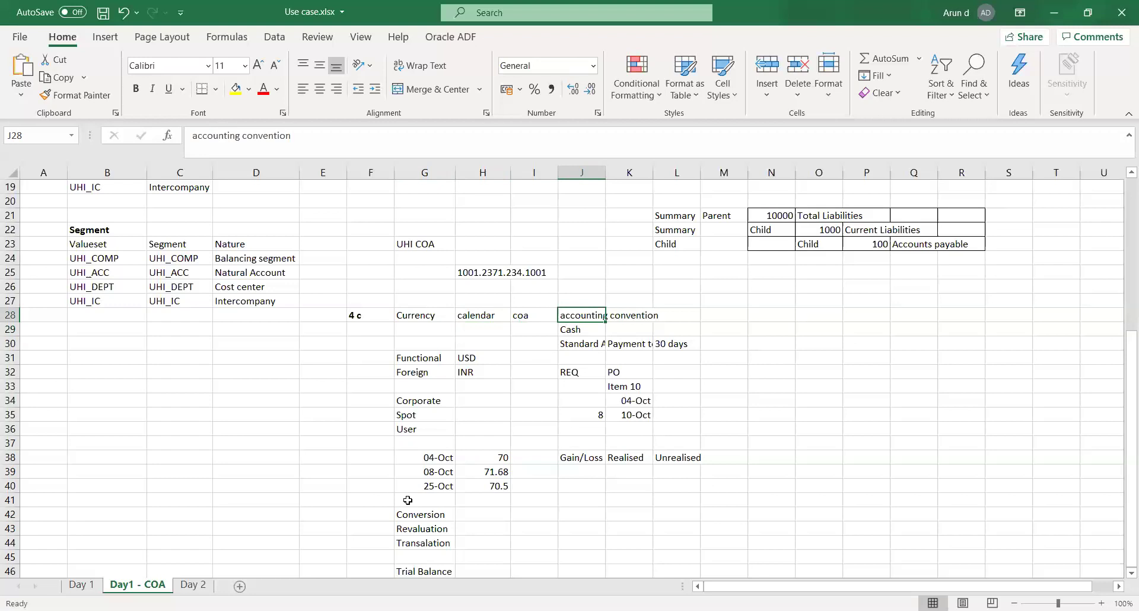
# - Examine the sample account combination in H25 and the Cash and Standard Acc entries under accounting convention
pyautogui.press('Up')
pyautogui.press('Up')
pyautogui.press('Up')
pyautogui.press('Left')
pyautogui.press('Left')
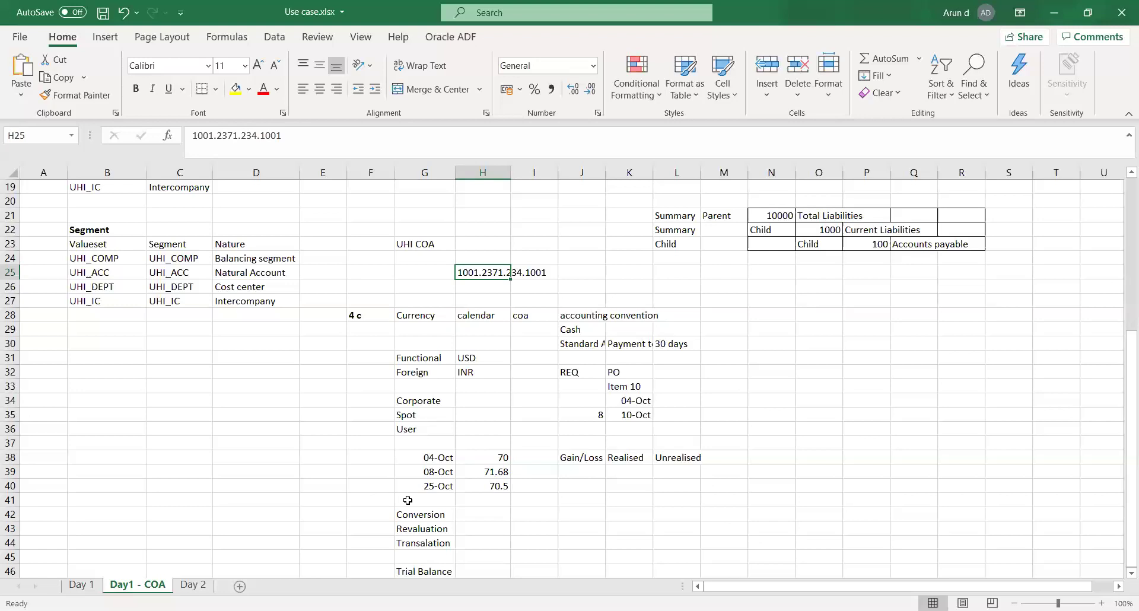
pyautogui.press('Right')
pyautogui.press('Right')
pyautogui.press('Down')
pyautogui.press('Down')
pyautogui.press('Down')
pyautogui.press('Down')
pyautogui.press('Down')
pyautogui.press('Down')
pyautogui.press('Down')
pyautogui.press('Down')
pyautogui.press('Down')
pyautogui.press('Up')
pyautogui.press('Up')
pyautogui.press('Up')
pyautogui.press('Up')
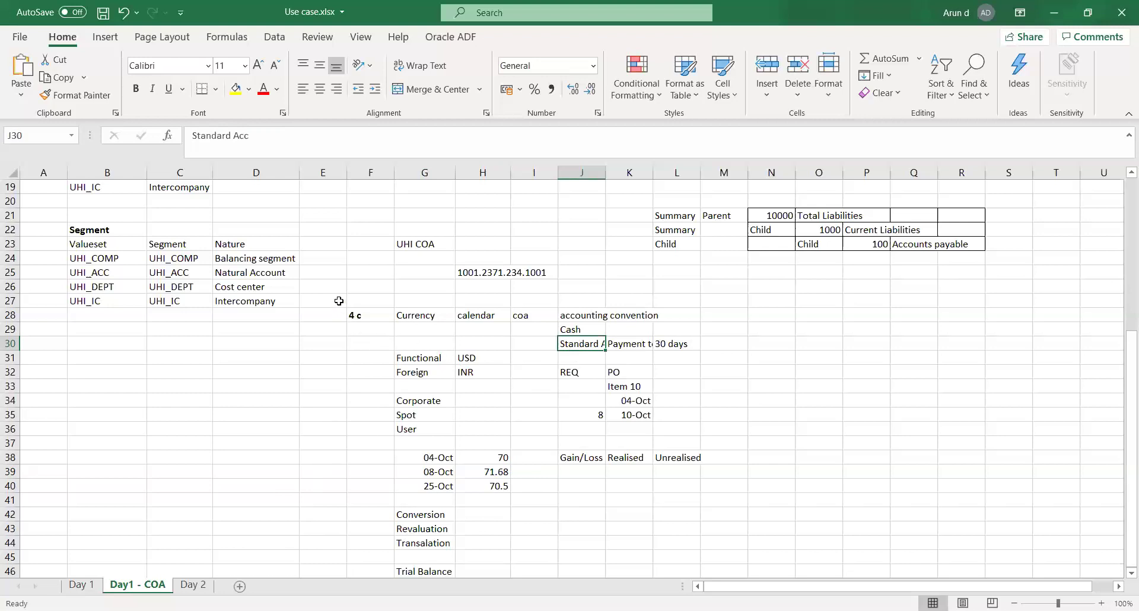
# - Enter the labels CVR in N28 and Security in N29, beside the accounting convention notes
pyautogui.click(777, 312)
pyautogui.write('CVR')
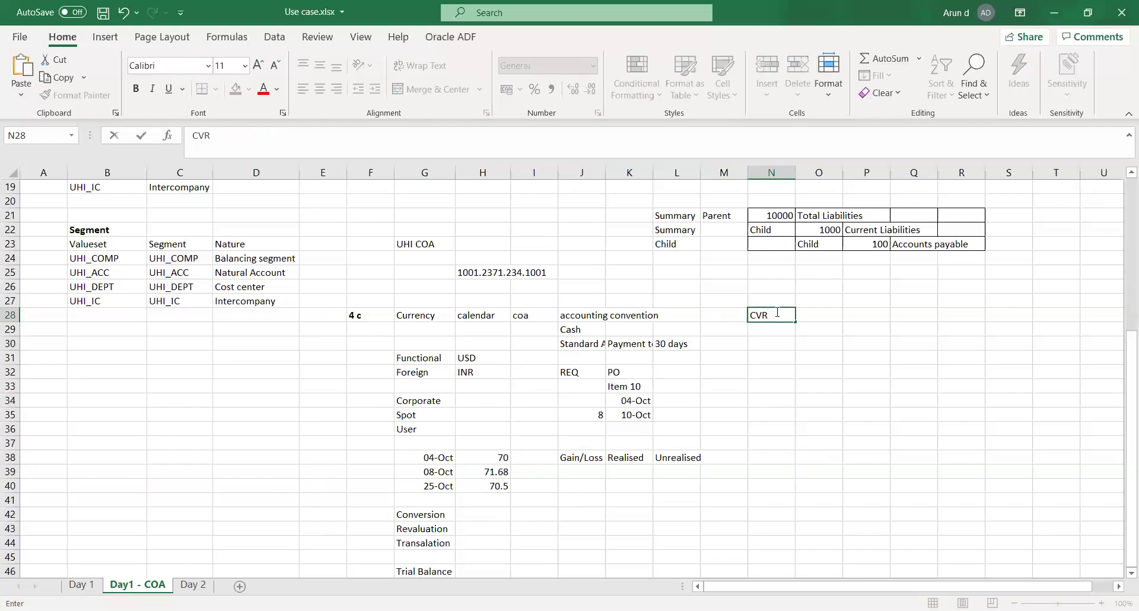
pyautogui.click(777, 312)
pyautogui.press('Return')
pyautogui.write('S')
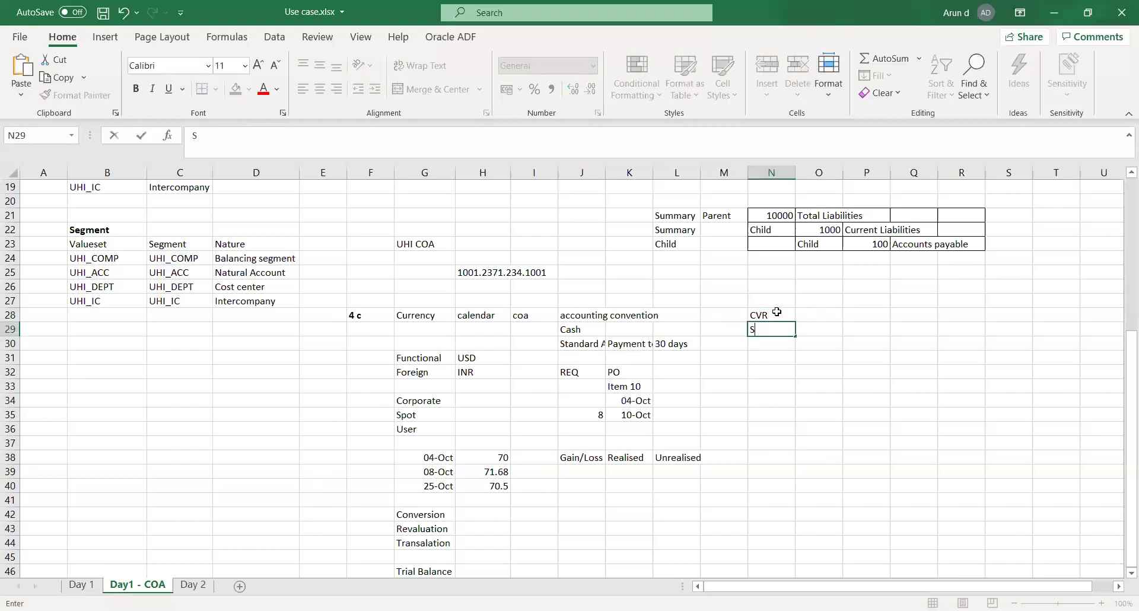
pyautogui.write('ecurity')
pyautogui.press('Tab')
pyautogui.press('Up')
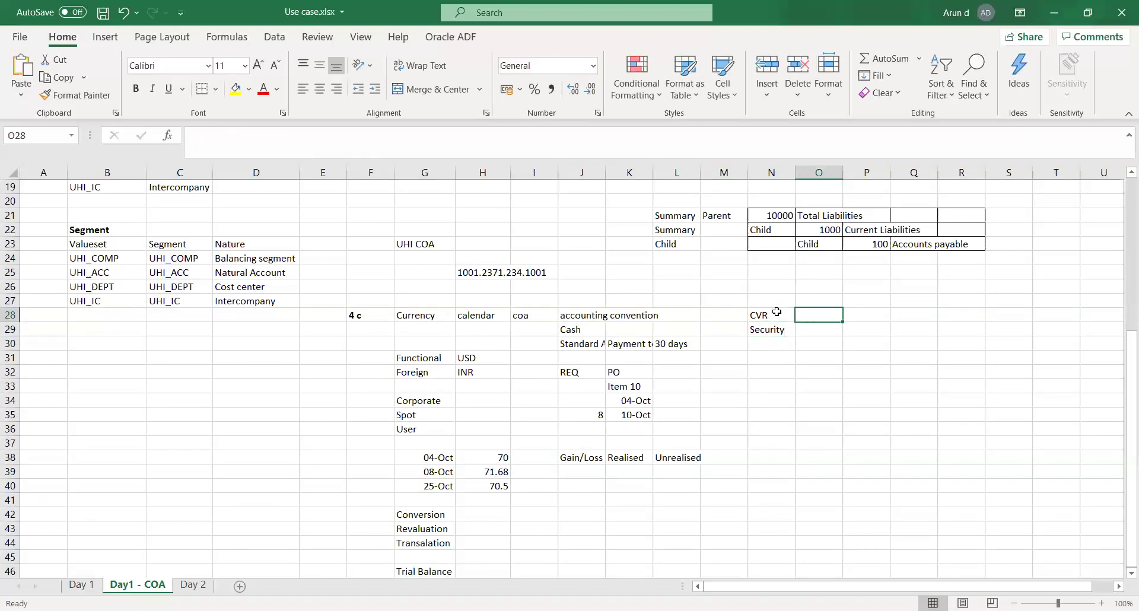
# - Select cell O27, one row above and one column beyond the CVR label
pyautogui.press('Right')
pyautogui.press('Left')
pyautogui.press('Up')
pyautogui.press('Left')
pyautogui.press('Right')
pyautogui.press('Right')
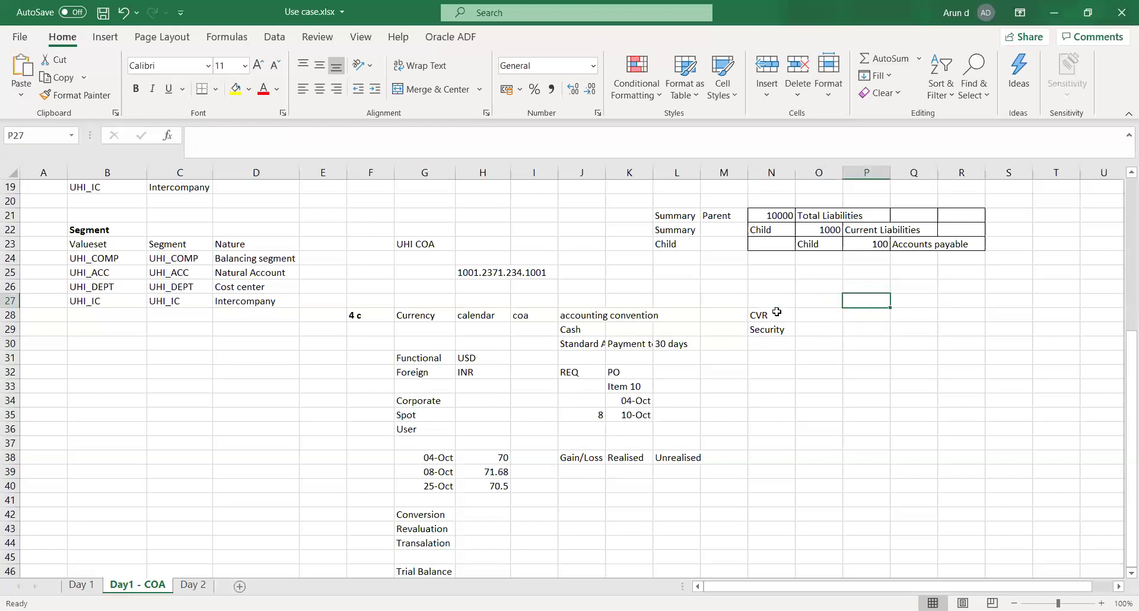
pyautogui.press('Right')
pyautogui.press('Down')
pyautogui.press('Left')
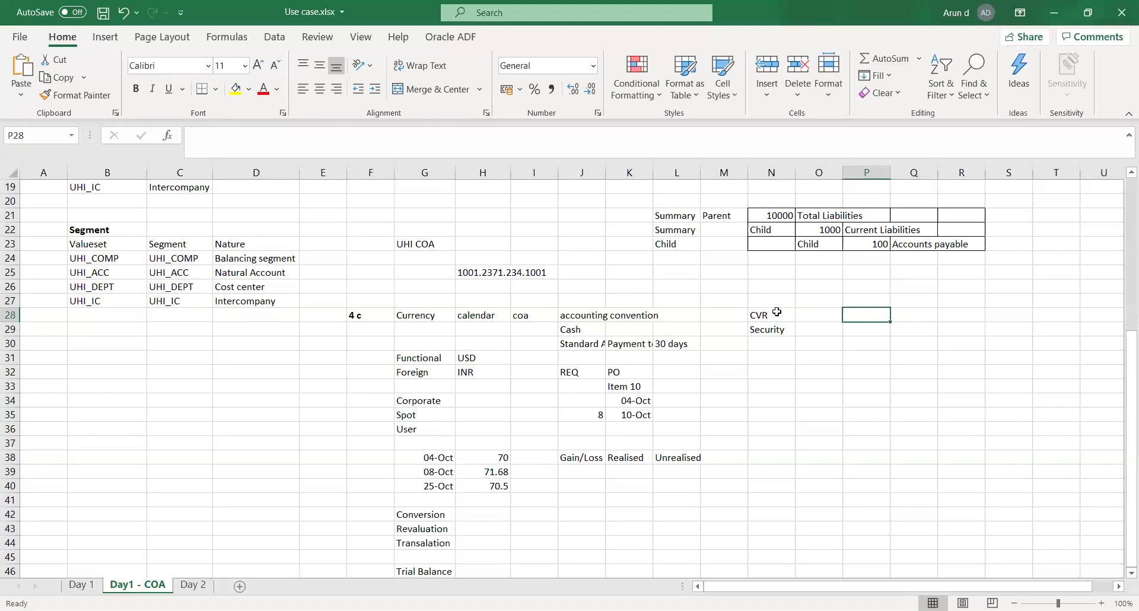
pyautogui.press('Left')
pyautogui.press('Up')
pyautogui.write('User')
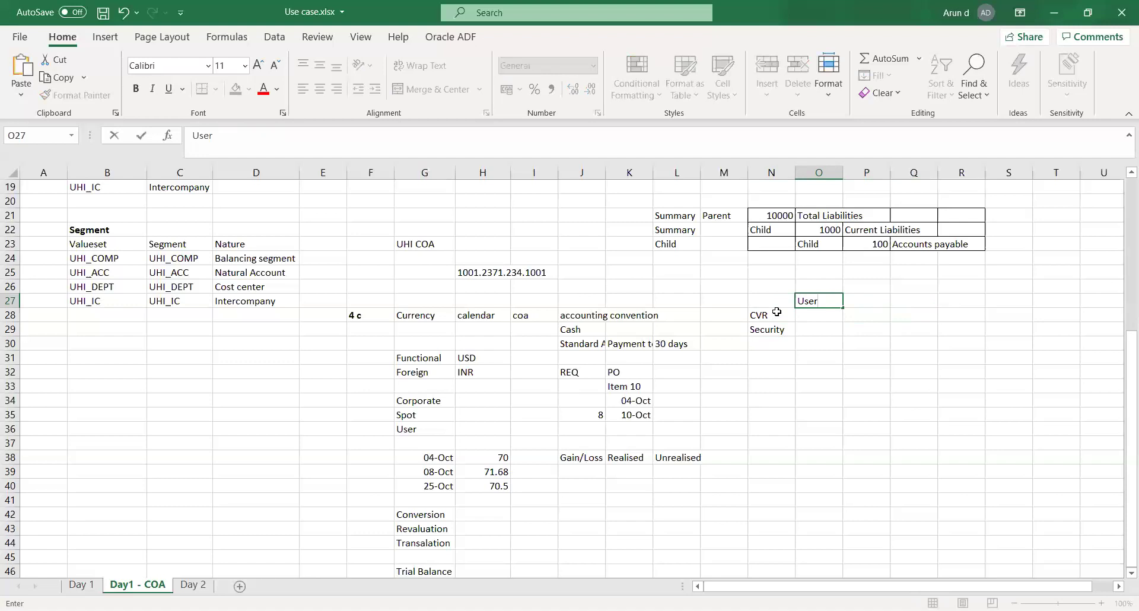
pyautogui.press('BackSpace')
pyautogui.press('BackSpace')
pyautogui.press('BackSpace')
pyautogui.press('BackSpace')
# - Enter the heading Account code restriction in O27, above the CVR and Security rows
pyautogui.write('Account code restri')
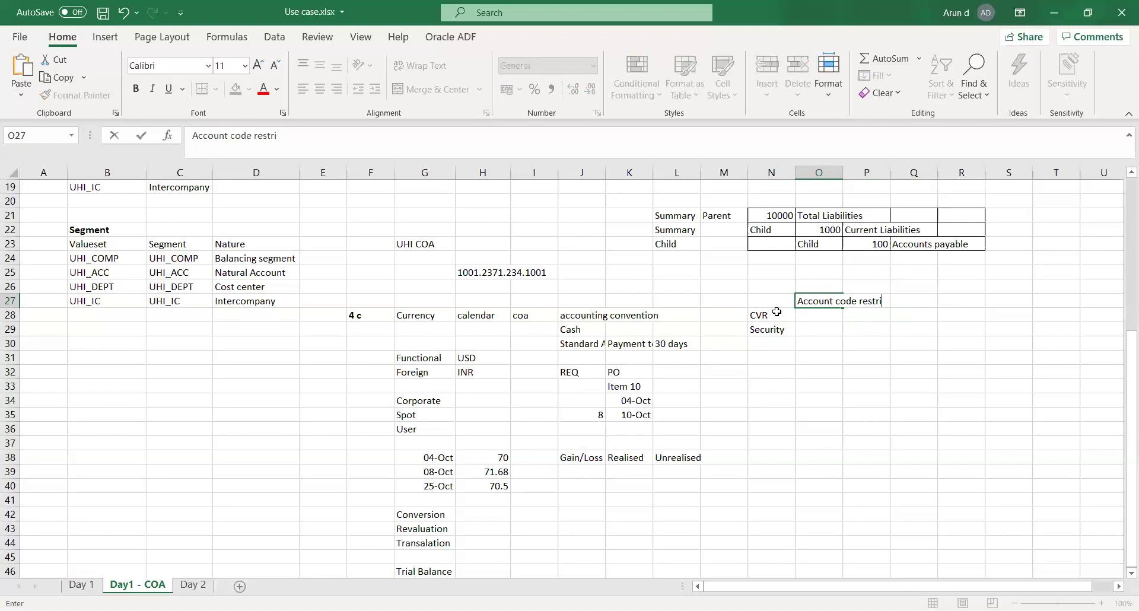
pyautogui.write('ction')
pyautogui.press('Tab')
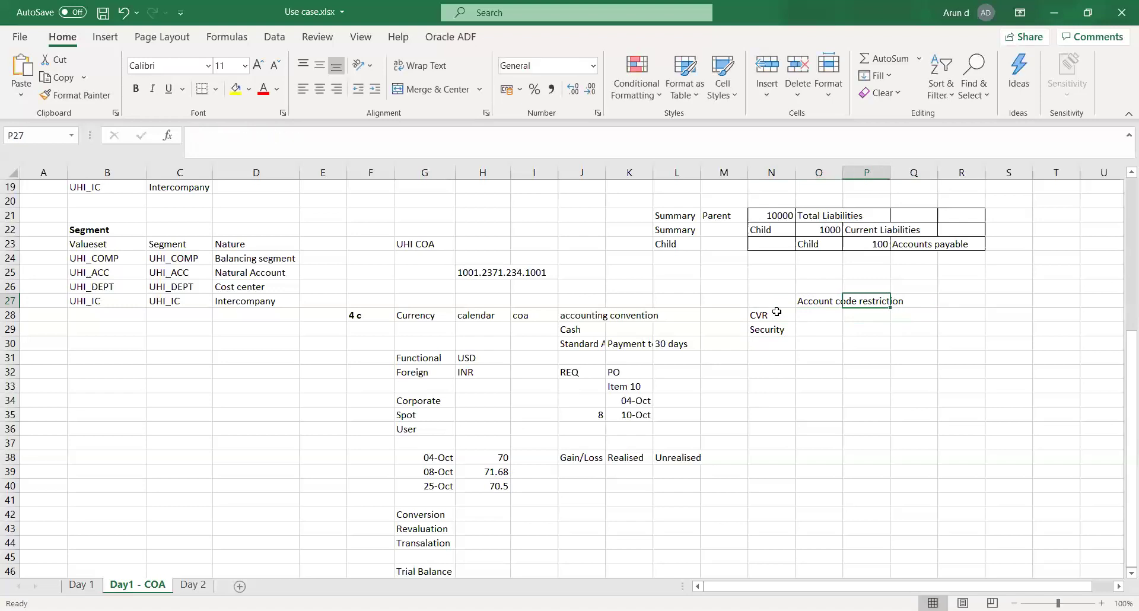
# - Check the sample account combination in H25, to which the account code restriction applies
pyautogui.press('Left')
pyautogui.press('Left')
pyautogui.press('Left')
pyautogui.press('Left')
pyautogui.press('Left')
pyautogui.press('Left')
pyautogui.press('Left')
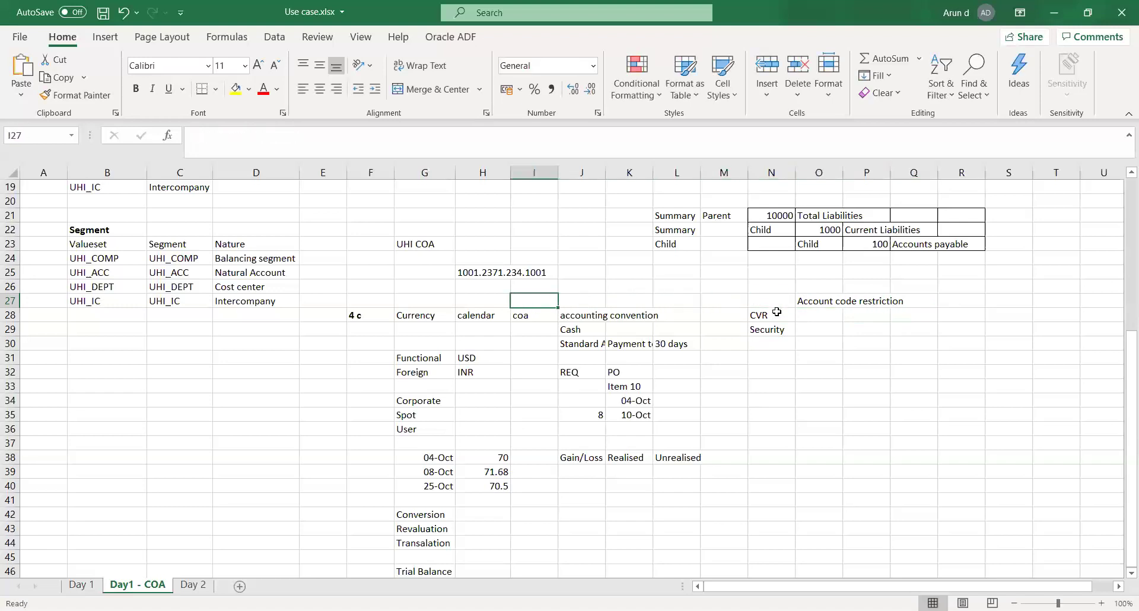
pyautogui.press('Left')
pyautogui.press('Up')
pyautogui.press('Up')
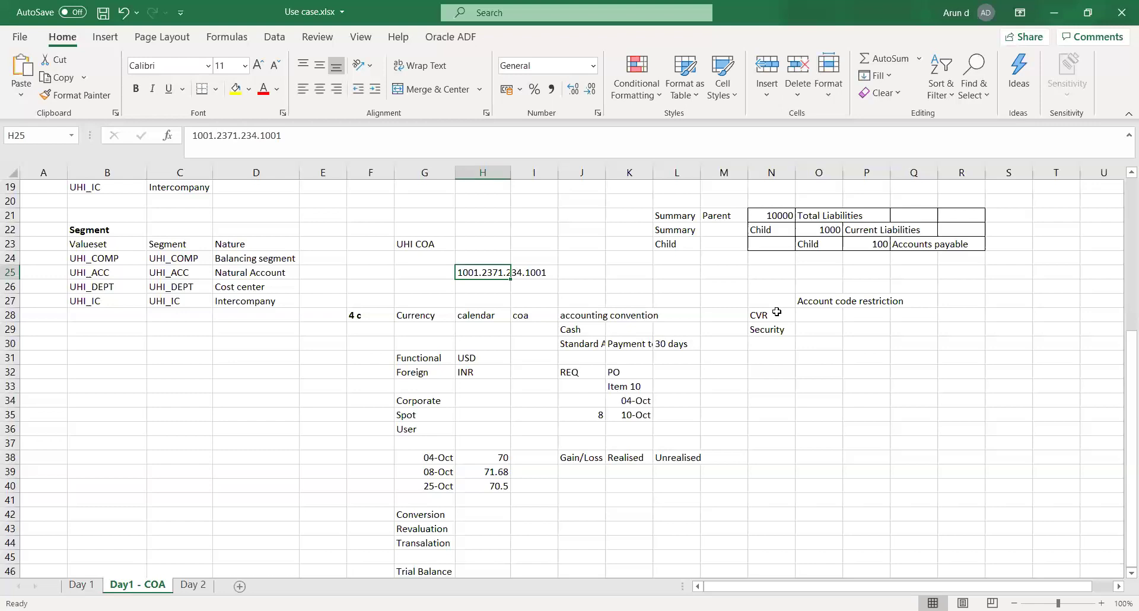
# - Enter Entire COA in O28 as the restriction scope for CVR
pyautogui.click(819, 333)
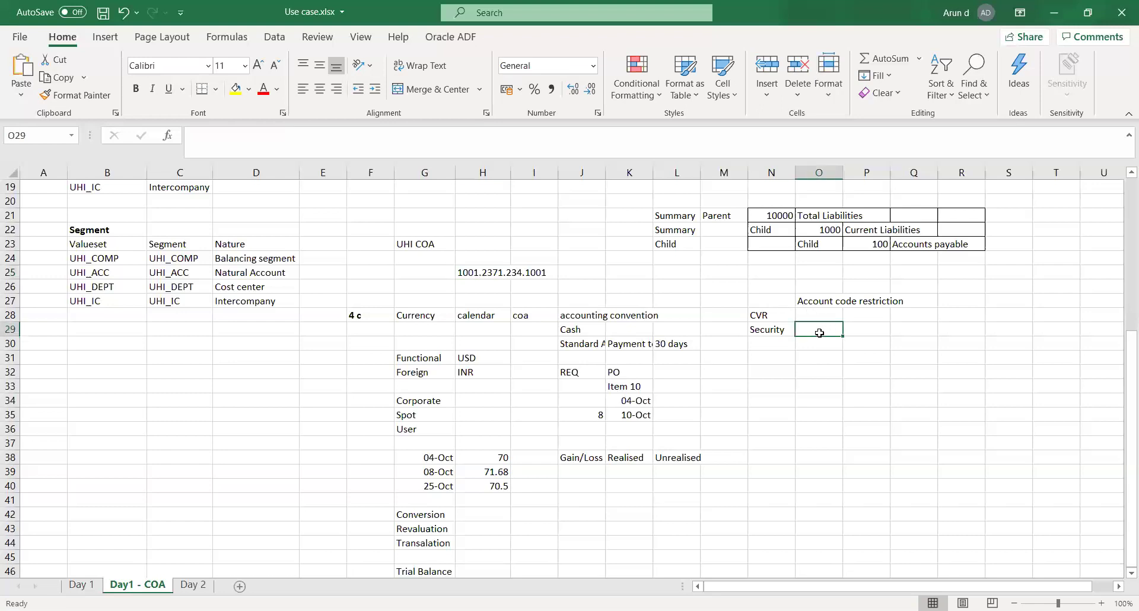
pyautogui.press('Left')
pyautogui.click(819, 333)
pyautogui.press('Up')
pyautogui.click(819, 333)
pyautogui.press('Up')
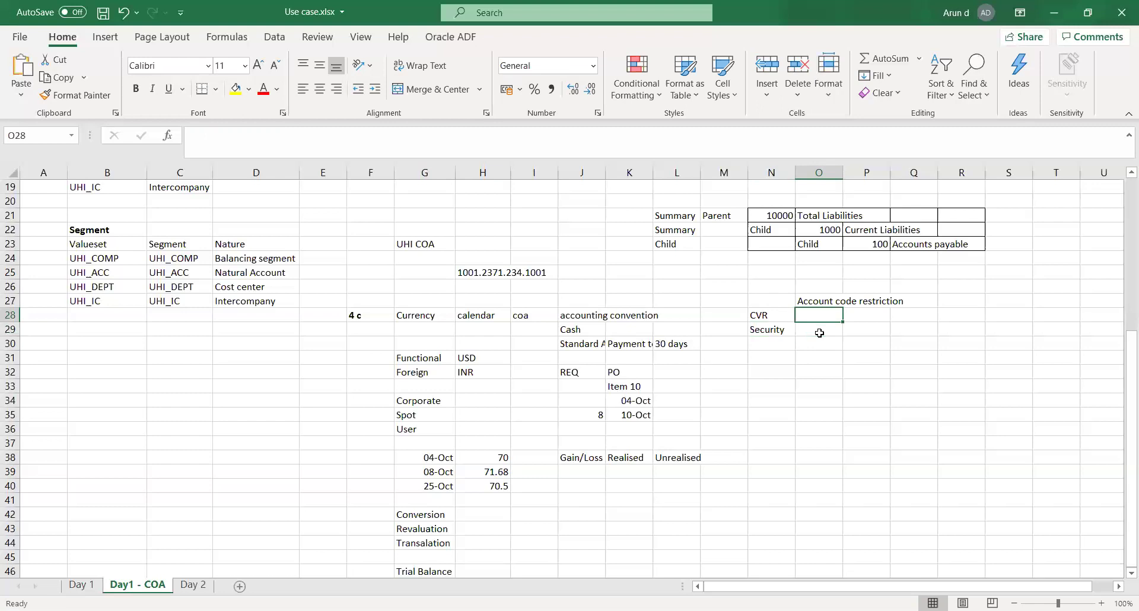
pyautogui.write('Entir')
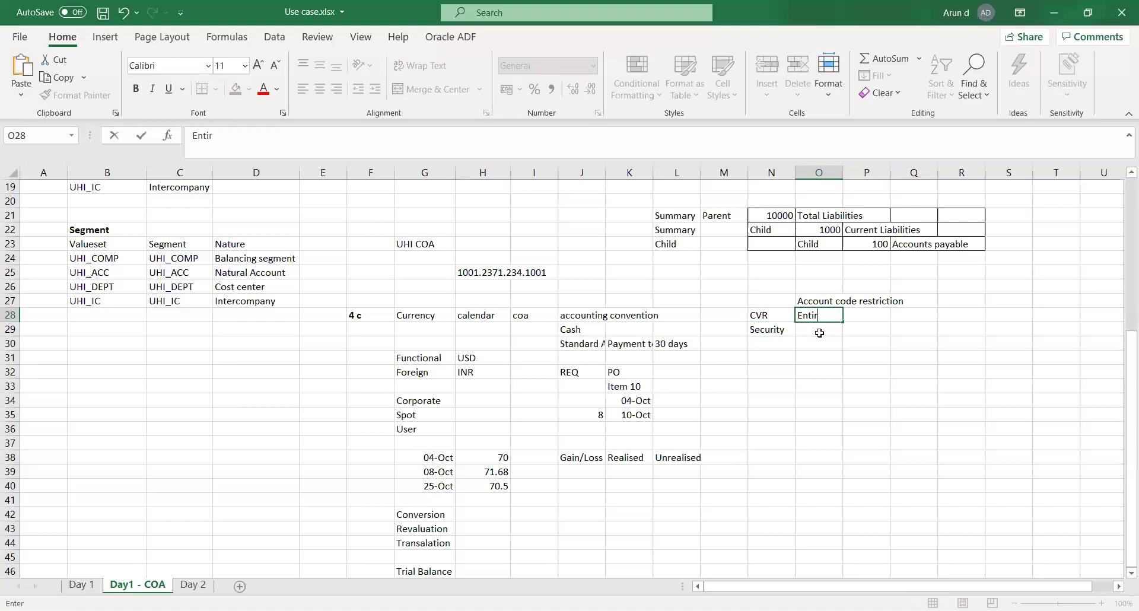
pyautogui.write('e COA')
pyautogui.press('Return')
# - Enter Responsibility/User in O29 as the account code restriction scope for Security
pyautogui.press('Up')
pyautogui.click(820, 333)
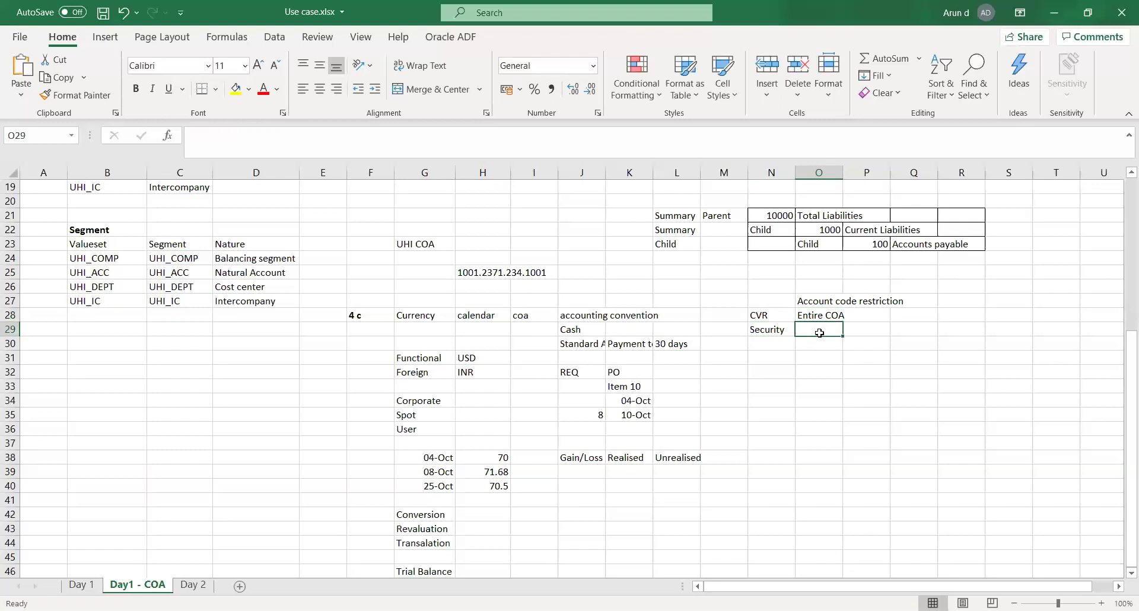
pyautogui.write('Resp')
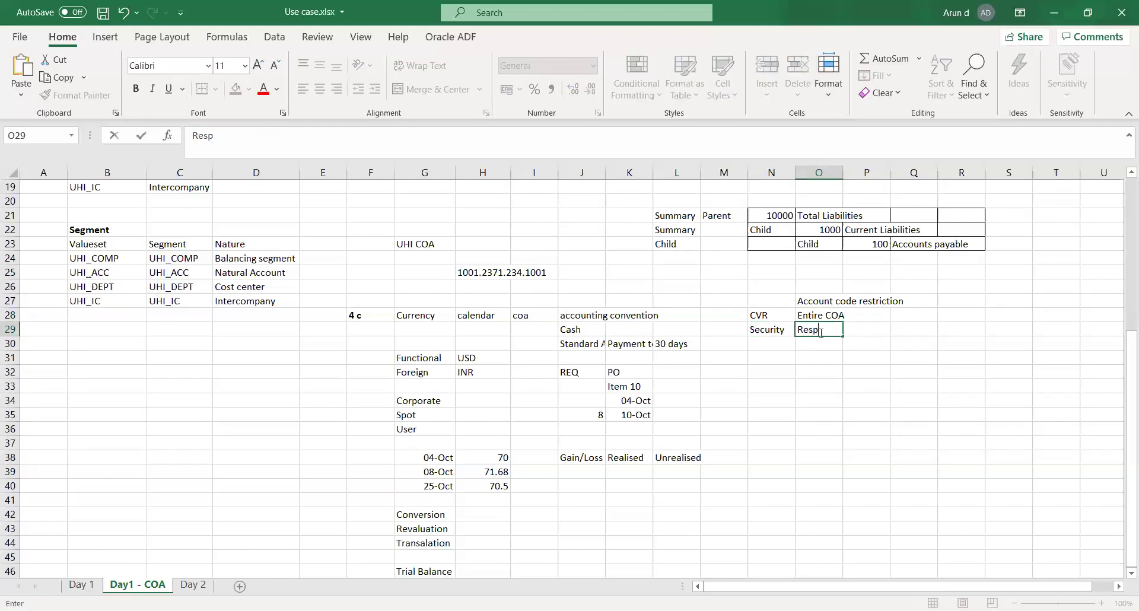
pyautogui.write('onsibility/User')
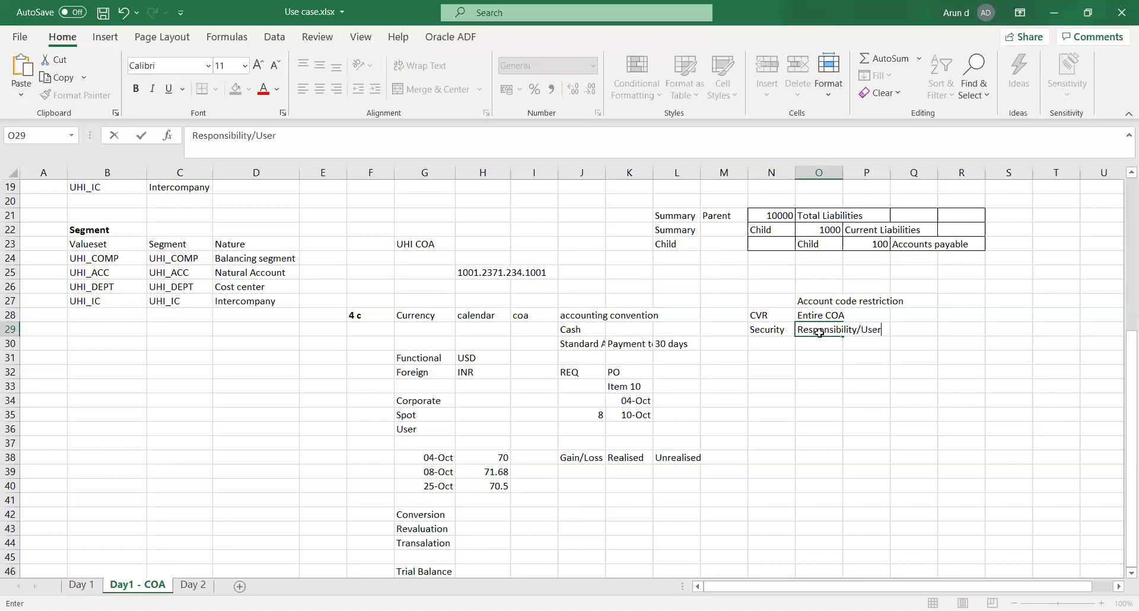
pyautogui.press('Tab')
pyautogui.click(820, 333)
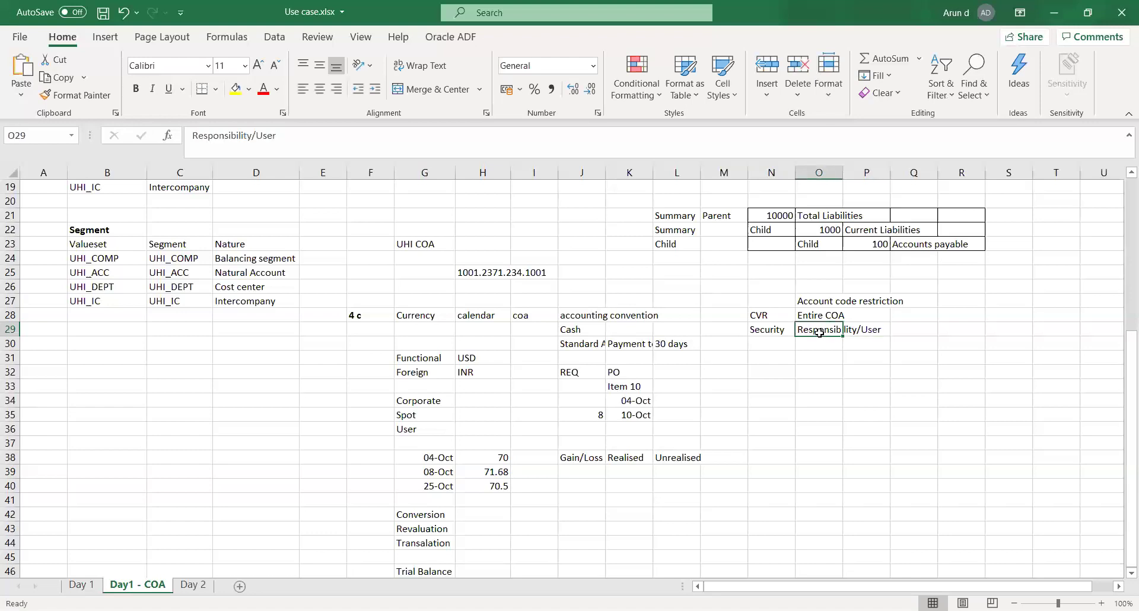
# - Enter the label Liability in N32, three rows below the Security label
pyautogui.press('Left')
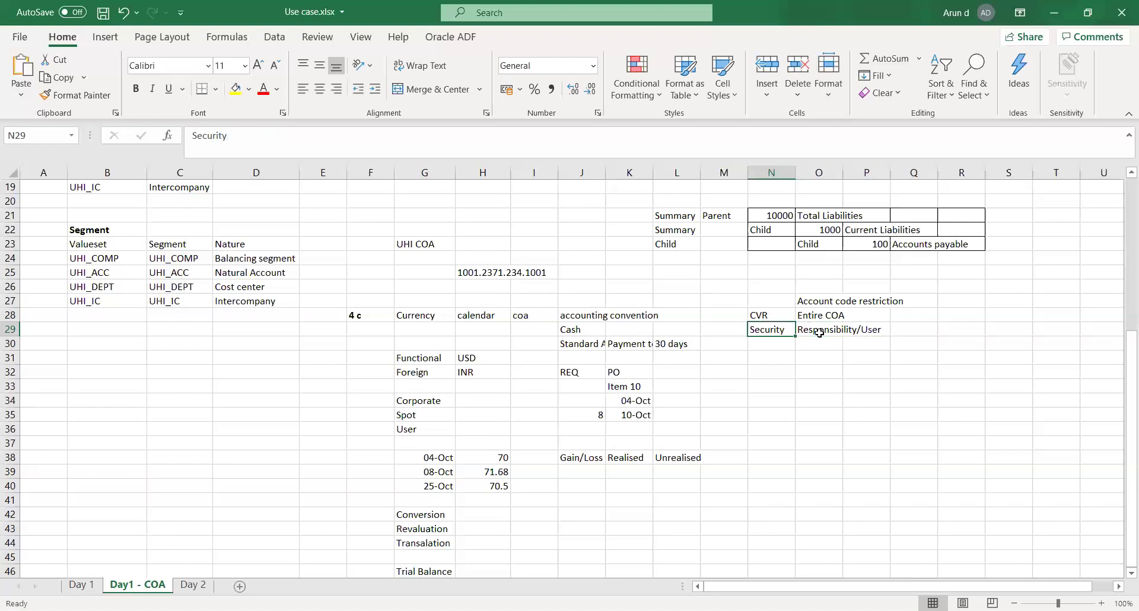
pyautogui.press('Up')
pyautogui.press('Down')
pyautogui.press('Up')
pyautogui.press('Down')
pyautogui.press('Down')
pyautogui.press('Down')
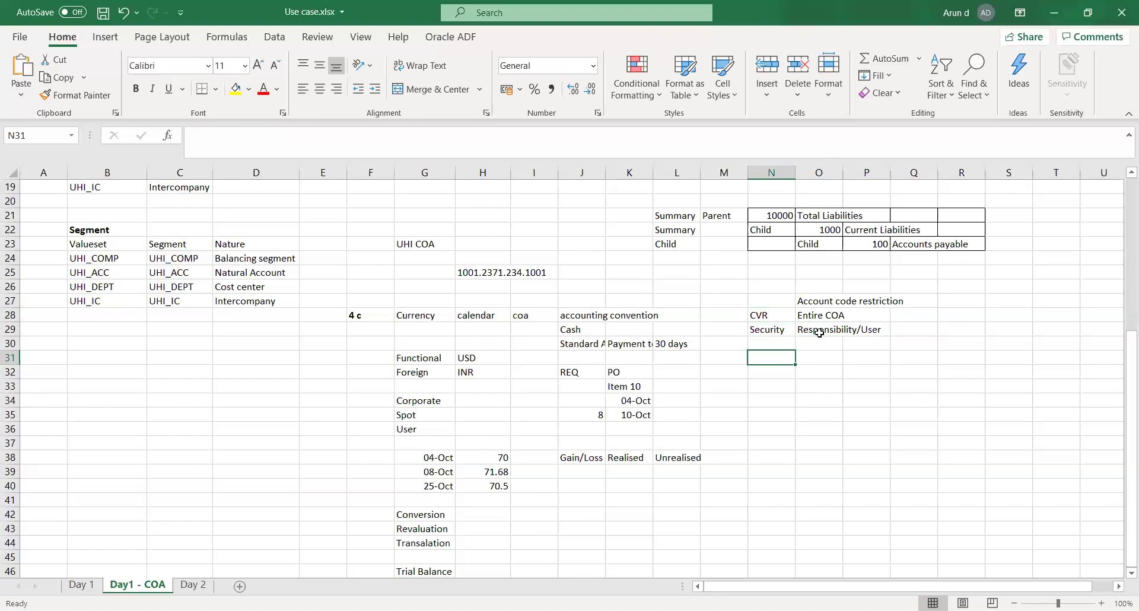
pyautogui.press('Down')
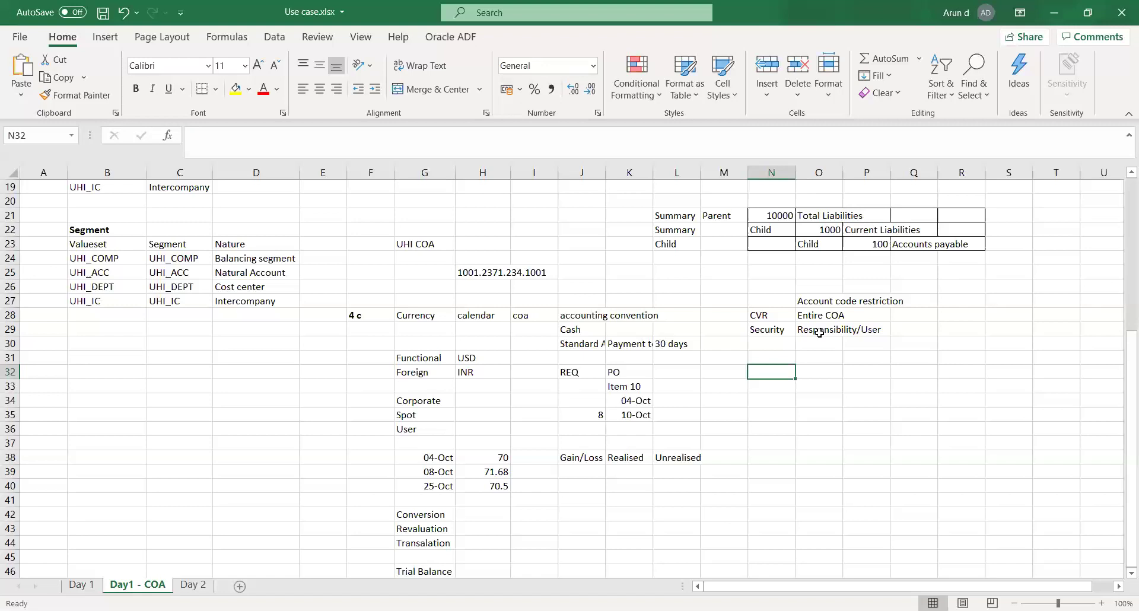
pyautogui.write('Liab')
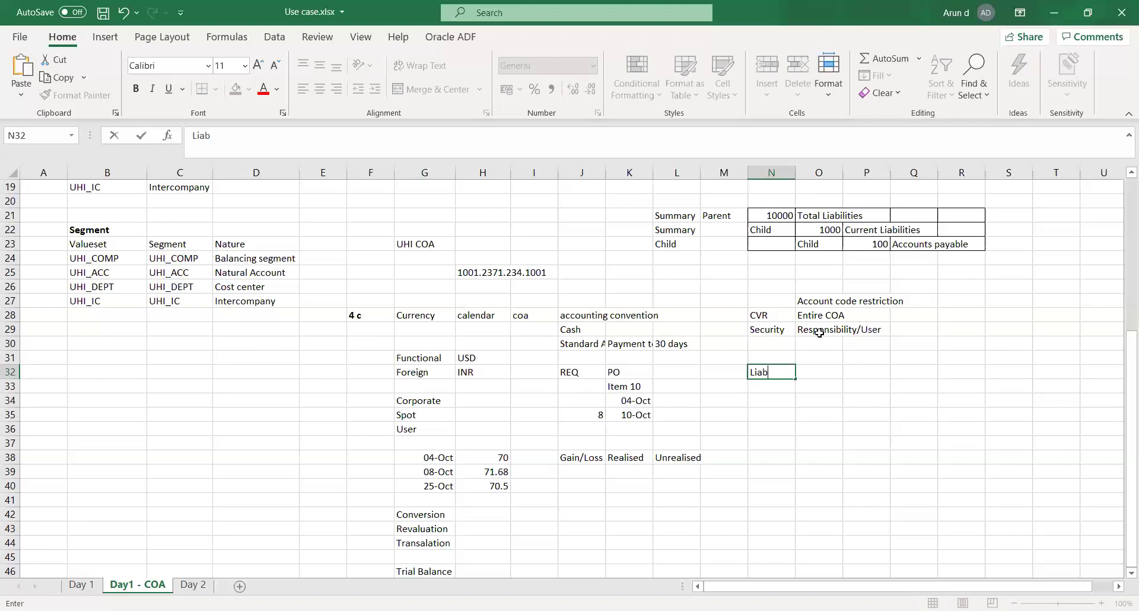
pyautogui.write('ility')
pyautogui.press('Tab')
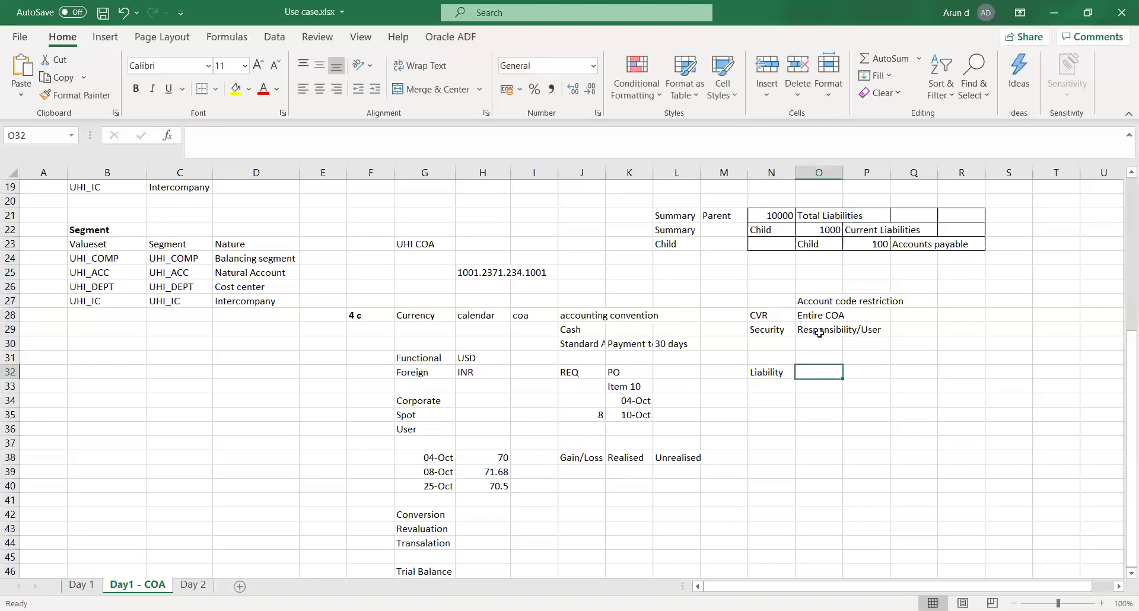
pyautogui.press('Left')
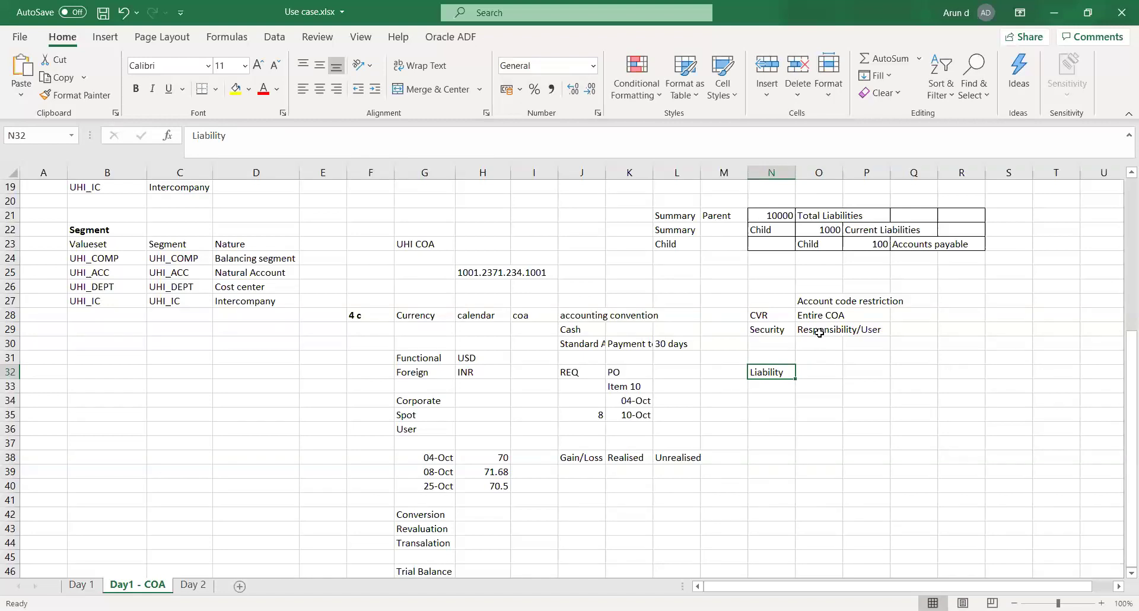
# - Review the COA notes along column N, from the Liability label up to N1
pyautogui.press('Down')
pyautogui.press('Down')
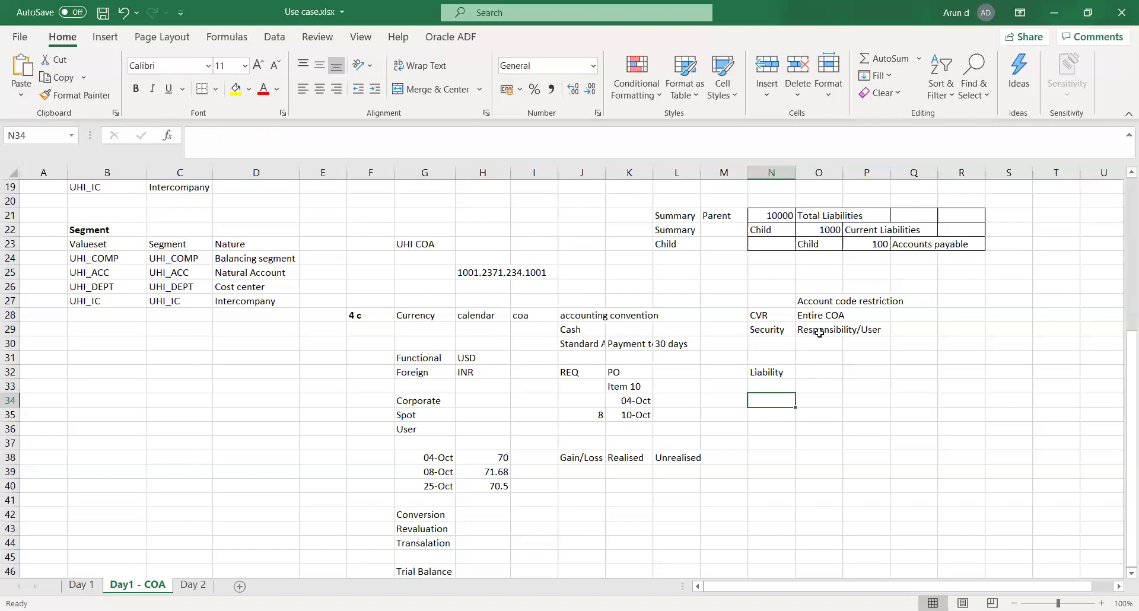
pyautogui.press('Up')
pyautogui.press('Up')
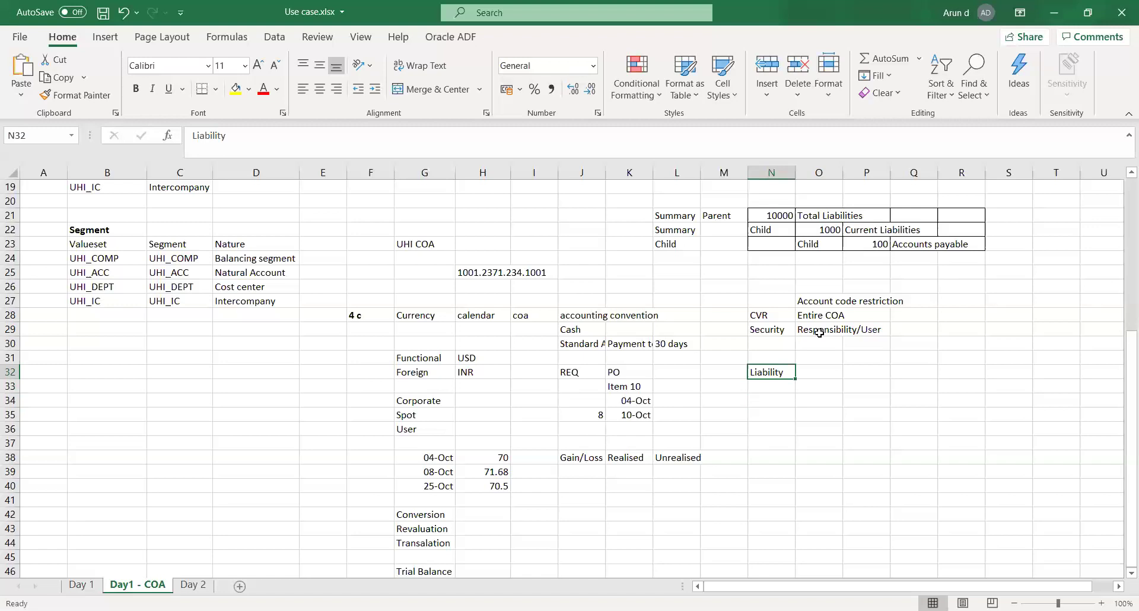
pyautogui.press('Up')
pyautogui.press('Up')
pyautogui.press('Up')
pyautogui.press('Up')
pyautogui.press('Up')
pyautogui.press('Up')
pyautogui.press('Up')
pyautogui.press('Up')
pyautogui.press('Up')
pyautogui.press('Up')
pyautogui.press('Up')
pyautogui.press('Up')
pyautogui.press('Up')
pyautogui.press('Up')
pyautogui.press('Up')
pyautogui.press('Up')
pyautogui.press('Up')
pyautogui.press('Up')
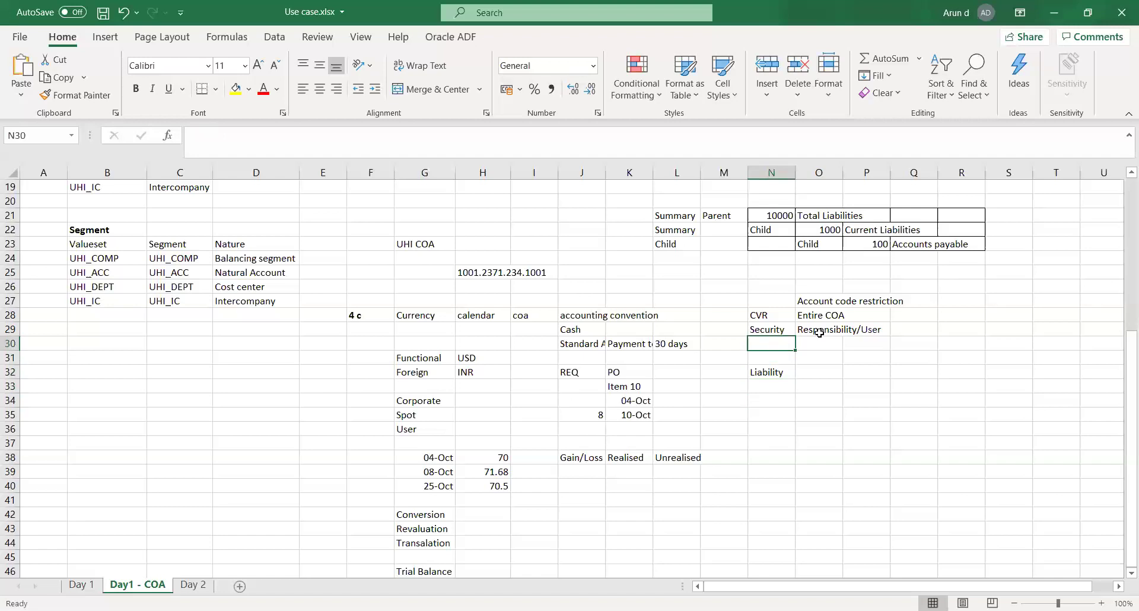
pyautogui.press('Up')
pyautogui.press('Up')
pyautogui.press('Up')
pyautogui.press('Up')
pyautogui.press('Up')
pyautogui.press('Up')
pyautogui.press('Up')
pyautogui.press('Up')
pyautogui.press('Up')
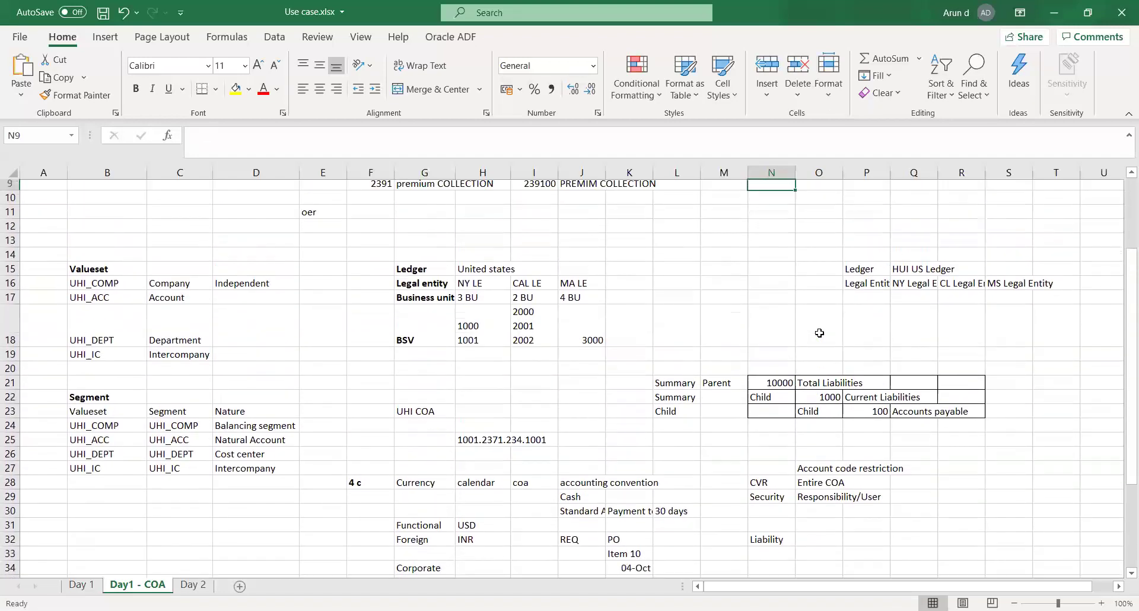
pyautogui.press('Up')
pyautogui.press('Up')
pyautogui.press('Up')
pyautogui.press('Up')
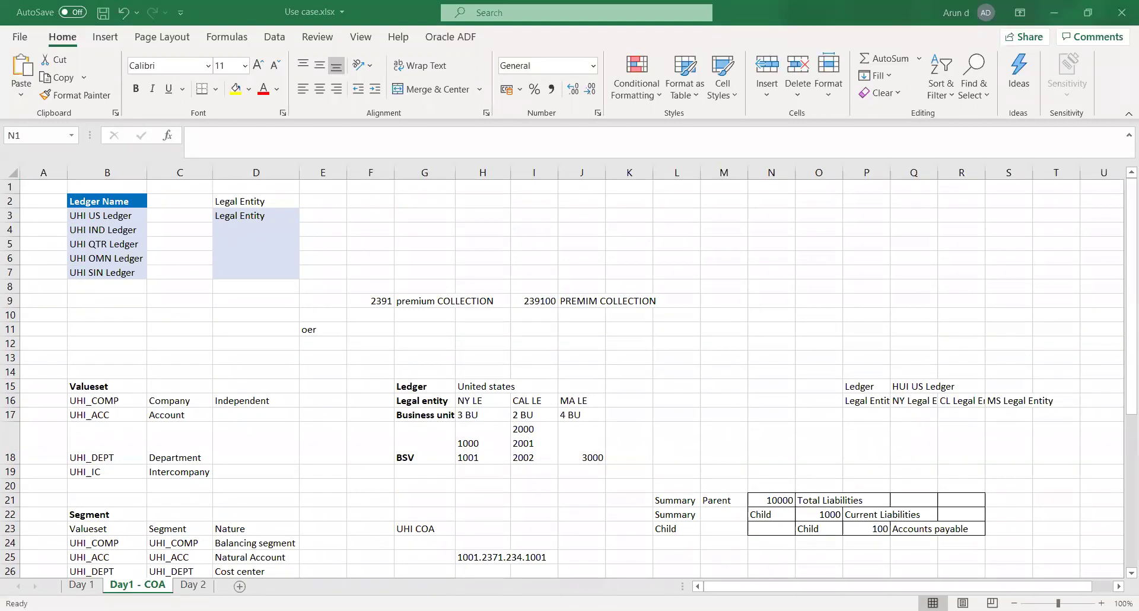
# - Switch to Oracle Fusion in the browser and close Manage Chart of Accounts Structures to return to the KK Implementation project
pyautogui.hotkey('alt', 'Tab')
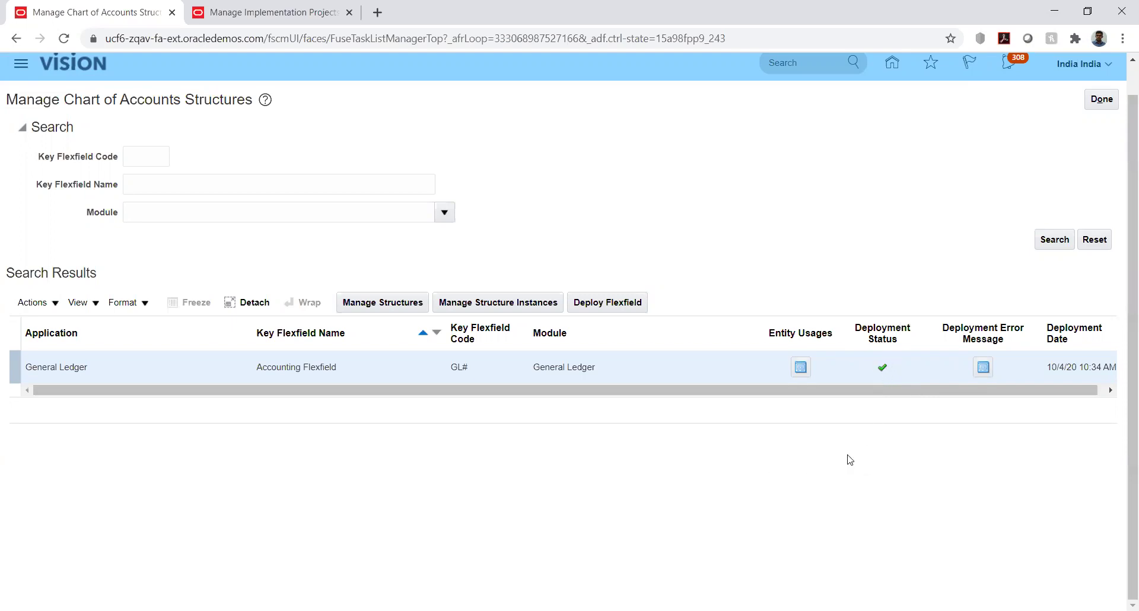
pyautogui.click(1100, 99)
pyautogui.click(1089, 106)
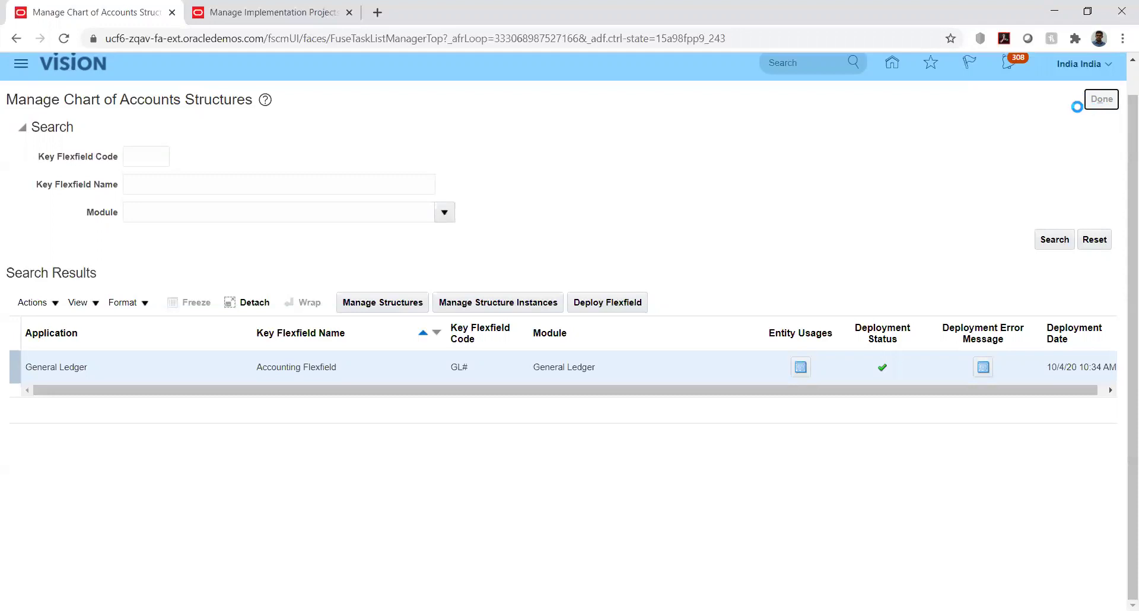
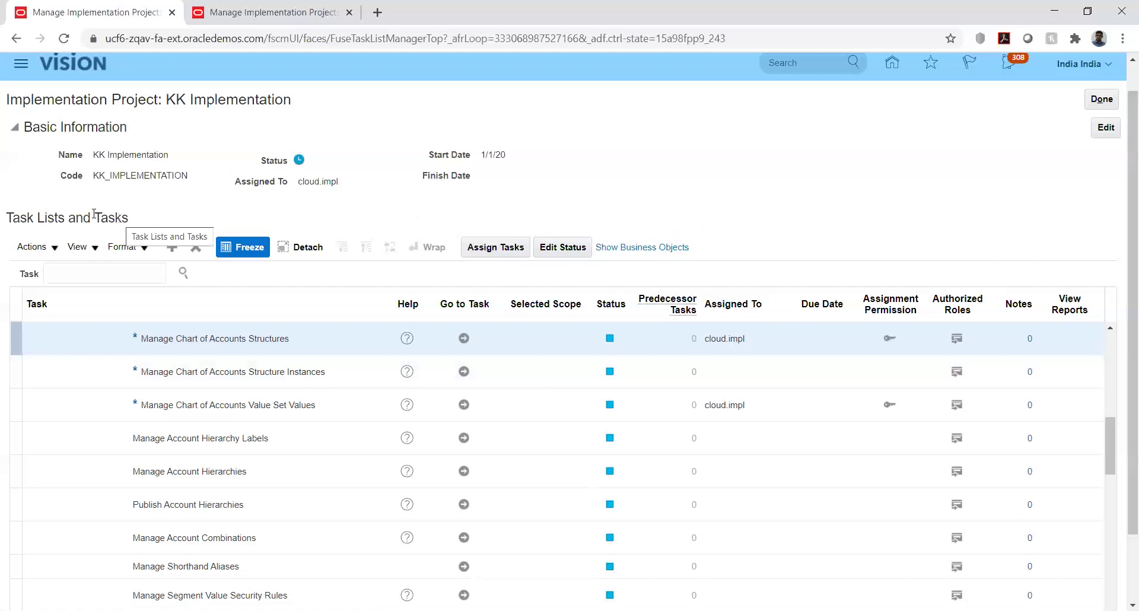
# - Open the Manage Chart of Accounts Value Set Values task from the KK Implementation task list
pyautogui.moveTo(94, 215); pyautogui.dragTo(109, 217)
pyautogui.click(140, 218)
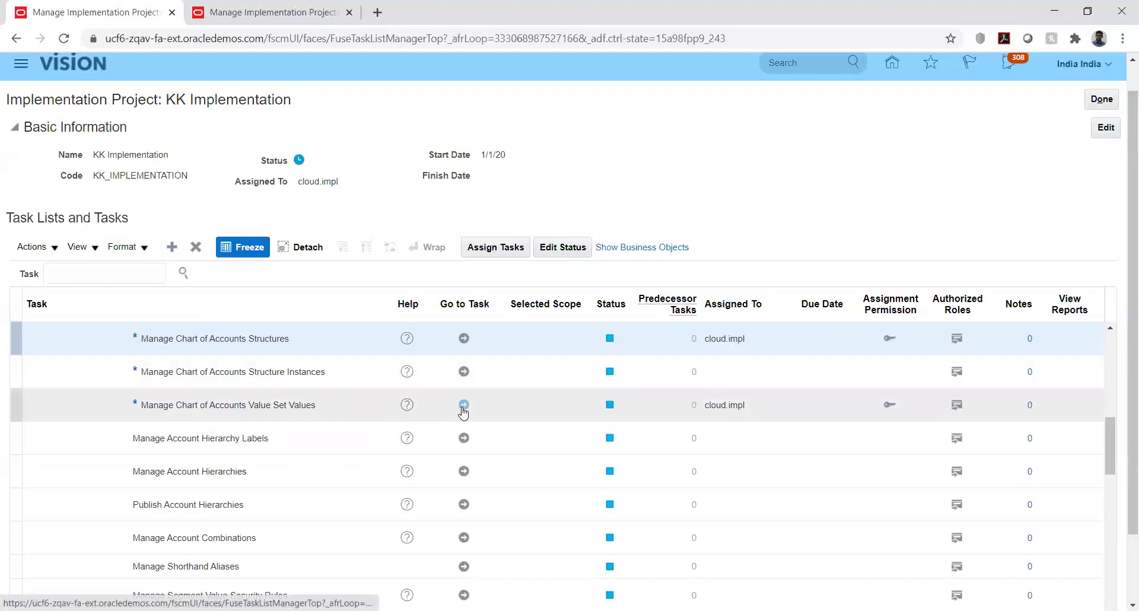
pyautogui.click(463, 405)
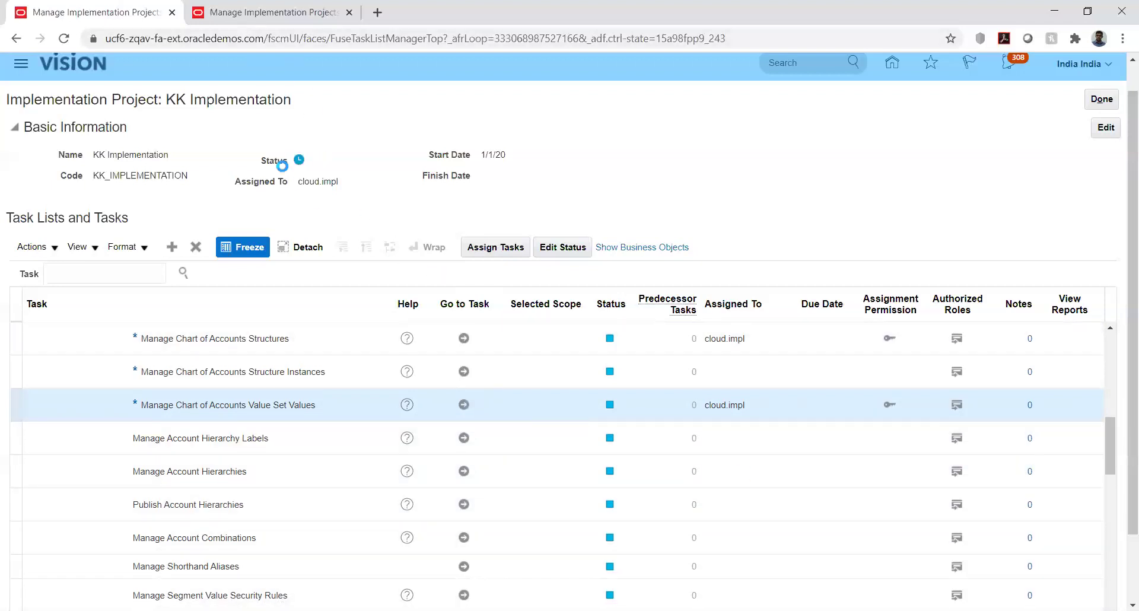
# - Switch to the UHI Implementation project, dismiss the application error and expand the Financials task list
pyautogui.click(244, 21)
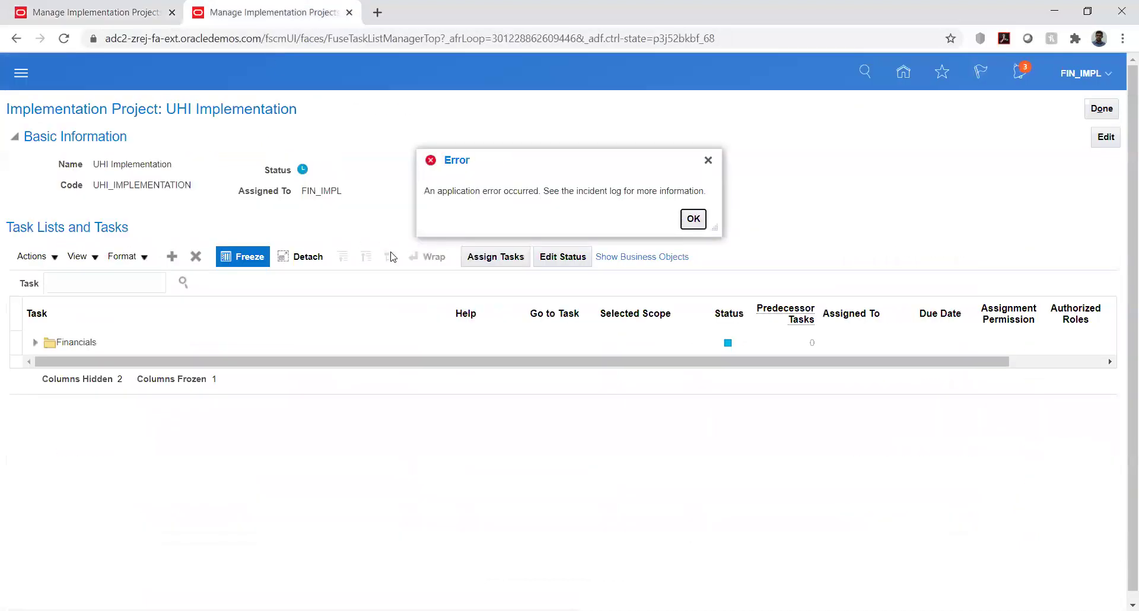
pyautogui.click(694, 220)
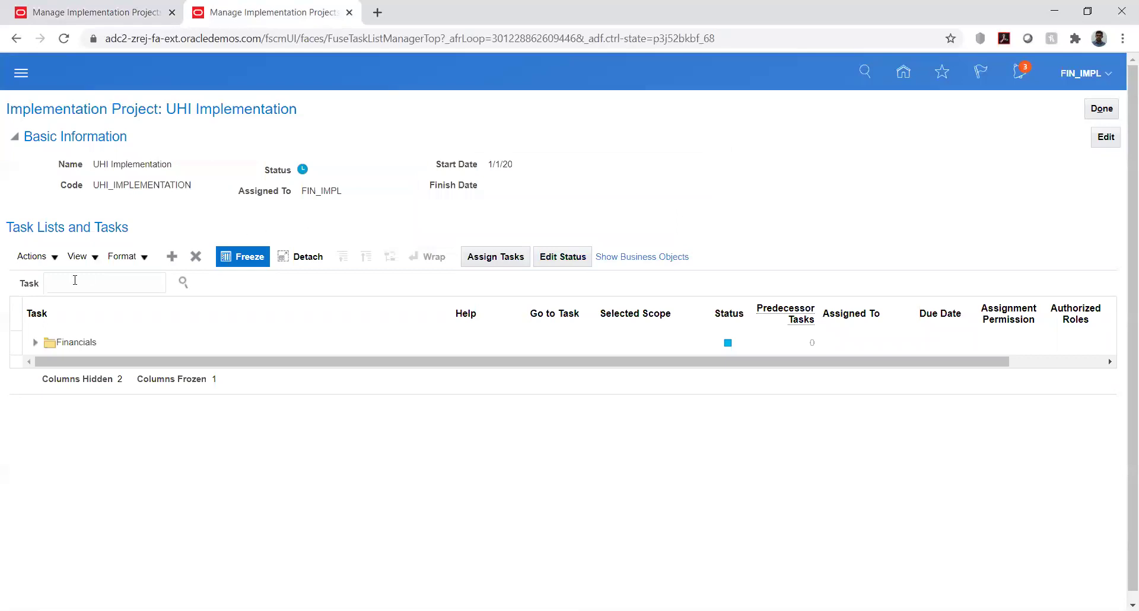
pyautogui.click(35, 343)
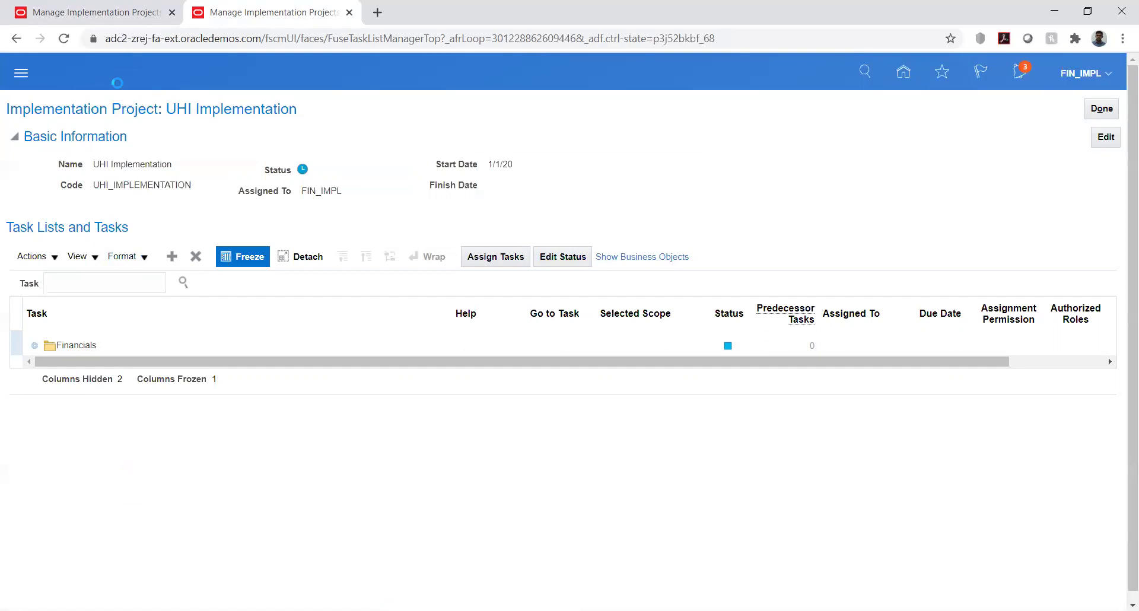
pyautogui.click(95, 12)
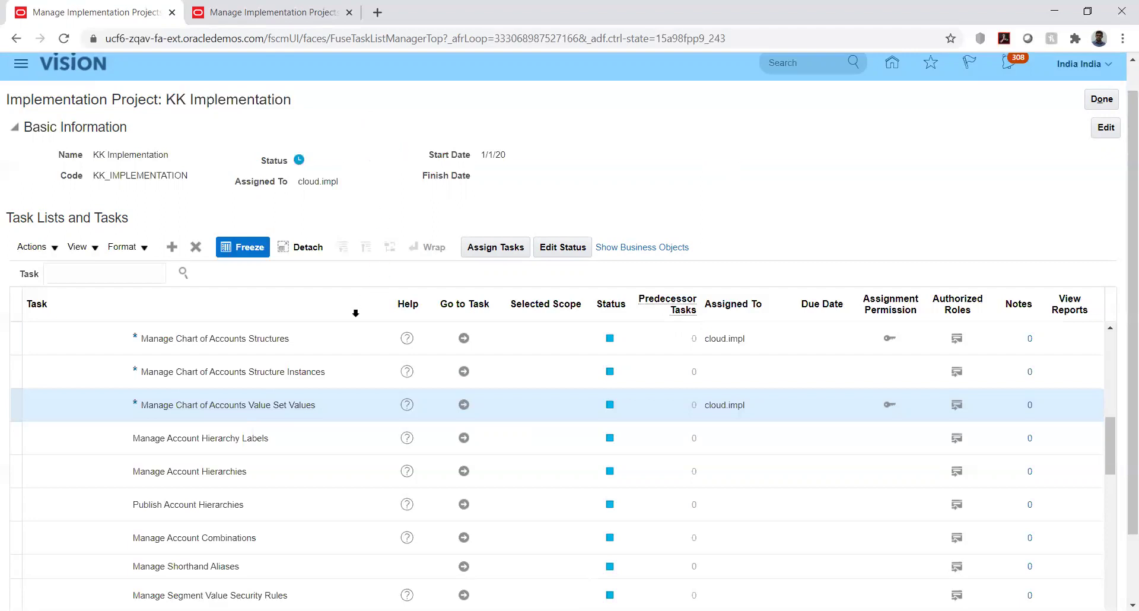
pyautogui.click(253, 18)
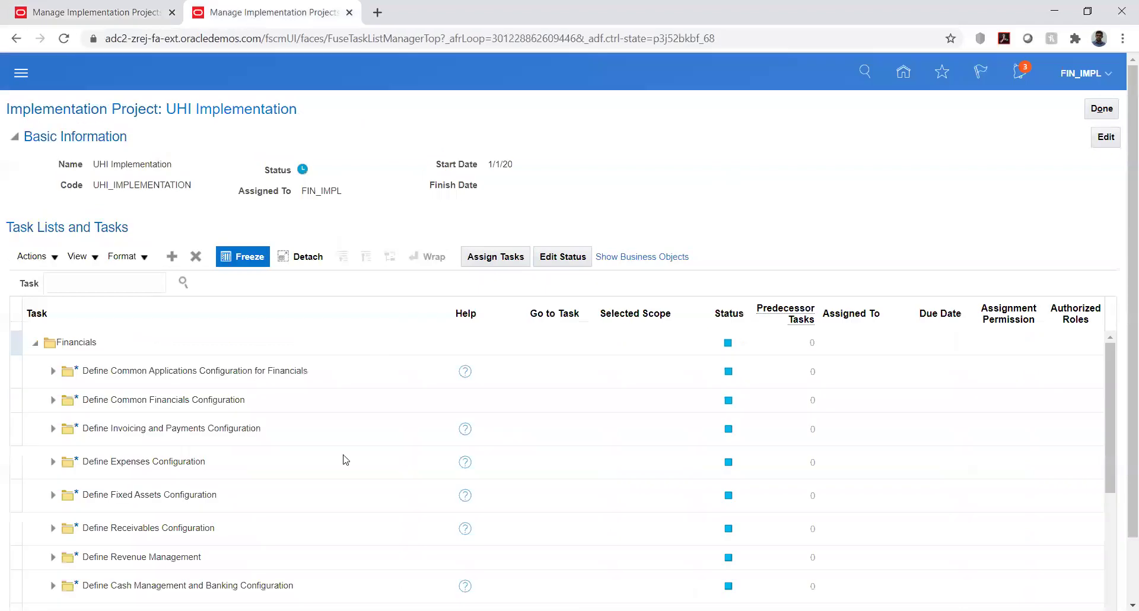
# - Expand the common applications configuration through Define Enterprise Structures for Financials and Define Financial Reporting Structures to Define Chart of Accounts
pyautogui.click(52, 371)
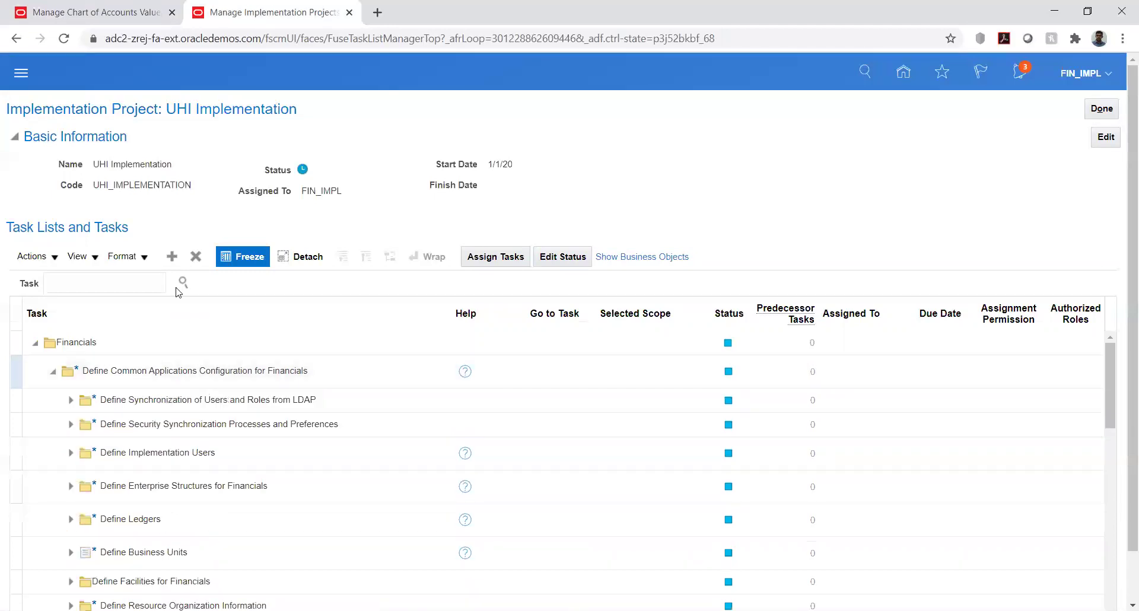
pyautogui.scroll(-2, 214, 445)
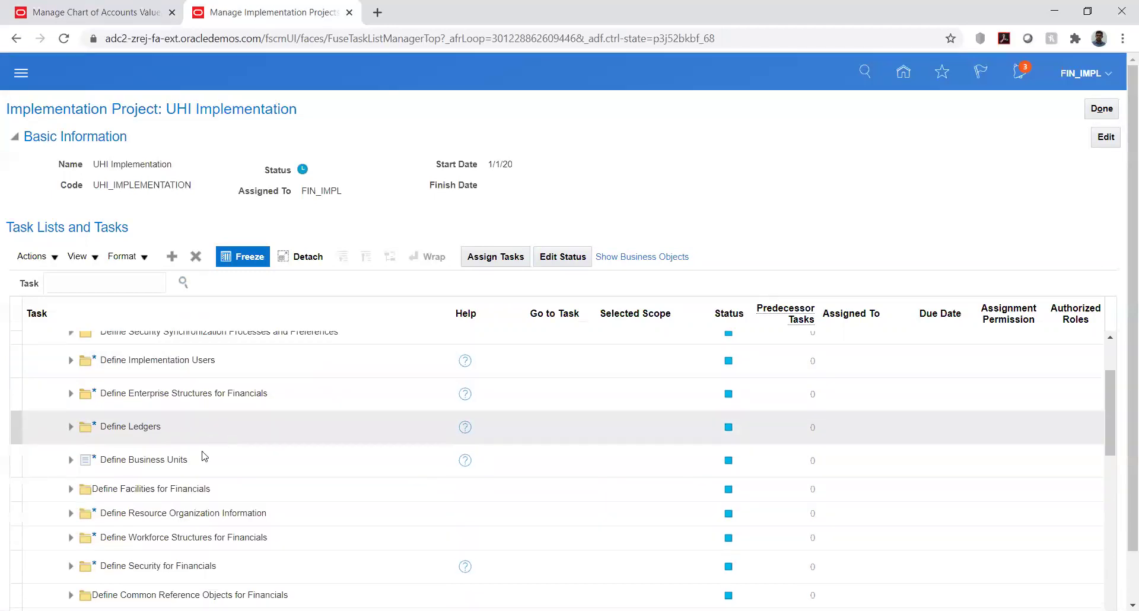
pyautogui.click(70, 393)
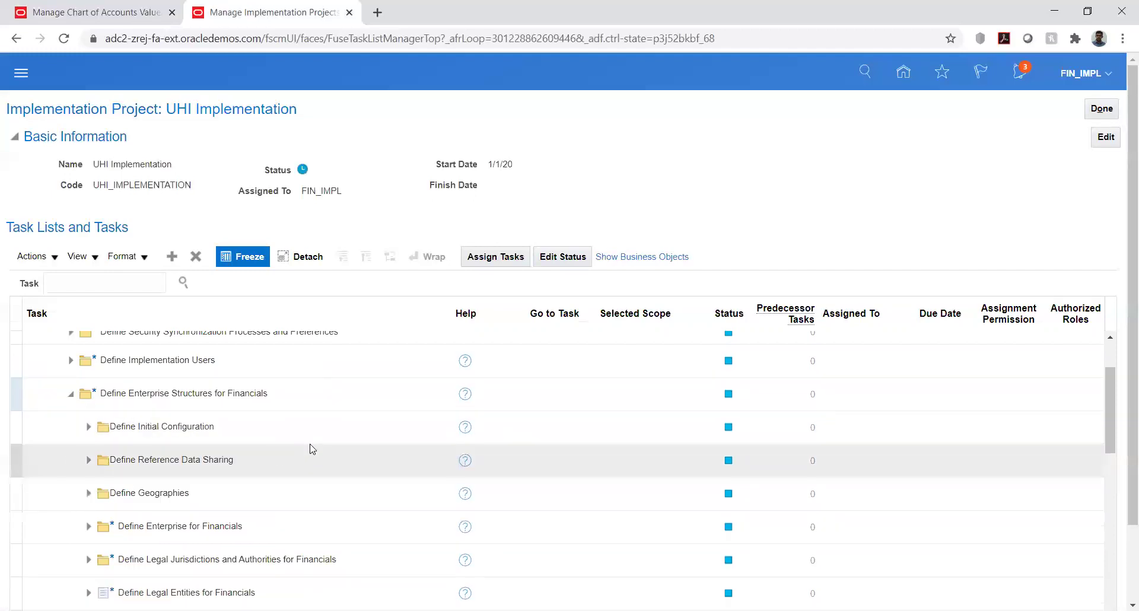
pyautogui.scroll(-2, 162, 436)
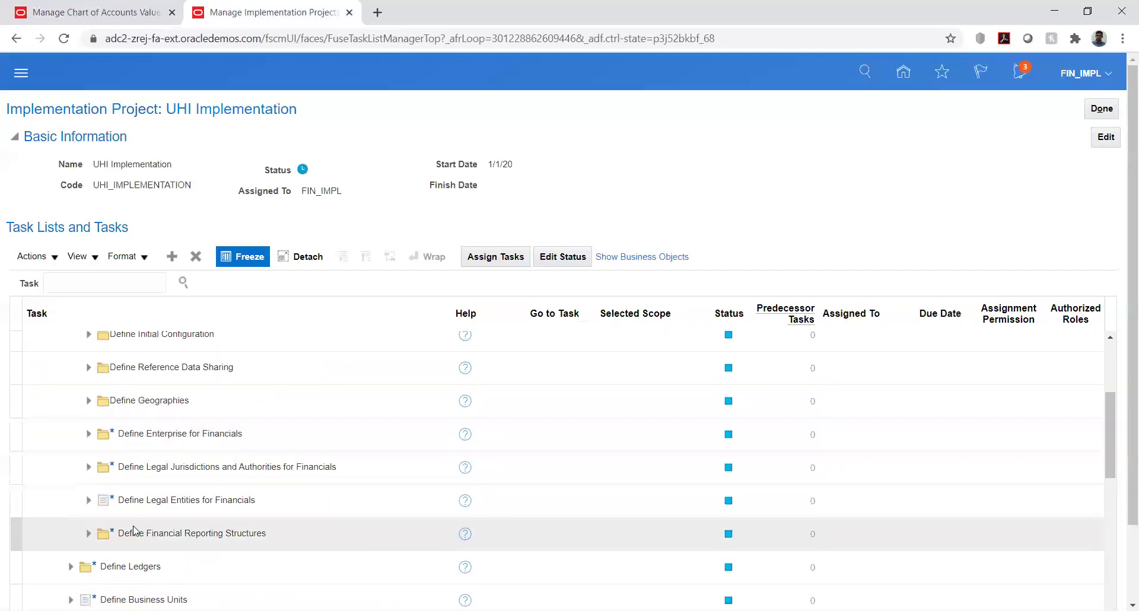
pyautogui.click(88, 533)
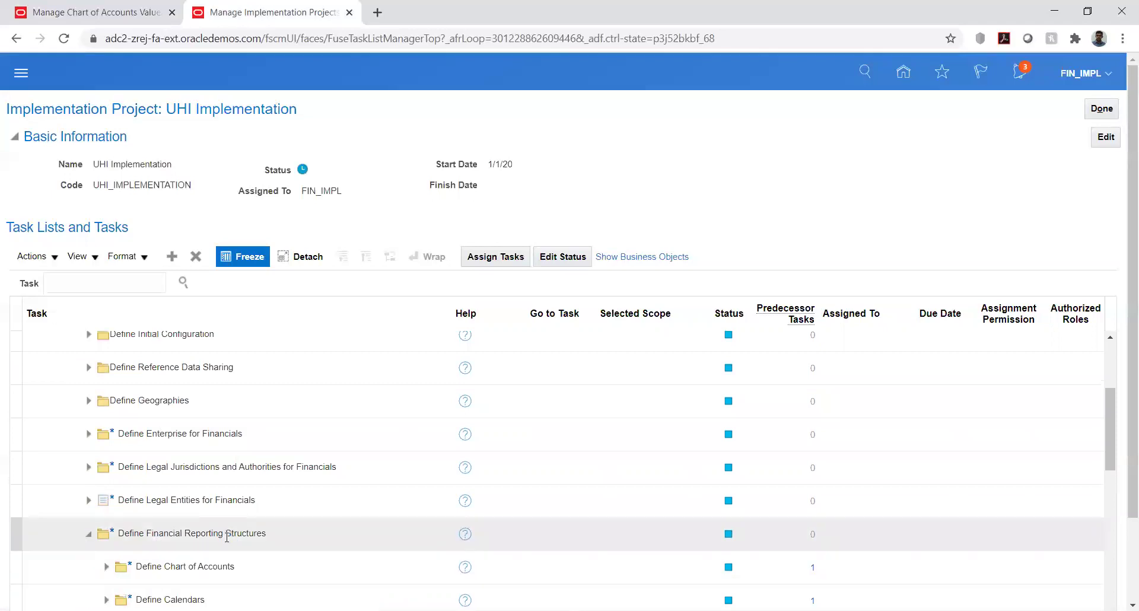
pyautogui.scroll(-3, 225, 534)
pyautogui.click(105, 382)
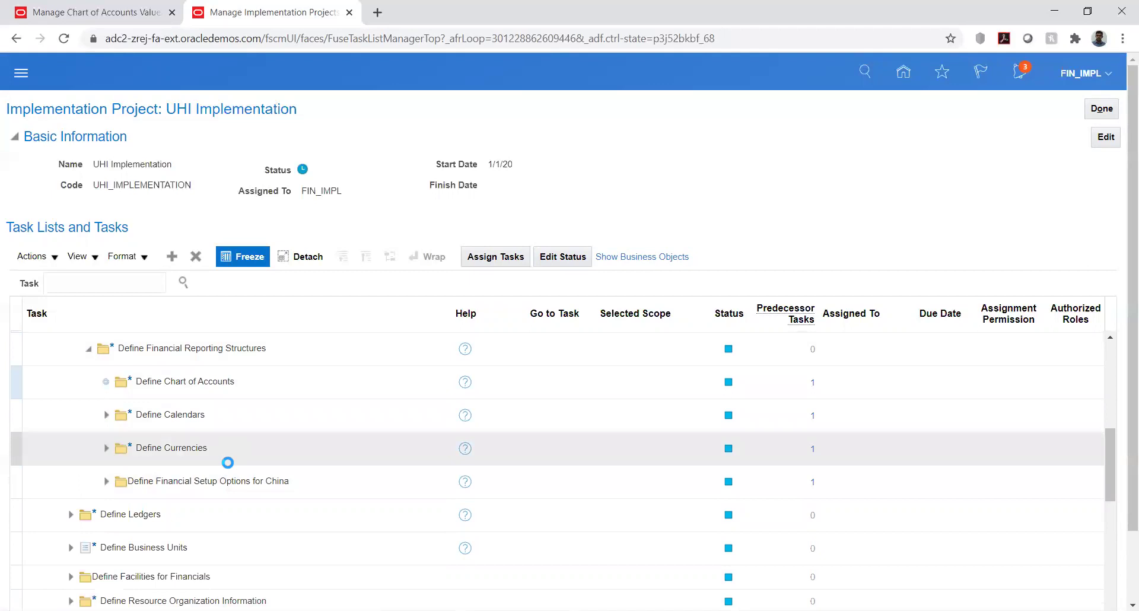
# - Return to Manage Chart of Accounts Value Set Values, search for value set code UHI and select UHI_COMP
pyautogui.click(92, 13)
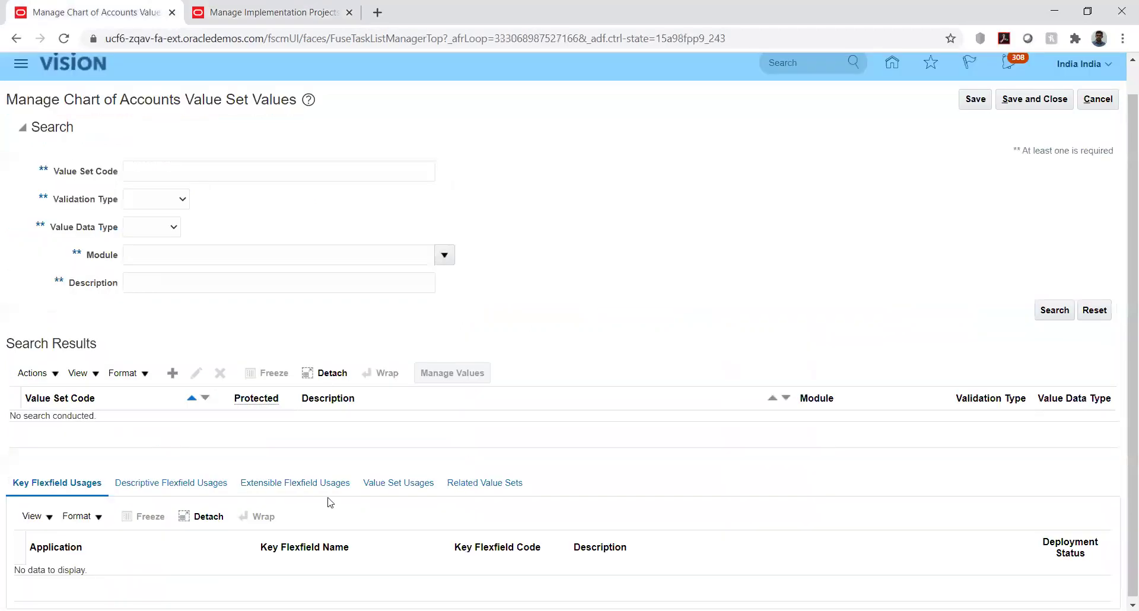
pyautogui.click(283, 178)
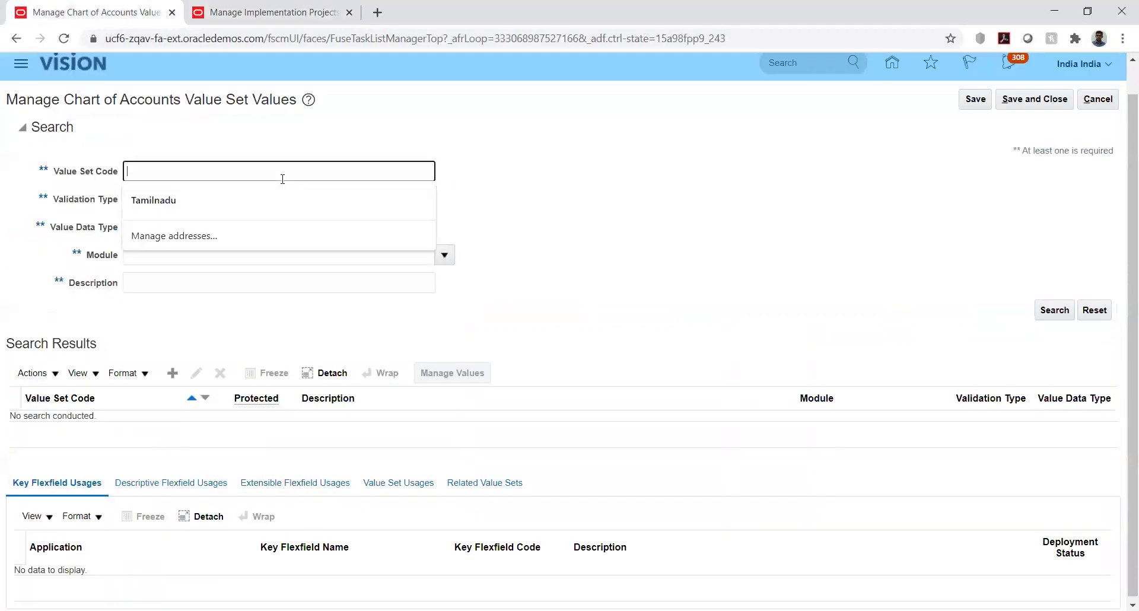
pyautogui.write('UHI')
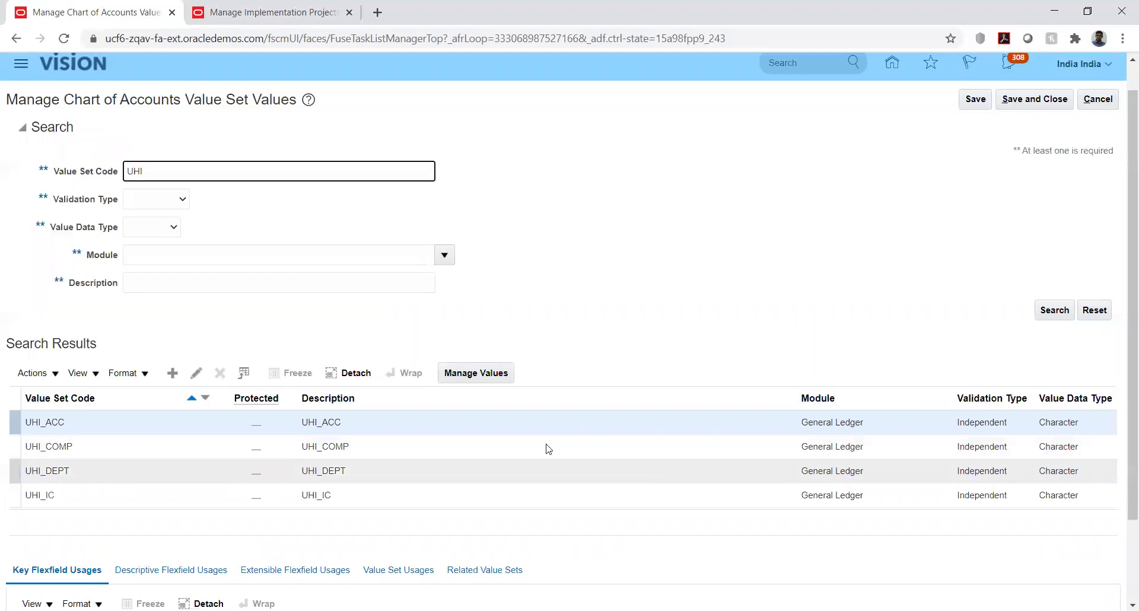
pyautogui.click(204, 445)
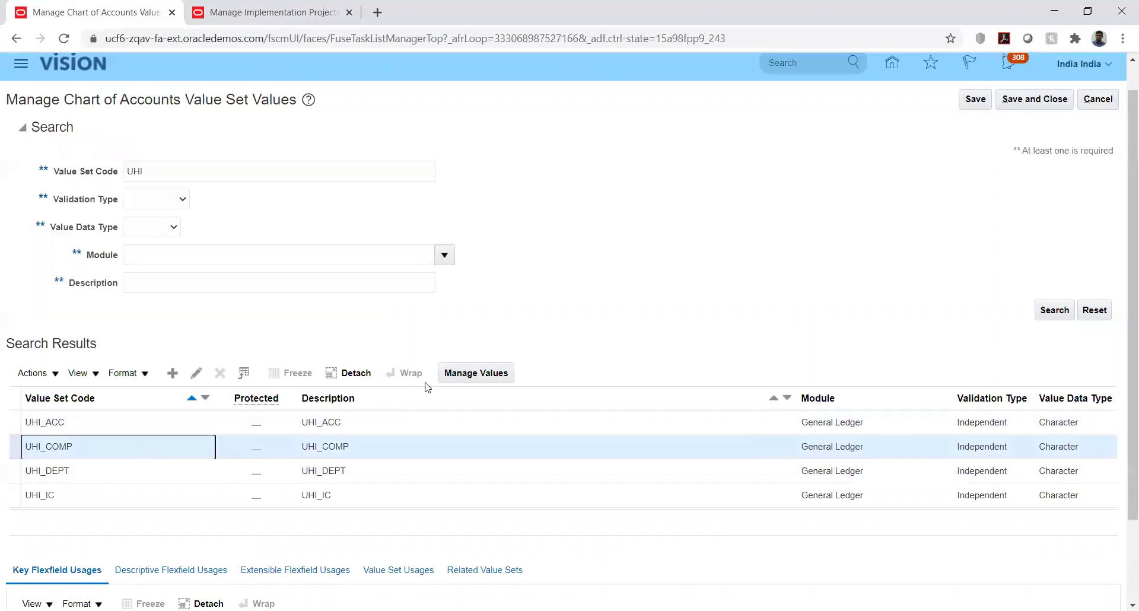
# - Open the values of UHI_COMP, and open the Manage Chart of Accounts Value Sets task from the UHI Implementation project
pyautogui.click(461, 377)
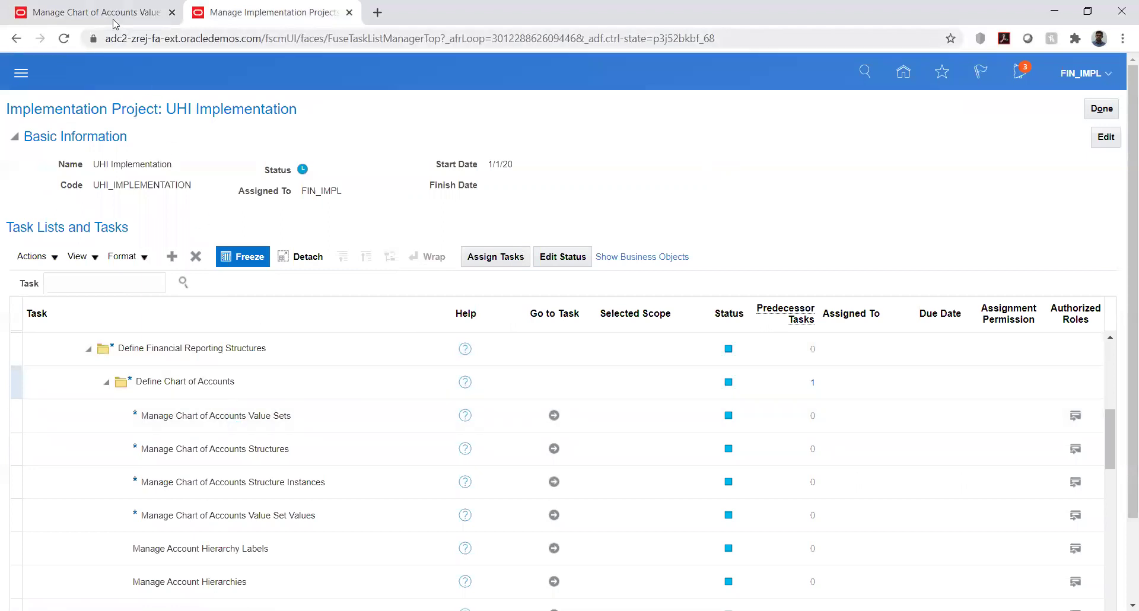
pyautogui.click(102, 18)
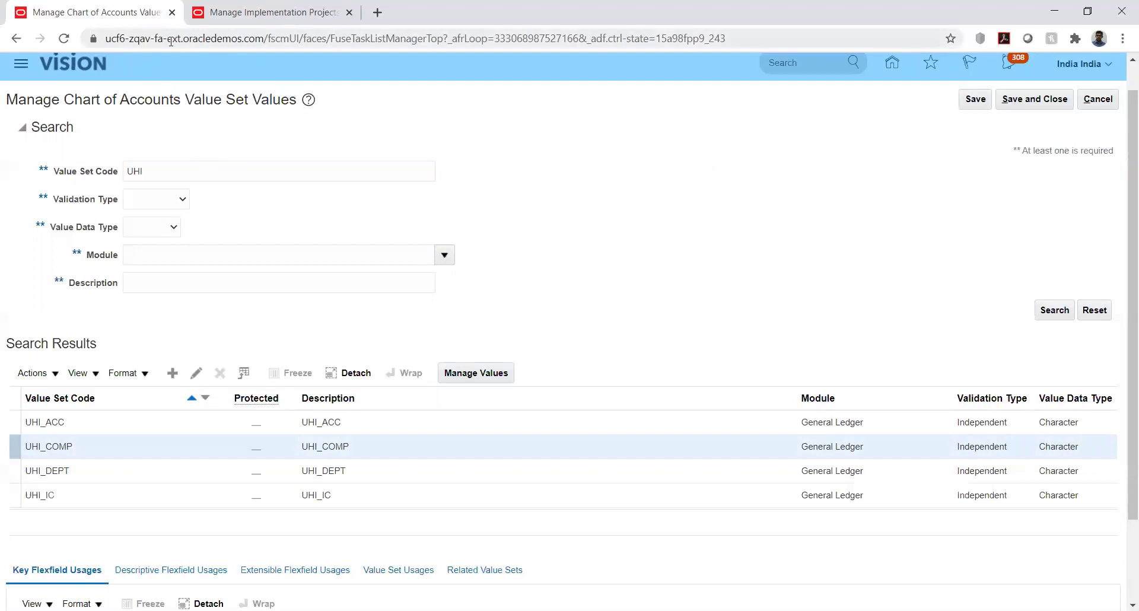
pyautogui.click(237, 18)
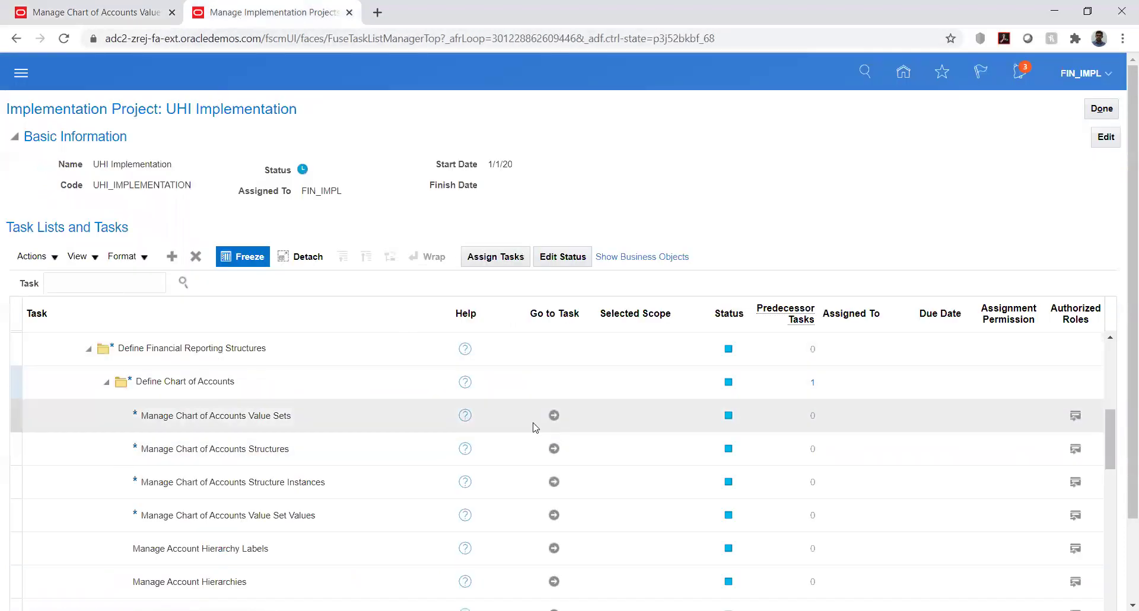
pyautogui.click(554, 416)
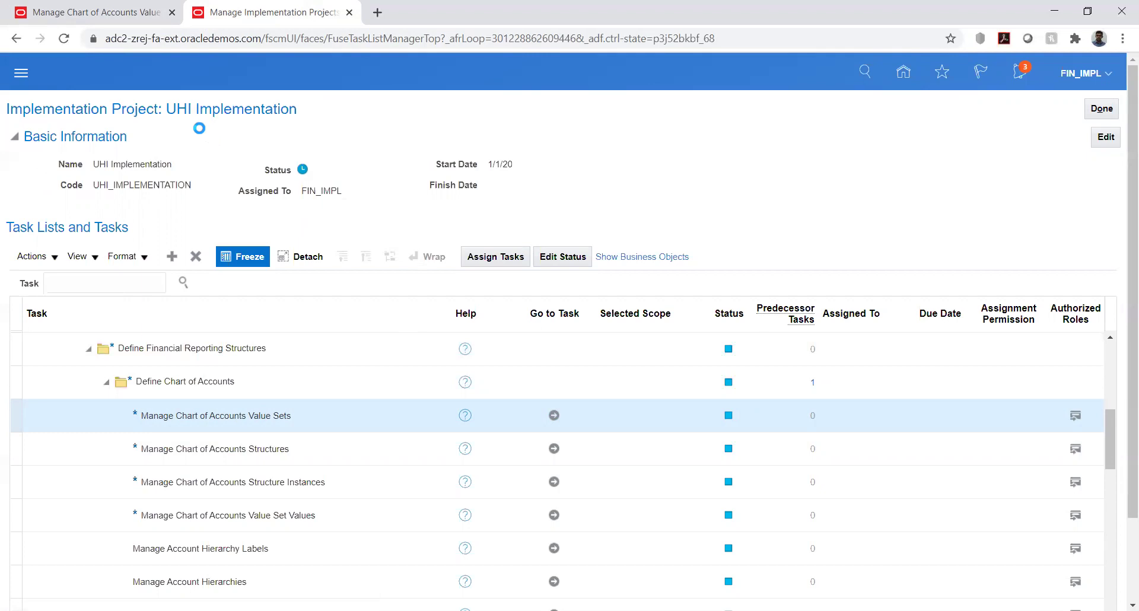
pyautogui.click(129, 14)
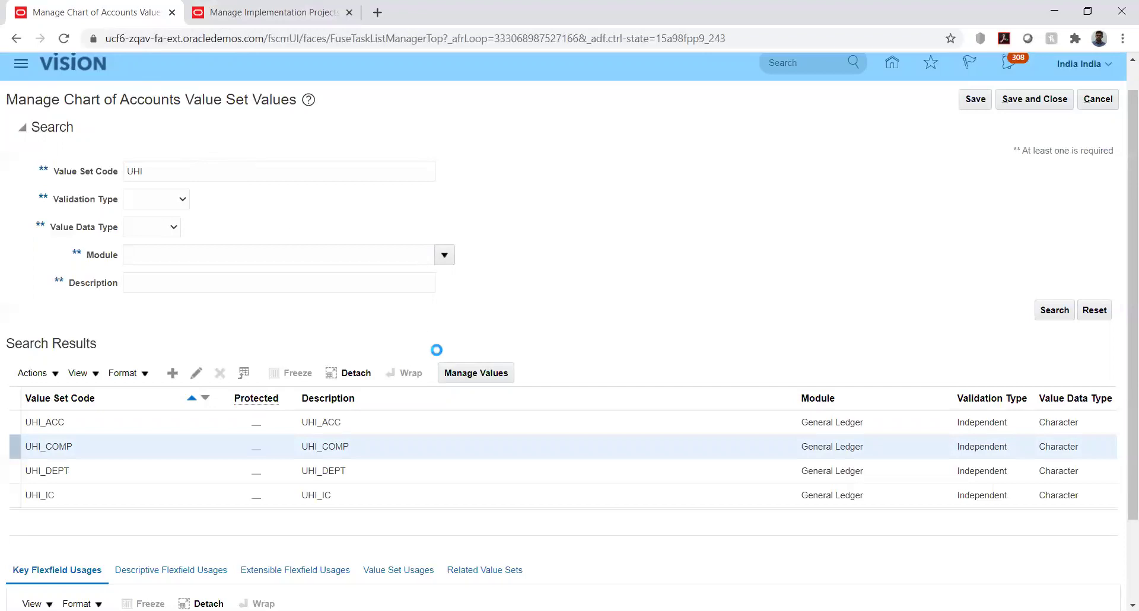
pyautogui.click(245, 18)
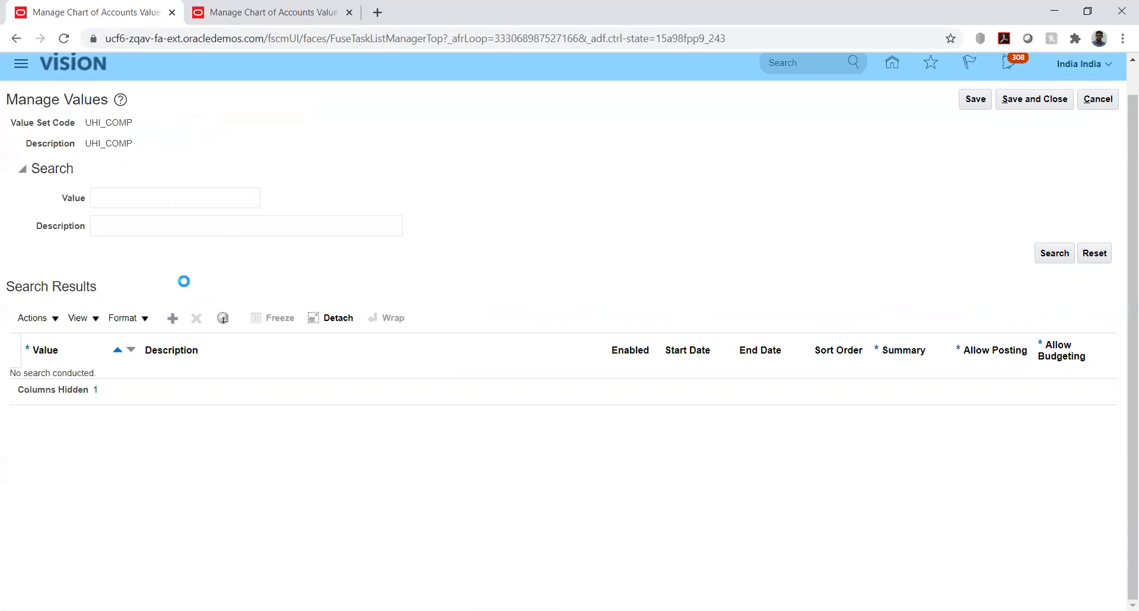
# - Create value 1000 with the description Health Insurance in the UHI_COMP value set, then save and close it
pyautogui.click(58, 318)
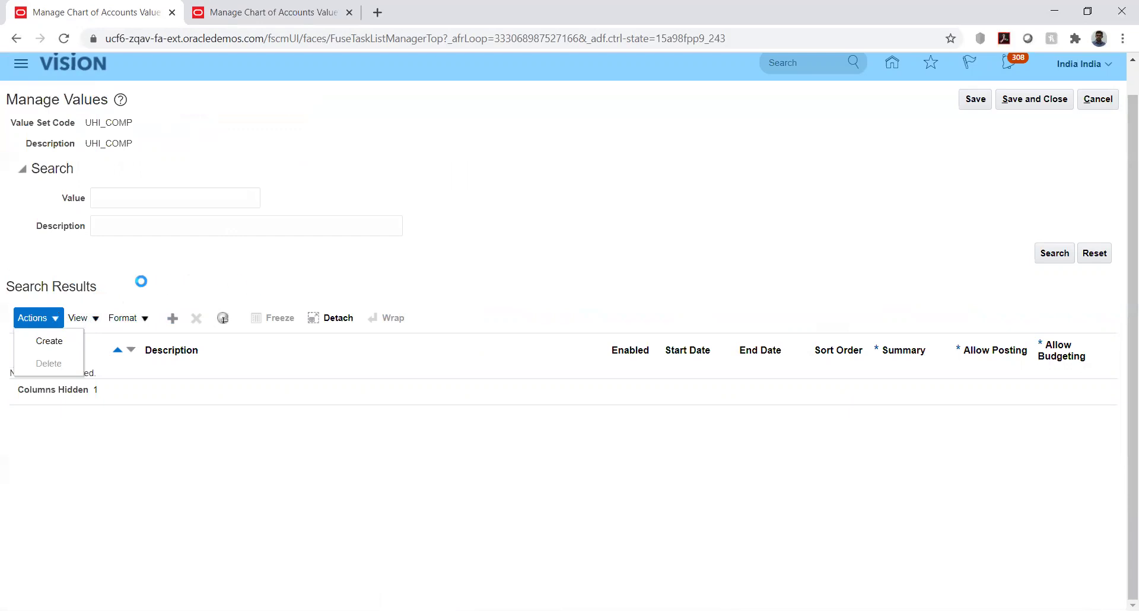
pyautogui.click(140, 281)
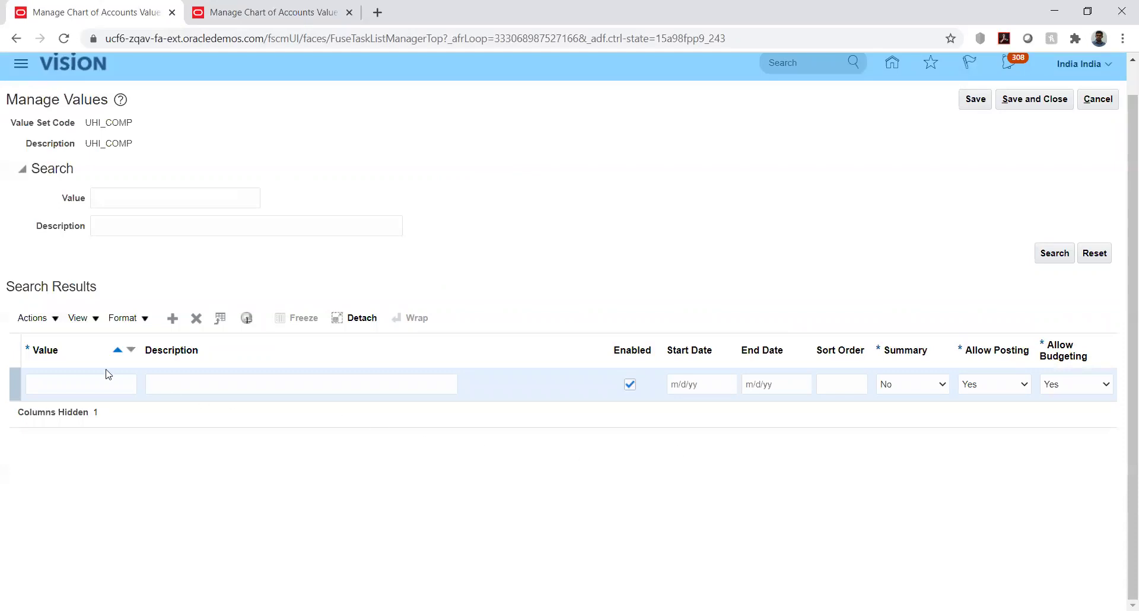
pyautogui.click(89, 387)
pyautogui.write('100')
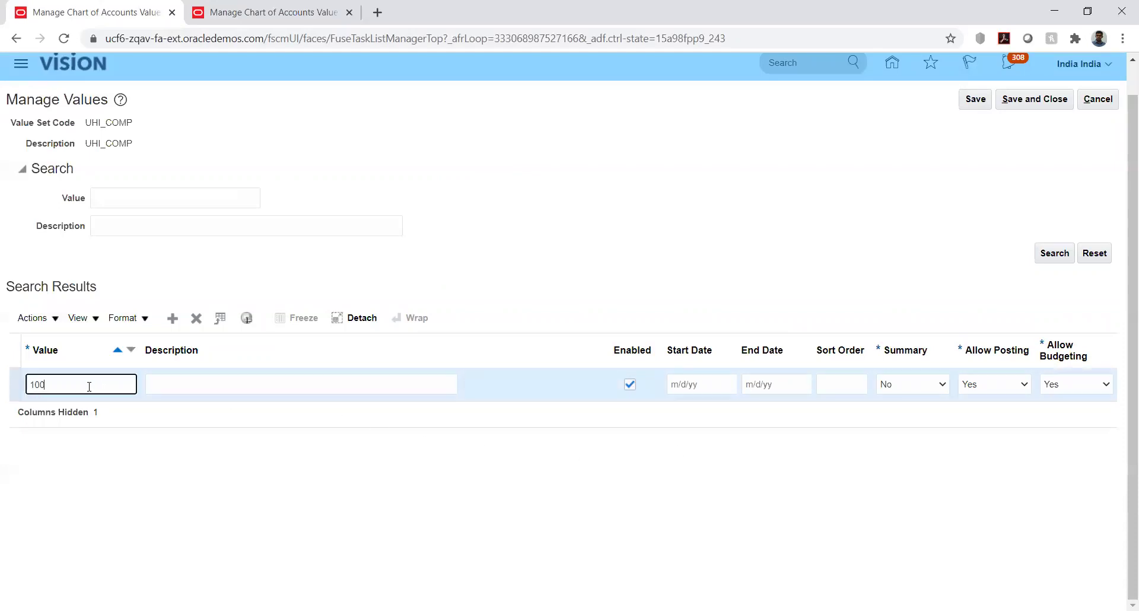
pyautogui.write('0')
pyautogui.press('Tab')
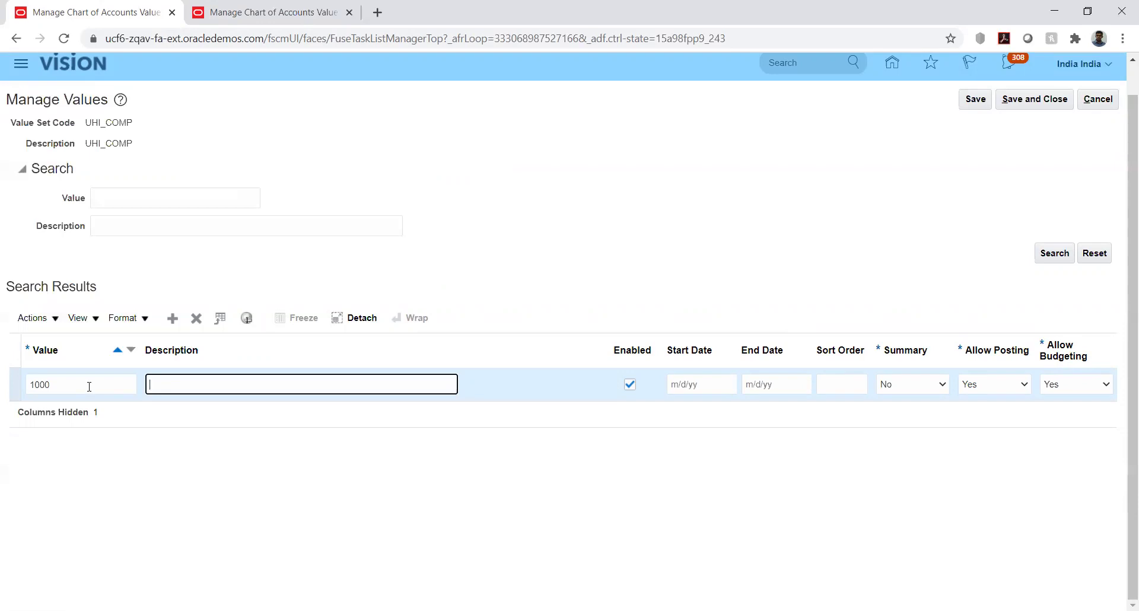
pyautogui.write('Health Insurance')
pyautogui.click(855, 440)
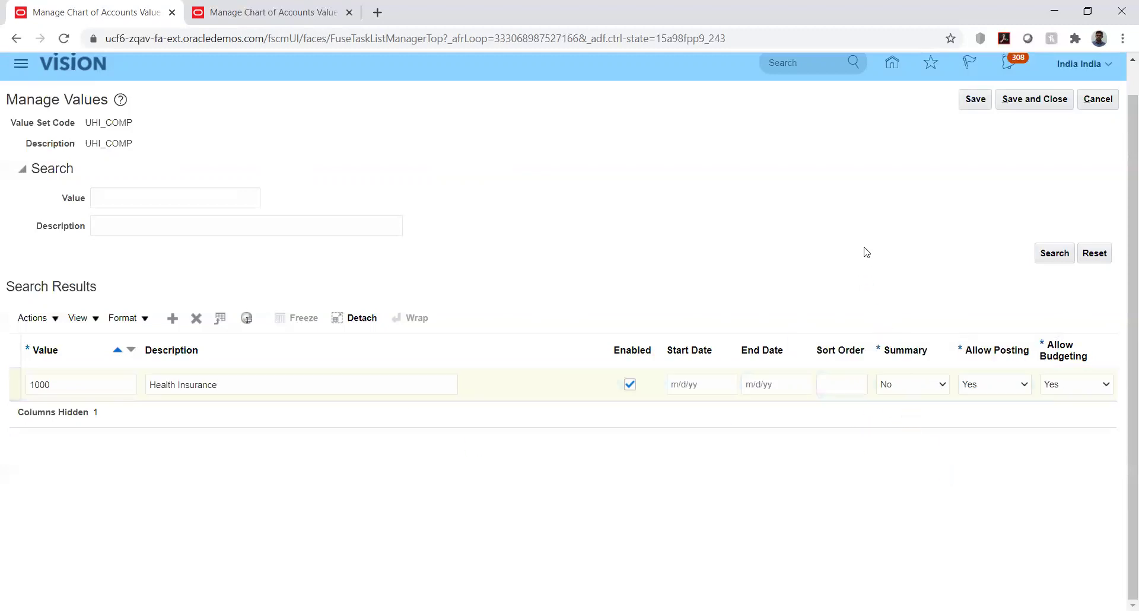
pyautogui.click(976, 99)
pyautogui.click(1011, 108)
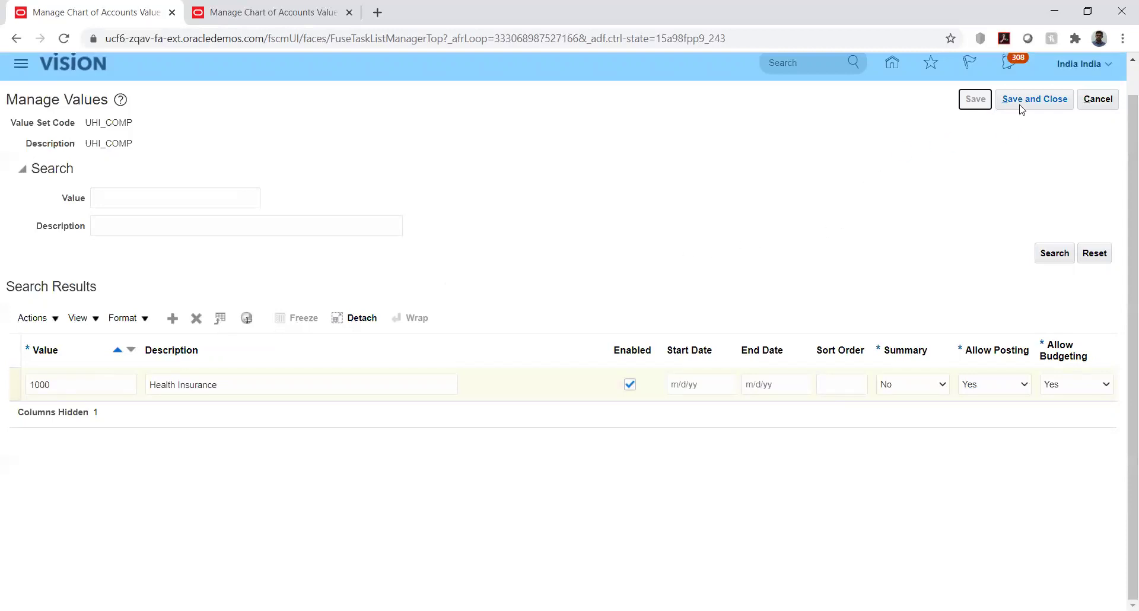
pyautogui.click(1008, 107)
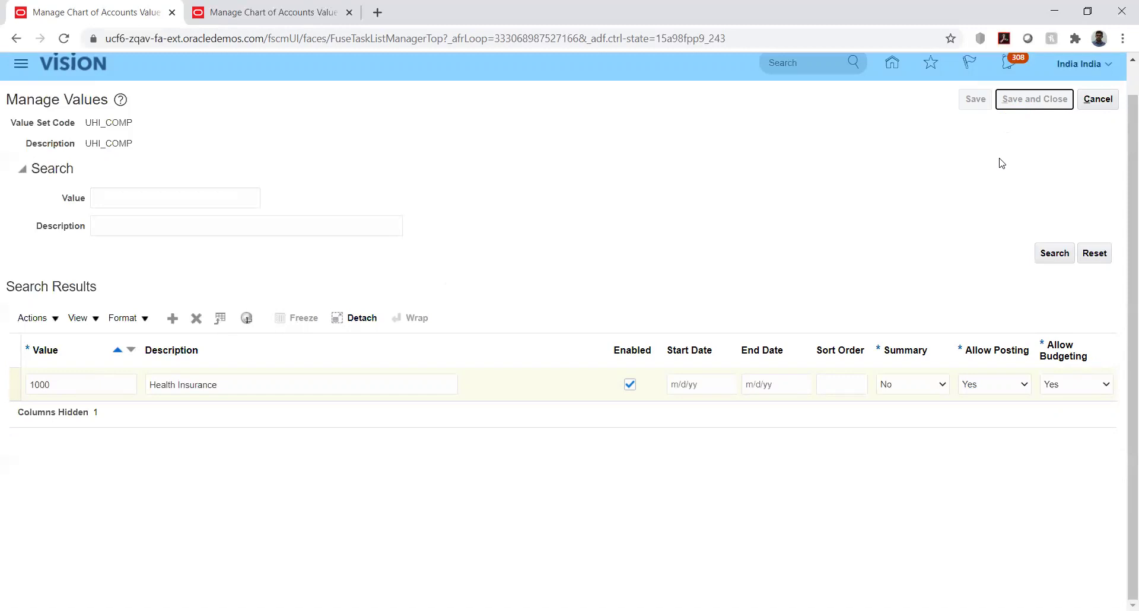
pyautogui.click(79, 383)
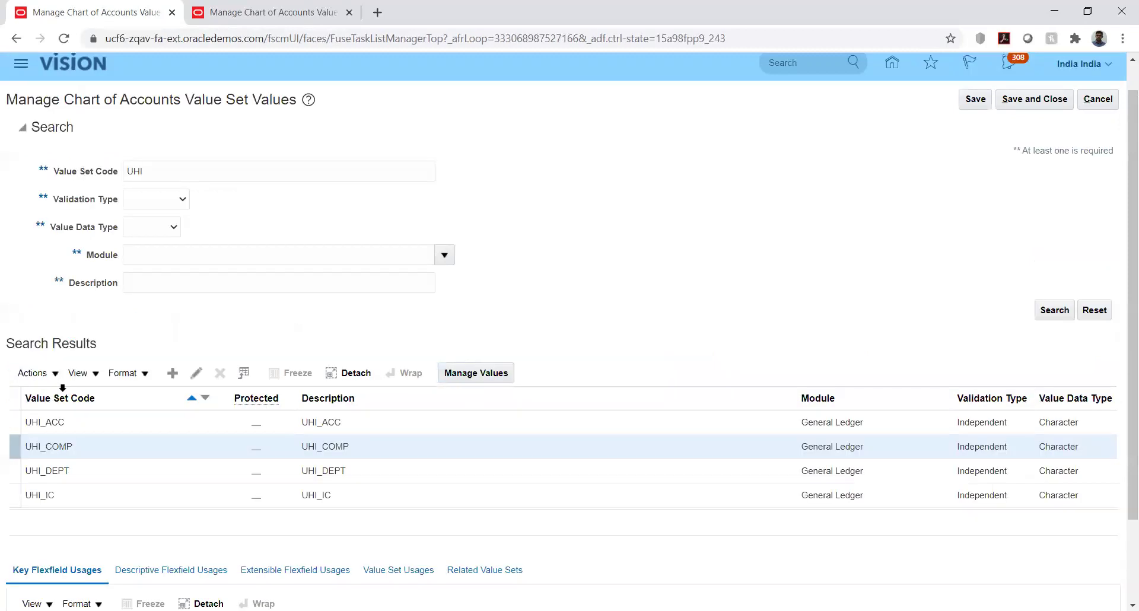
# - Create value 100 with the description Finance in the UHI_DEPT value set, then save and close it
pyautogui.click(89, 471)
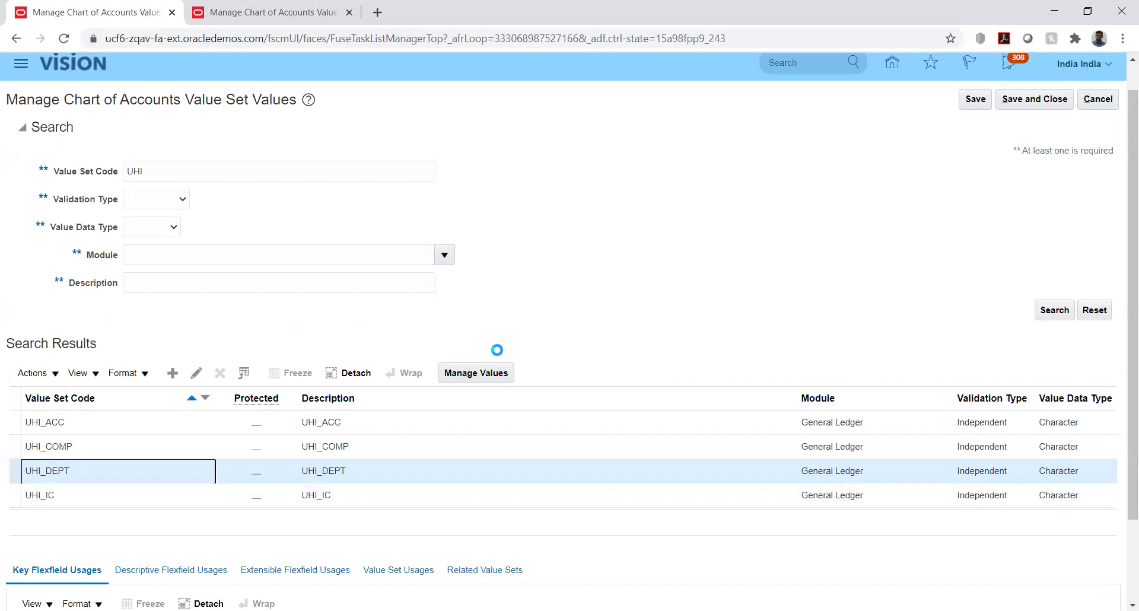
pyautogui.click(471, 368)
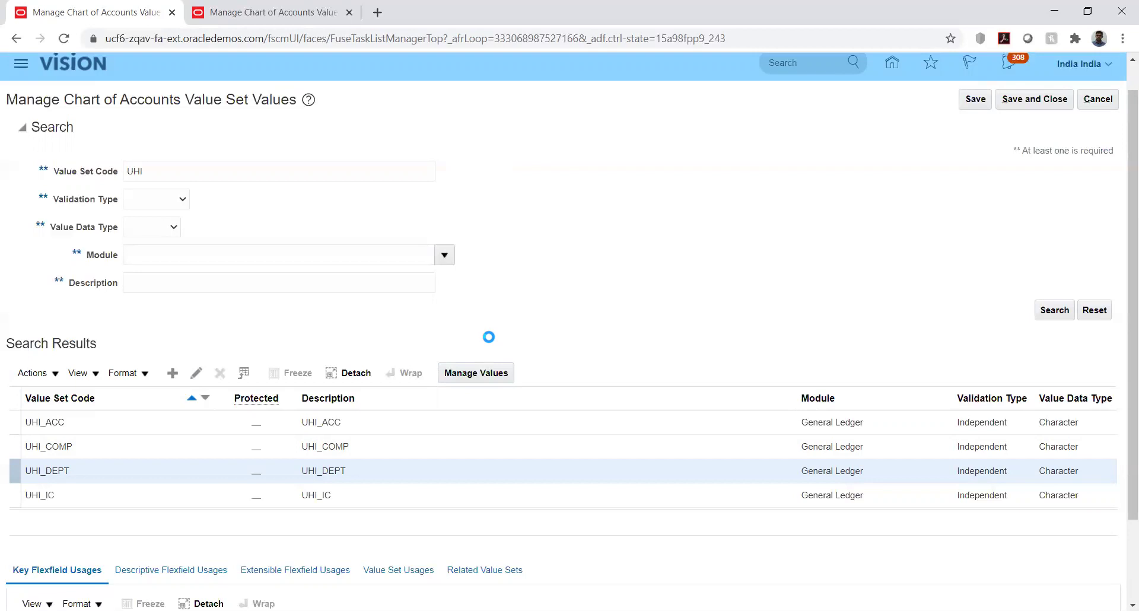
pyautogui.click(173, 318)
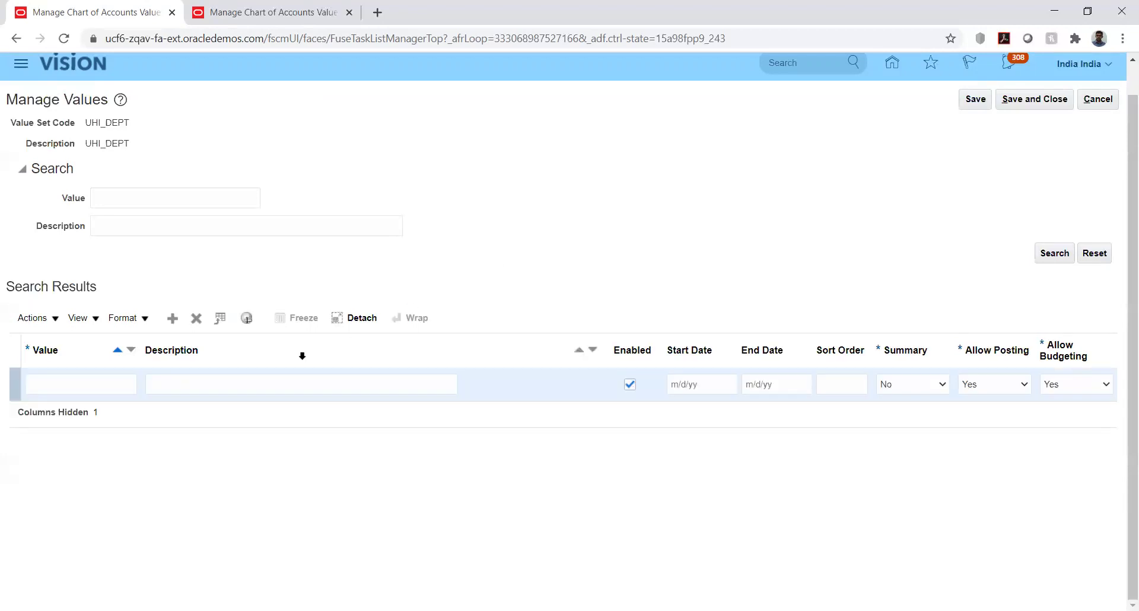
pyautogui.click(108, 389)
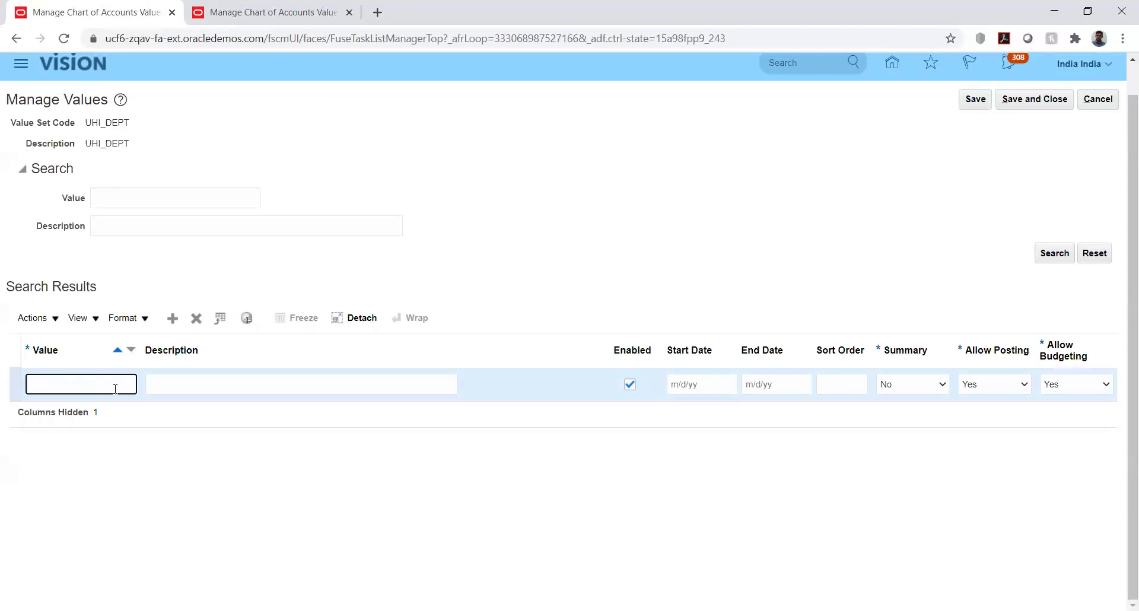
pyautogui.write('100')
pyautogui.press('Tab')
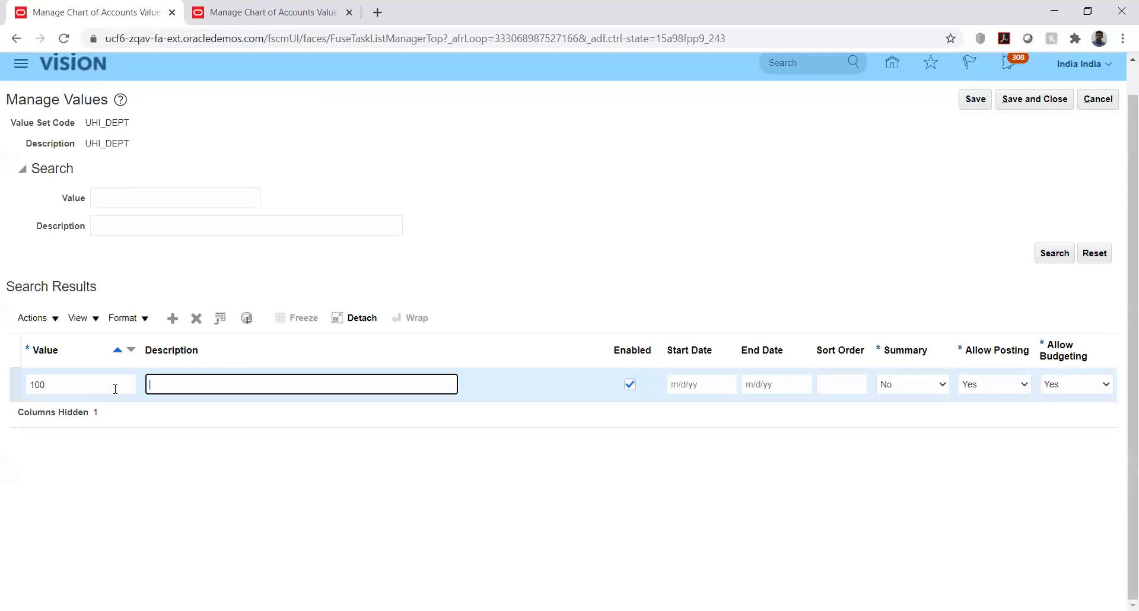
pyautogui.write('Finance')
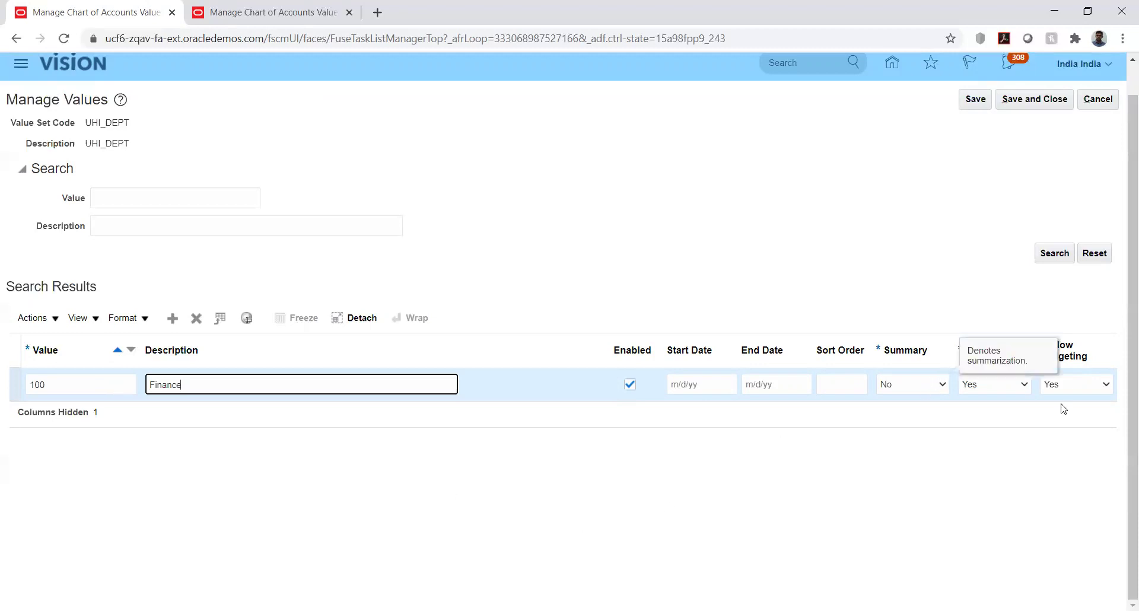
pyautogui.click(975, 100)
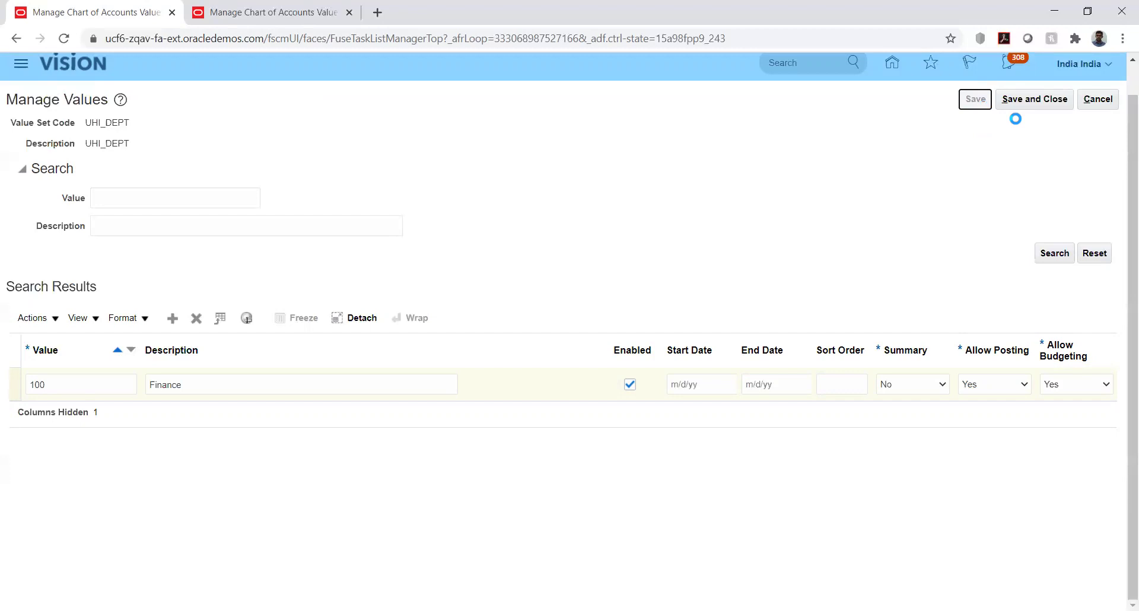
pyautogui.click(1021, 106)
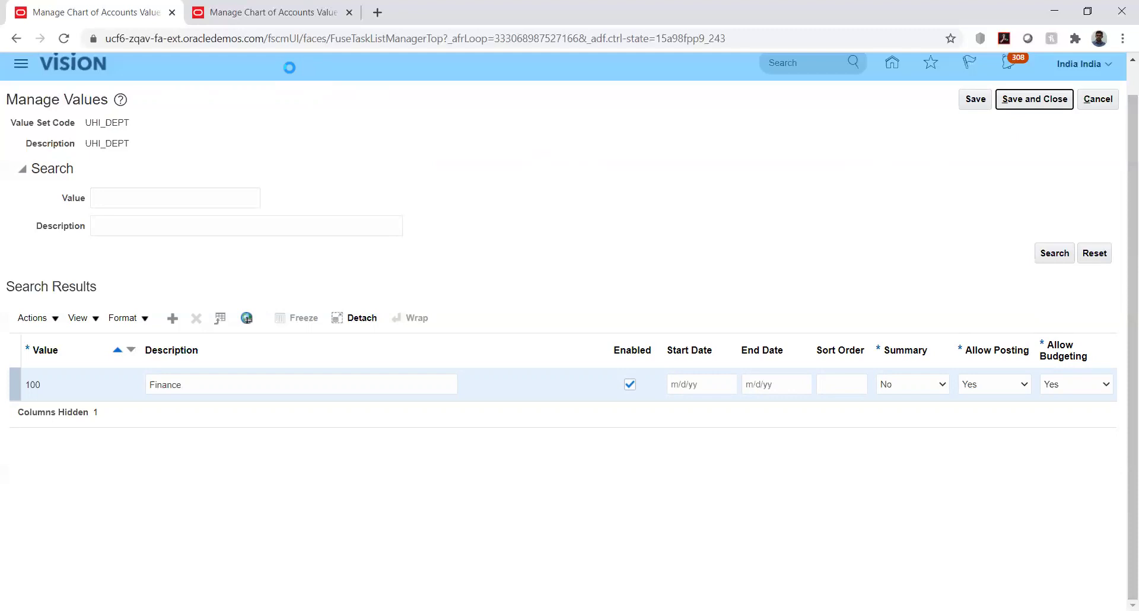
pyautogui.click(249, 12)
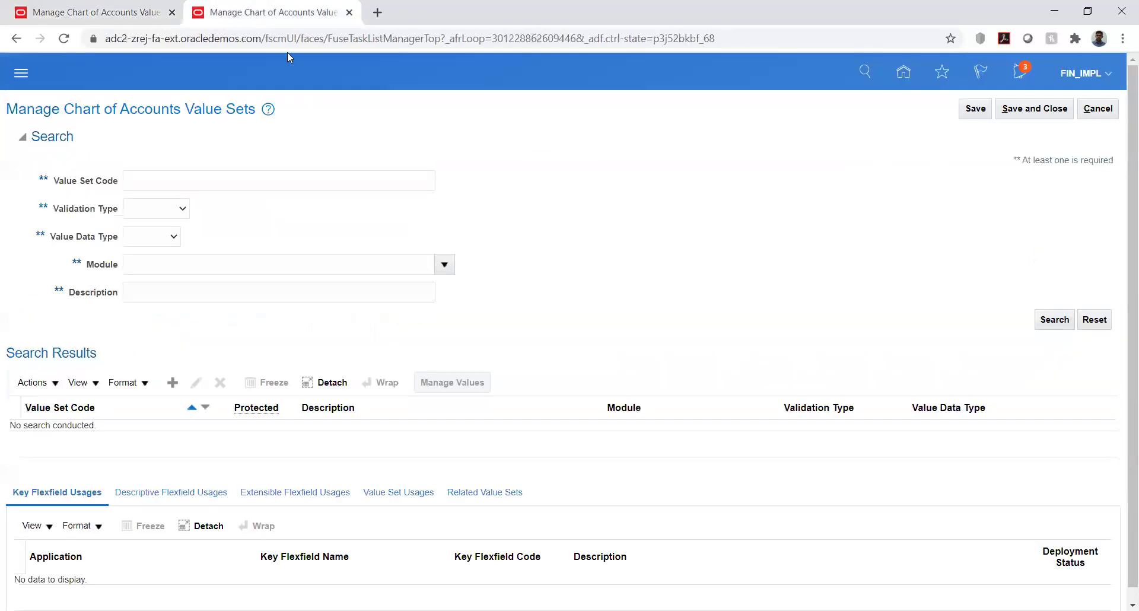
pyautogui.click(65, 14)
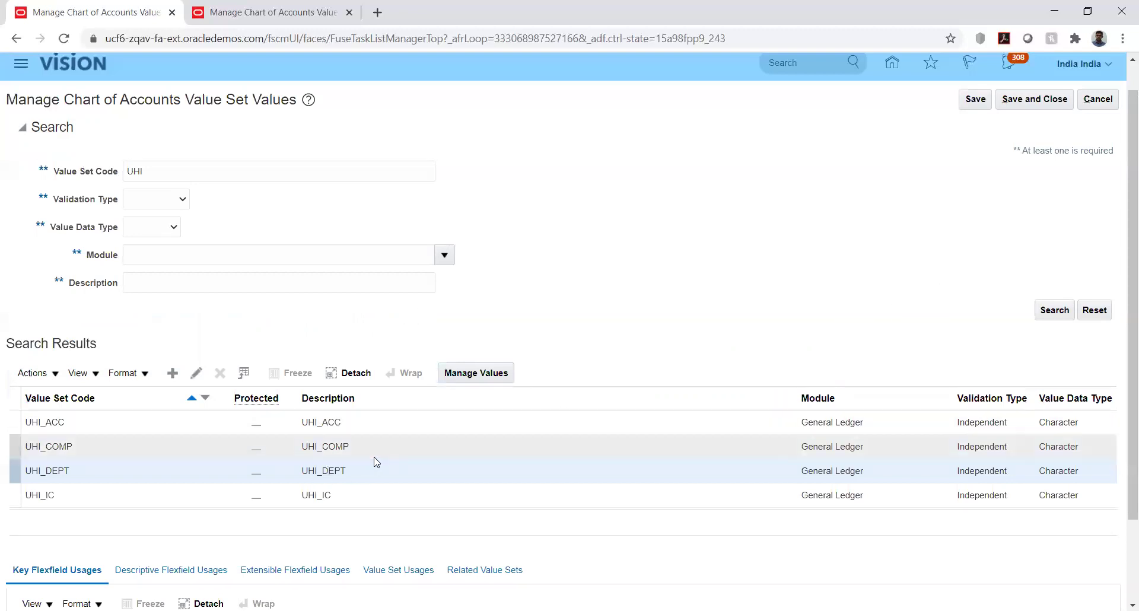
# - Open the values of the UHI_IC value set and add a new blank value row
pyautogui.click(225, 495)
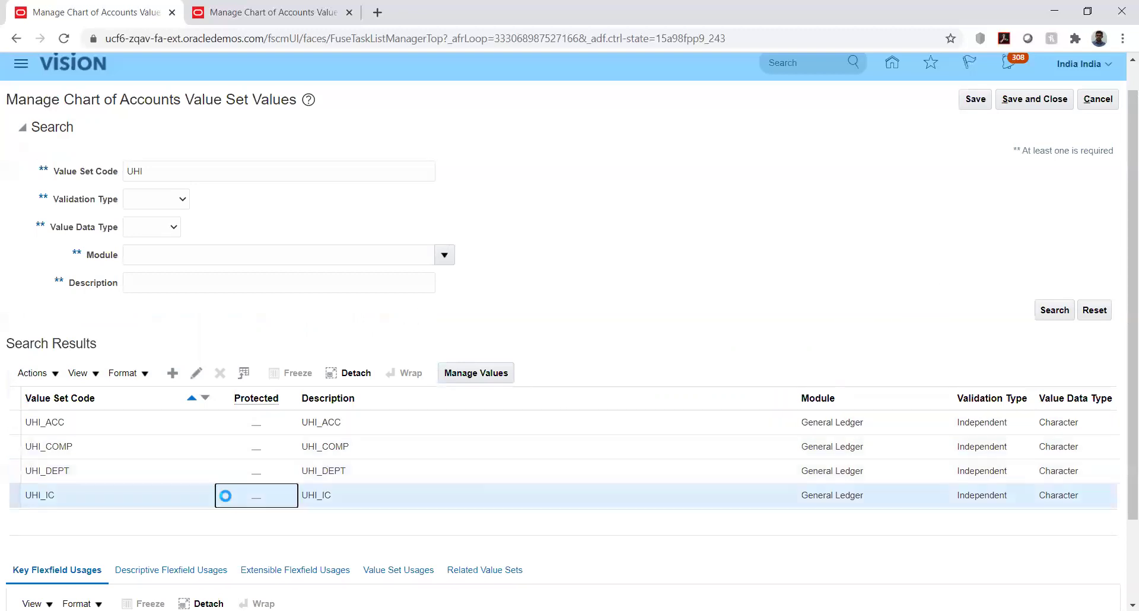
pyautogui.click(491, 374)
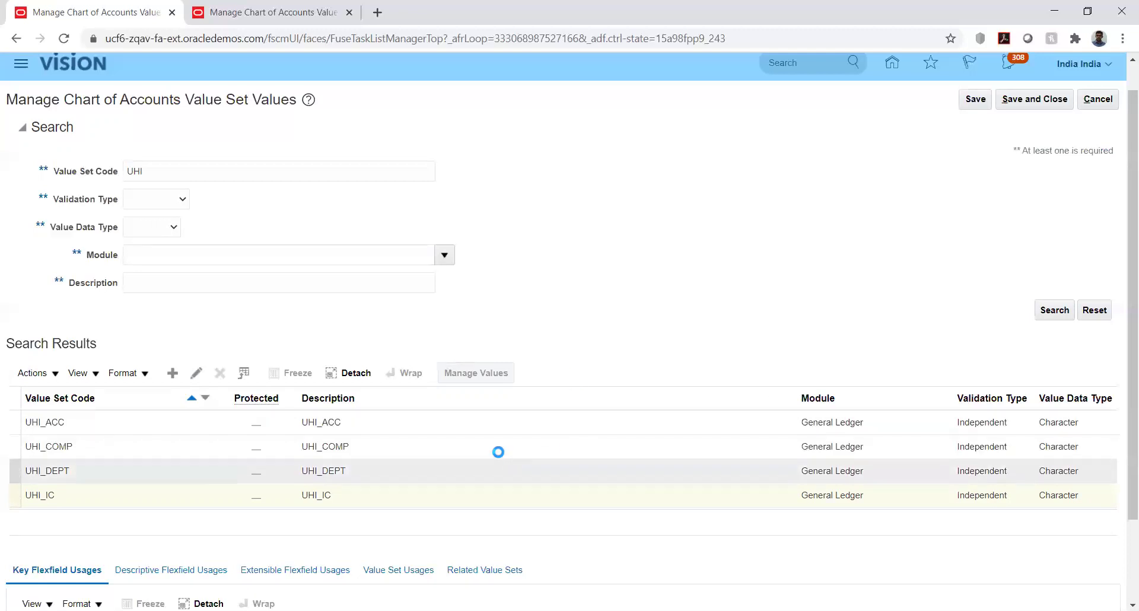
pyautogui.scroll(-2, 483, 440)
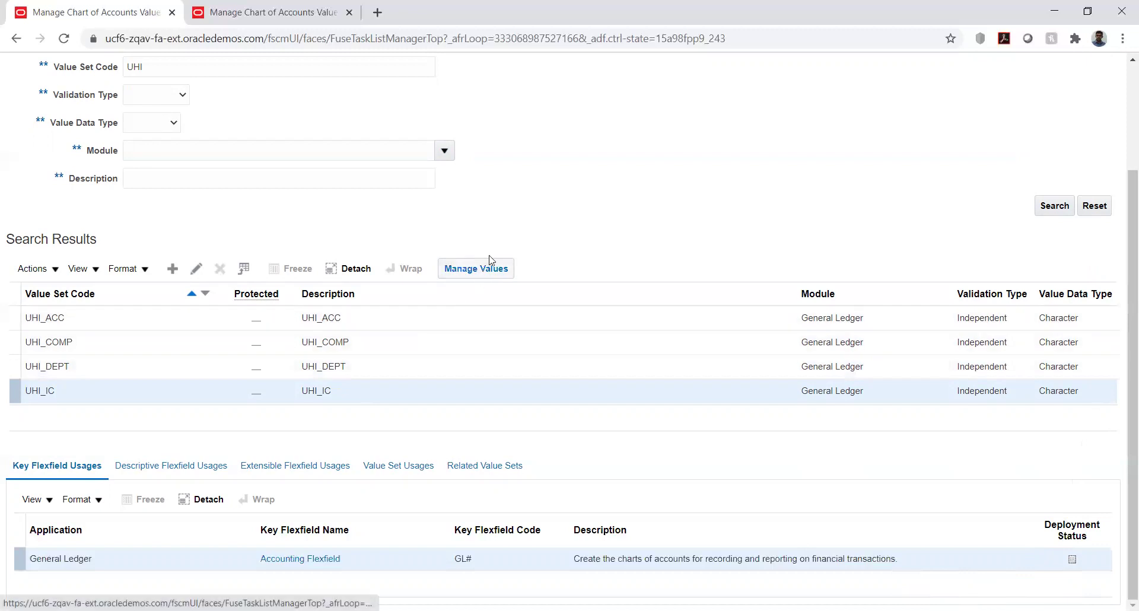
pyautogui.click(488, 276)
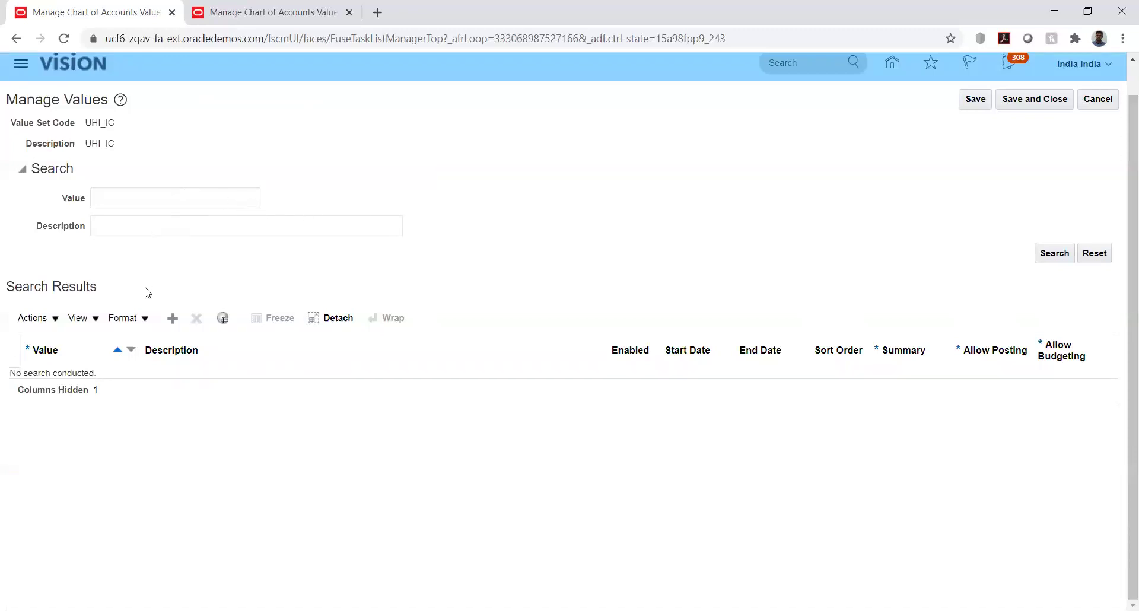
pyautogui.click(172, 320)
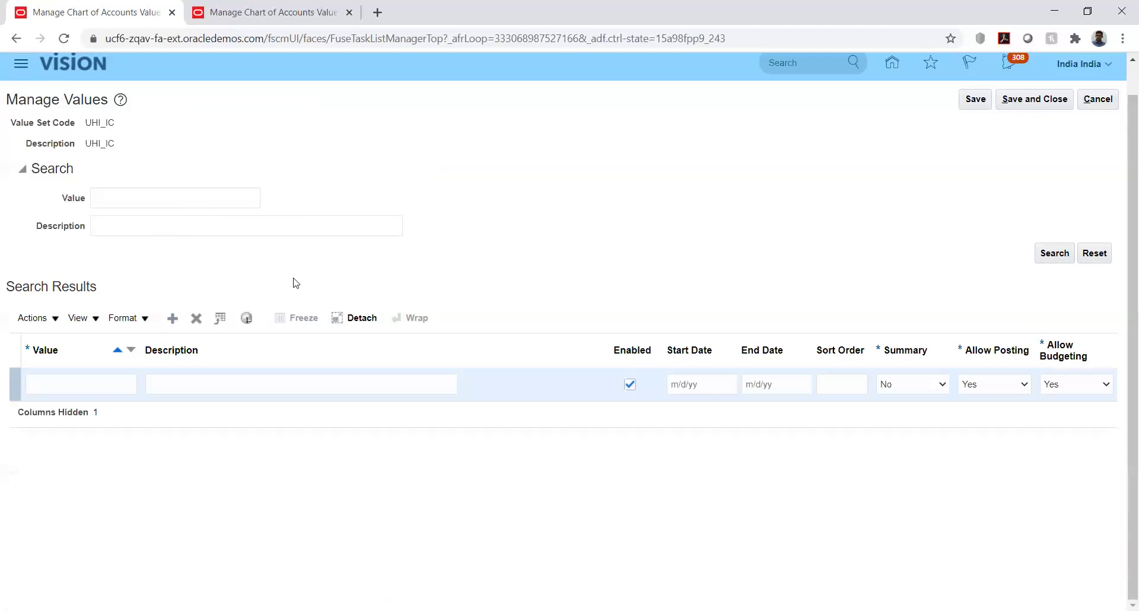
pyautogui.click(77, 387)
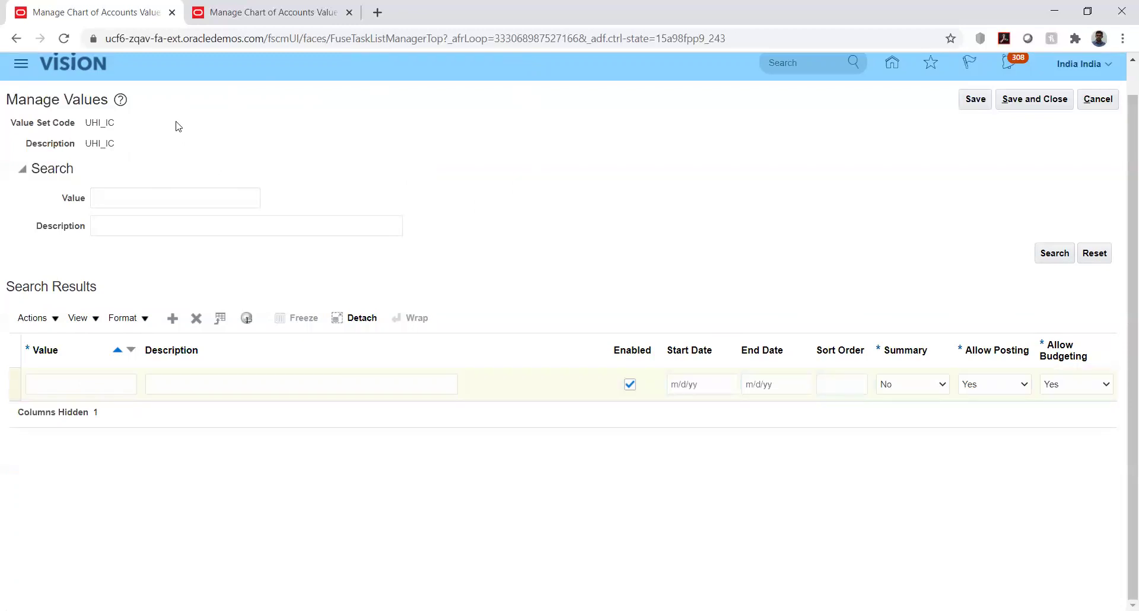
pyautogui.click(175, 202)
pyautogui.click(238, 171)
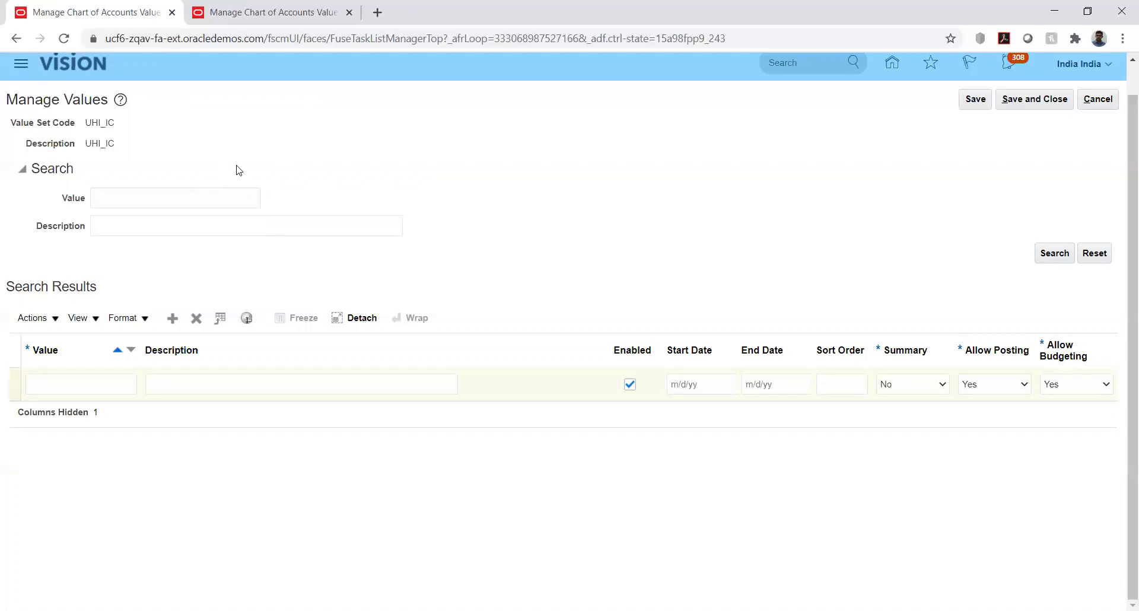